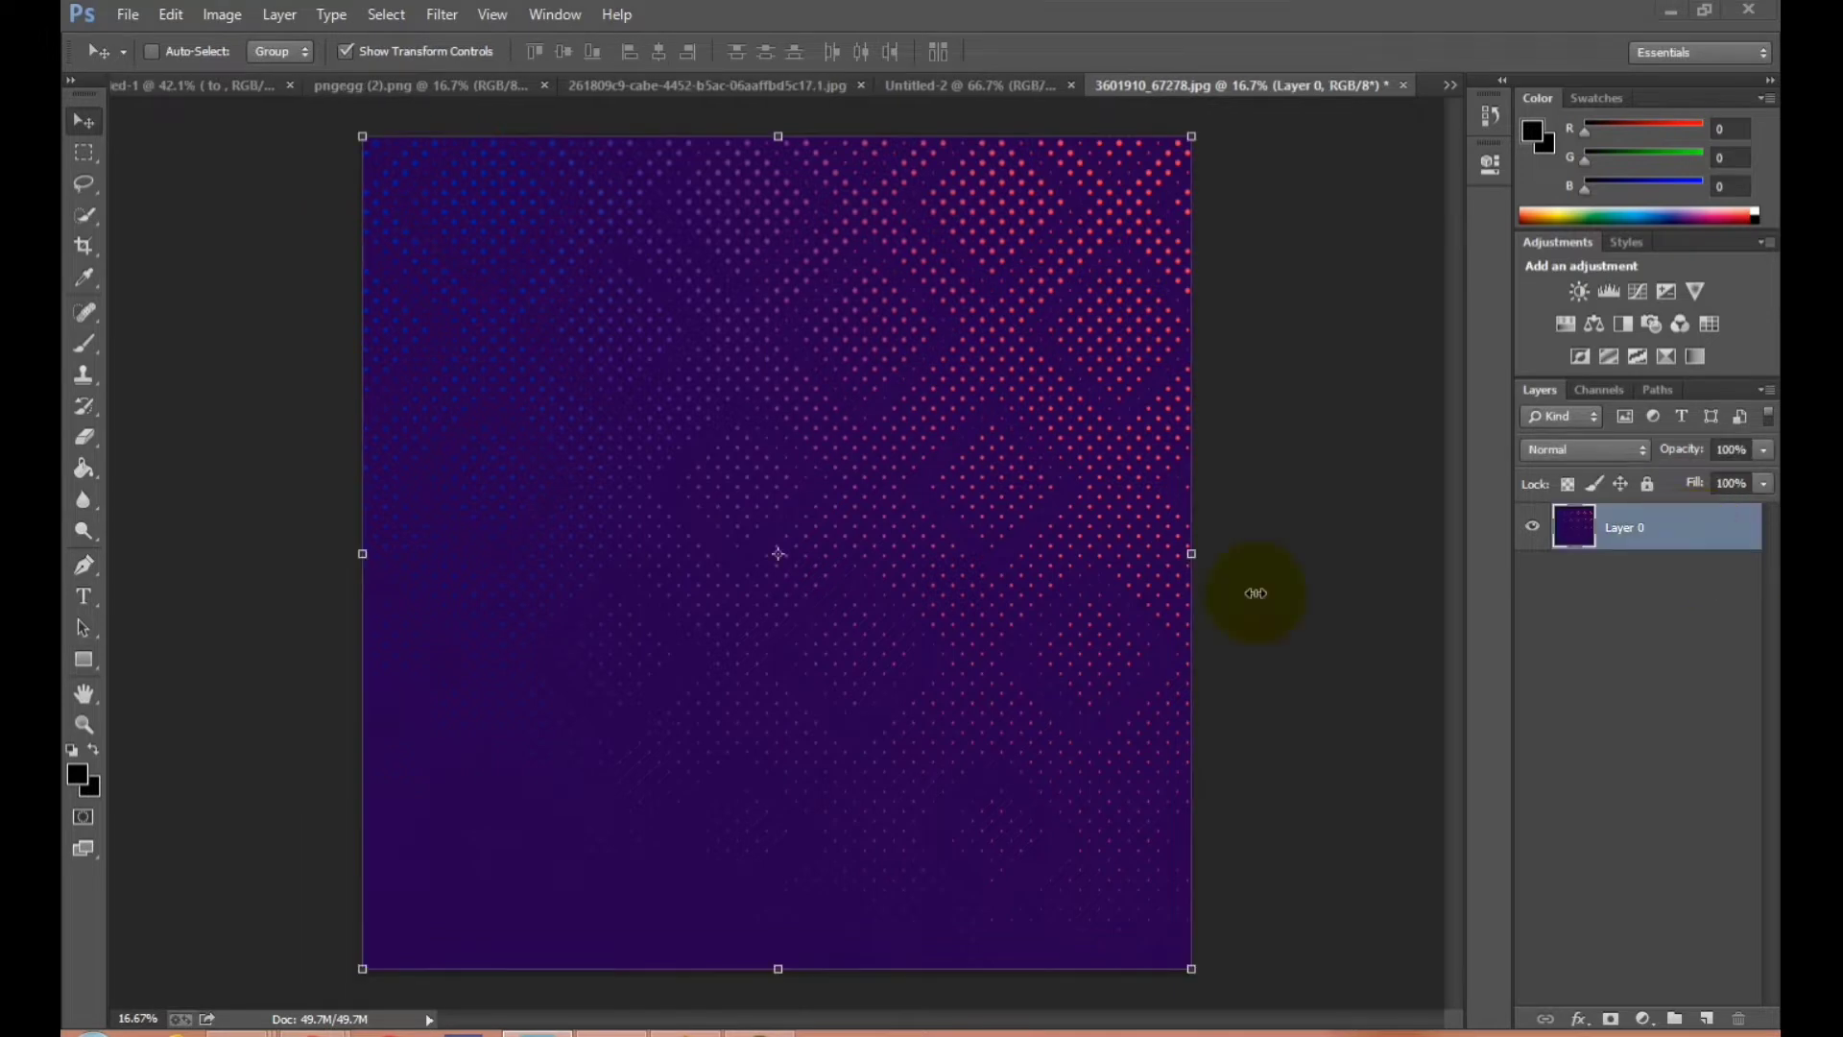
Copy the purple dotted pattern from 3601910_67278.jpg into Untitled-2 and scale it to about 32% wide and 29% high, covering the canvas.
drag(1254, 588, 637, 510)
scroll(922, 580, down, 6)
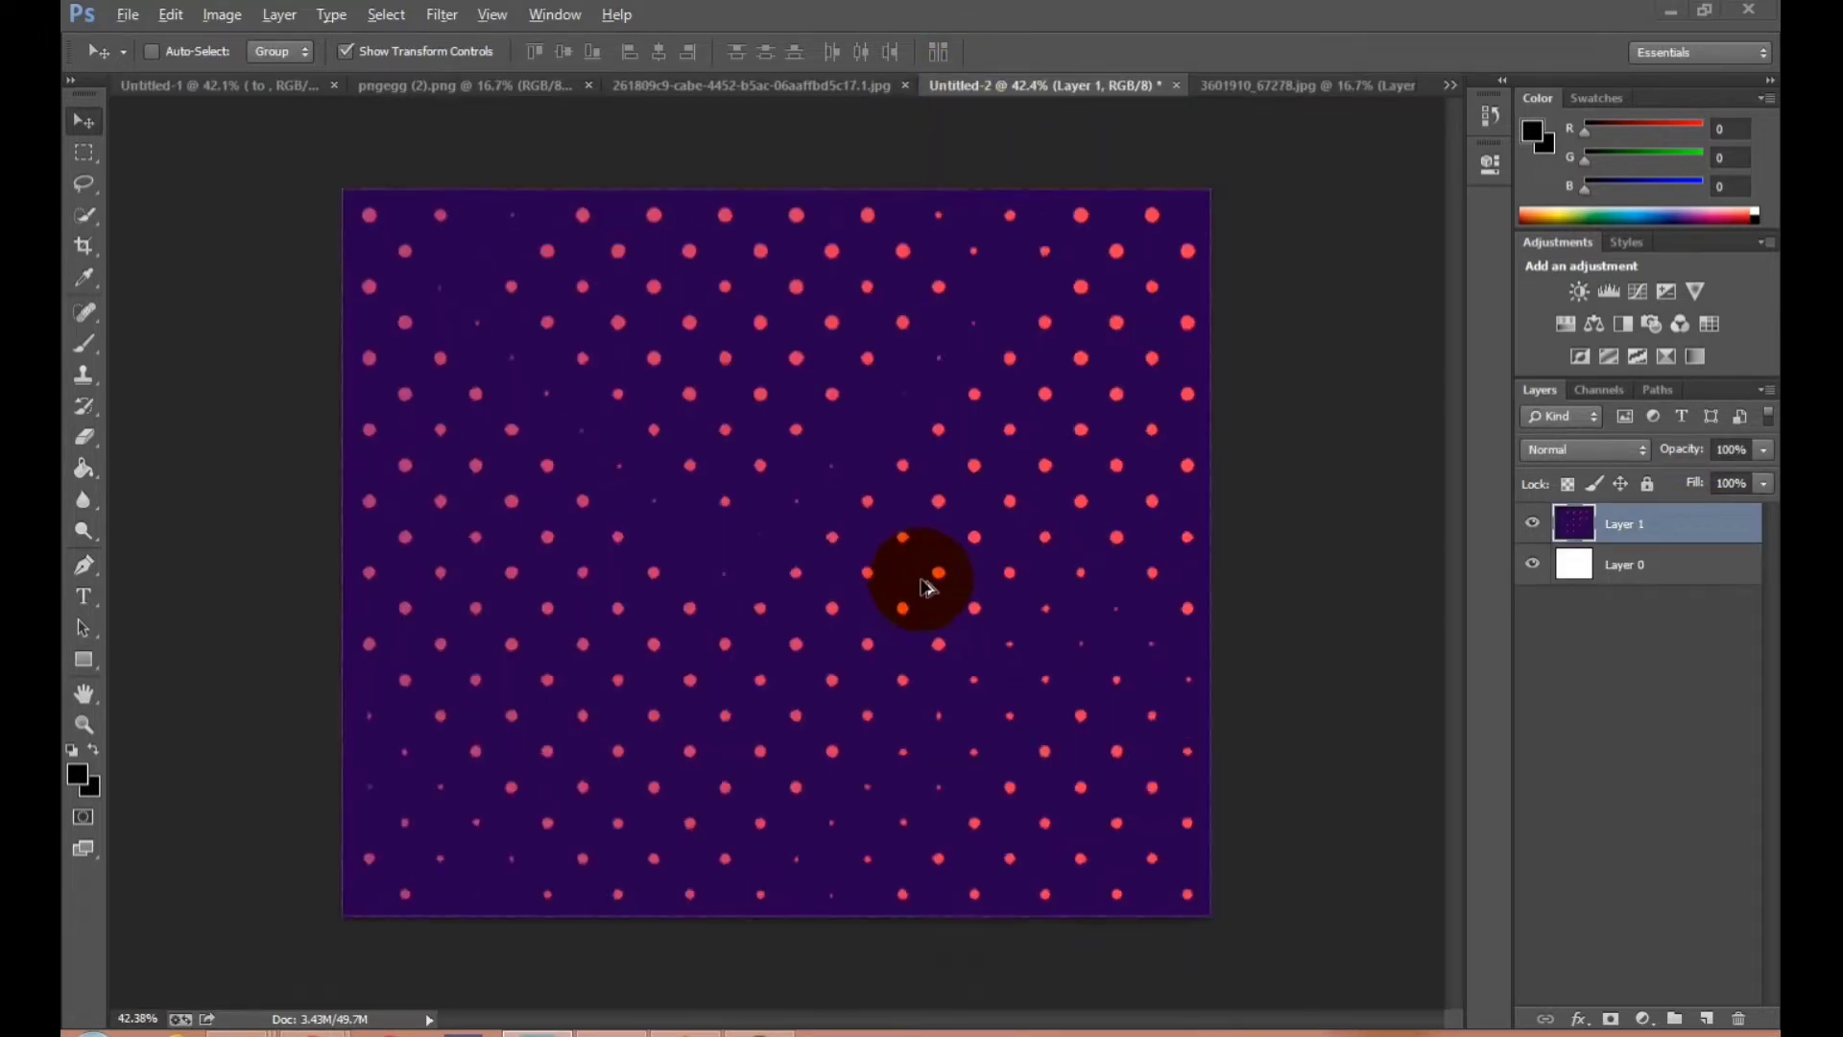
scroll(898, 537, down, 1)
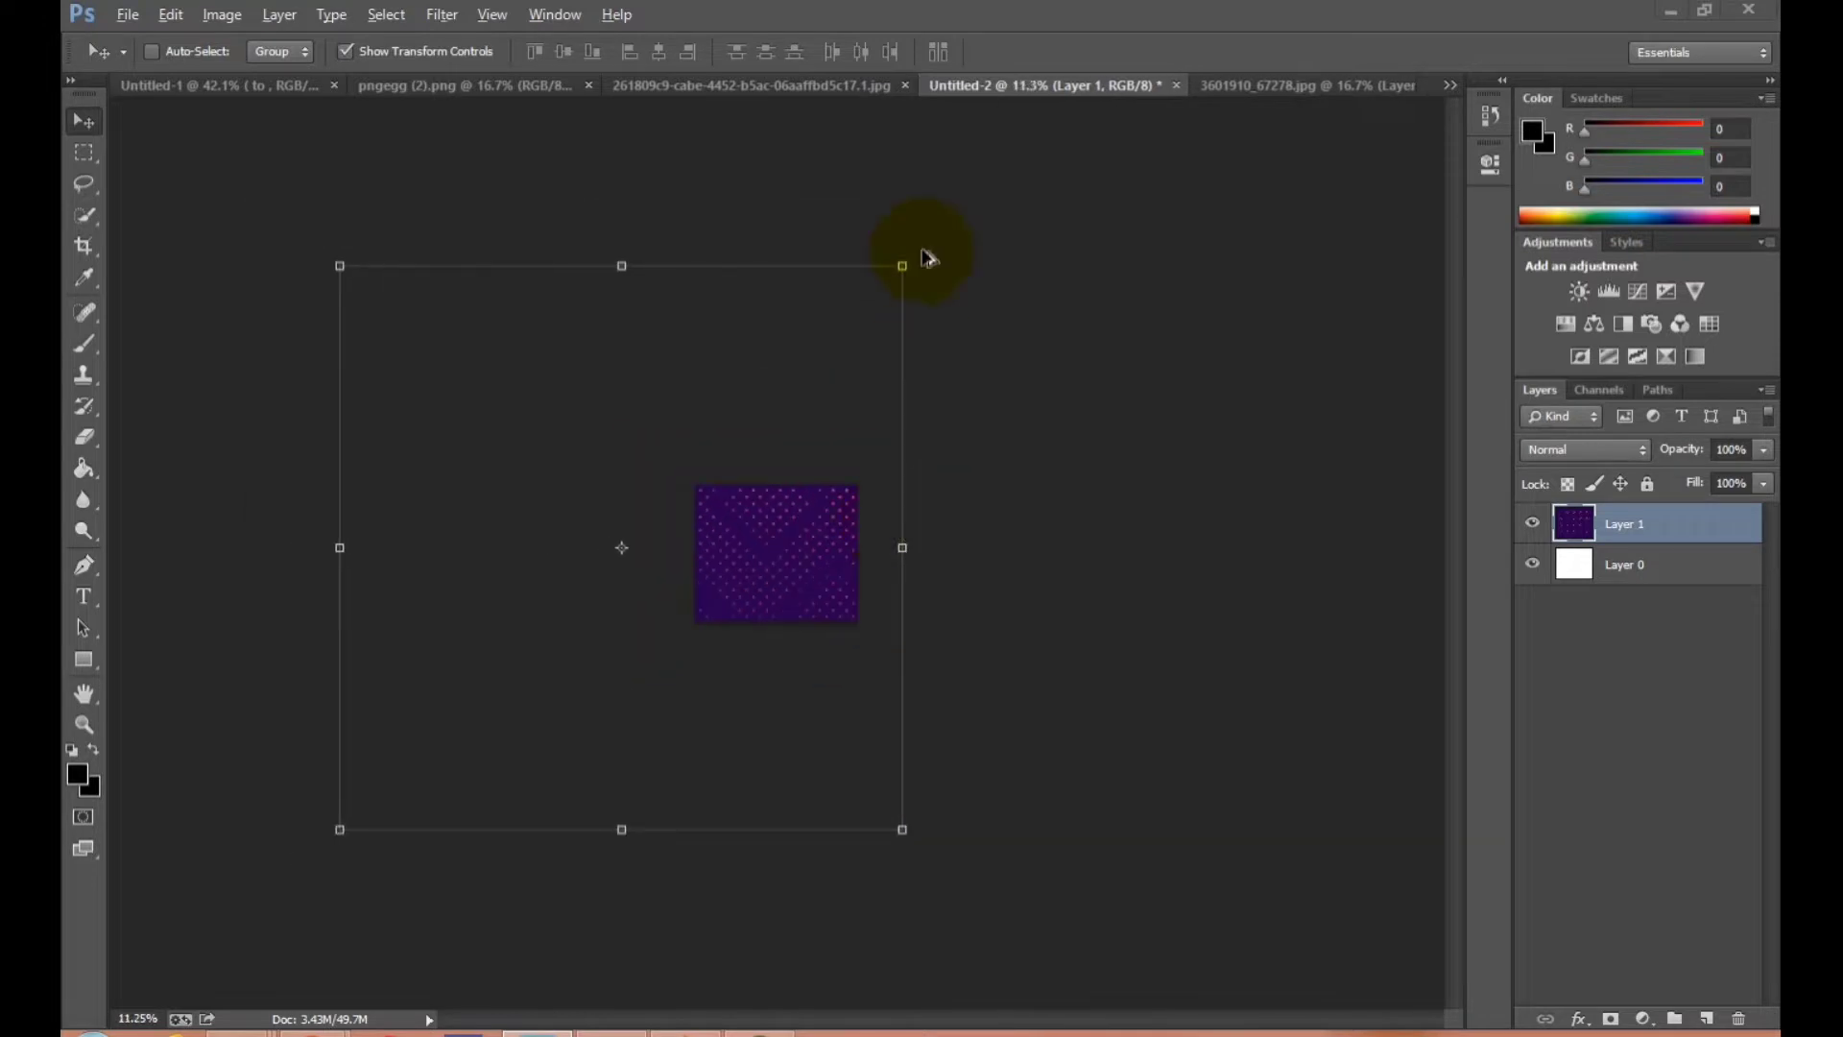
drag(905, 263, 719, 480)
scroll(658, 538, up, 3)
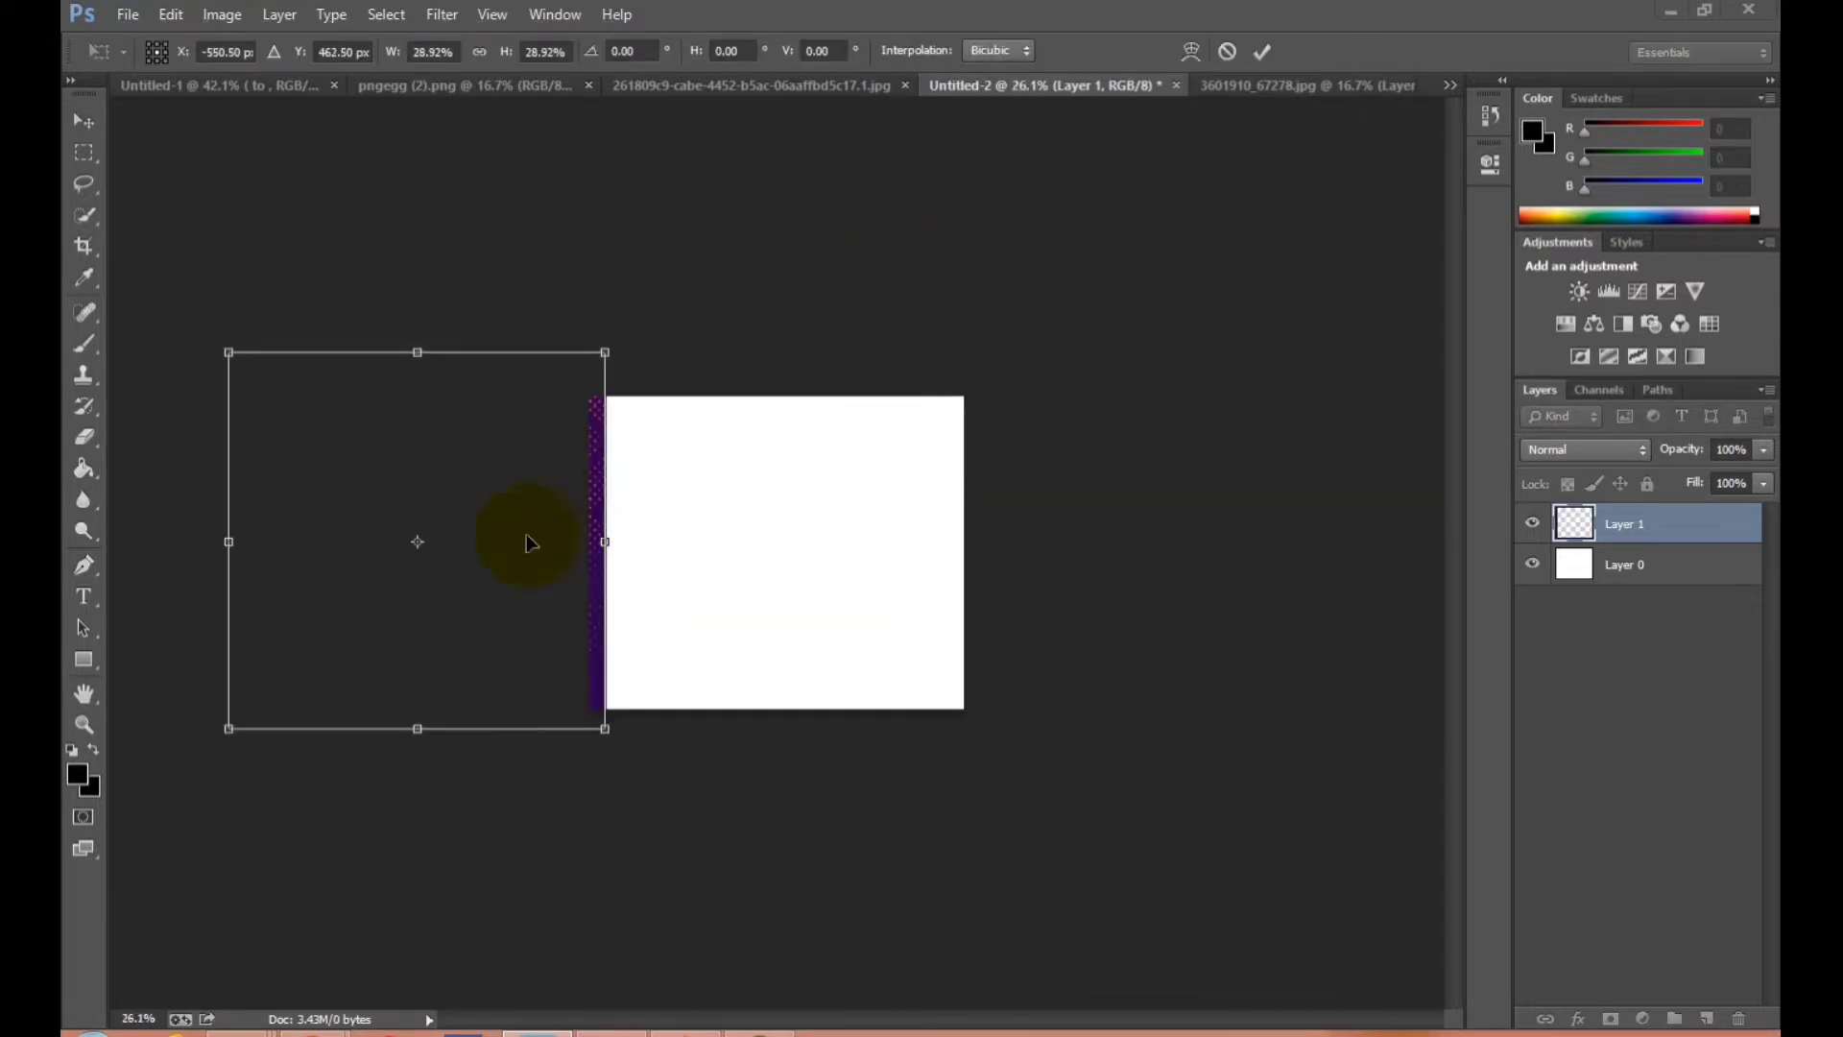
drag(527, 538, 992, 546)
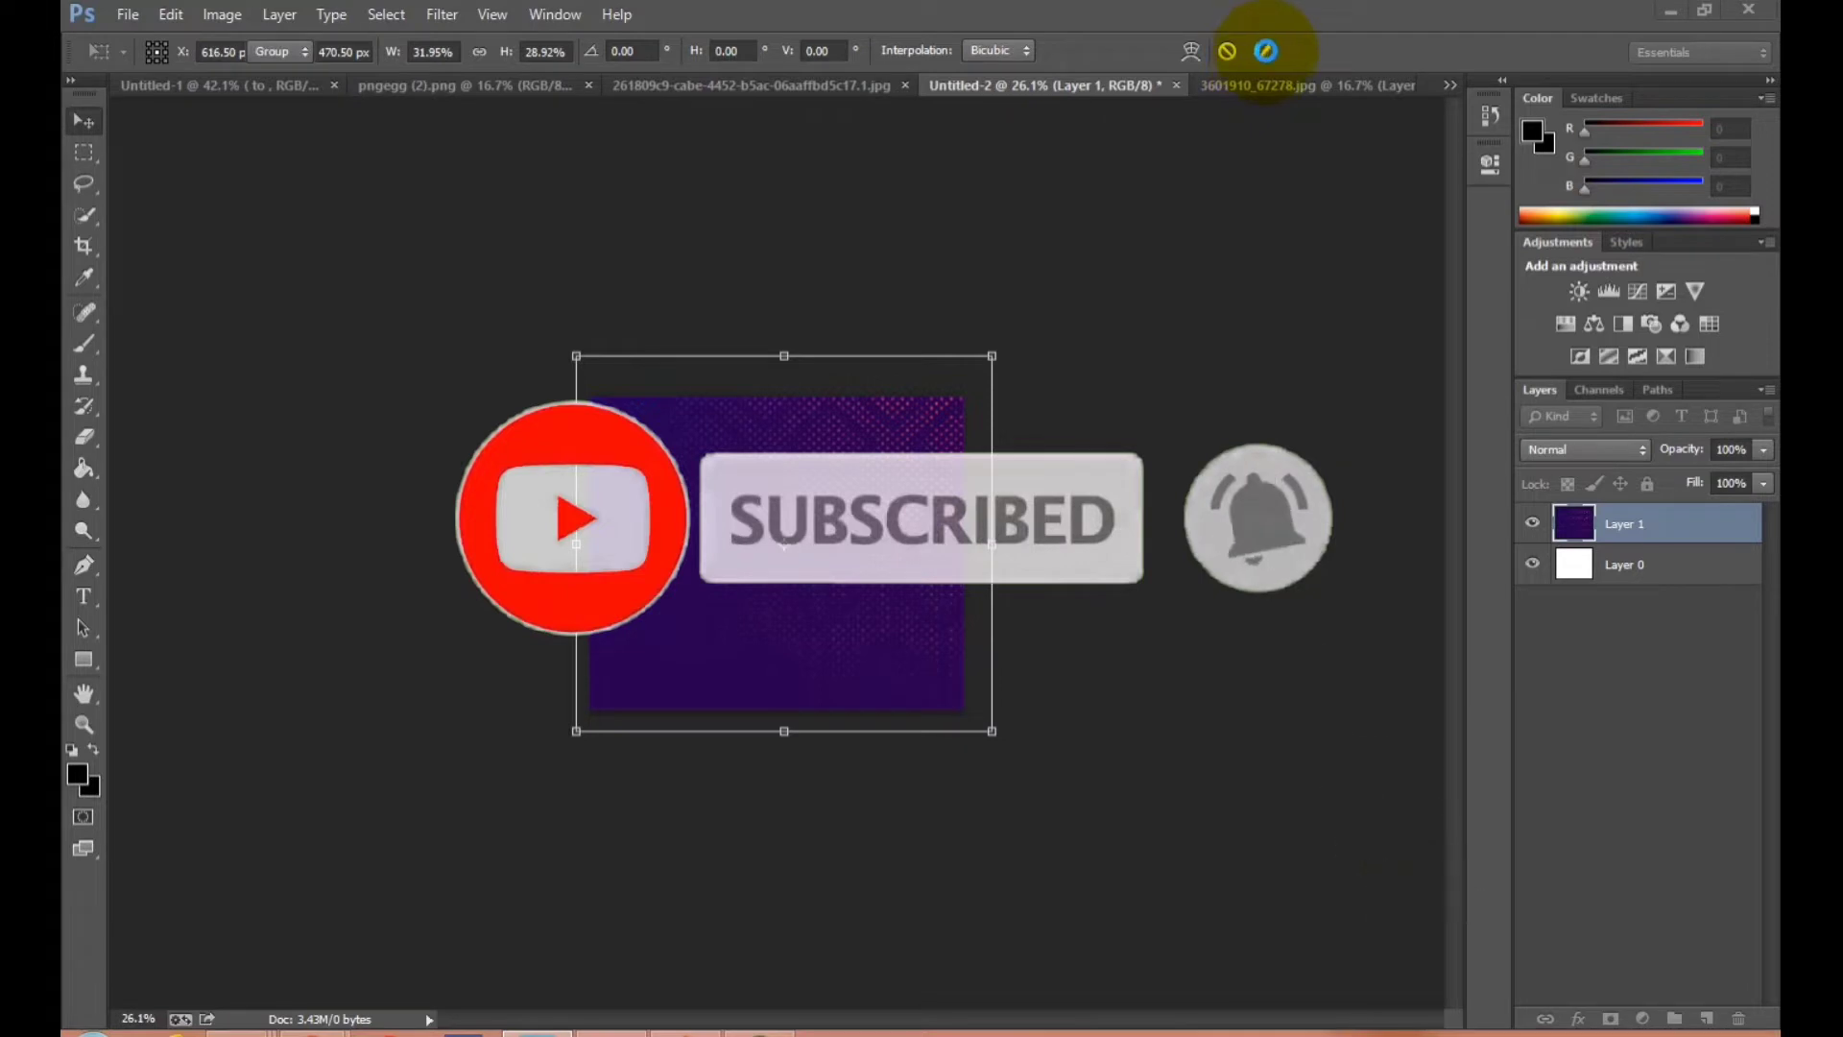
click(1265, 51)
scroll(850, 561, up, 9)
Delete the white Layer 0 beneath the pattern.
click(1628, 731)
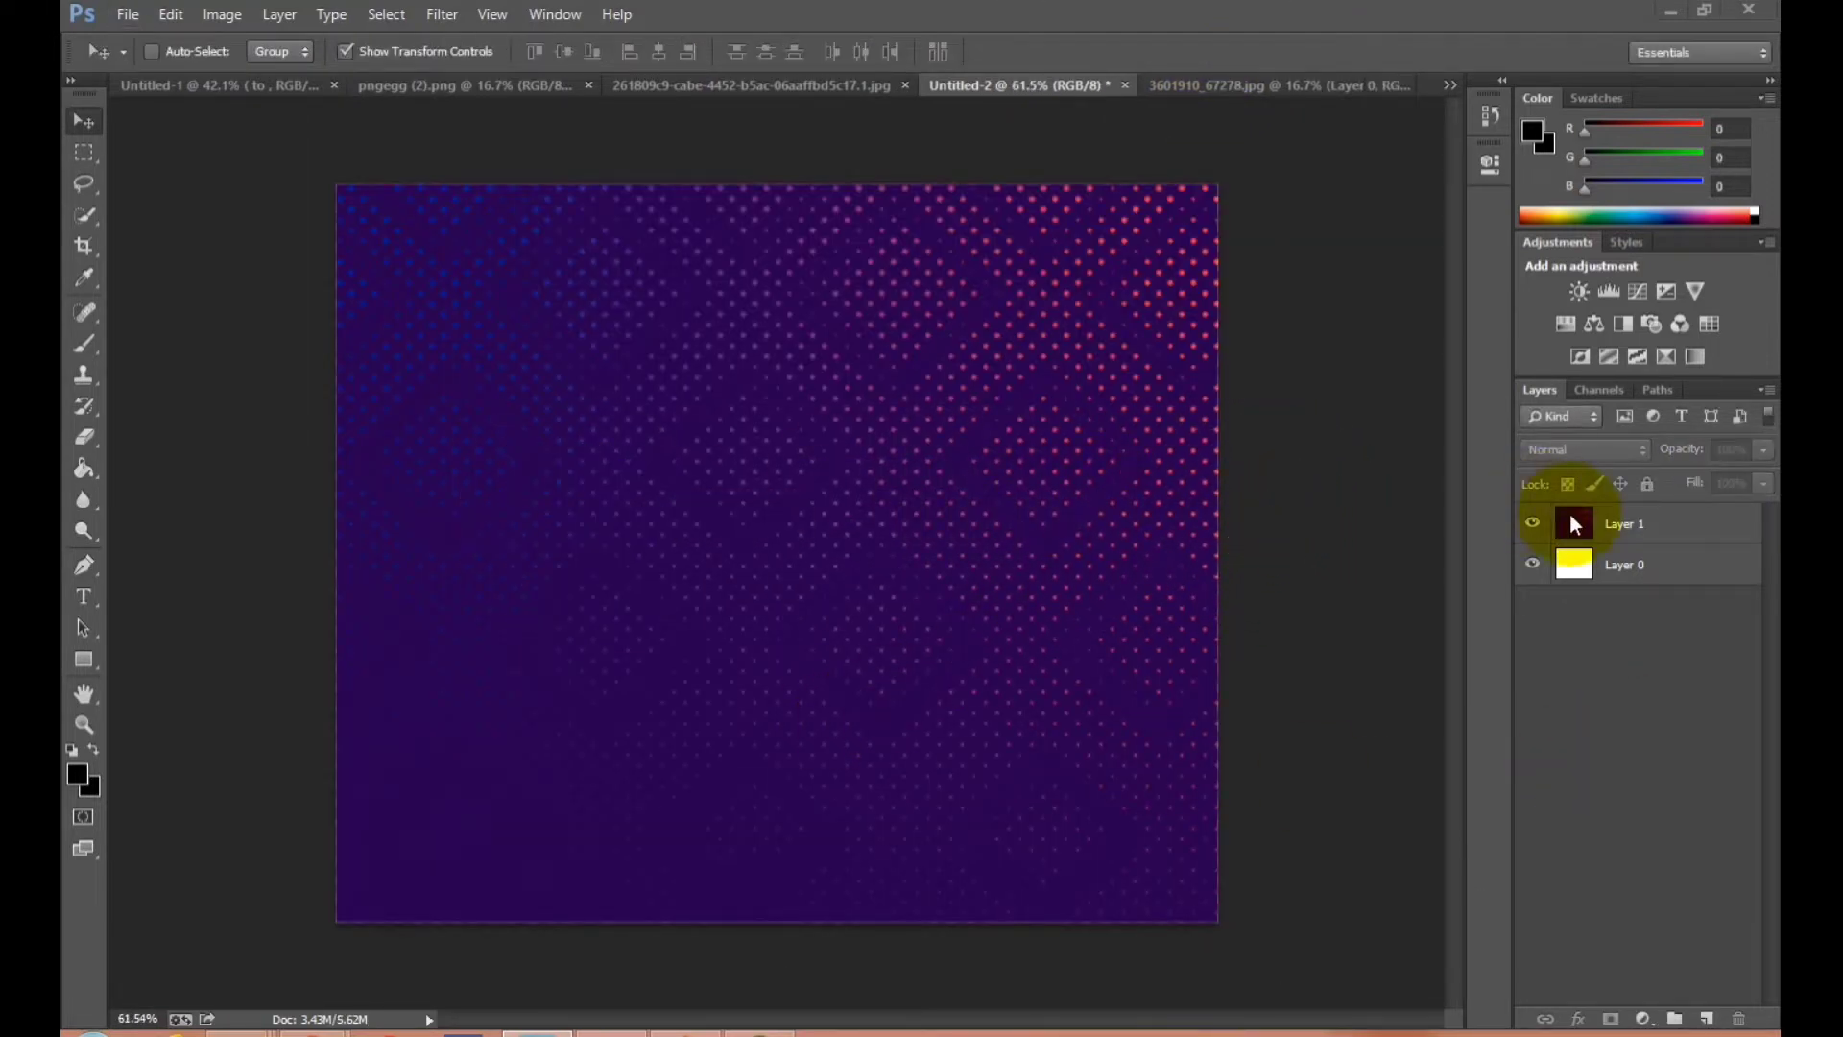
click(1574, 567)
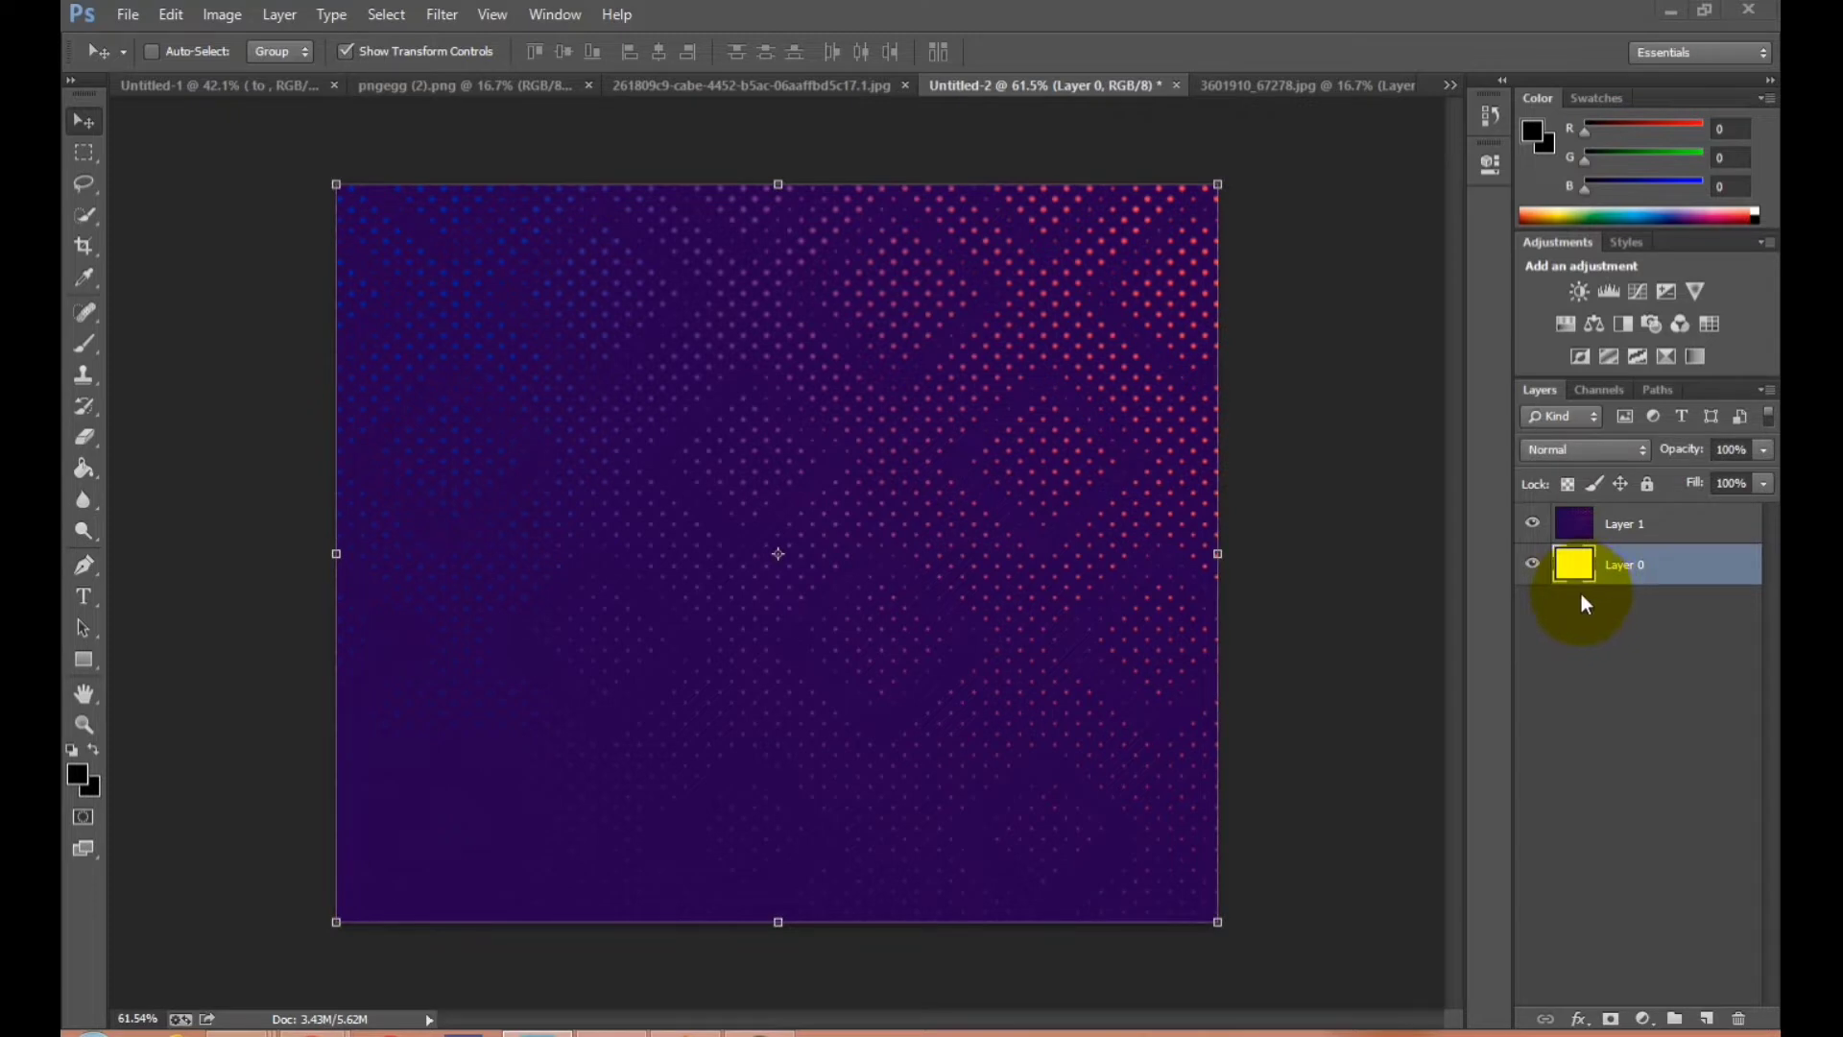
key(Delete)
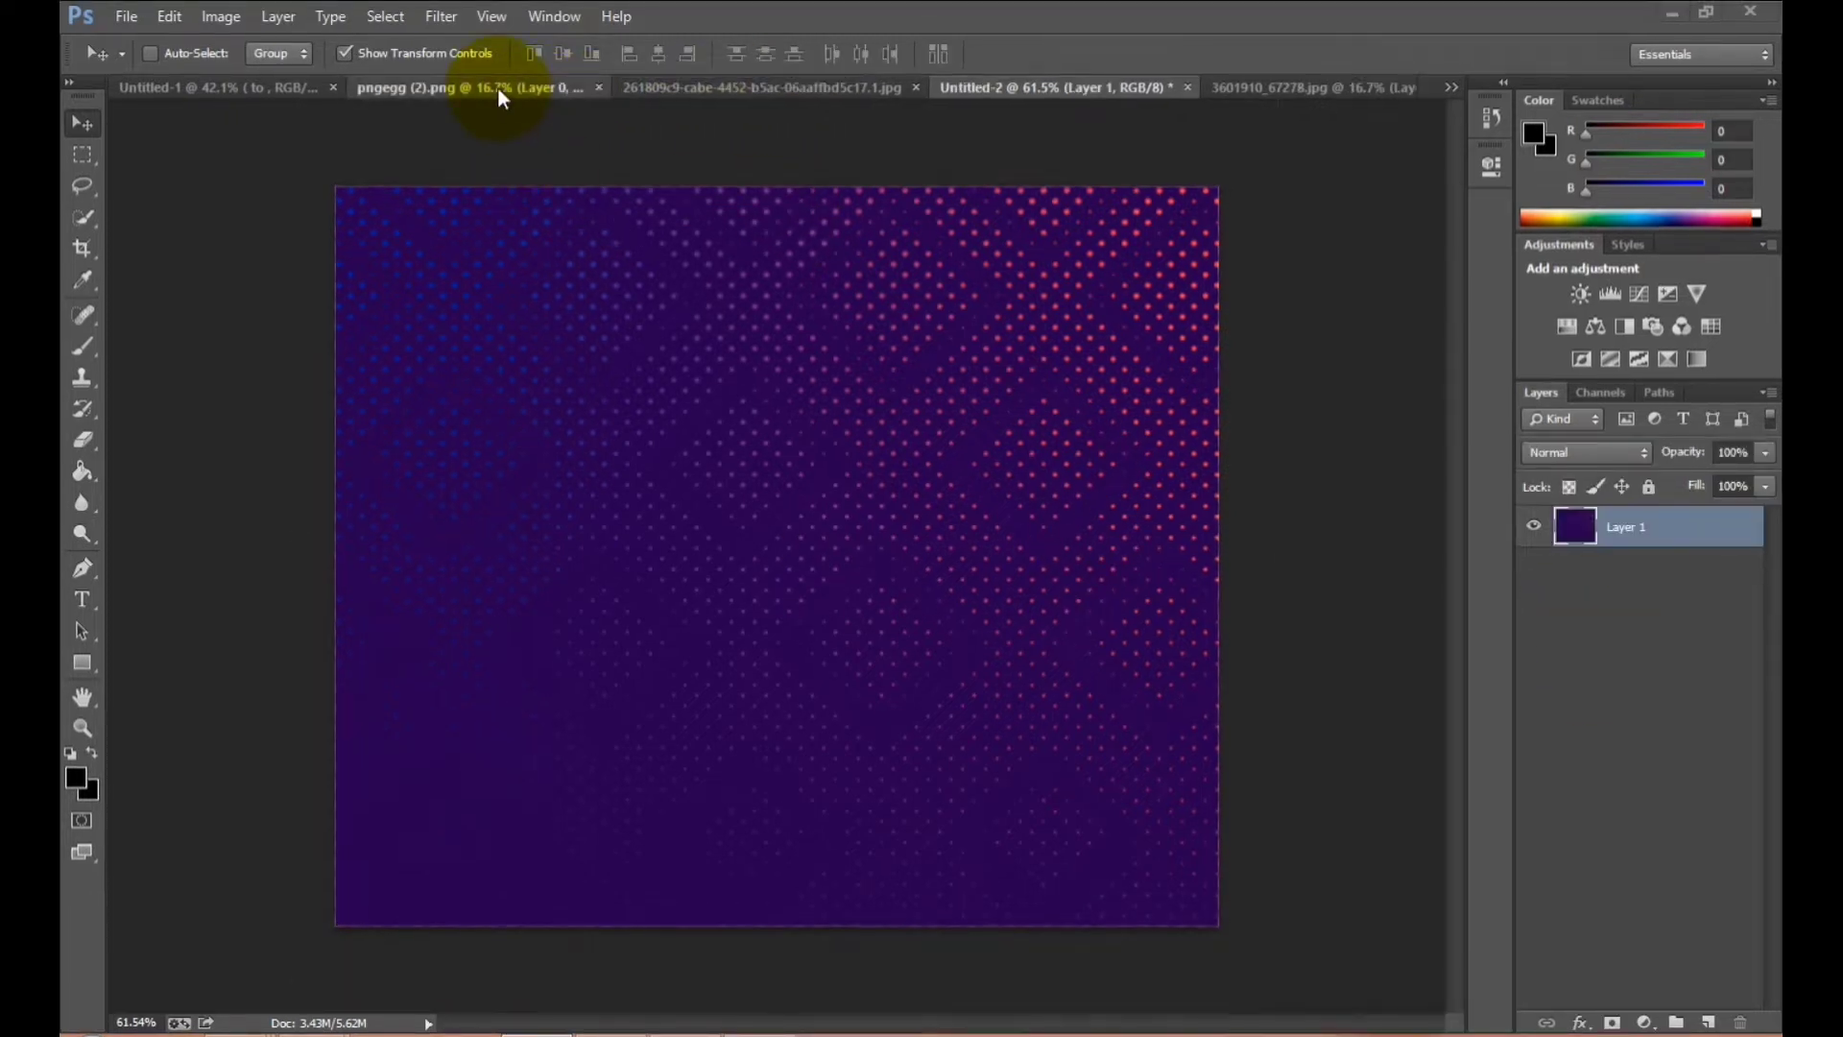
Copy the schoolgirl cutout from pngegg (2).png into Untitled-2, scale it to about 23%, and place it at the canvas's lower right.
click(497, 87)
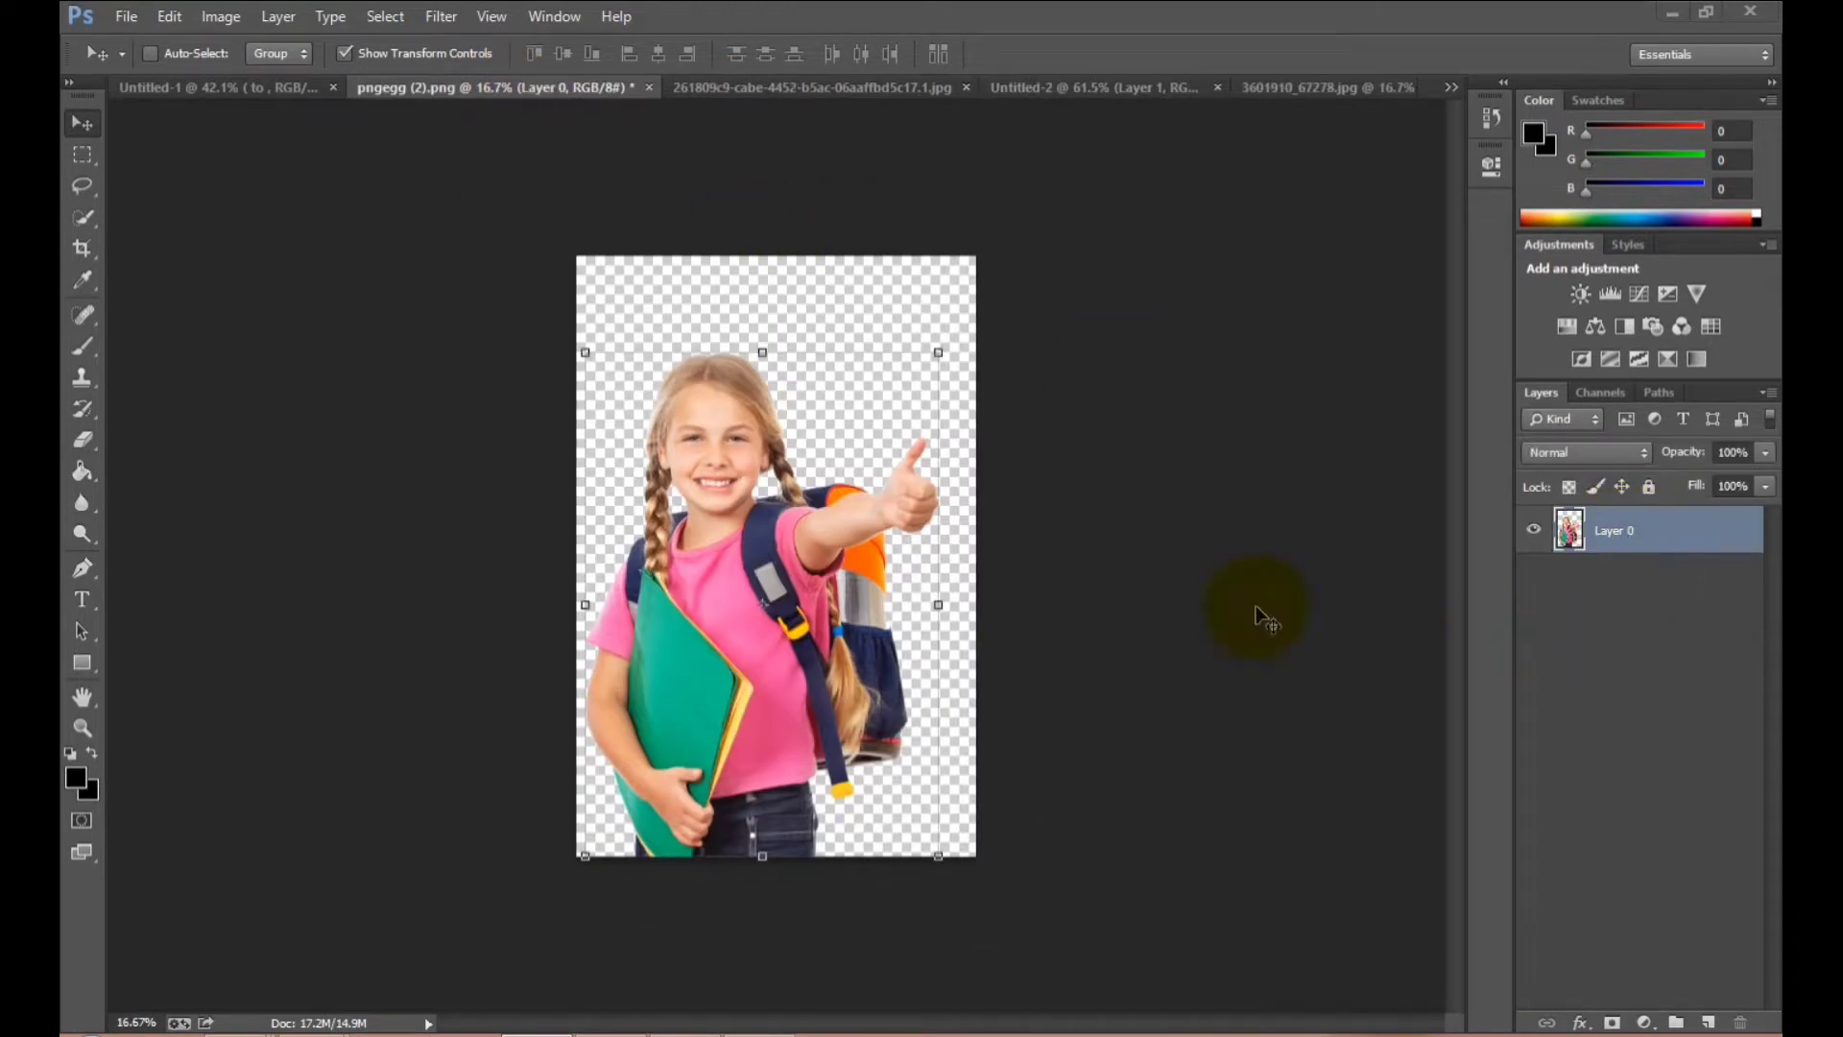
drag(785, 534, 793, 471)
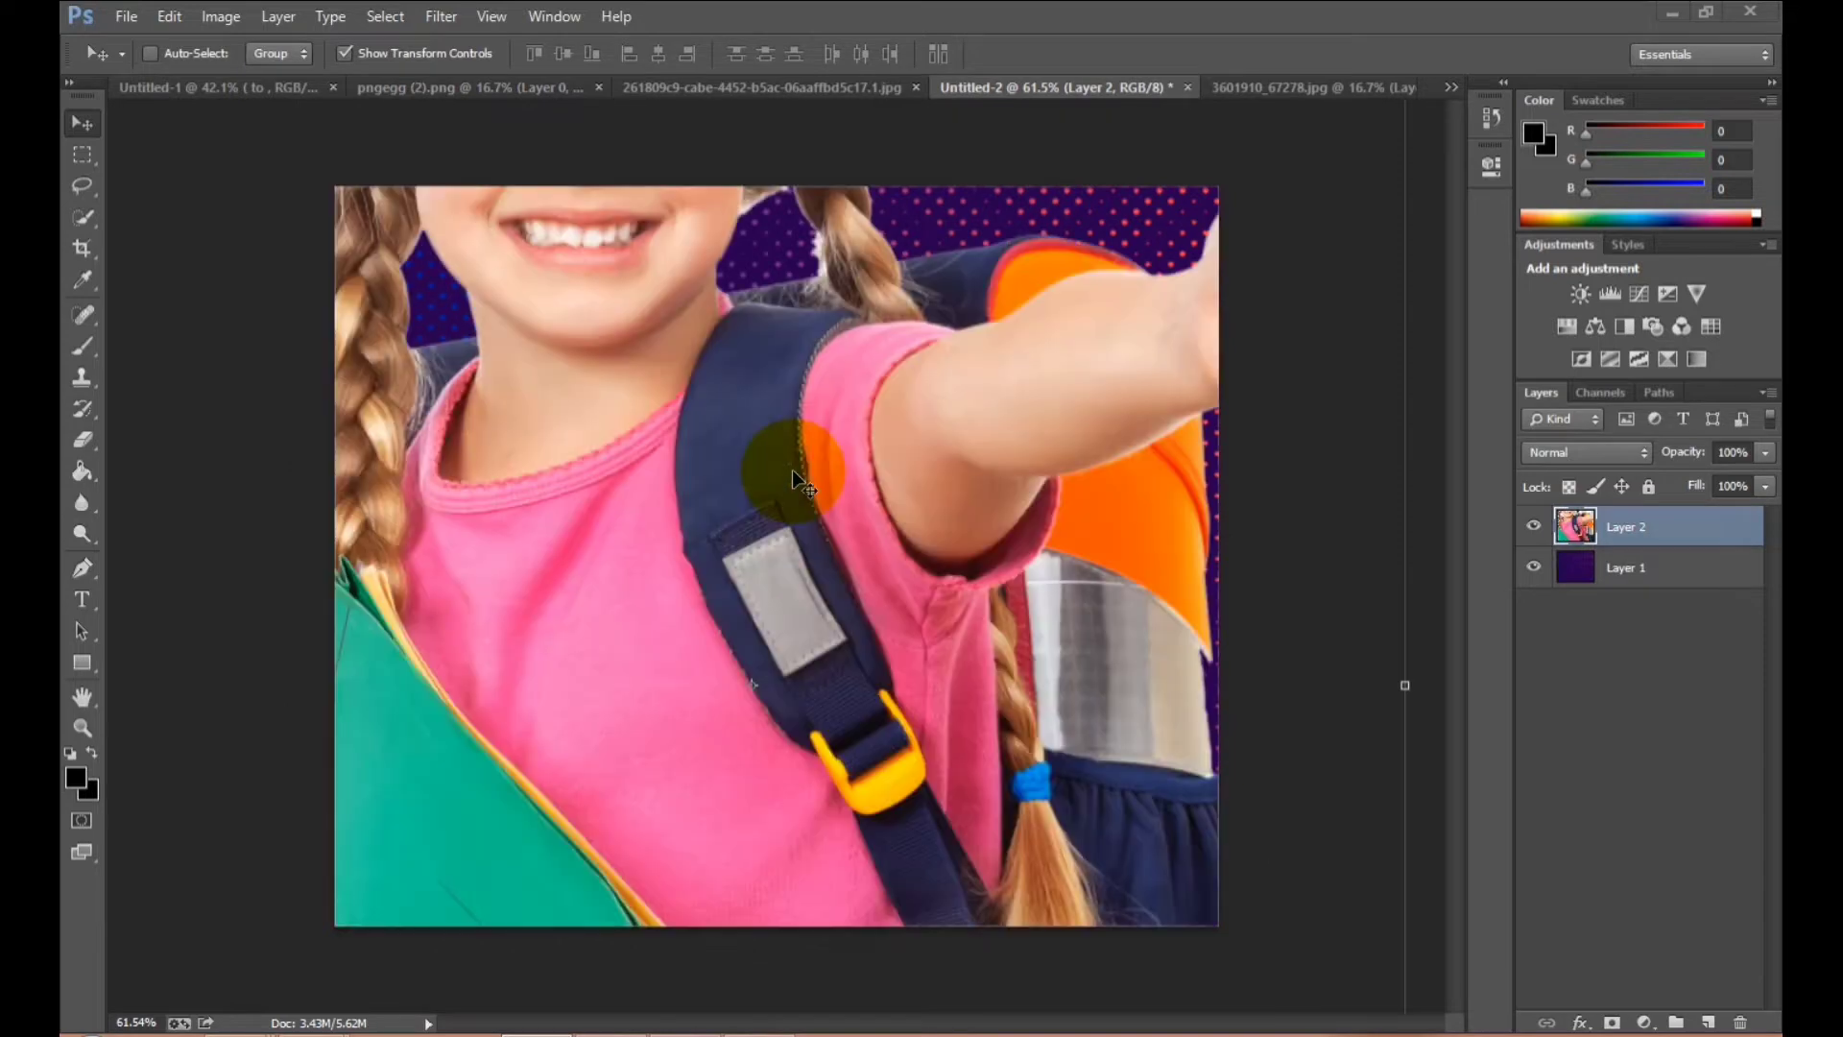
scroll(850, 569, down, 5)
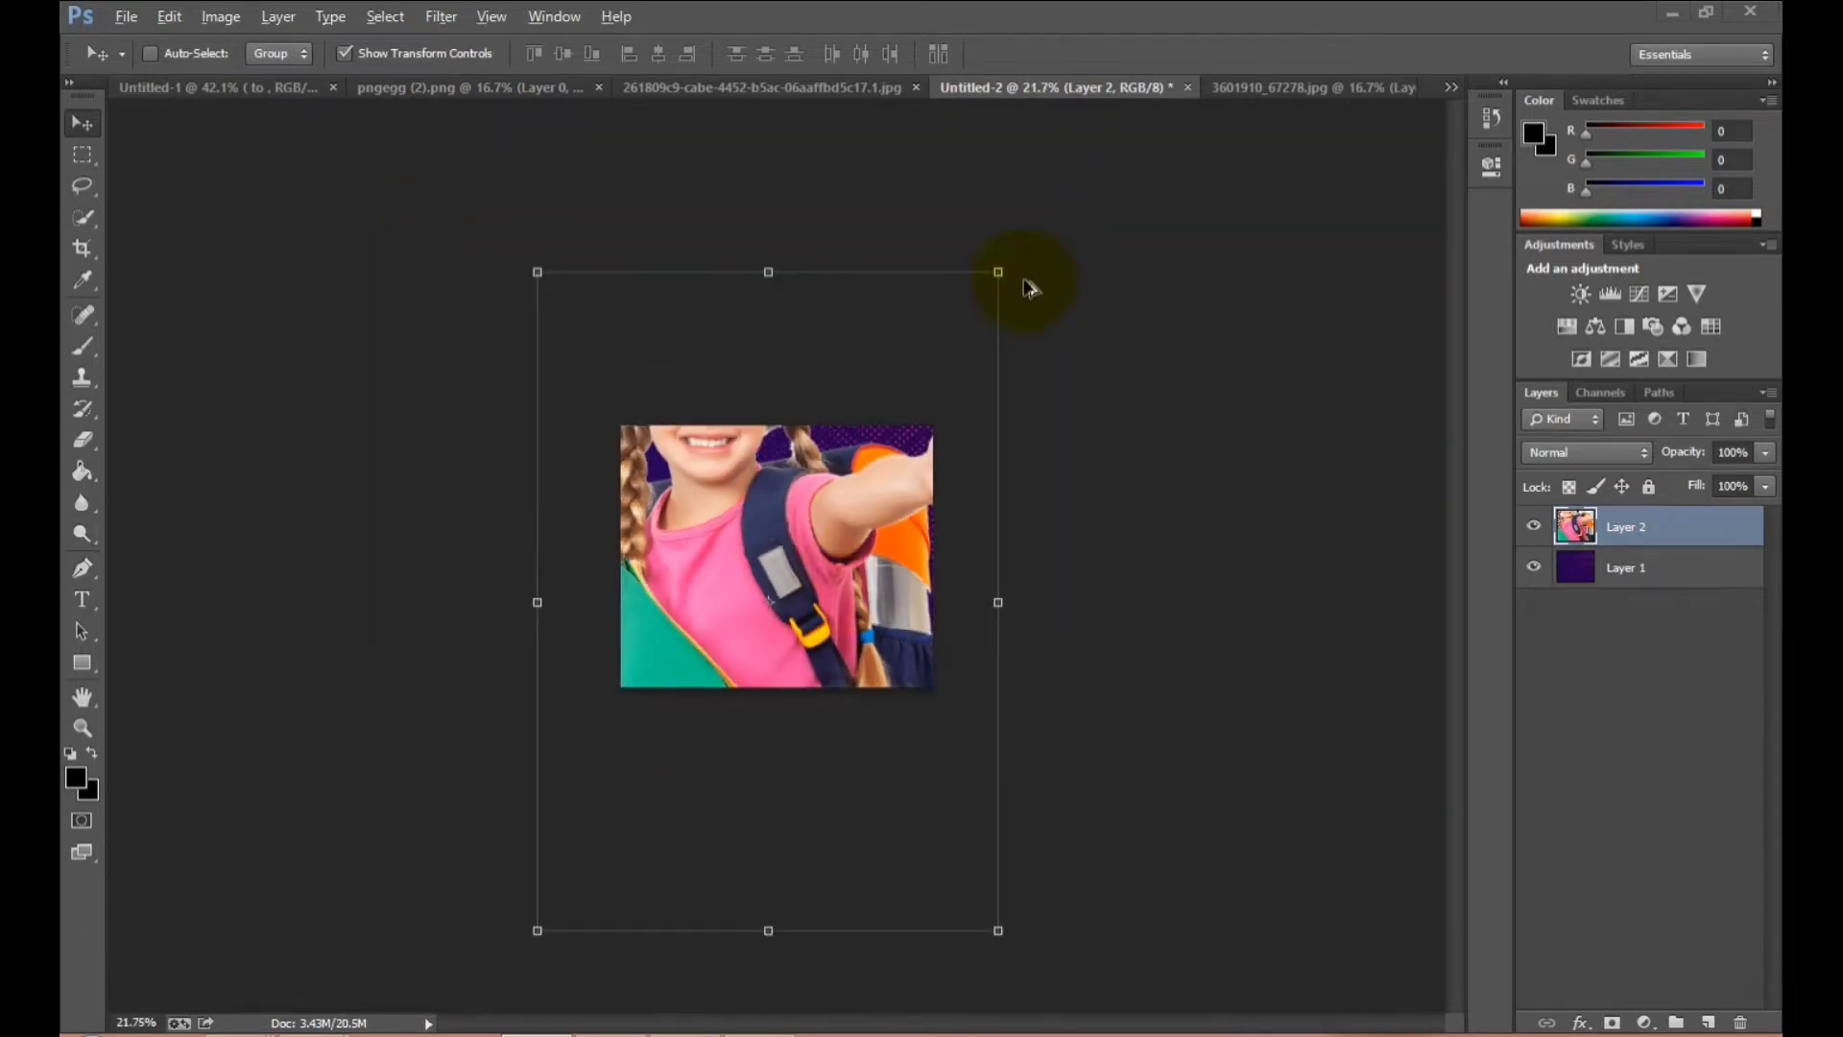
drag(999, 271, 824, 526)
scroll(778, 555, up, 5)
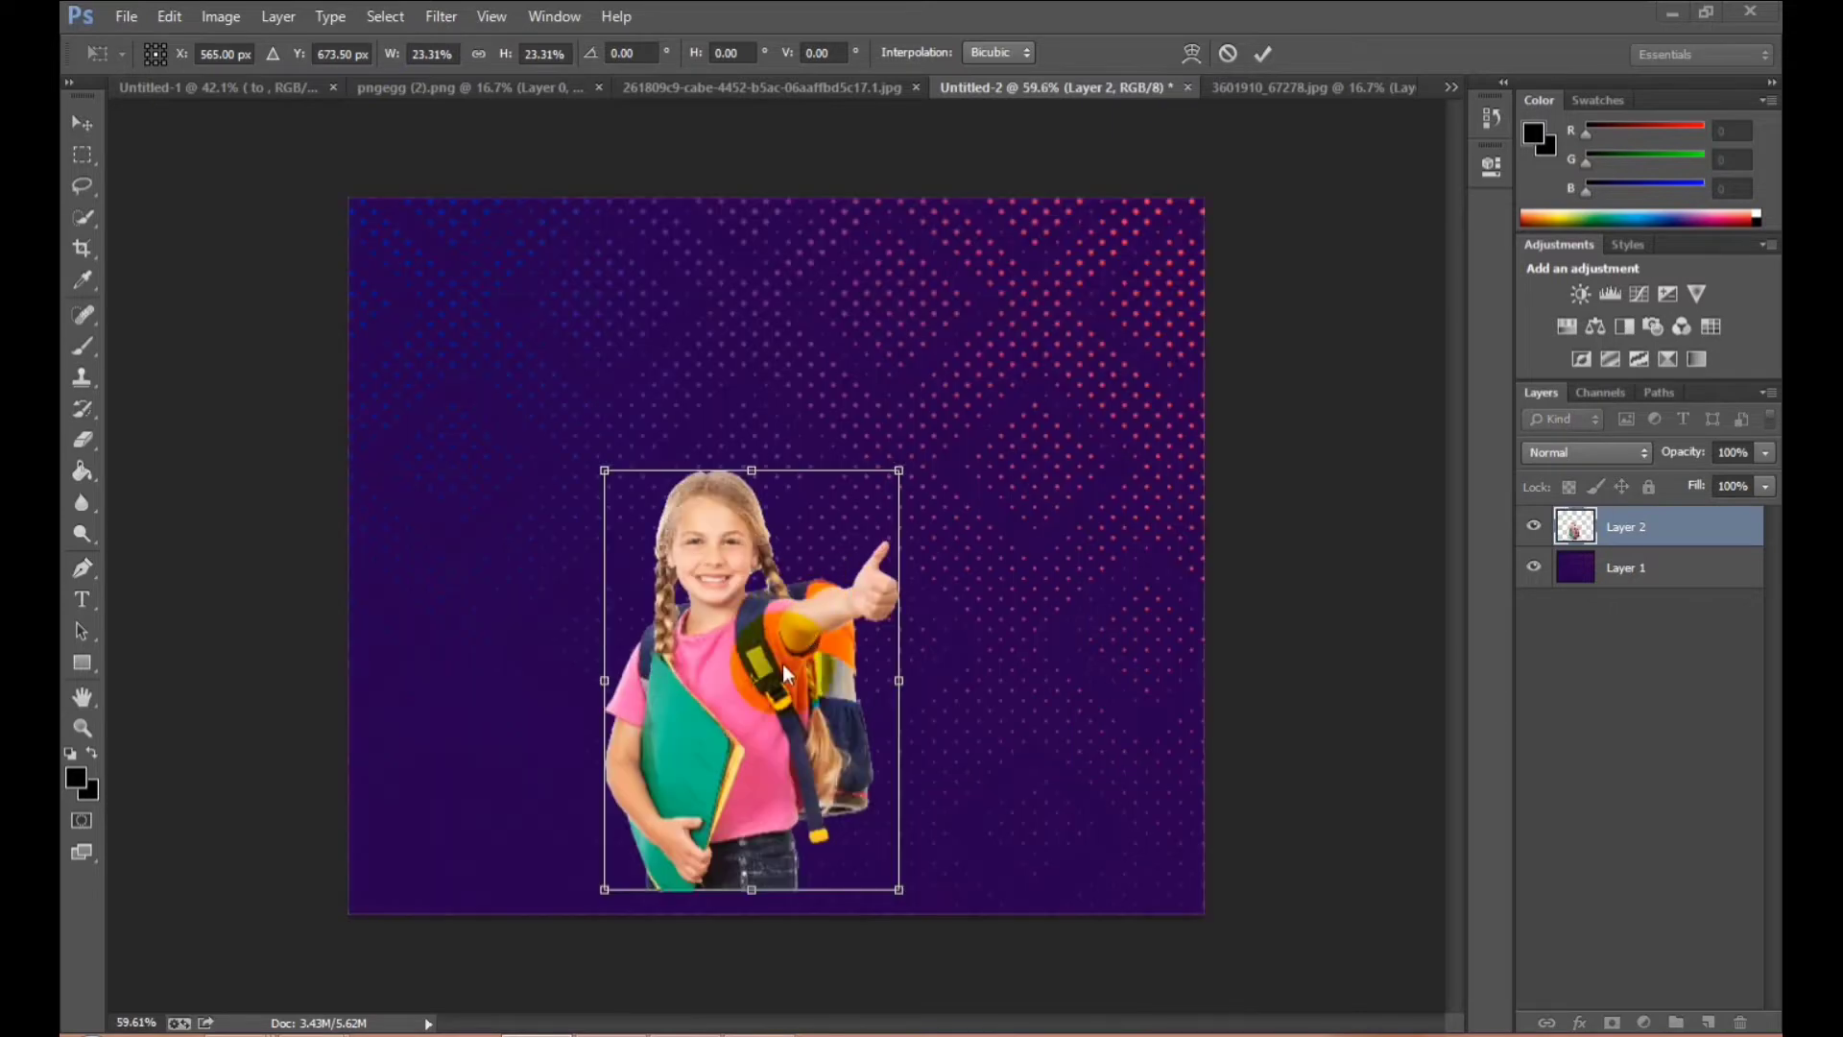
drag(846, 674, 1044, 694)
click(1584, 727)
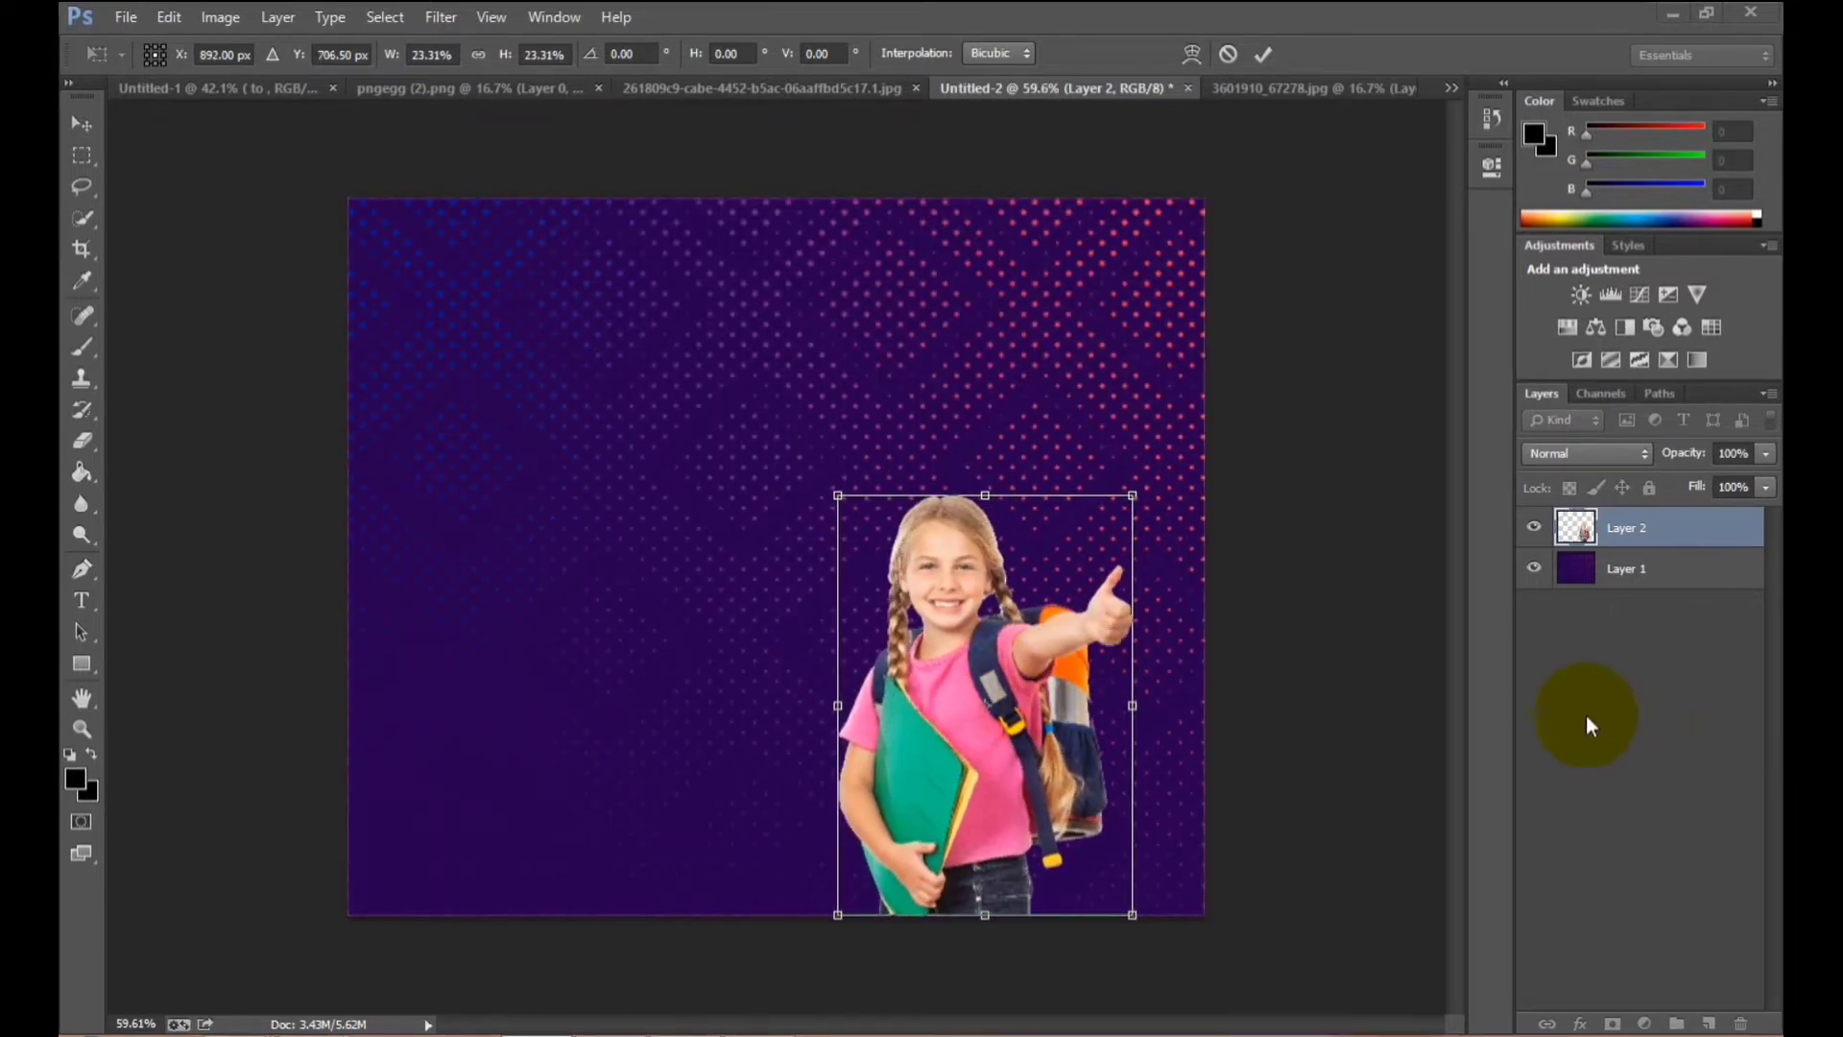
click(997, 684)
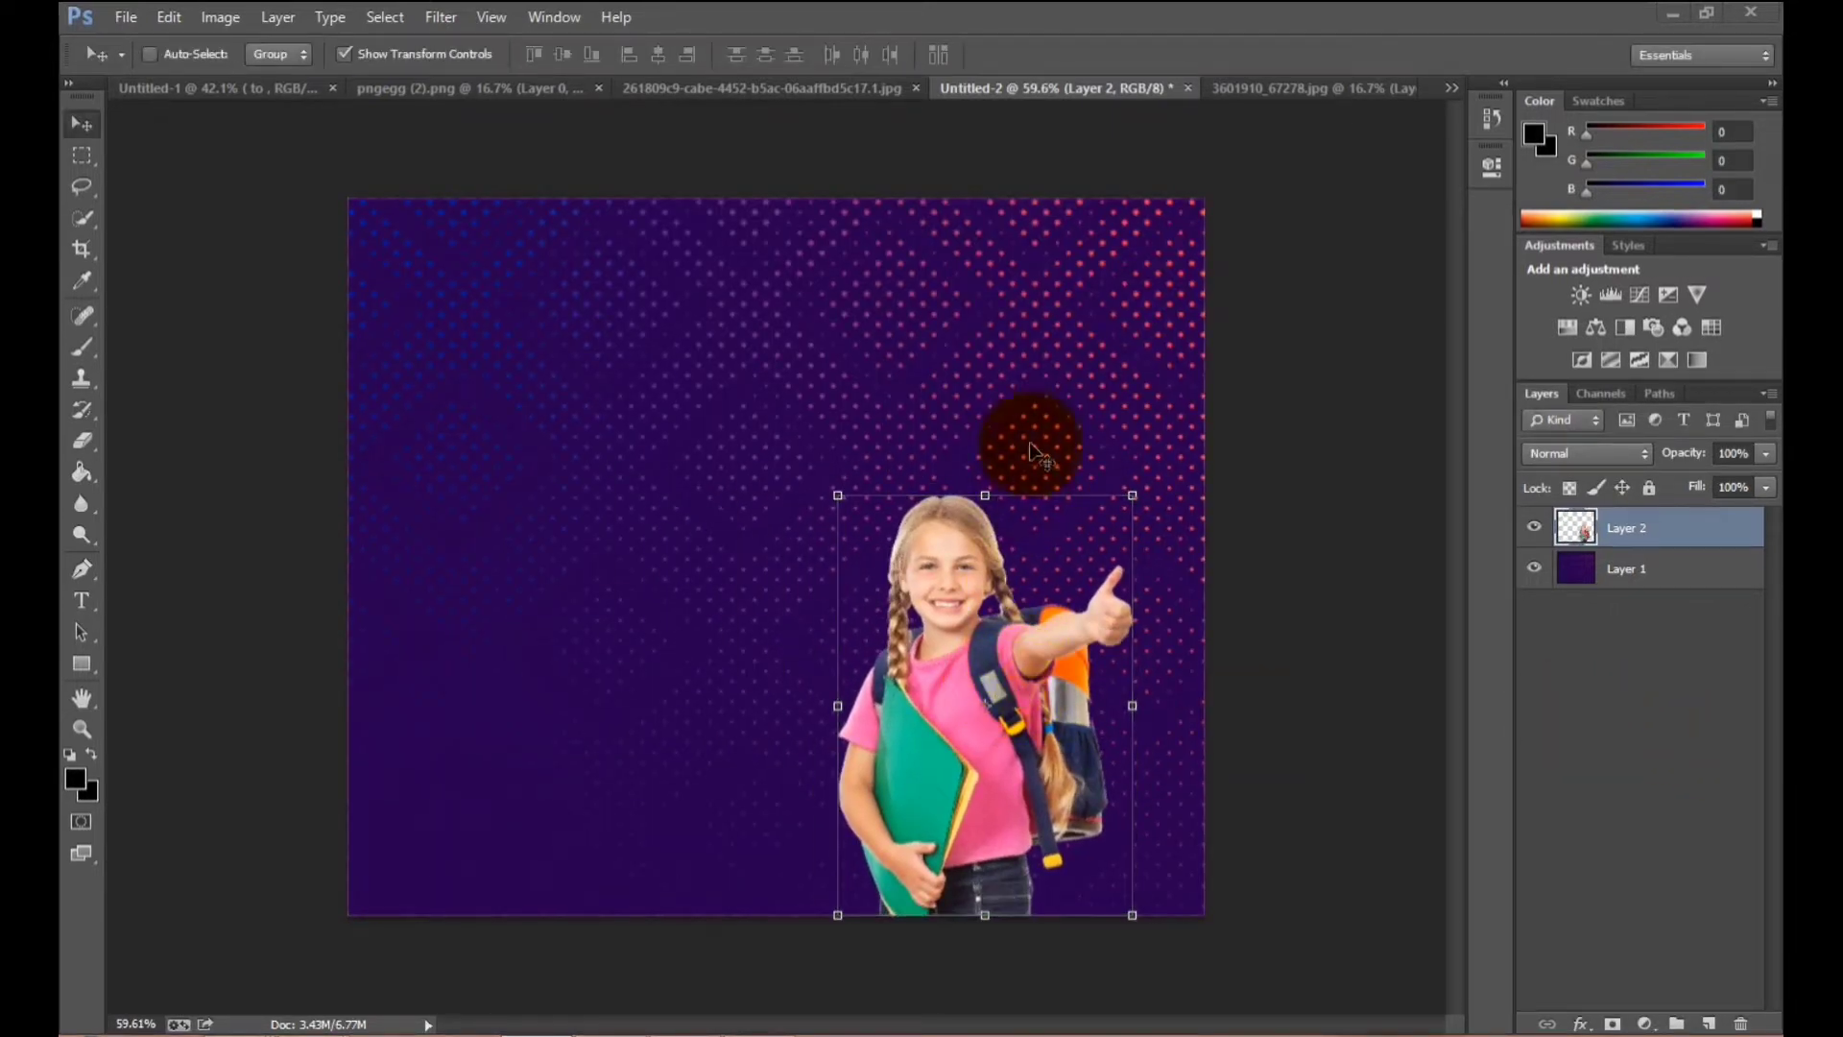
Draw a rectangle shape about 462 by 643 px and position it over the schoolgirl.
click(76, 662)
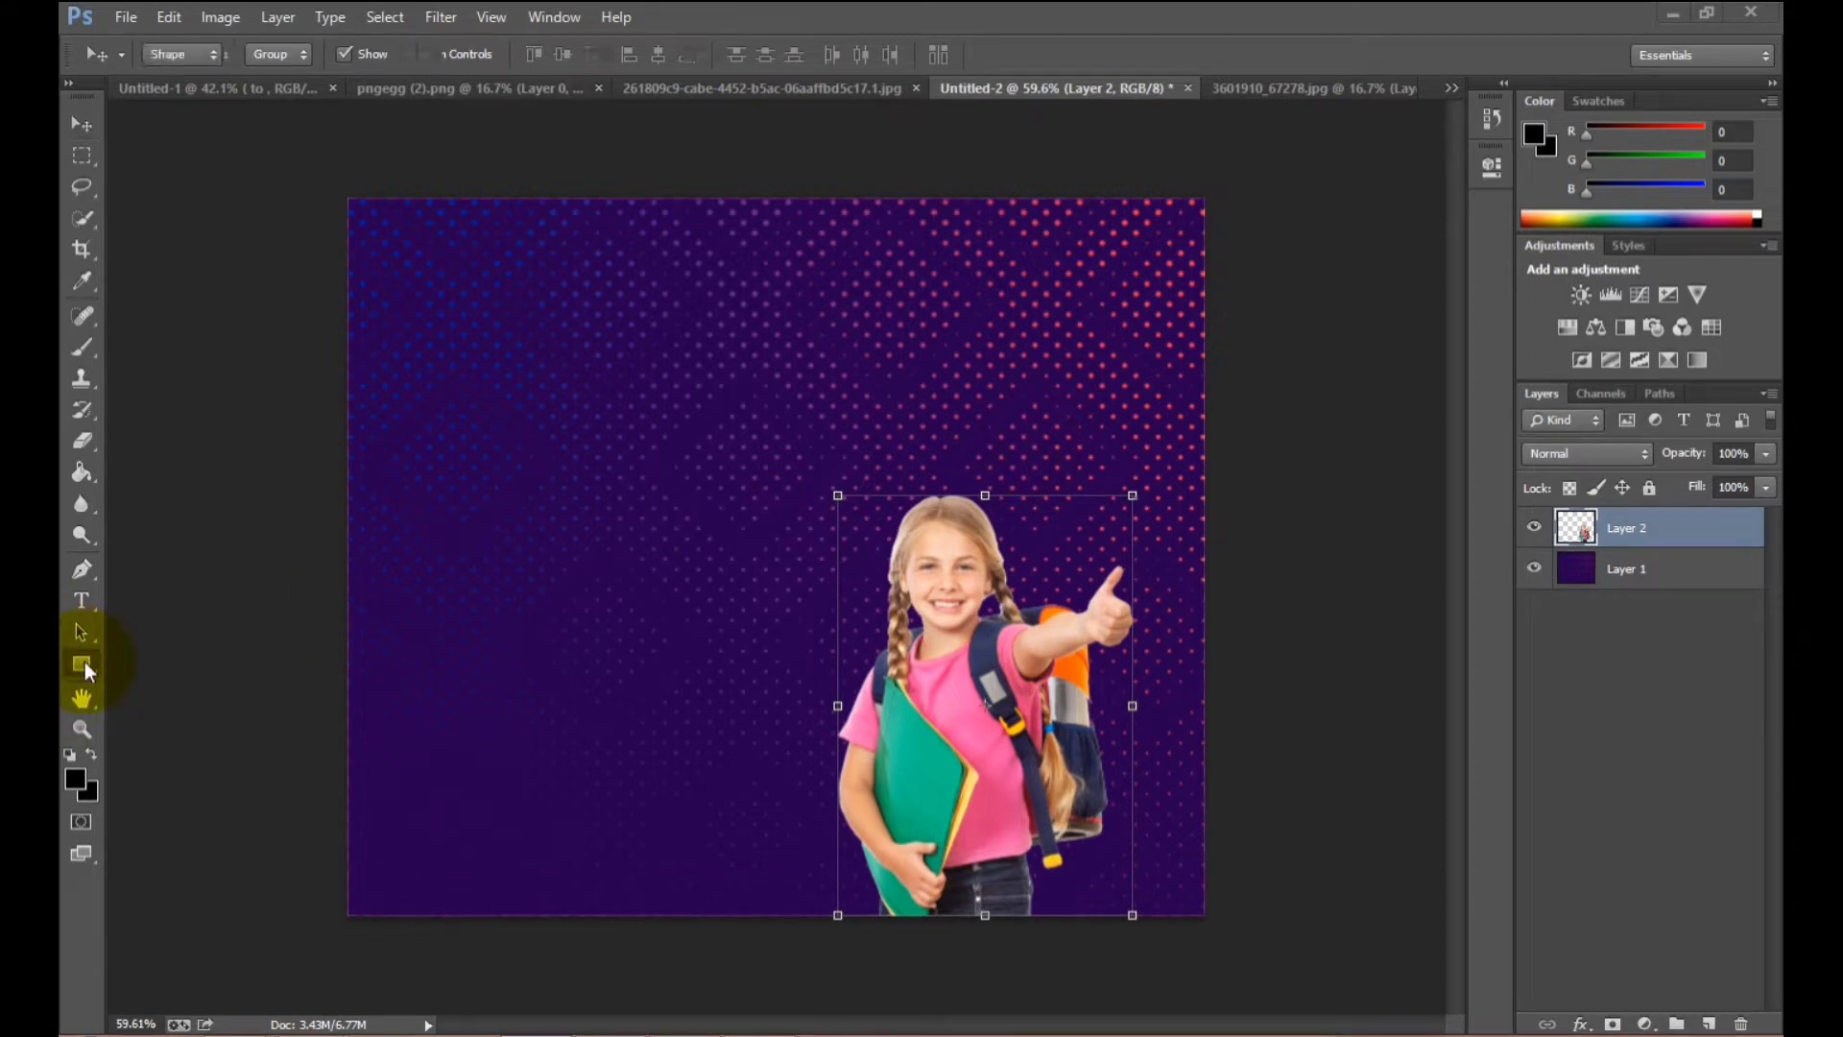
right_click(85, 669)
click(143, 660)
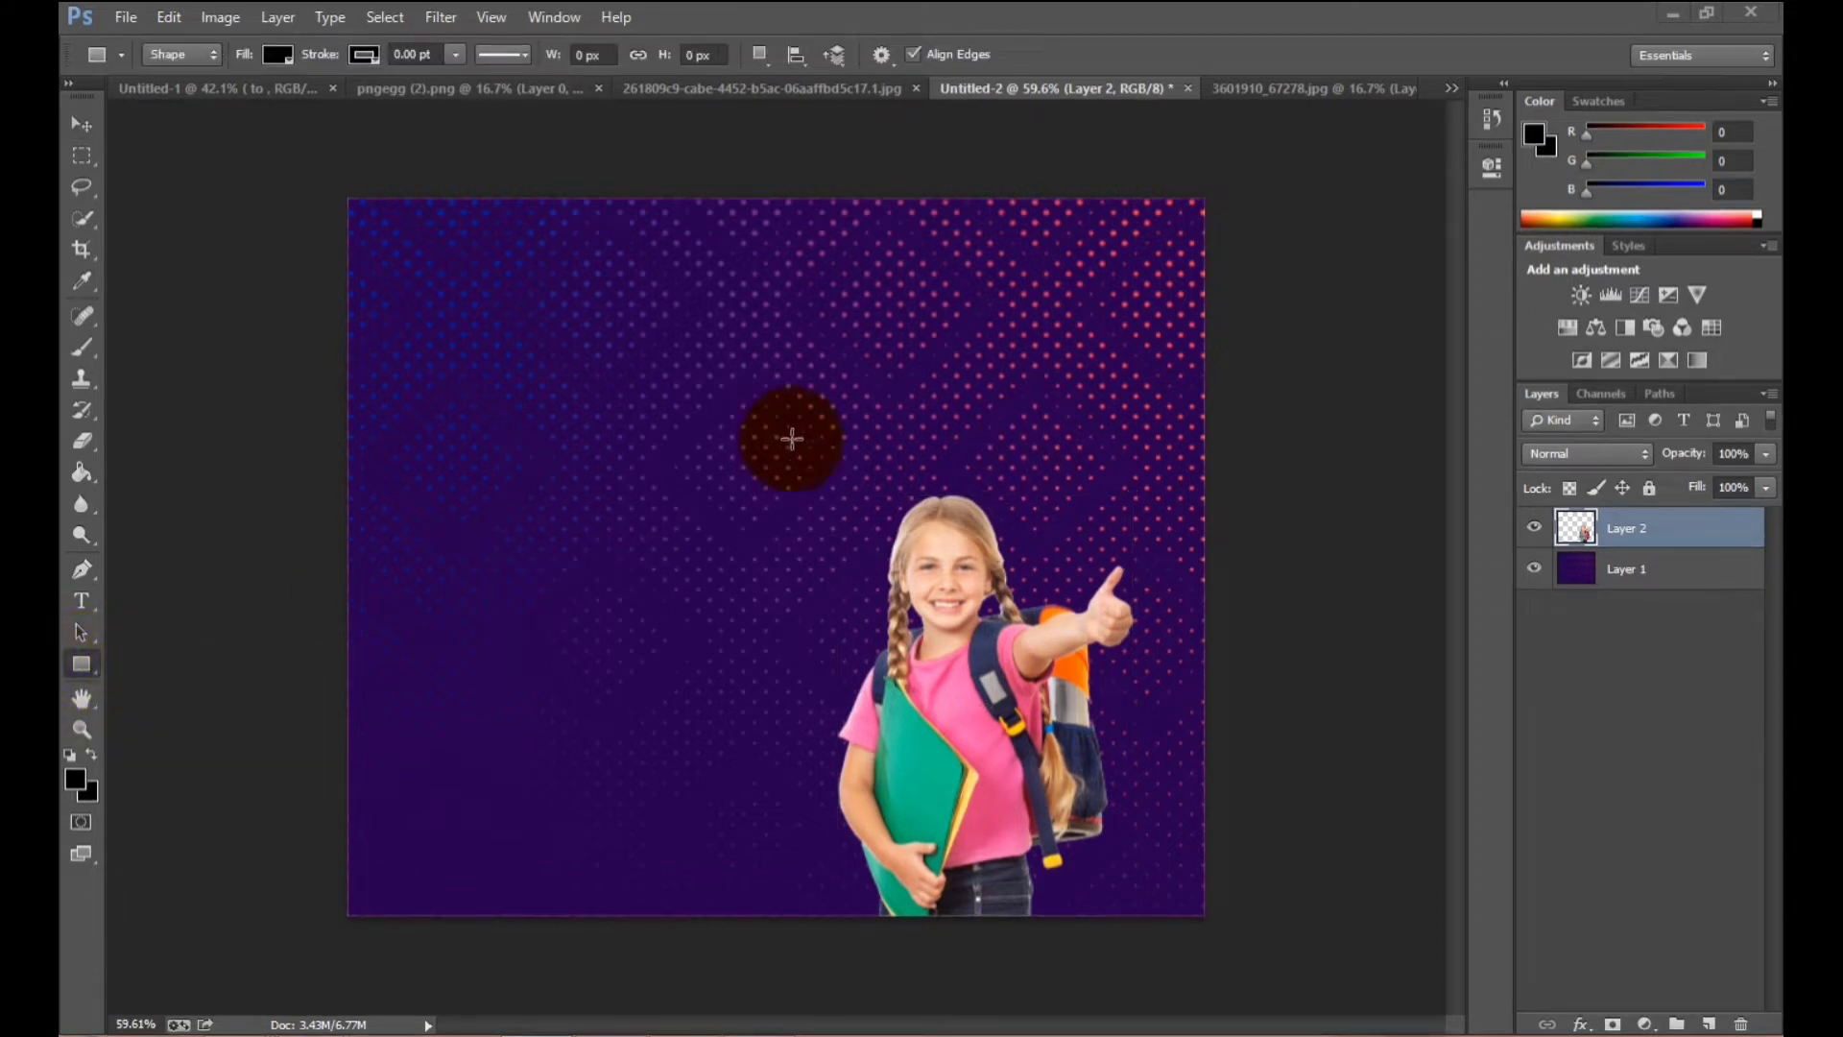
drag(776, 472, 1105, 933)
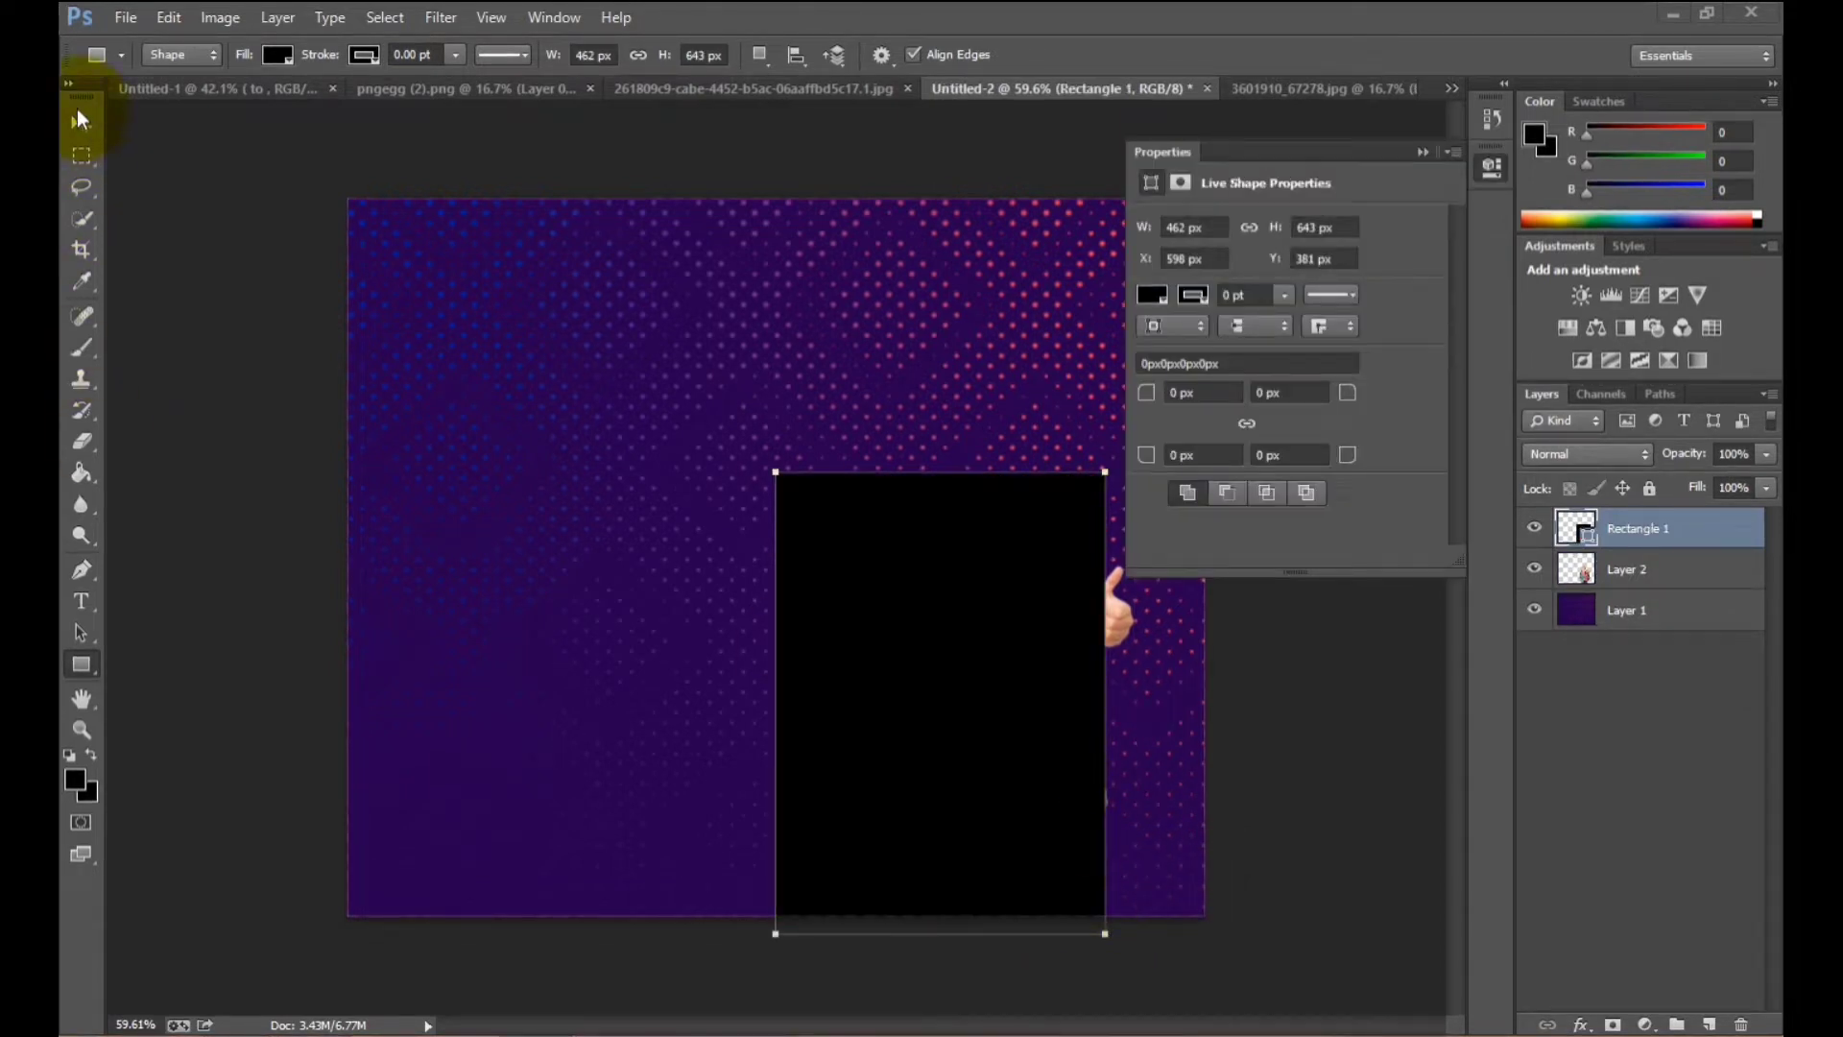
click(81, 119)
drag(966, 642, 1032, 653)
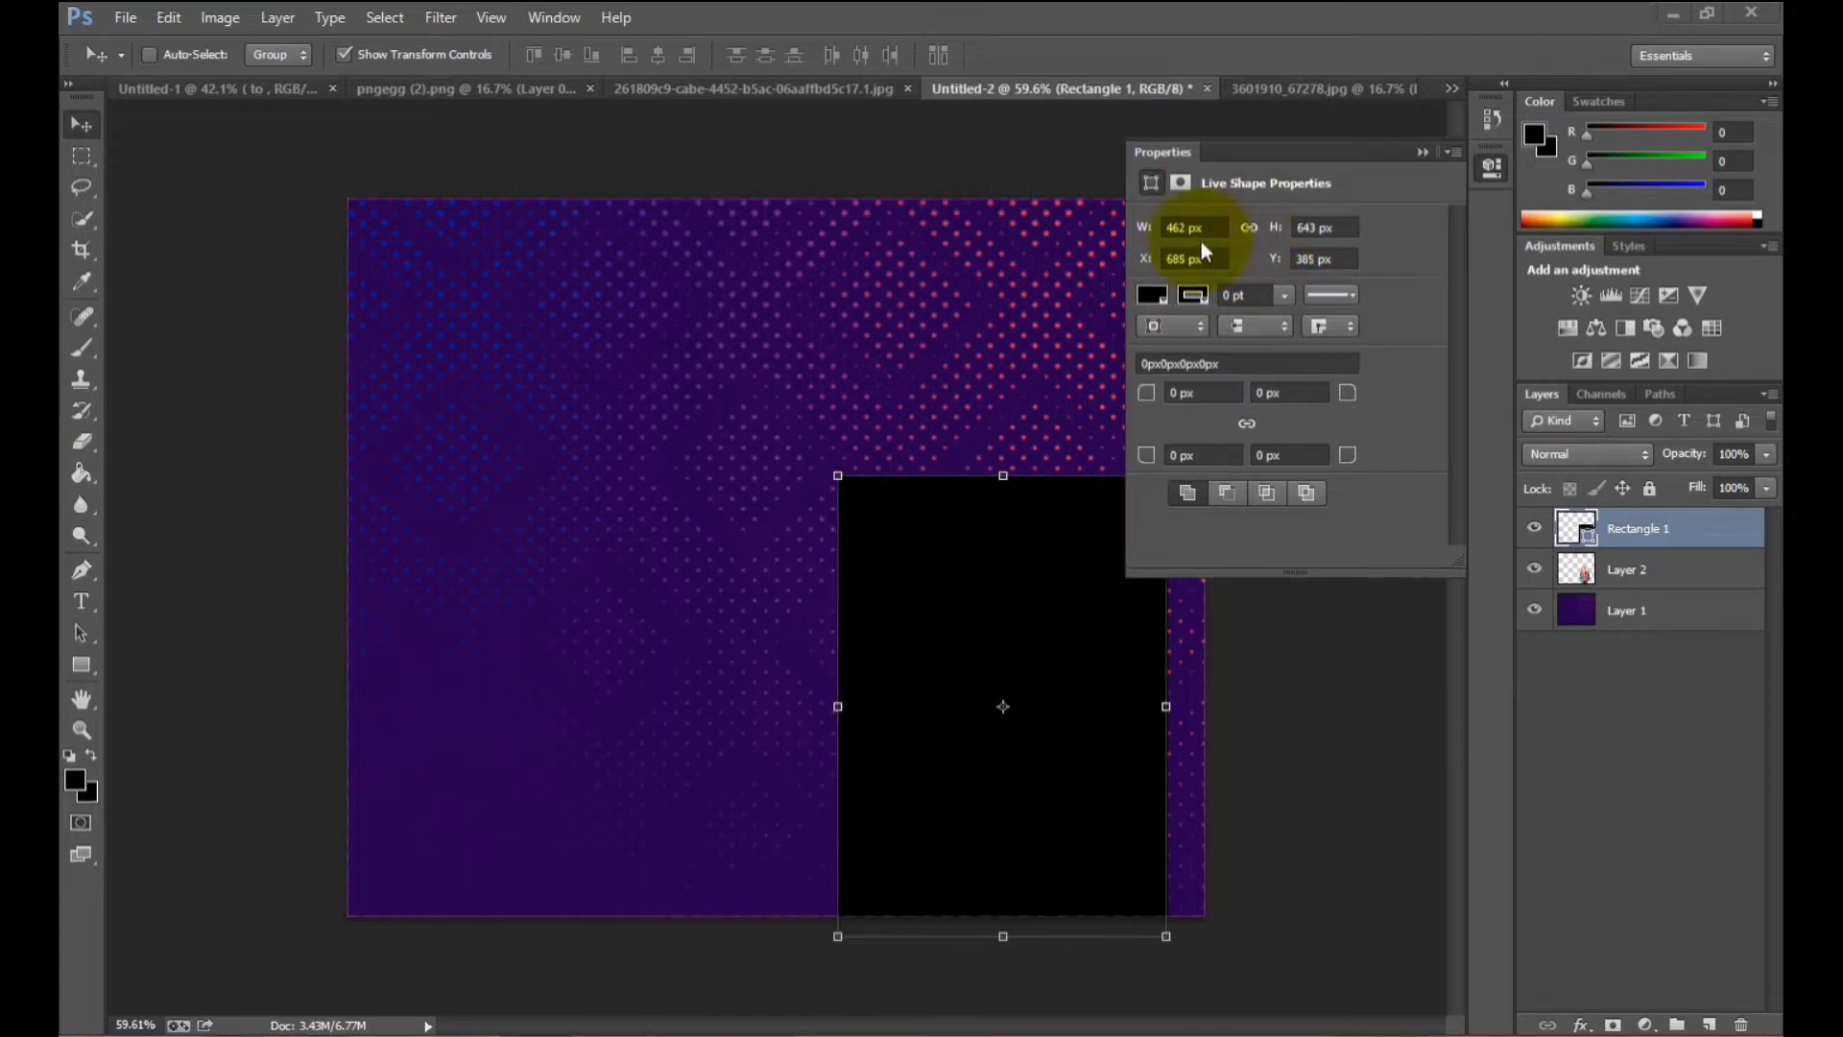
Fill the rectangle with the recently used orange.
click(1151, 294)
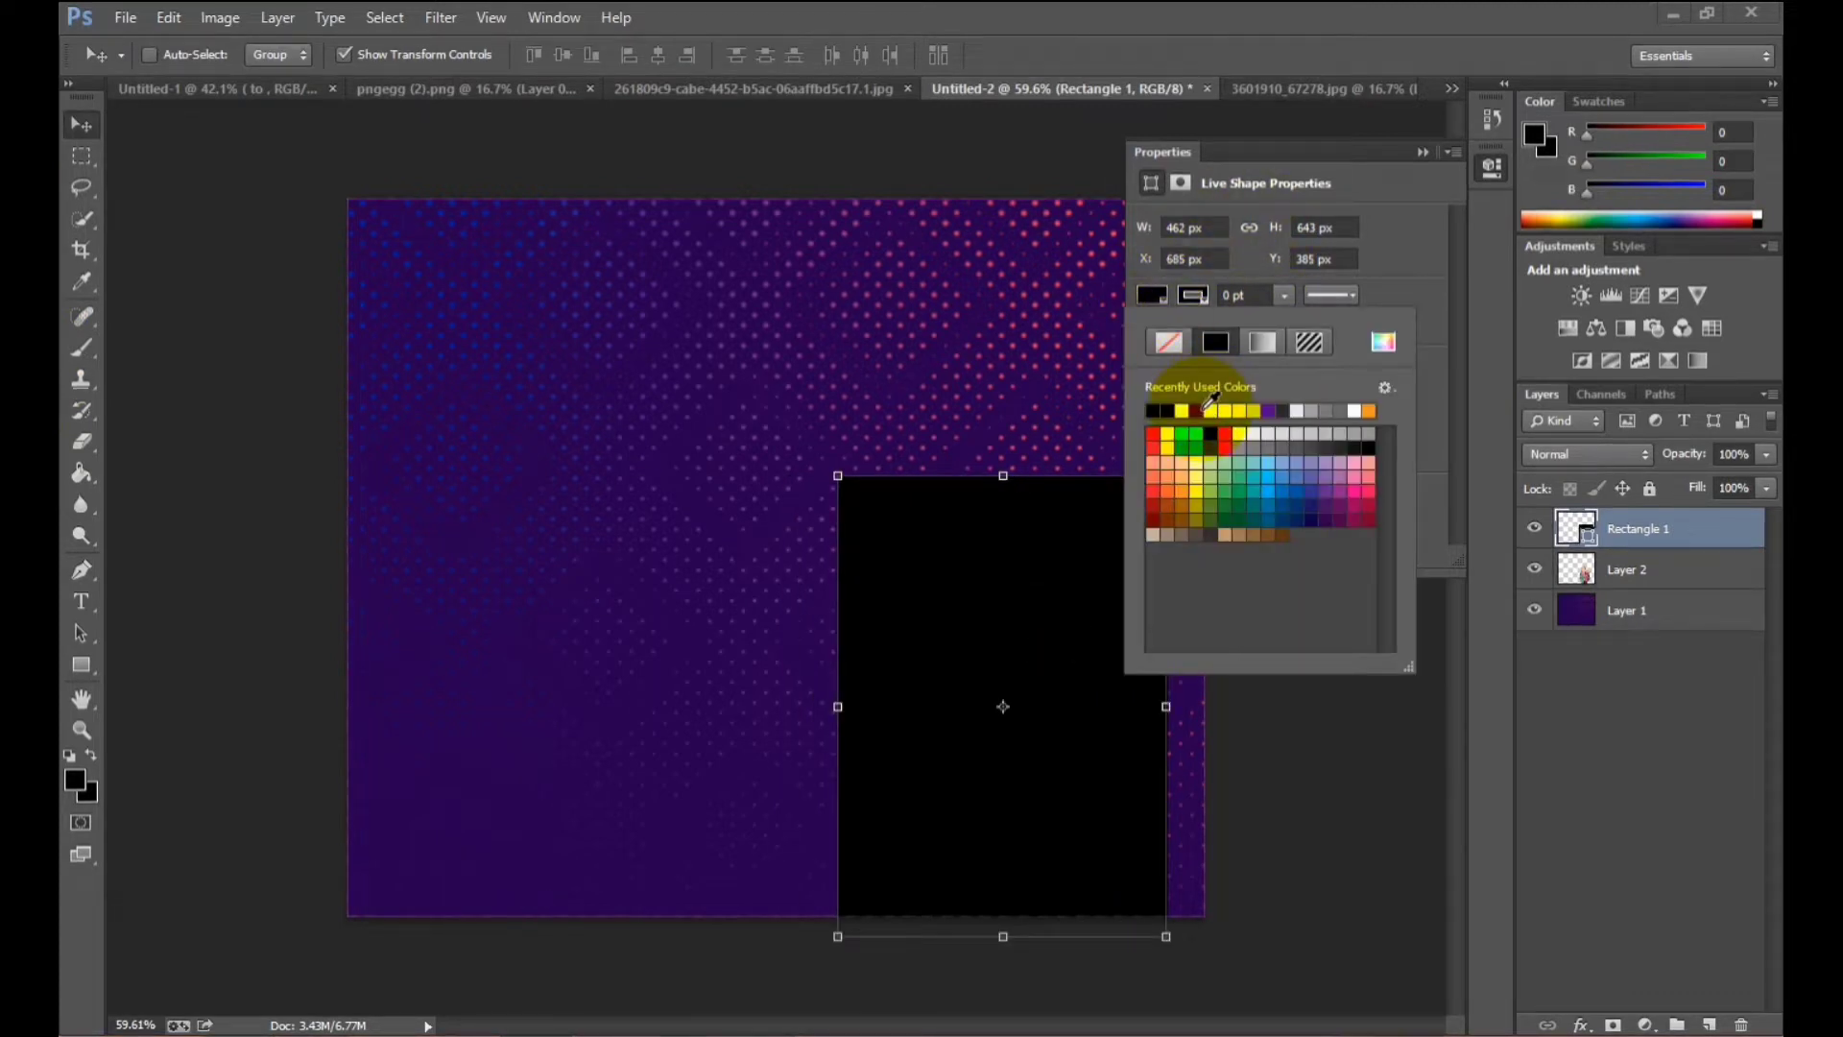
click(1366, 411)
click(1157, 297)
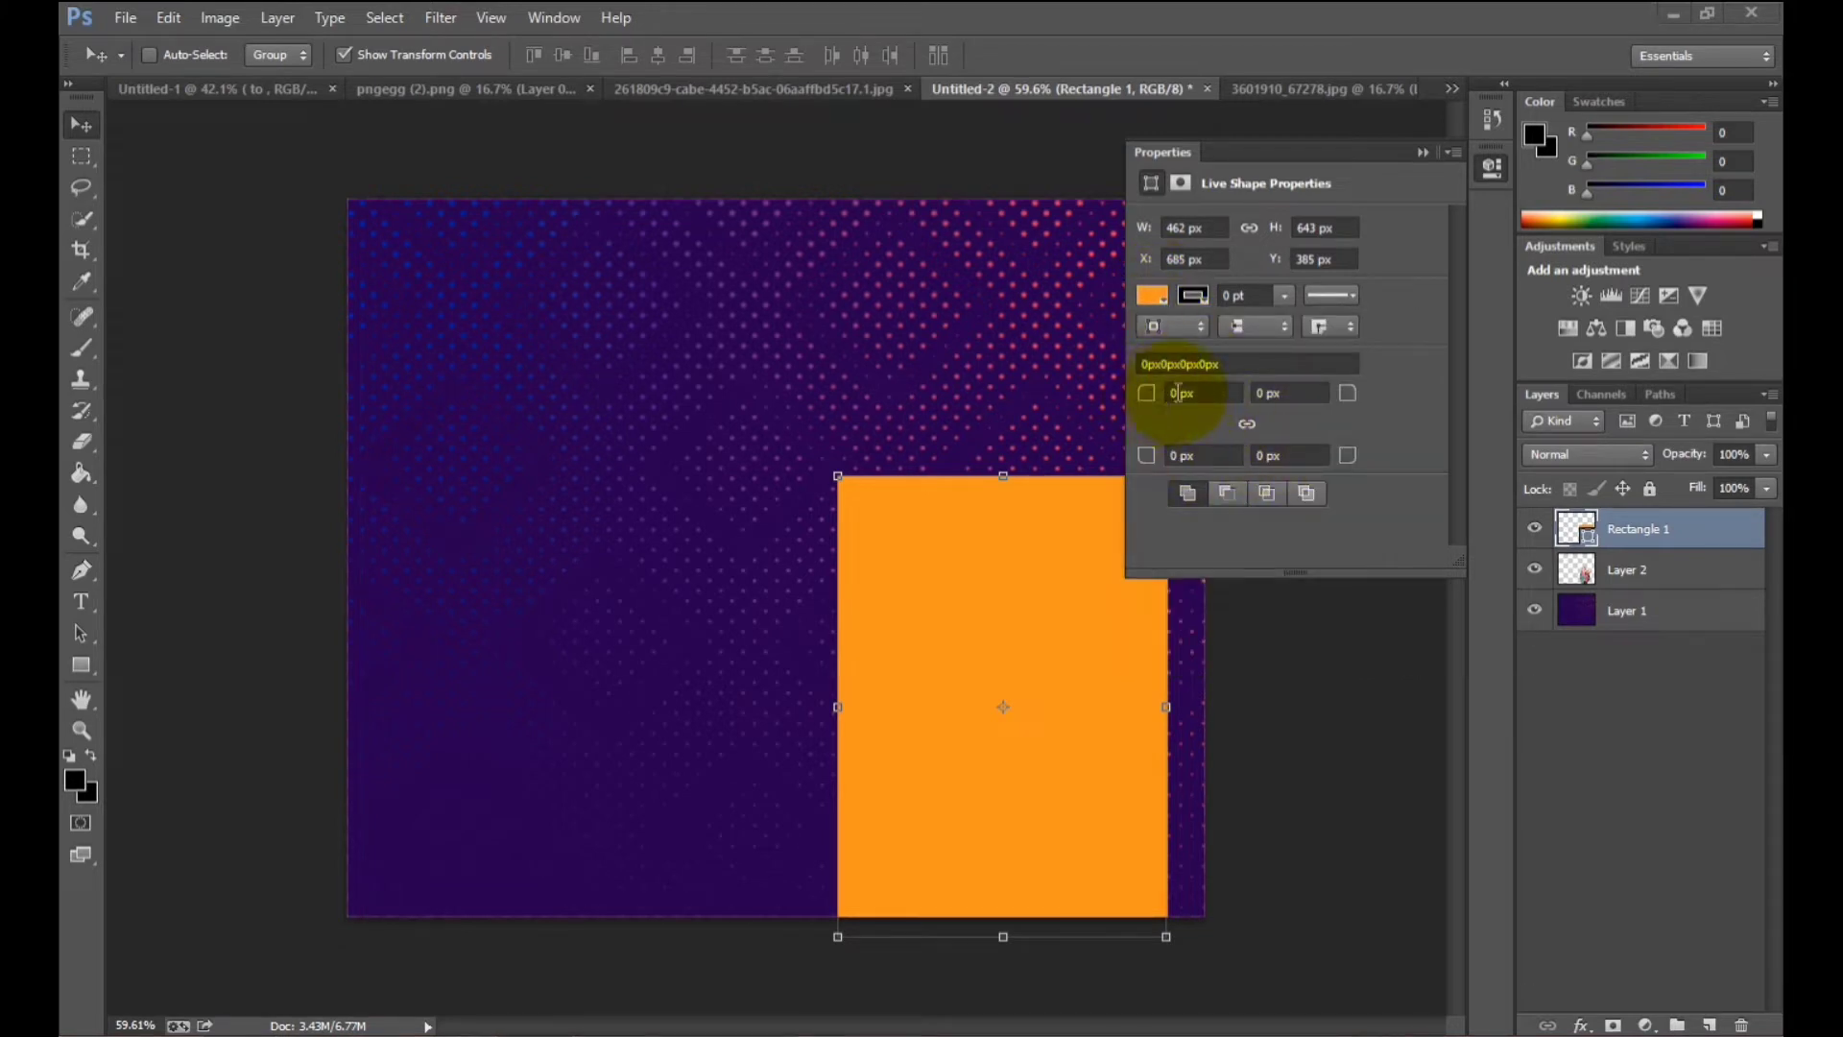
Round only the rectangle's top-left corner with a radius of about 461 px.
click(1125, 394)
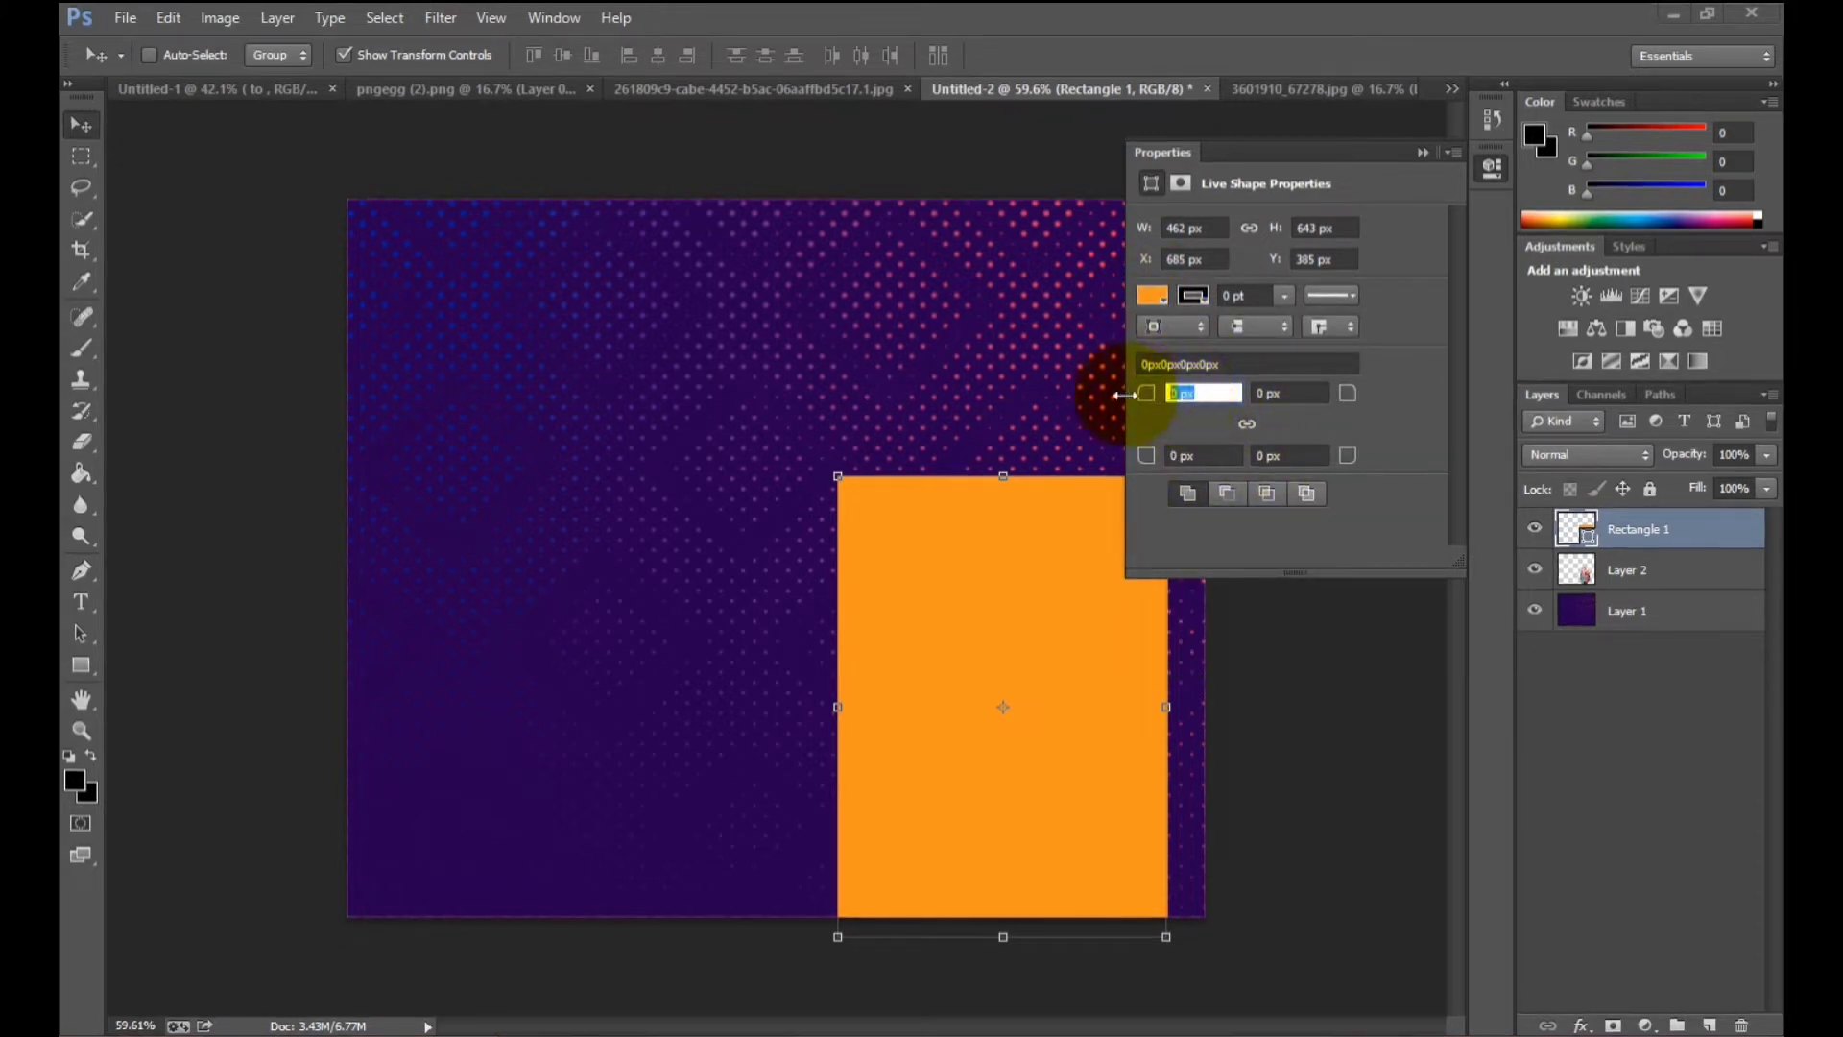
click(1283, 392)
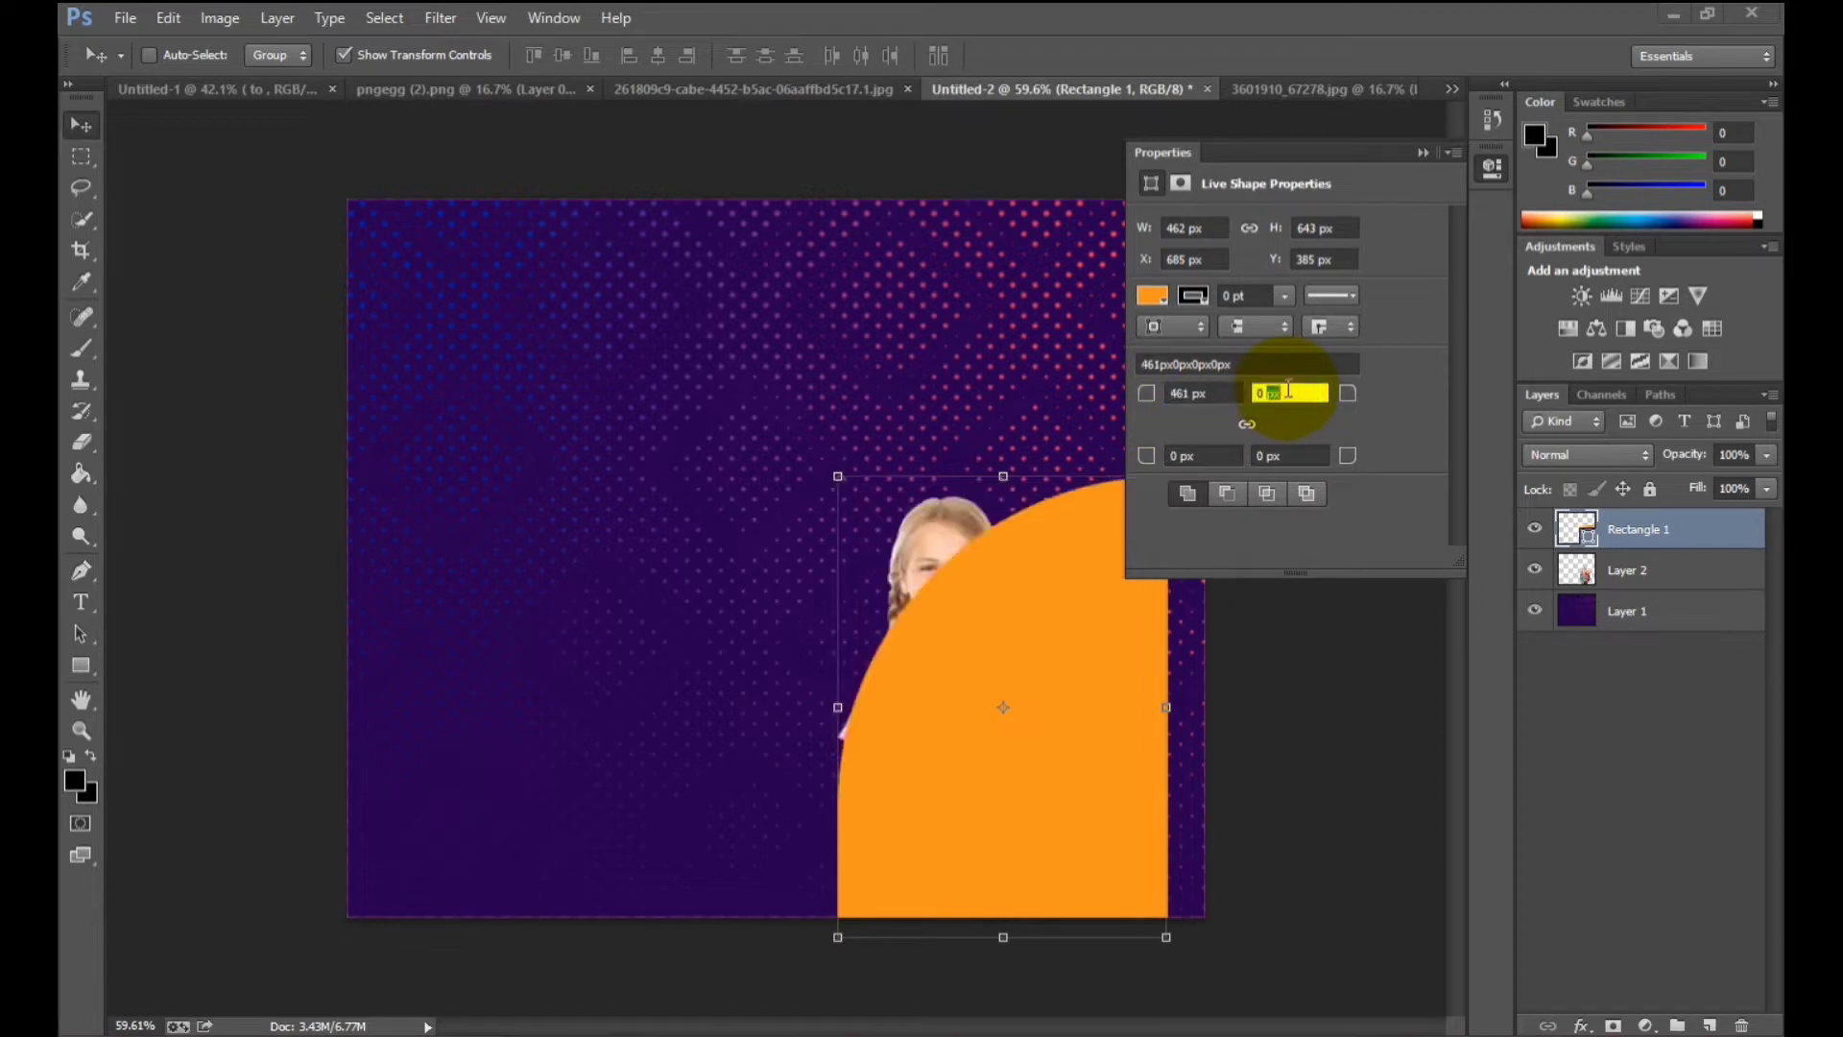
click(1424, 154)
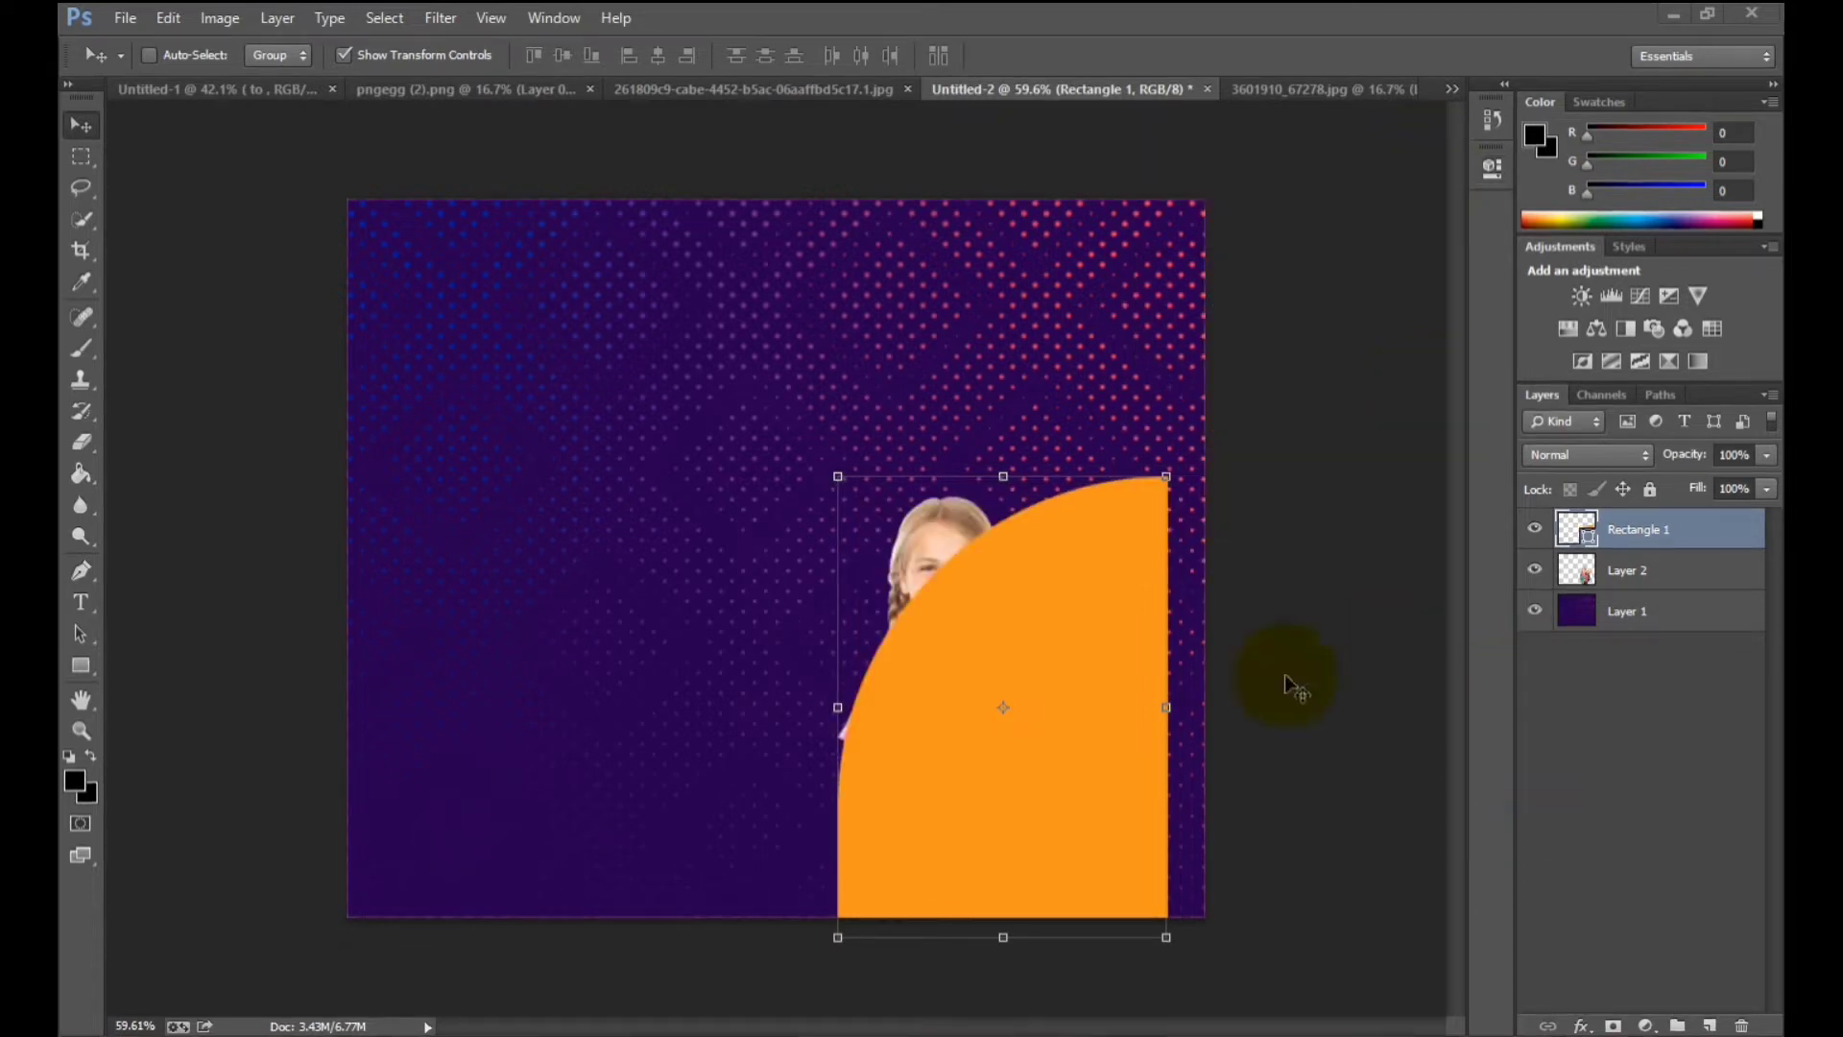
Shift the orange shape about 0.32 in to the left and enlarge it to about 114% wide and 107% high.
mouse_move(1094, 667)
mouse_down()
mouse_move(1019, 660)
mouse_move(1071, 658)
mouse_up()
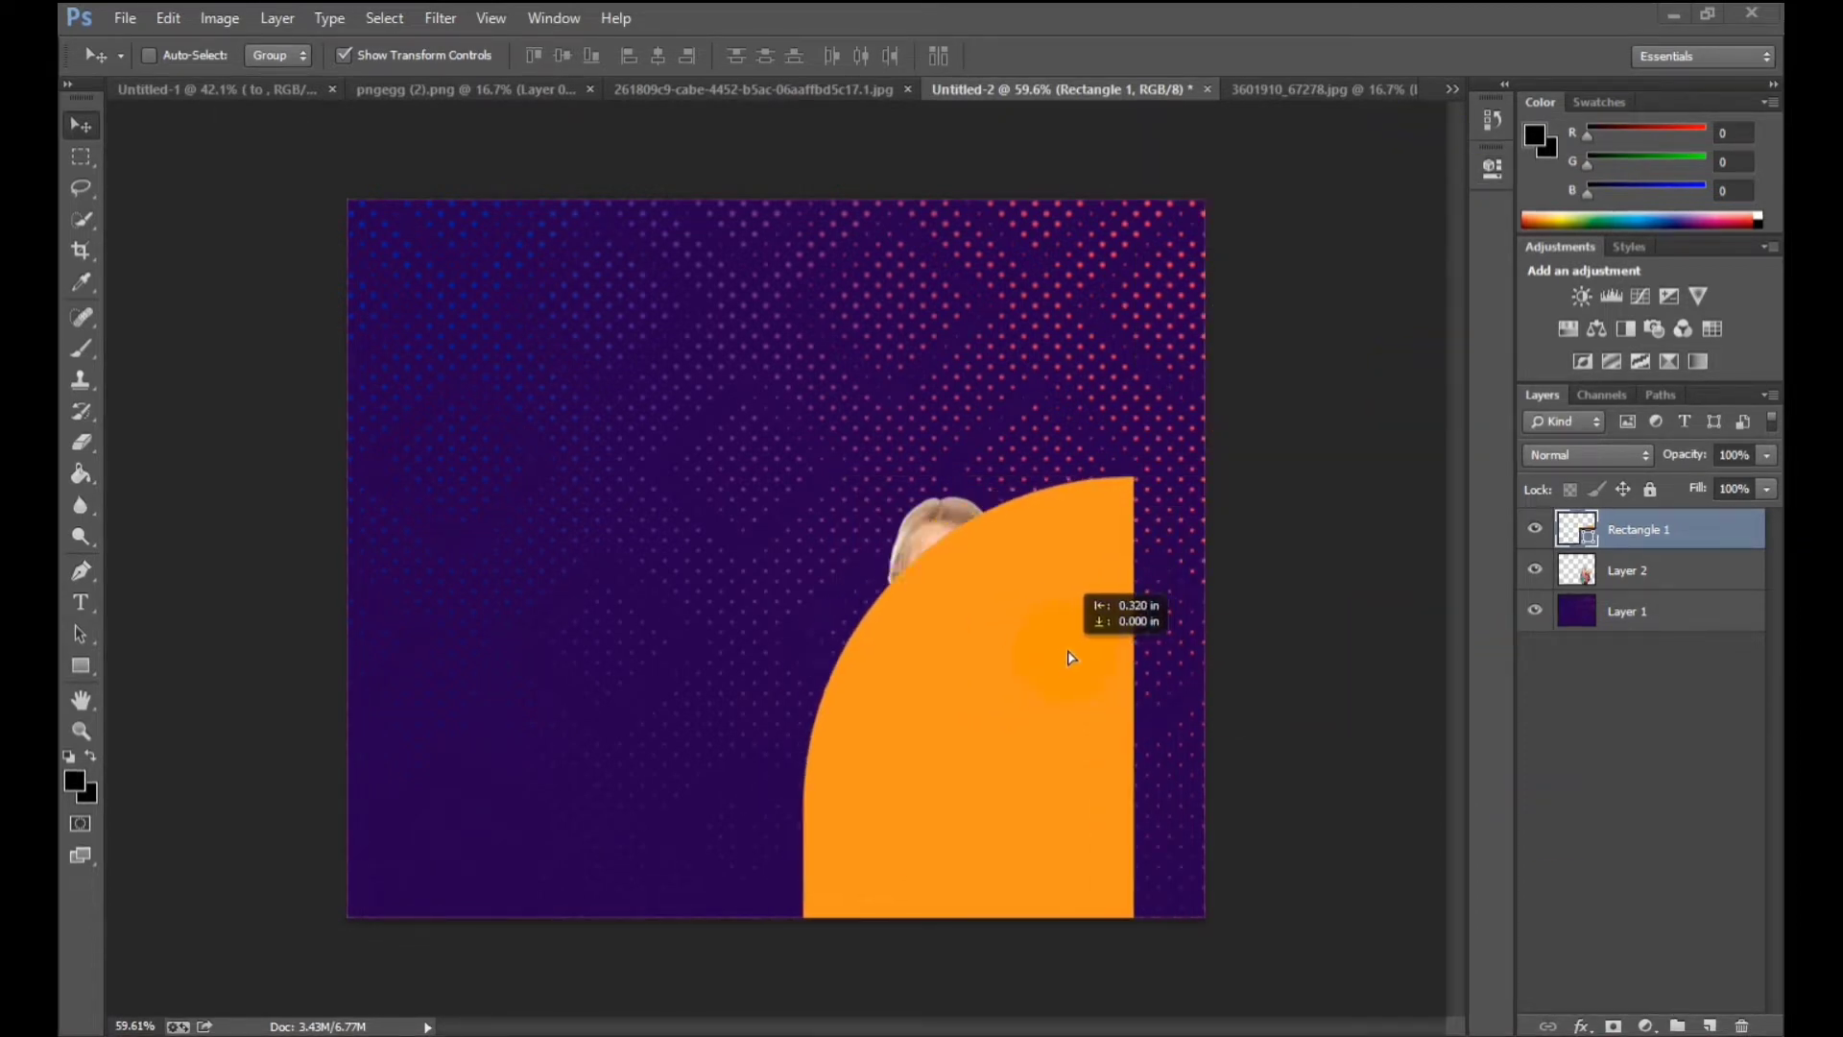
drag(802, 477, 760, 443)
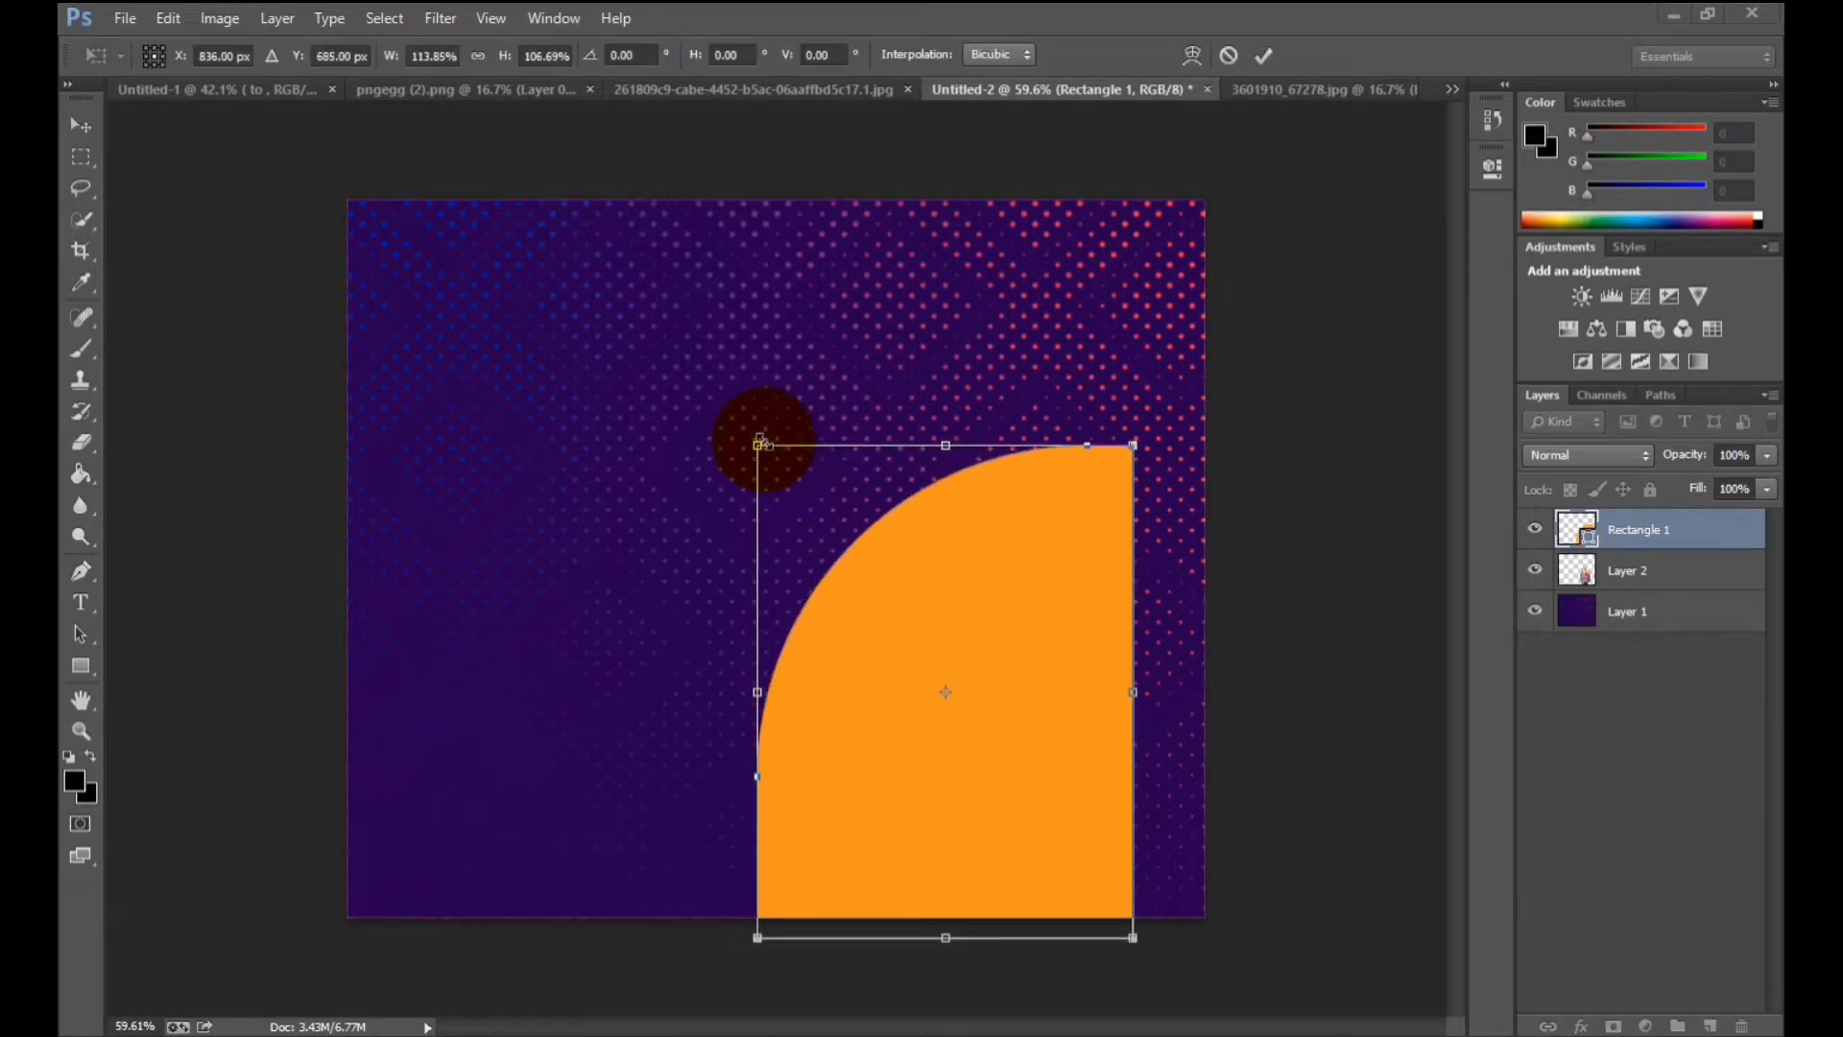
key(Return)
Move the schoolgirl's layer above the orange shape and scale her to about 89%, resting on the canvas's bottom edge.
click(1622, 575)
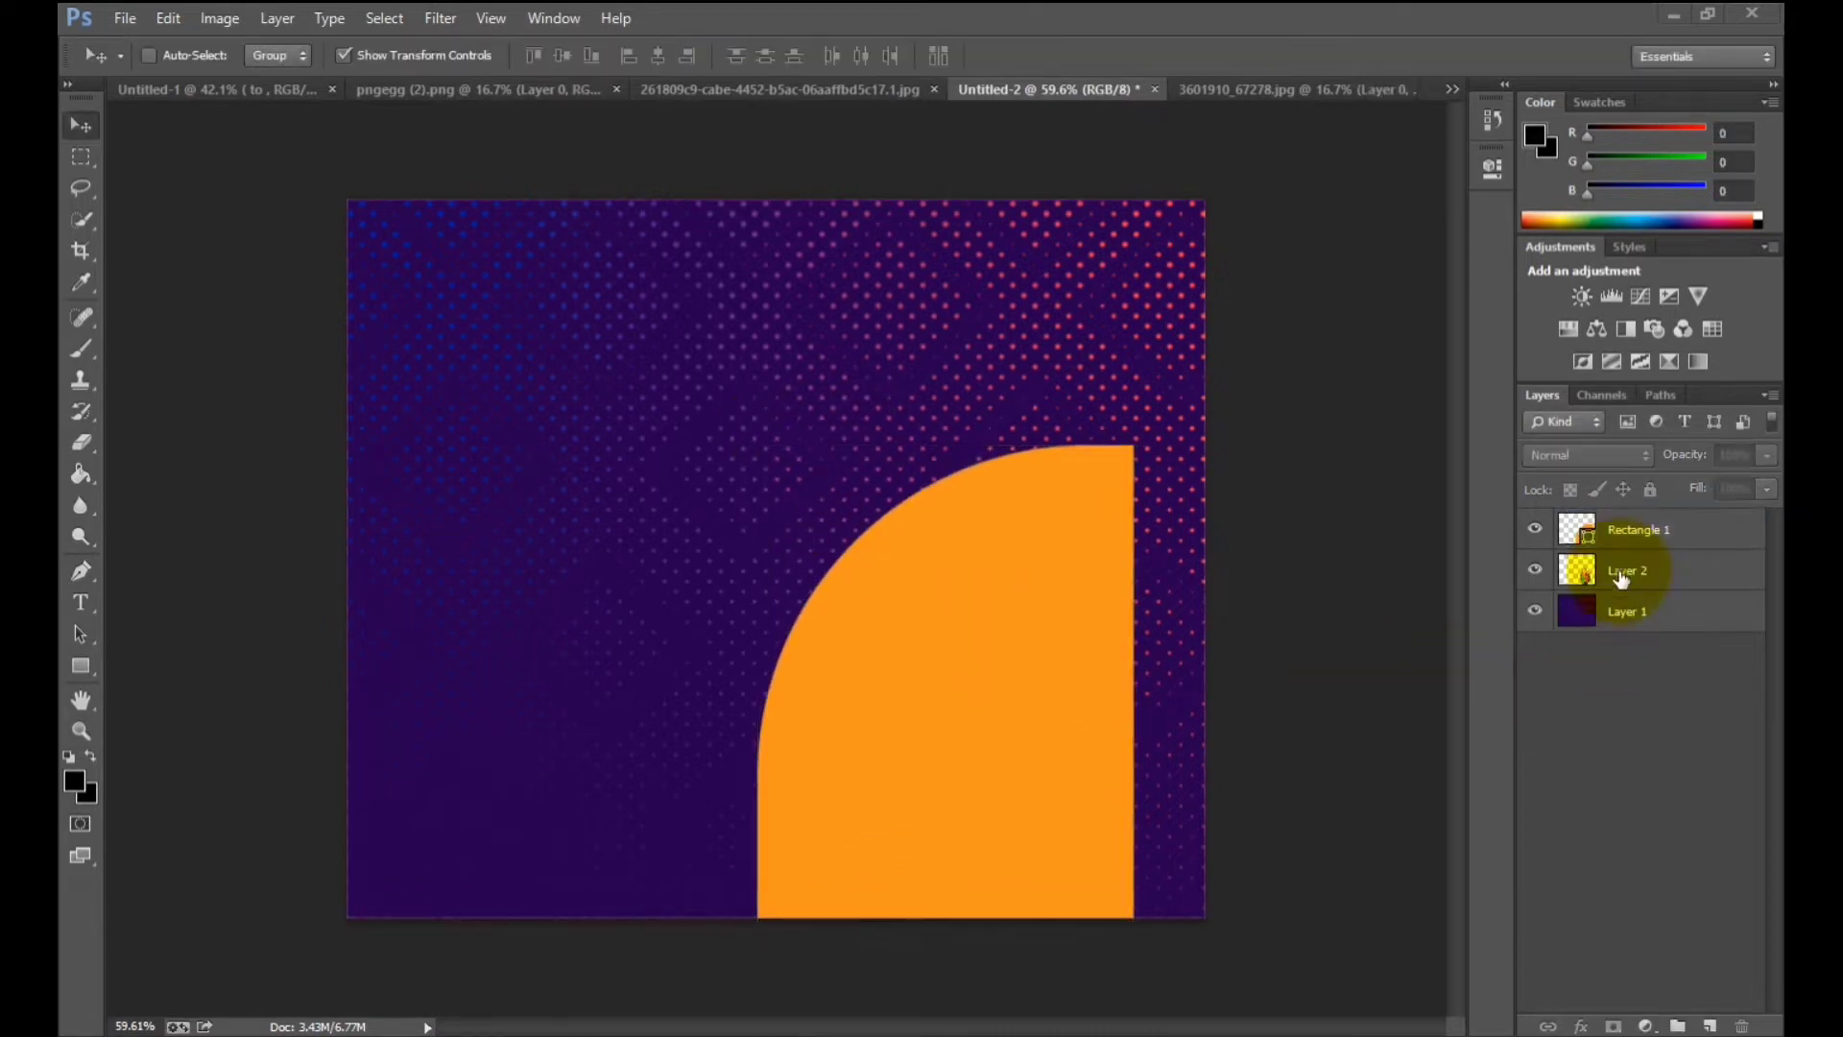
drag(1606, 543, 1604, 522)
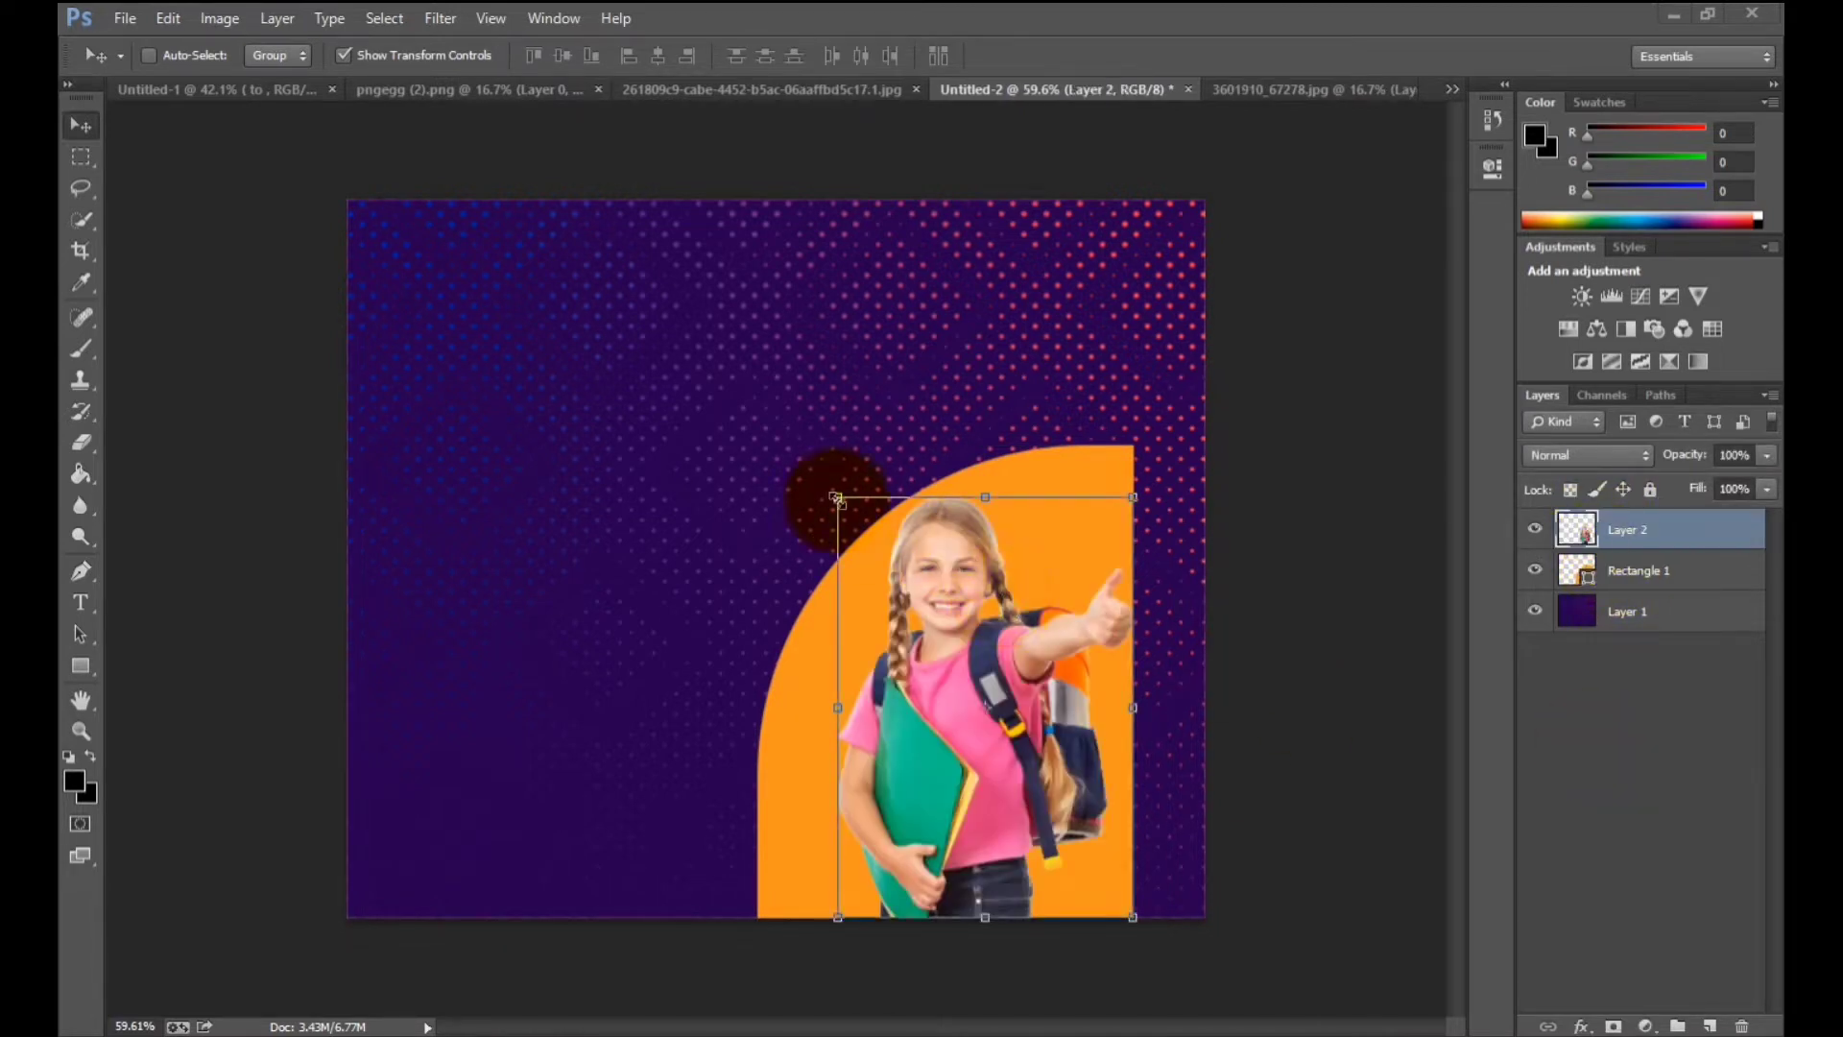
drag(835, 497, 852, 529)
drag(989, 689, 983, 709)
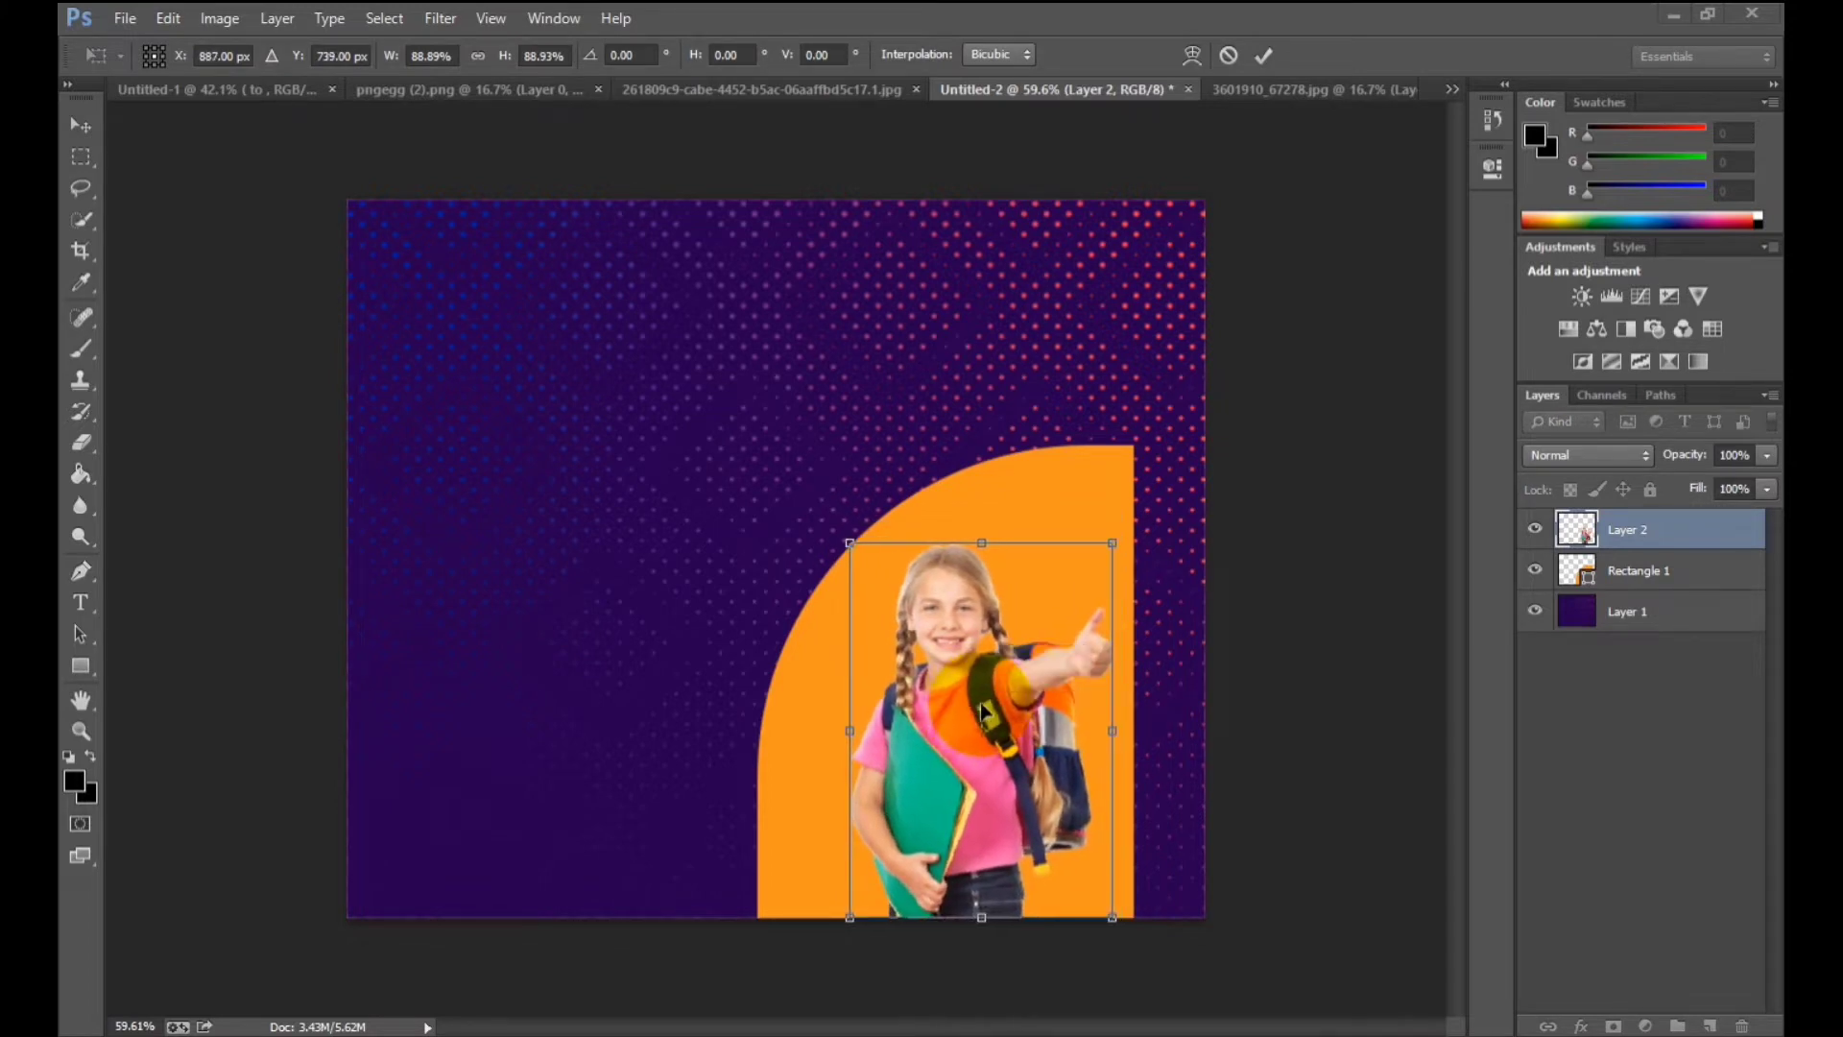
key(Return)
Scale the orange shape down slightly around its centre behind the schoolgirl.
click(1624, 581)
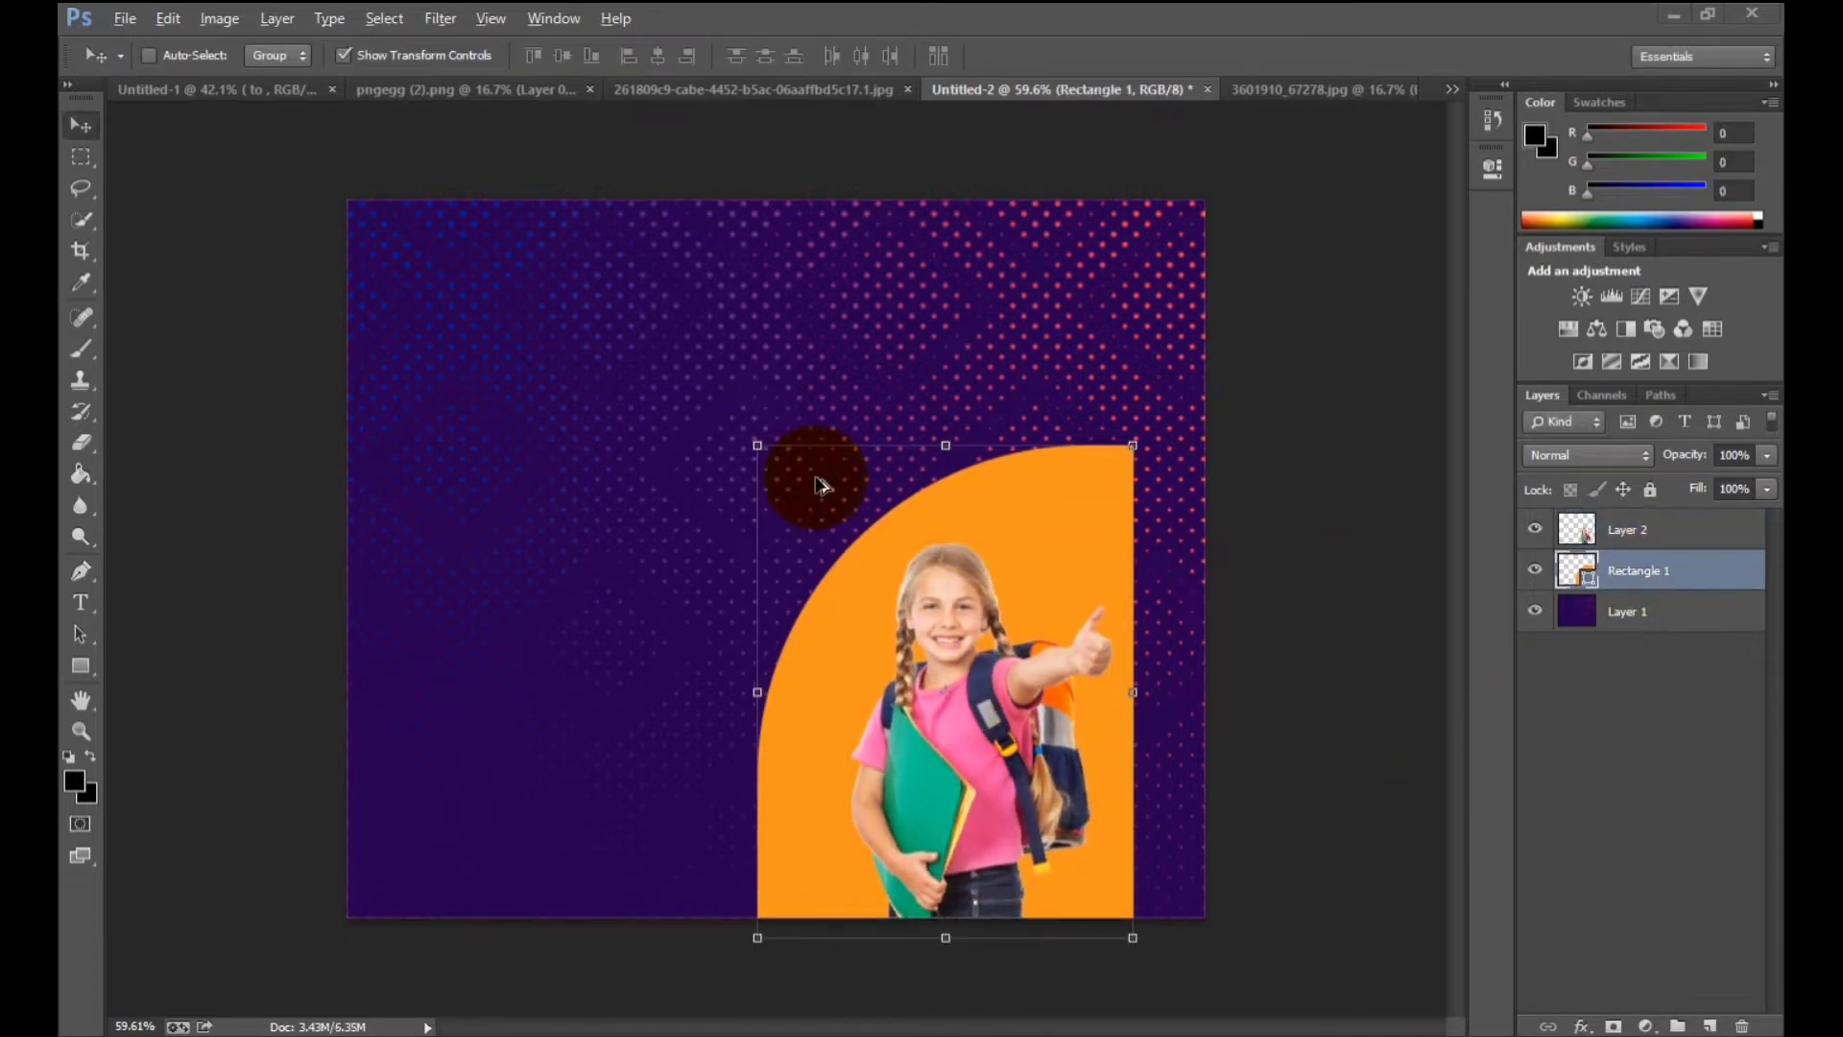
key(ctrl+t)
drag(758, 446, 770, 460)
key(Return)
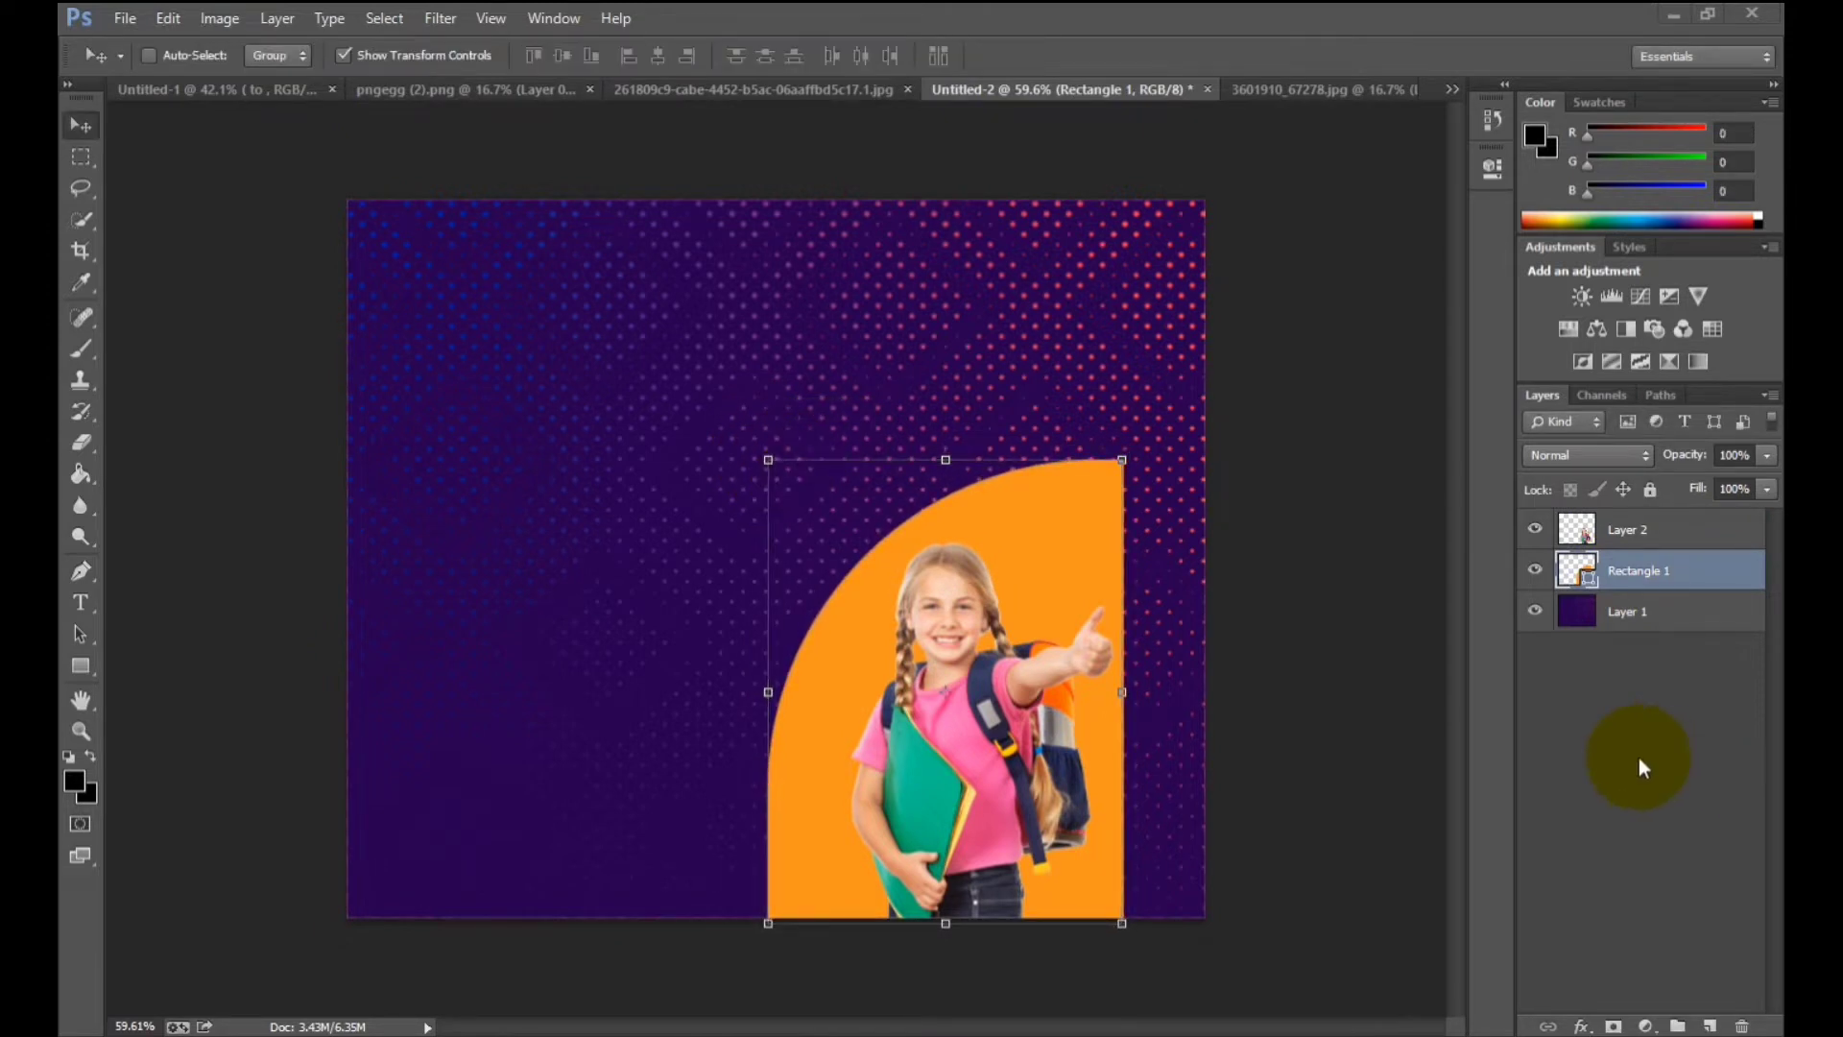
click(1643, 753)
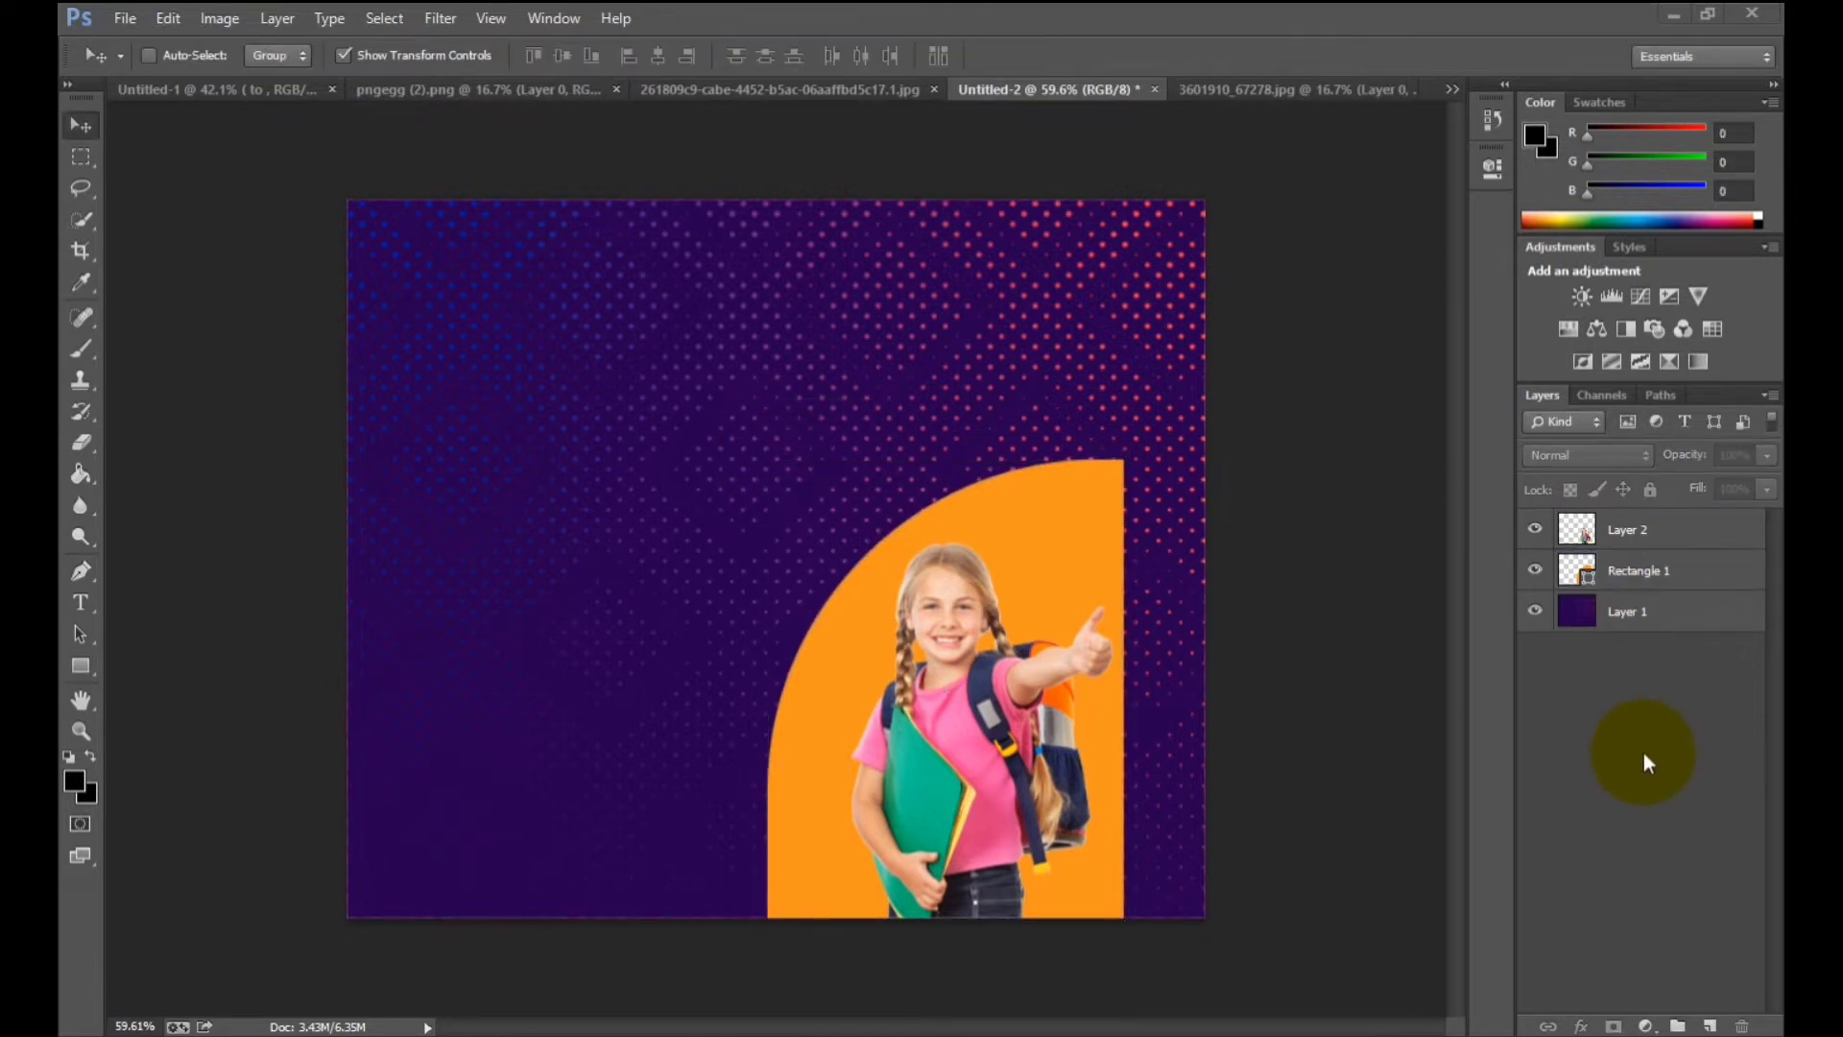
Duplicate the Rectangle 1 layer and hide the original.
click(1632, 572)
right_click(1619, 572)
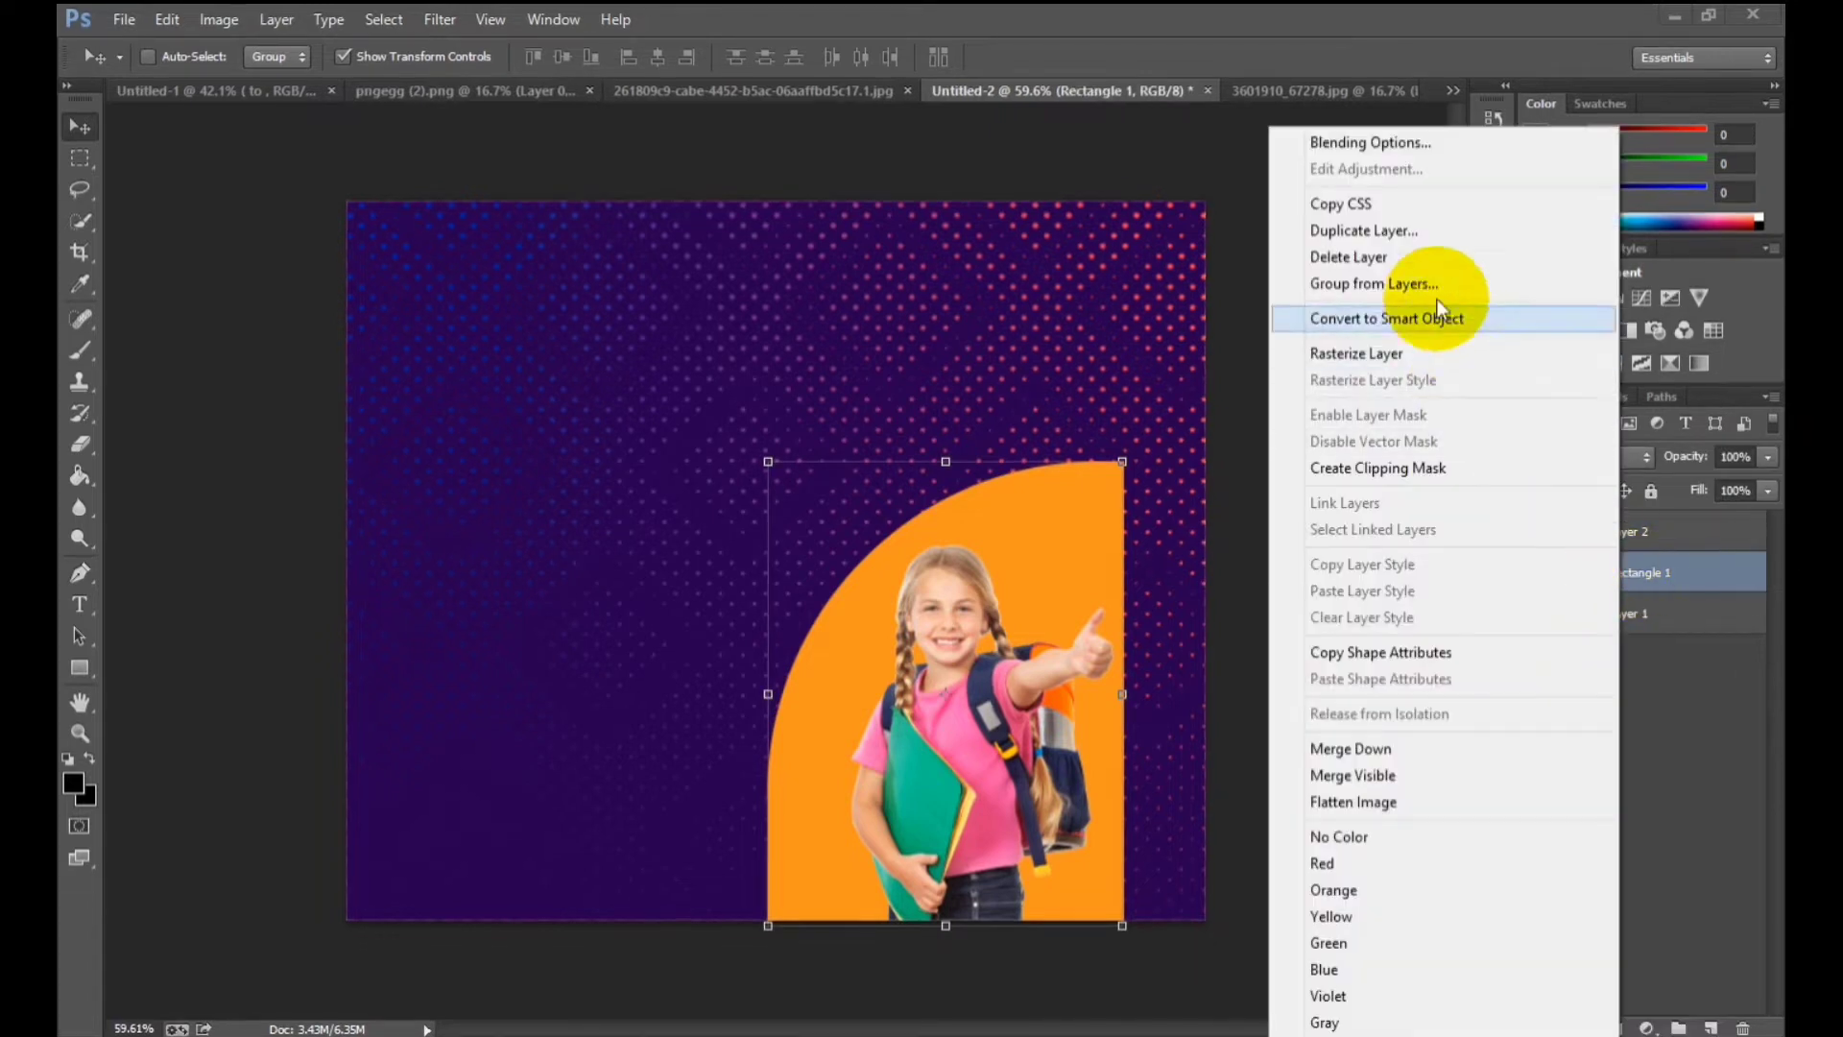
click(1356, 230)
click(1125, 320)
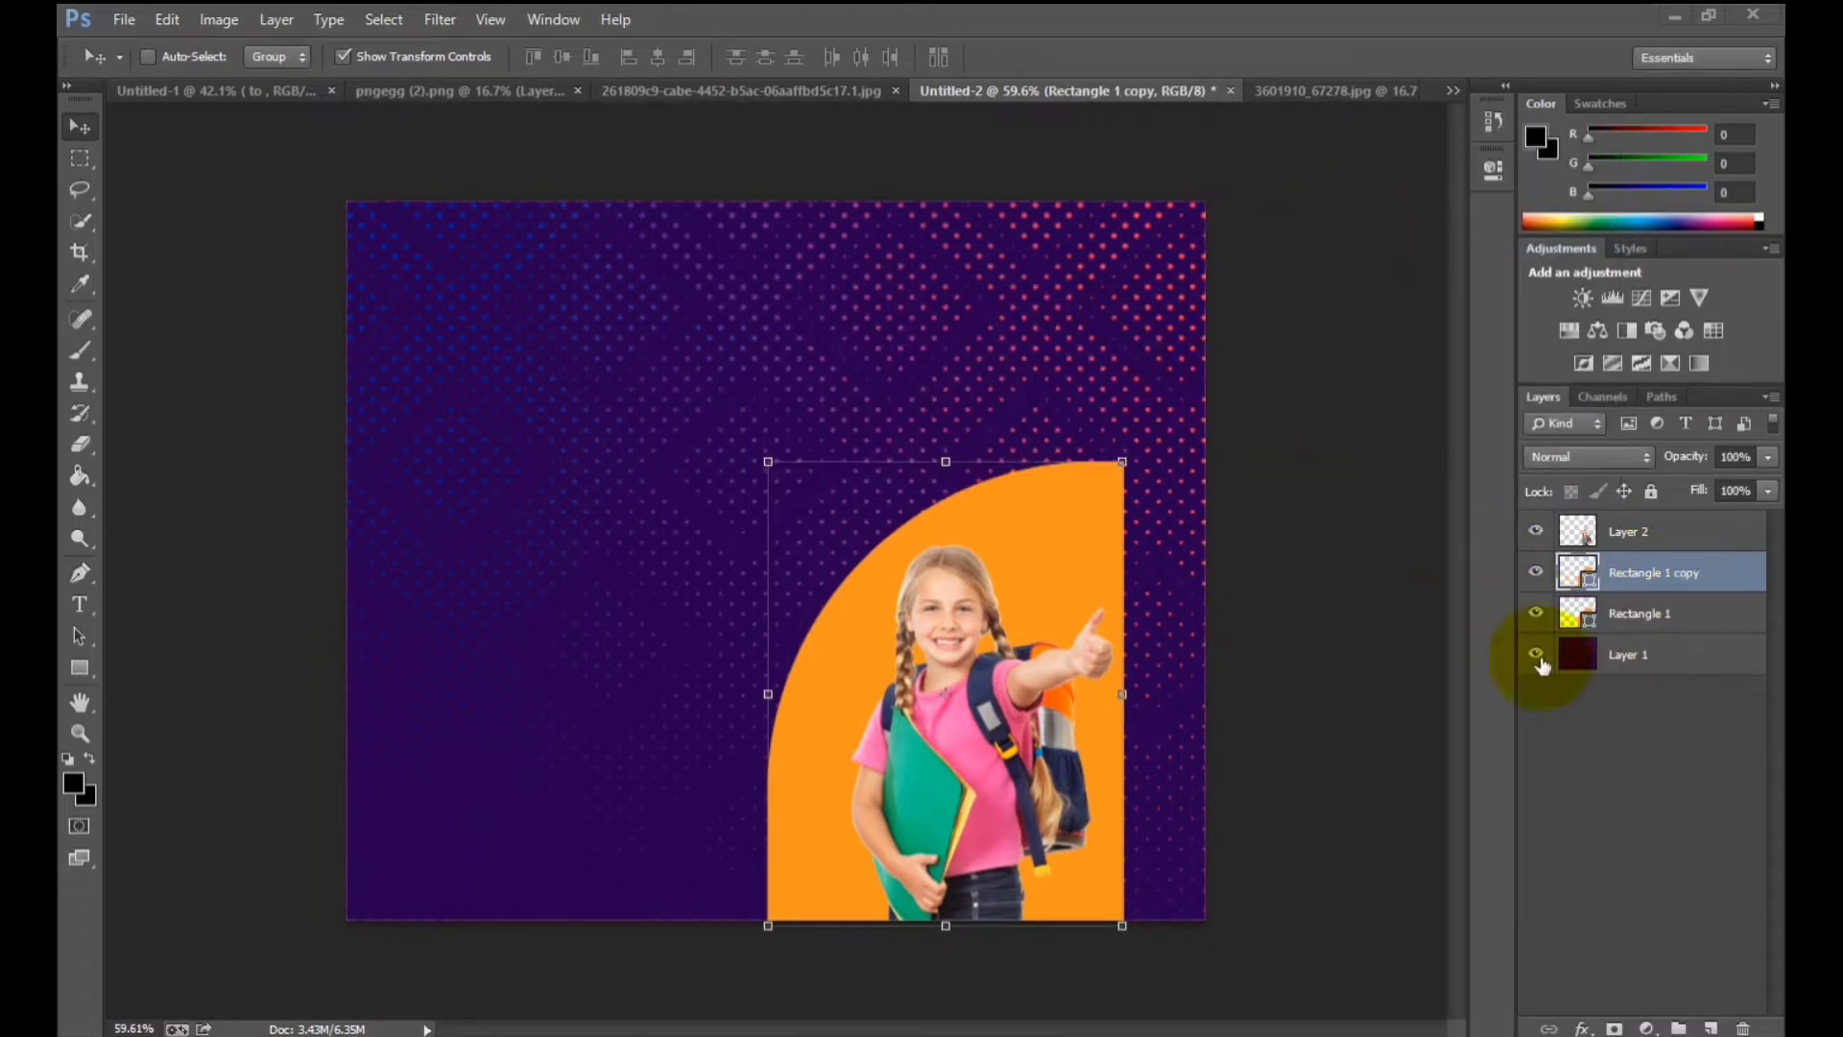
click(1536, 614)
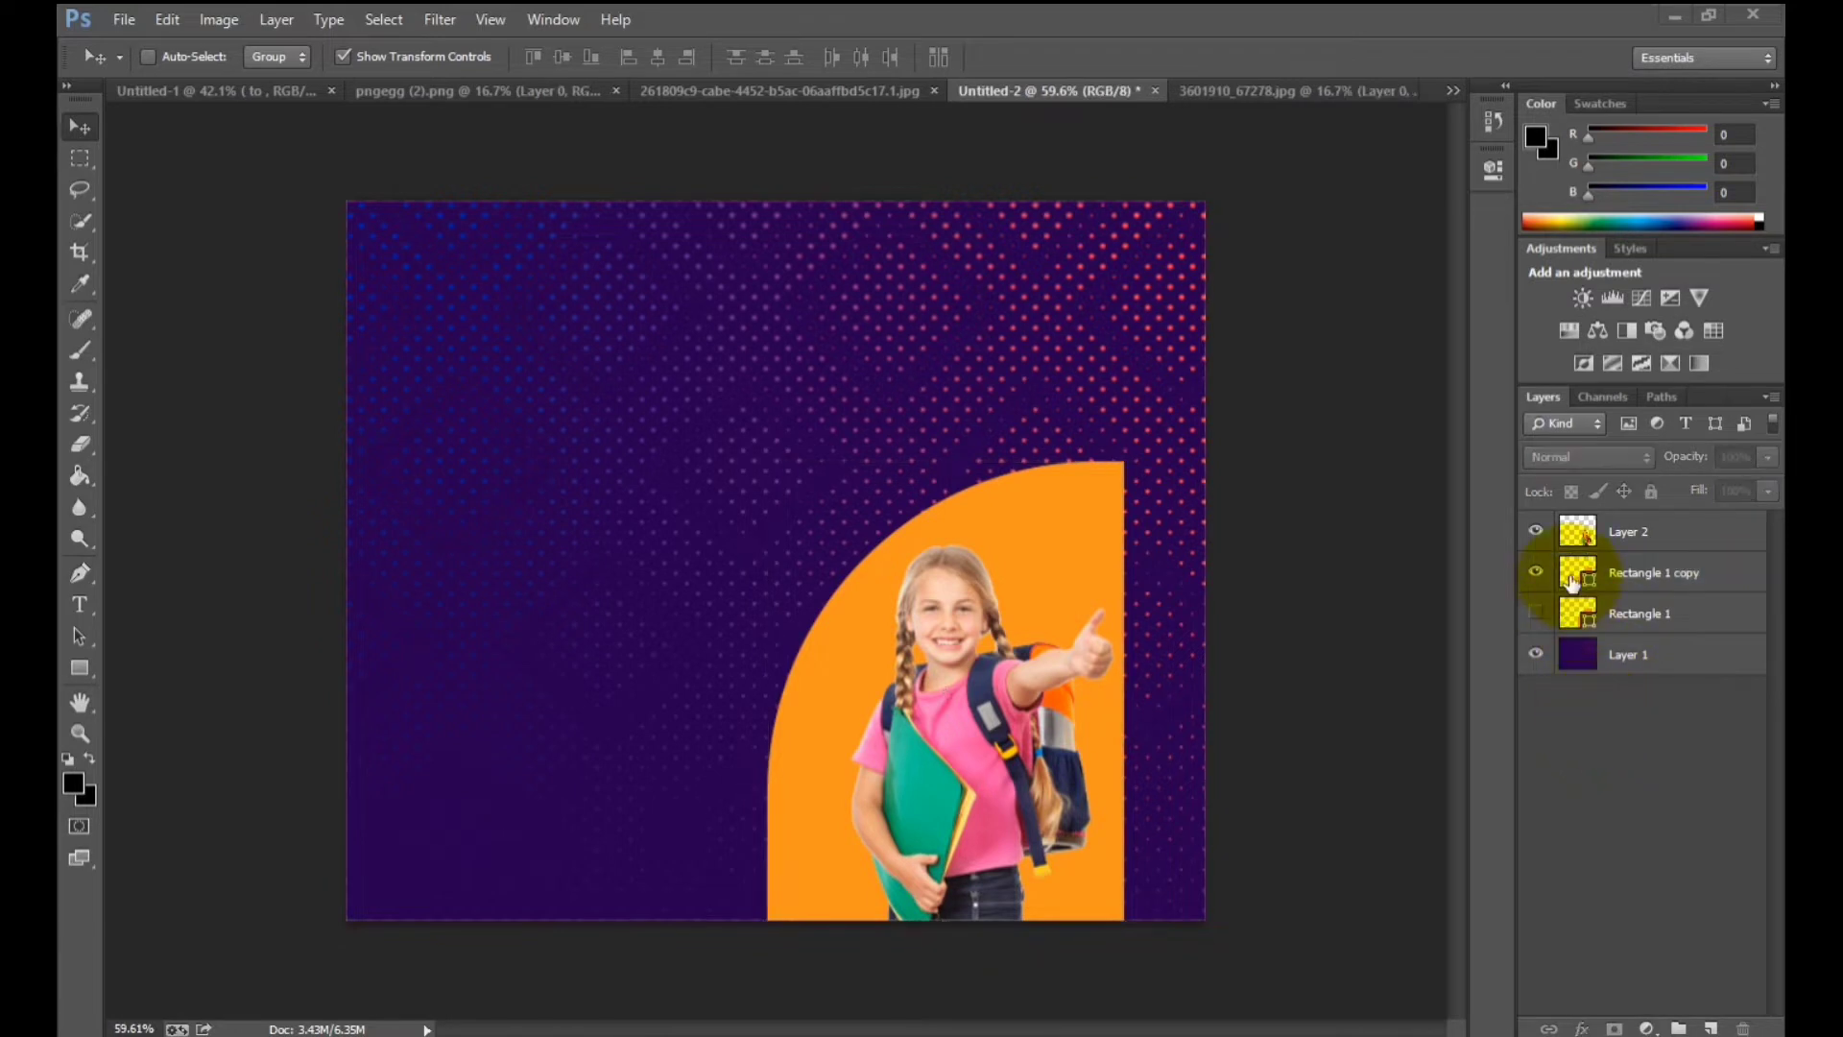
Remove the fill from Rectangle 1 copy and give it a white stroke of 2.74 pt.
click(81, 676)
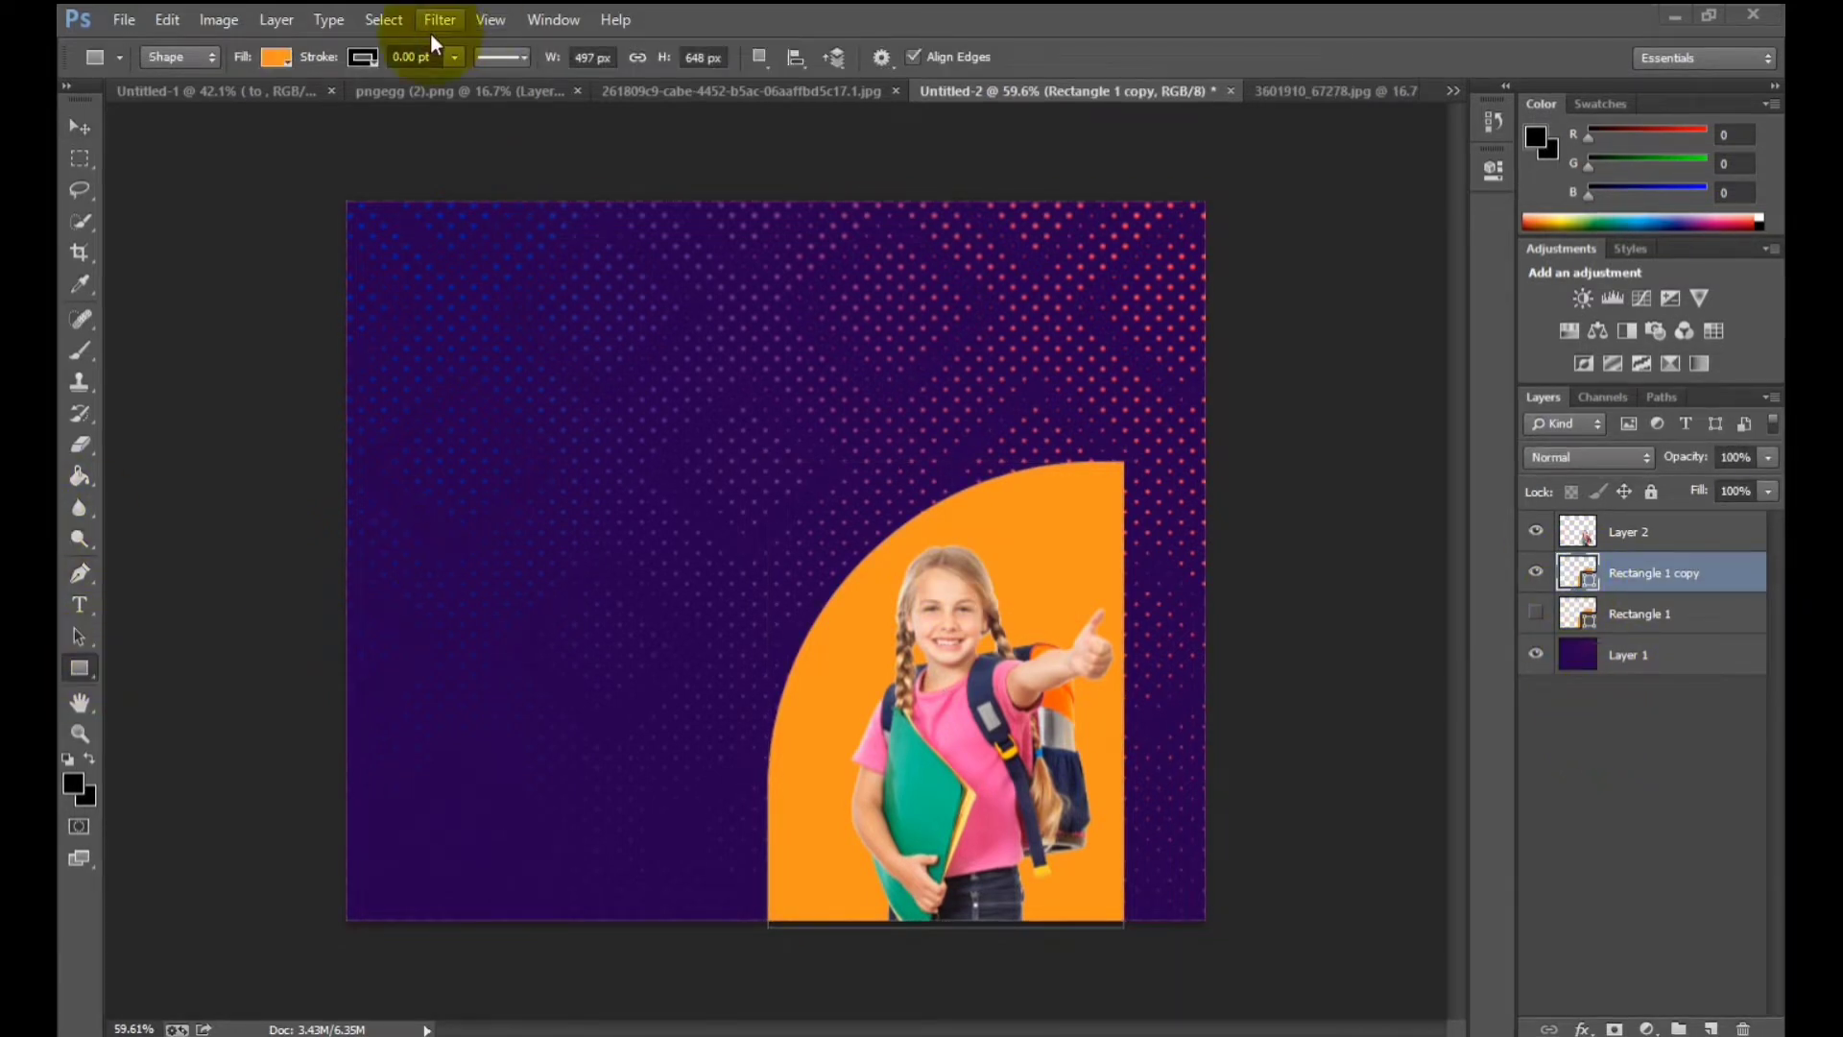
click(279, 60)
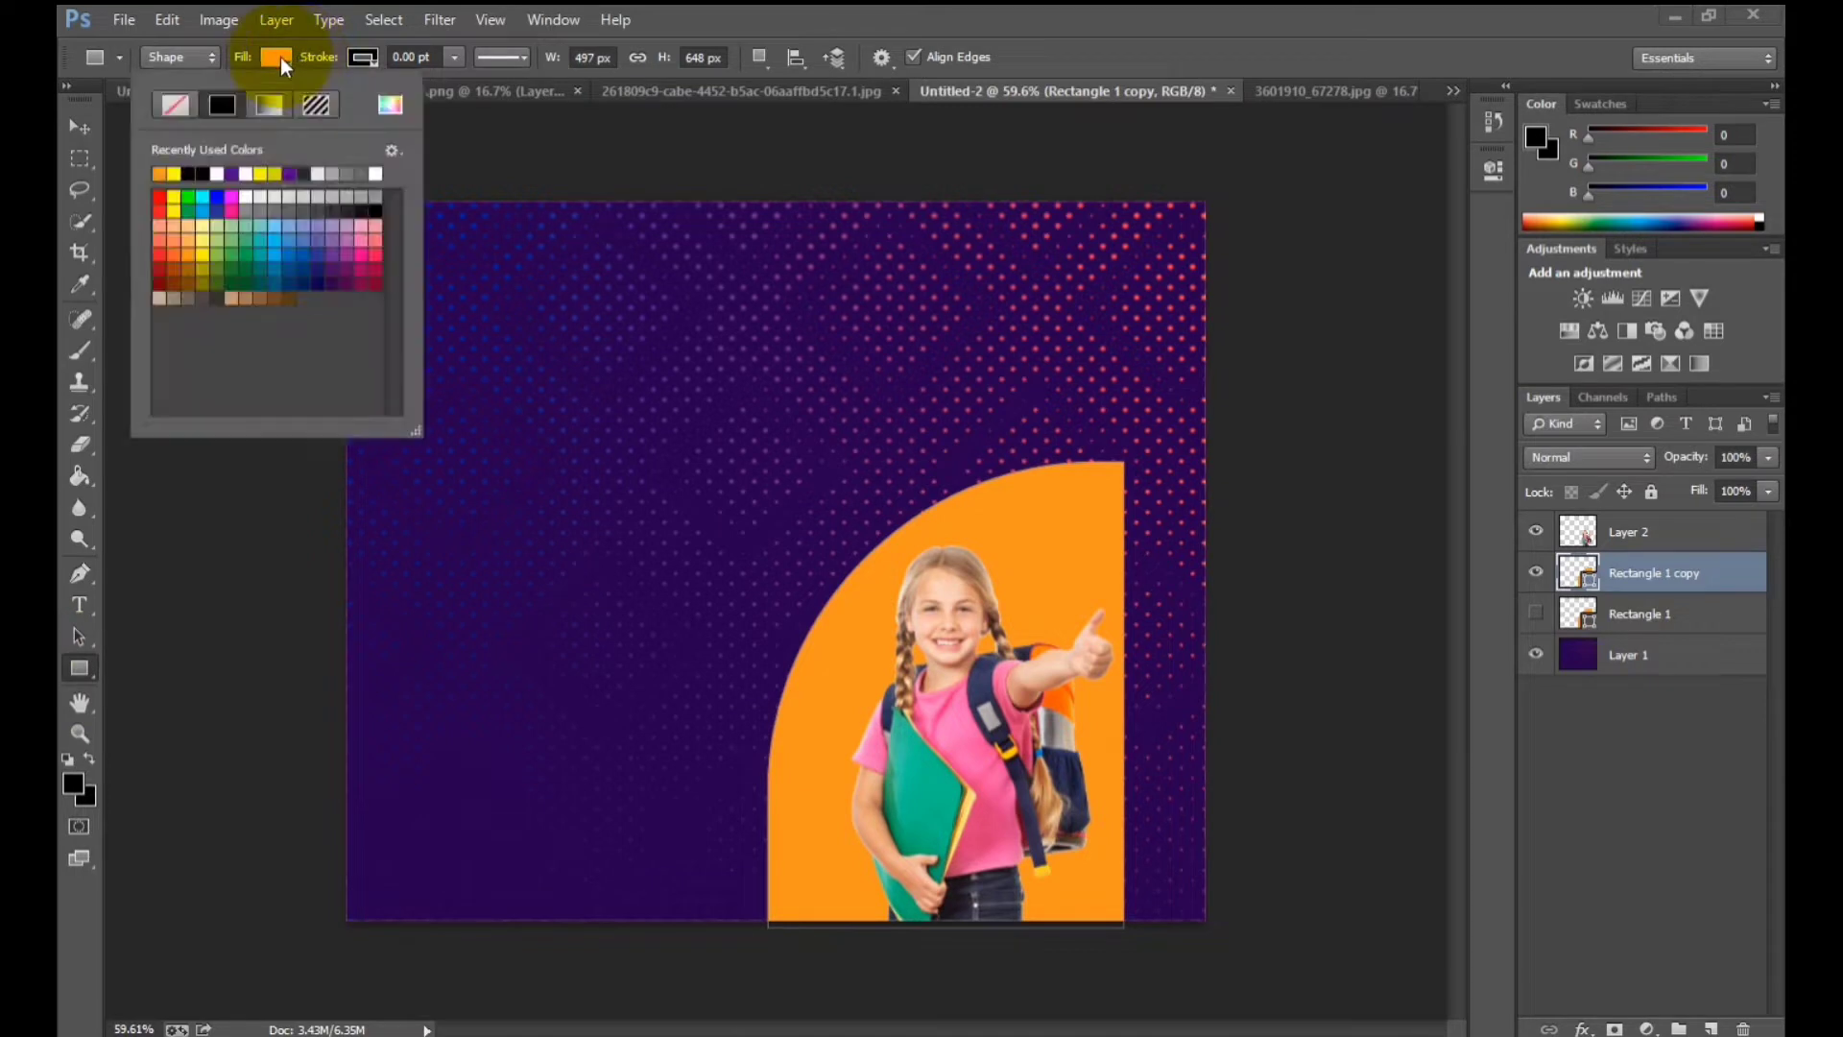
click(174, 104)
click(363, 57)
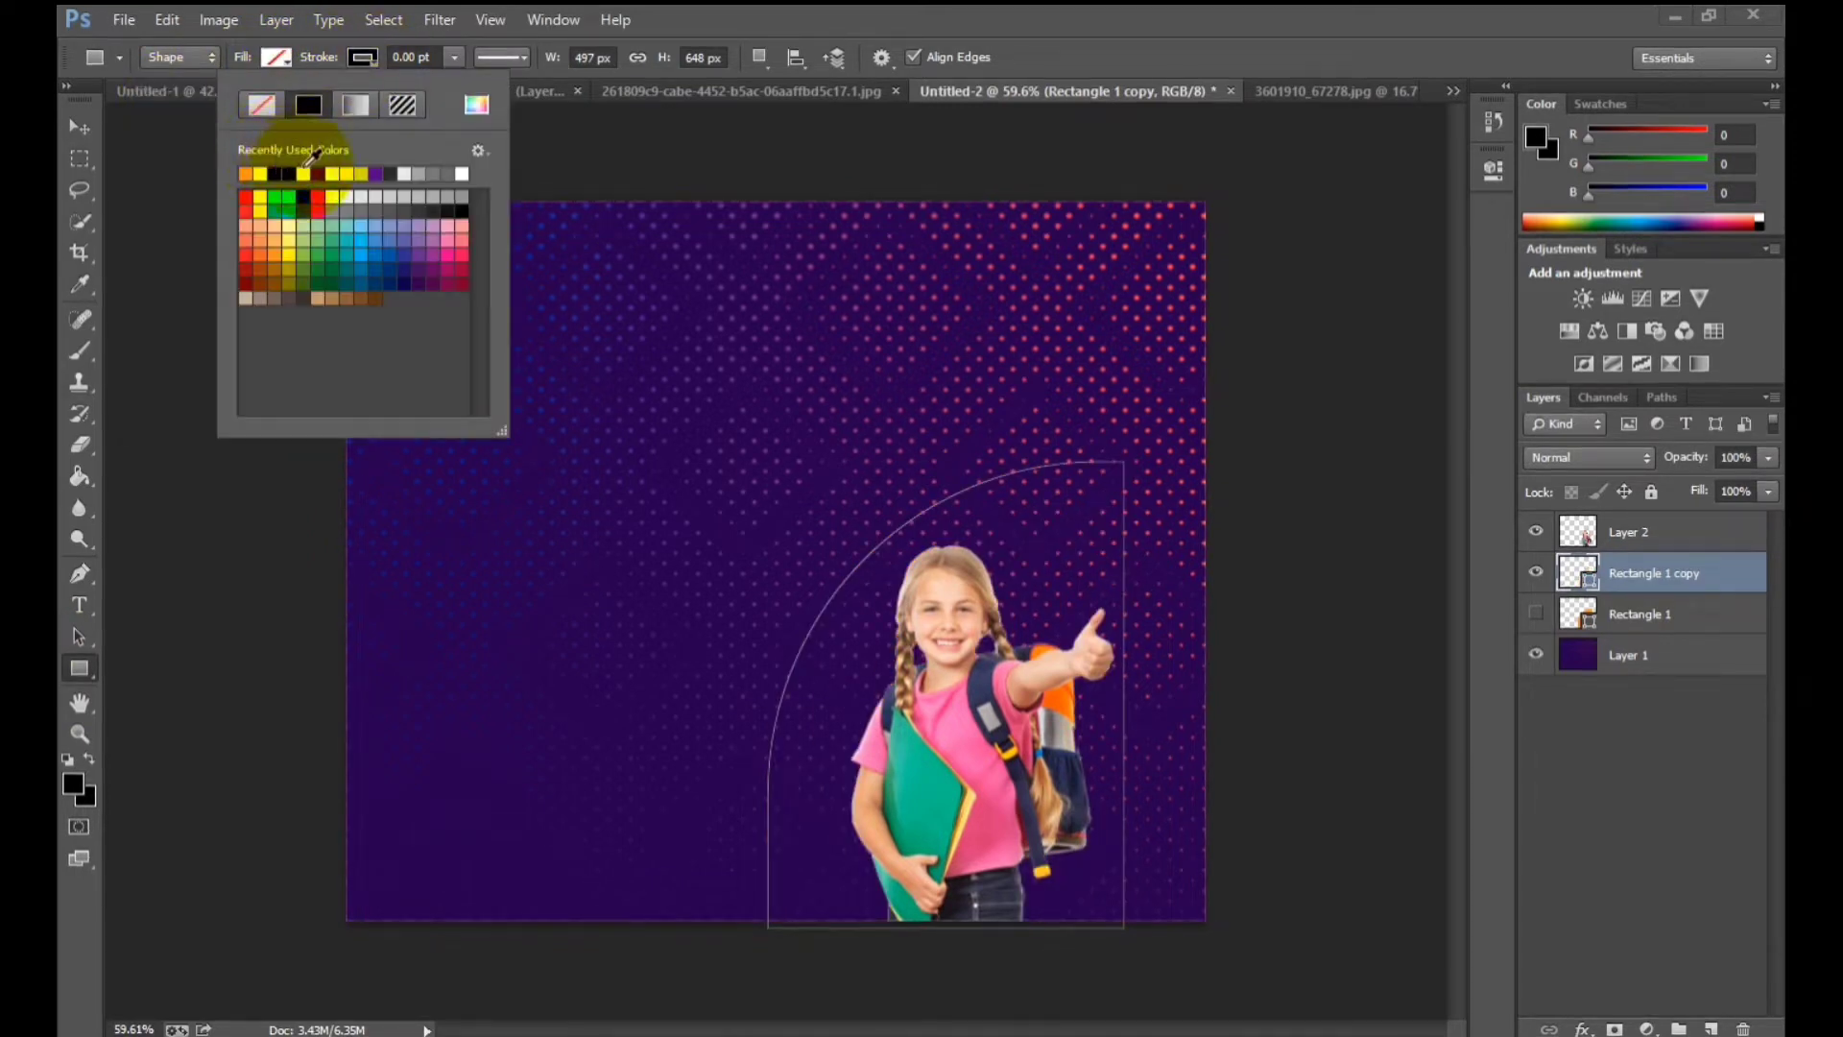
click(360, 55)
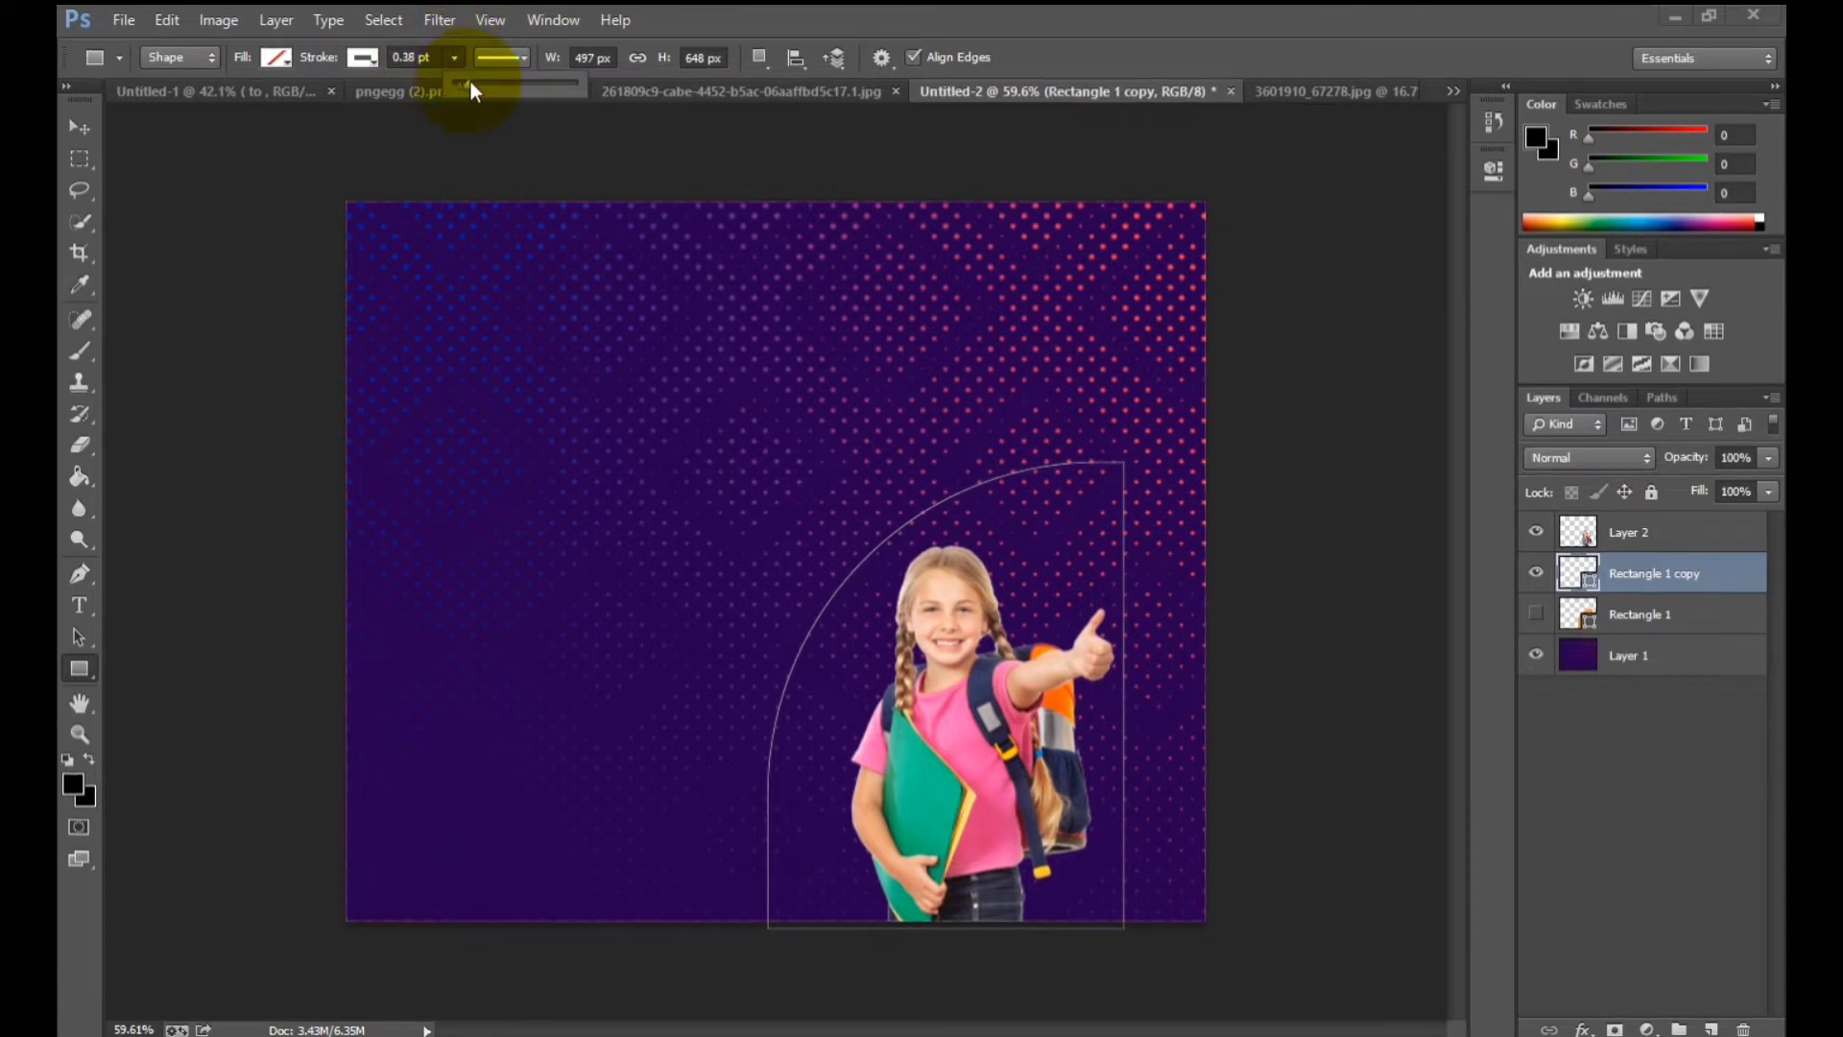
drag(471, 89, 482, 101)
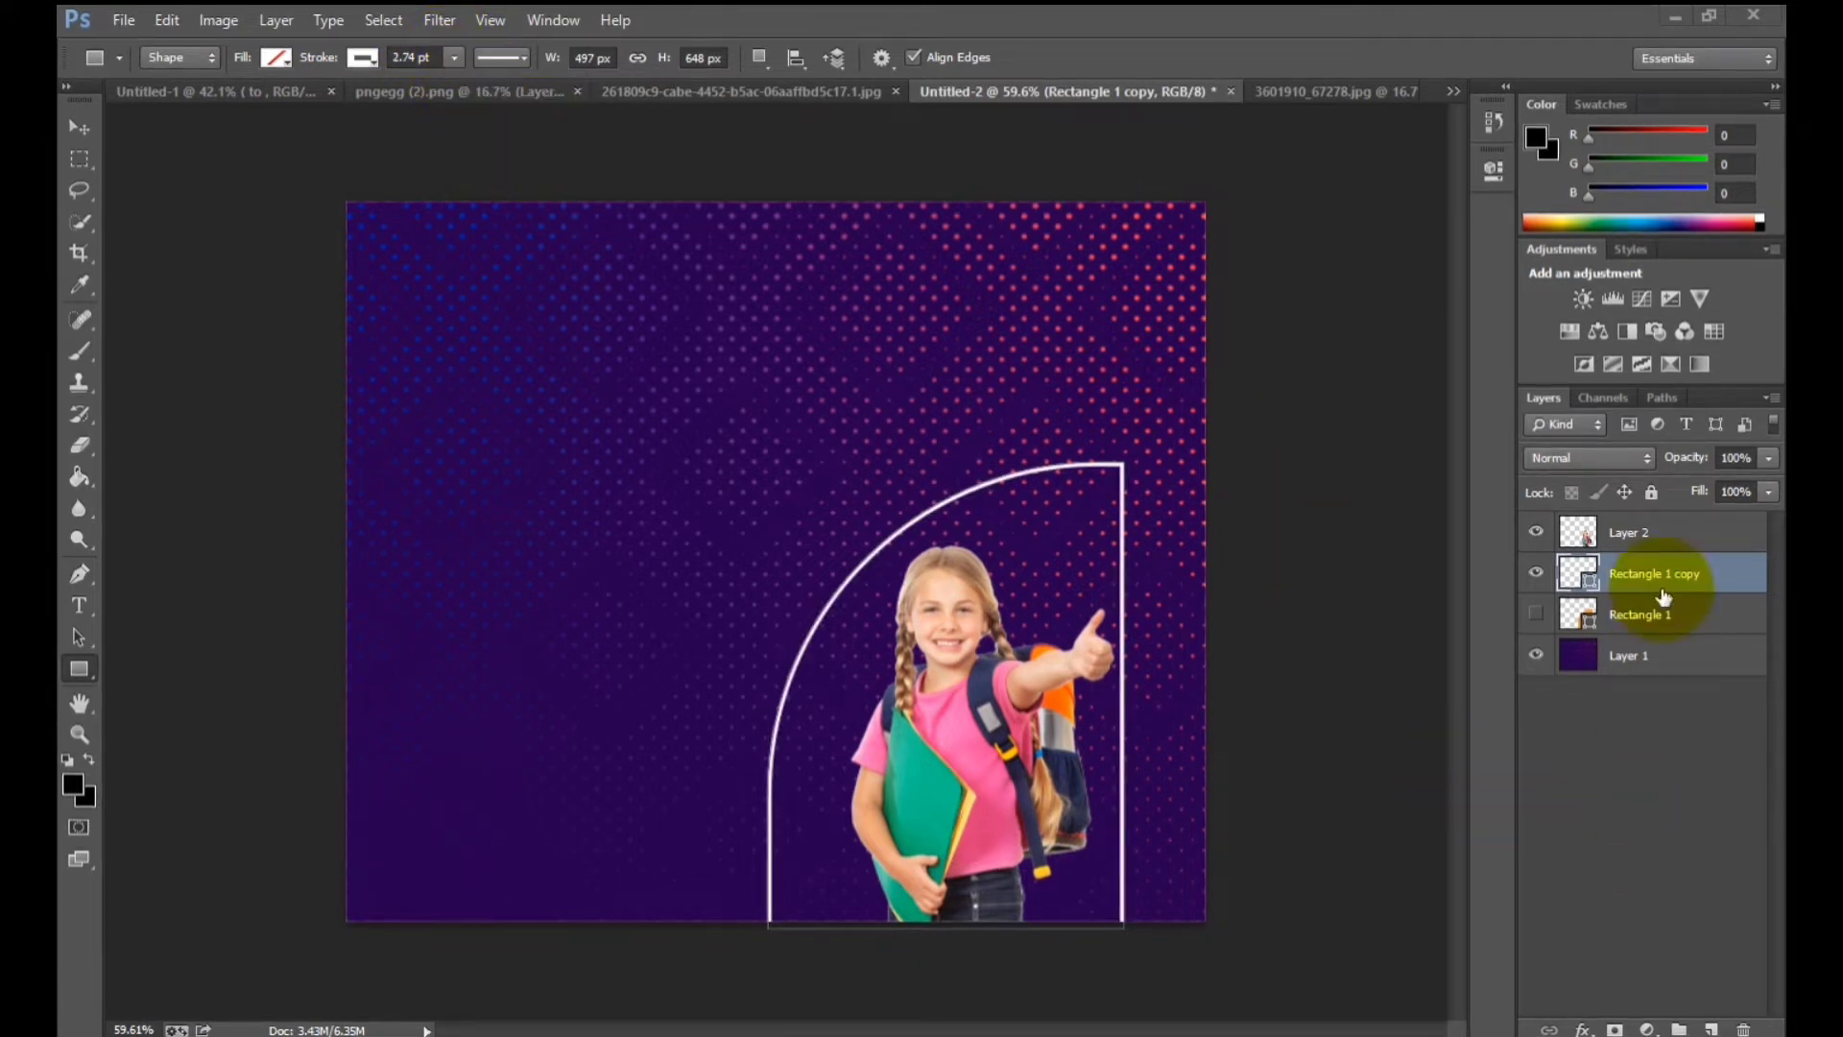
Show the Rectangle 1 layer again and shift its orange shape slightly right and down from the white outline.
click(1625, 532)
click(1535, 615)
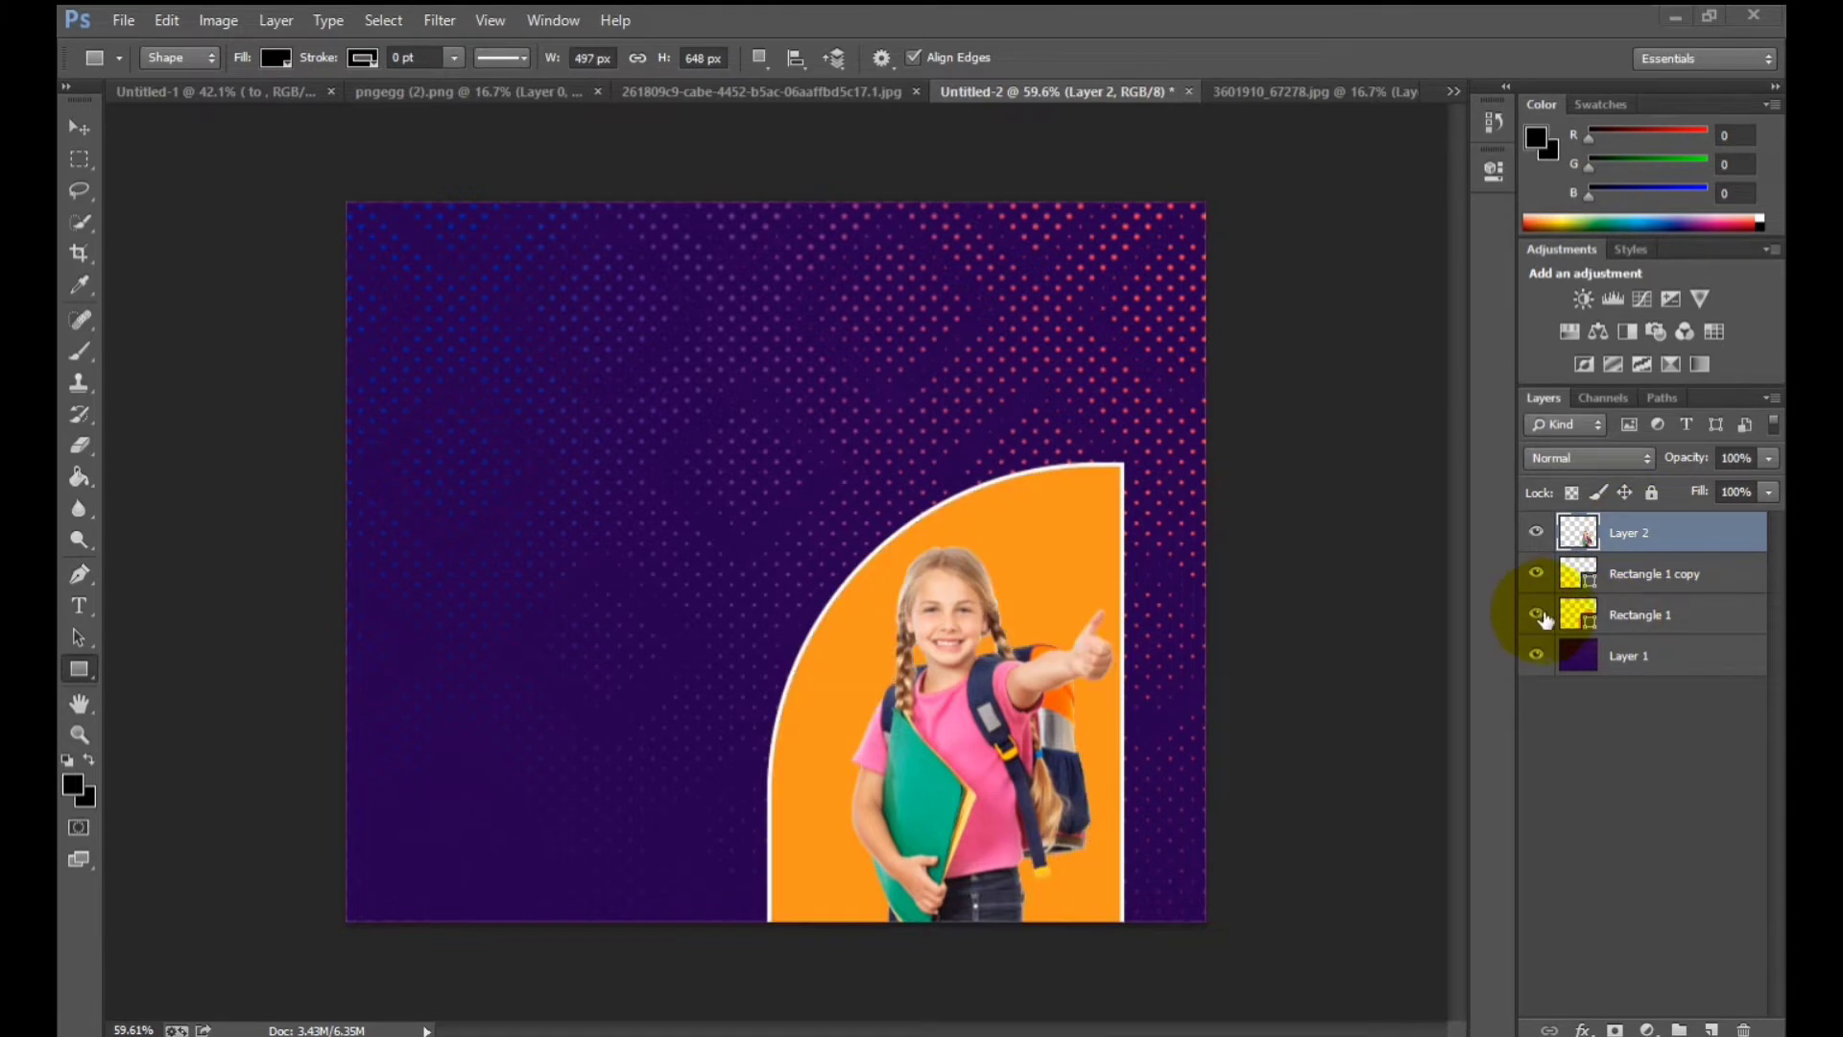
click(1617, 615)
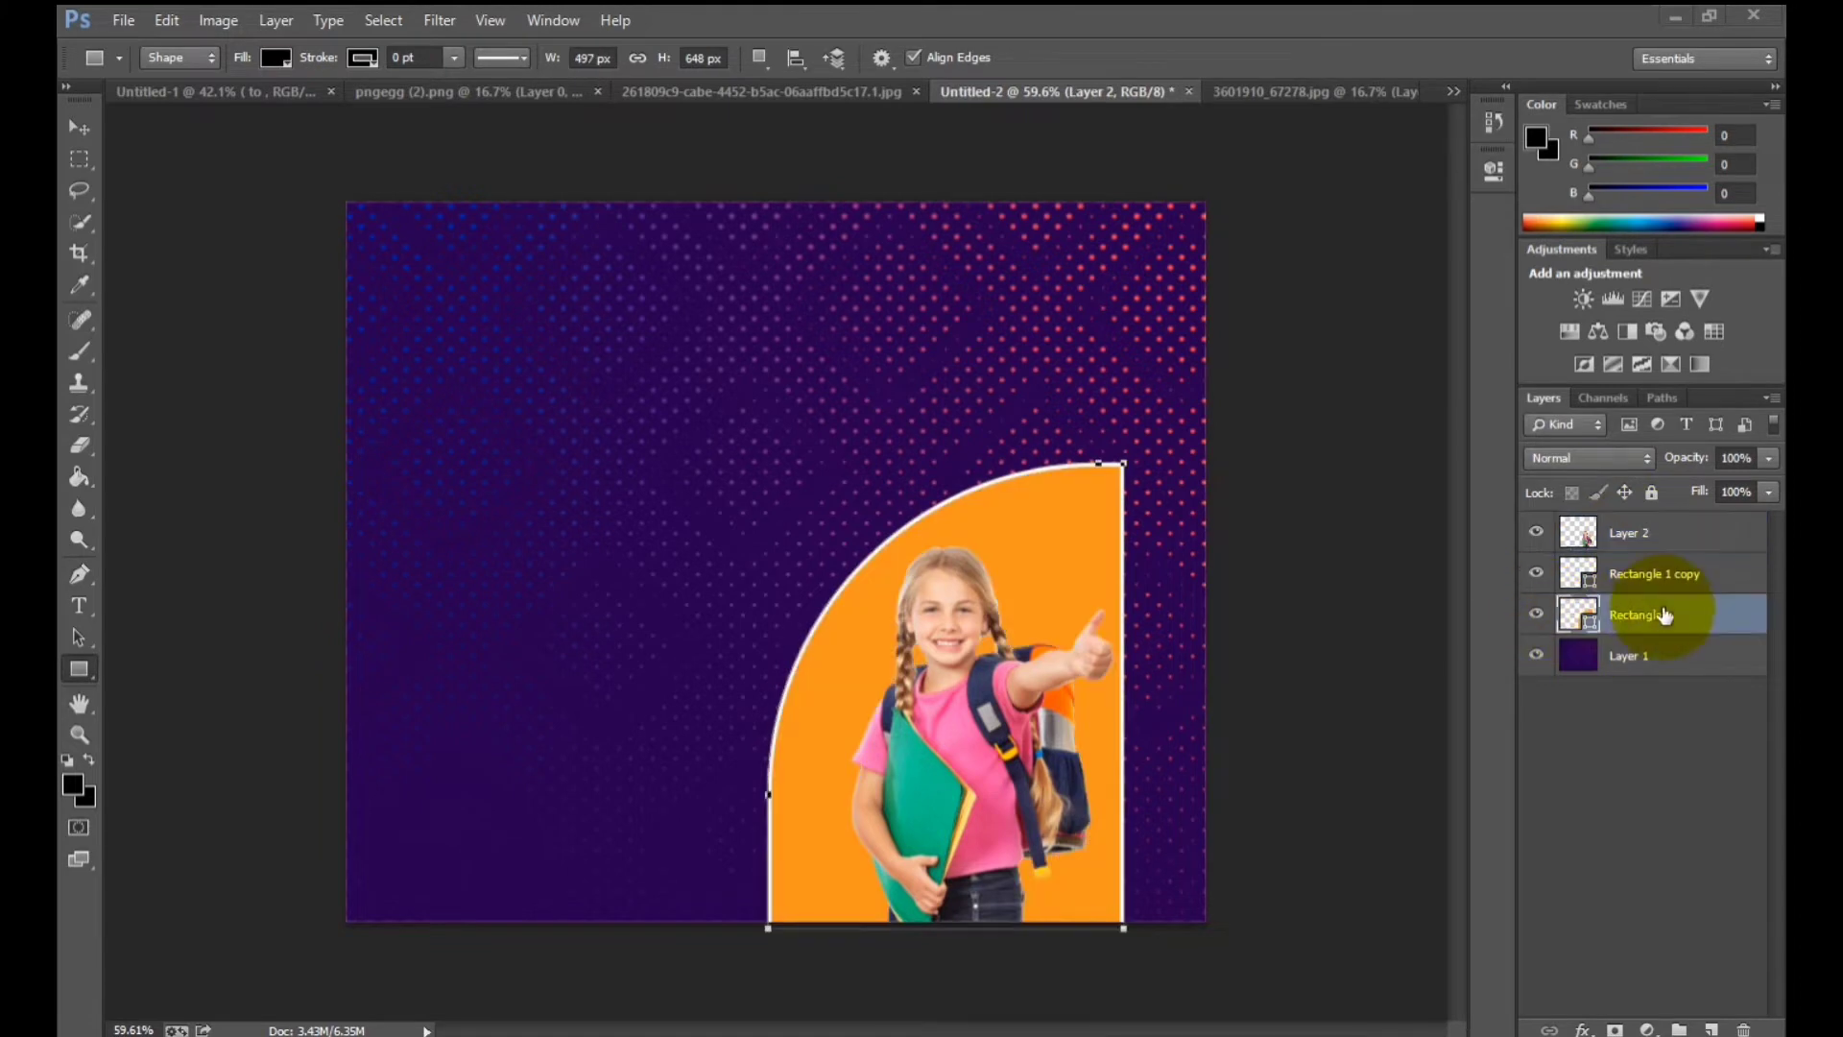
click(77, 130)
drag(1065, 597, 1086, 613)
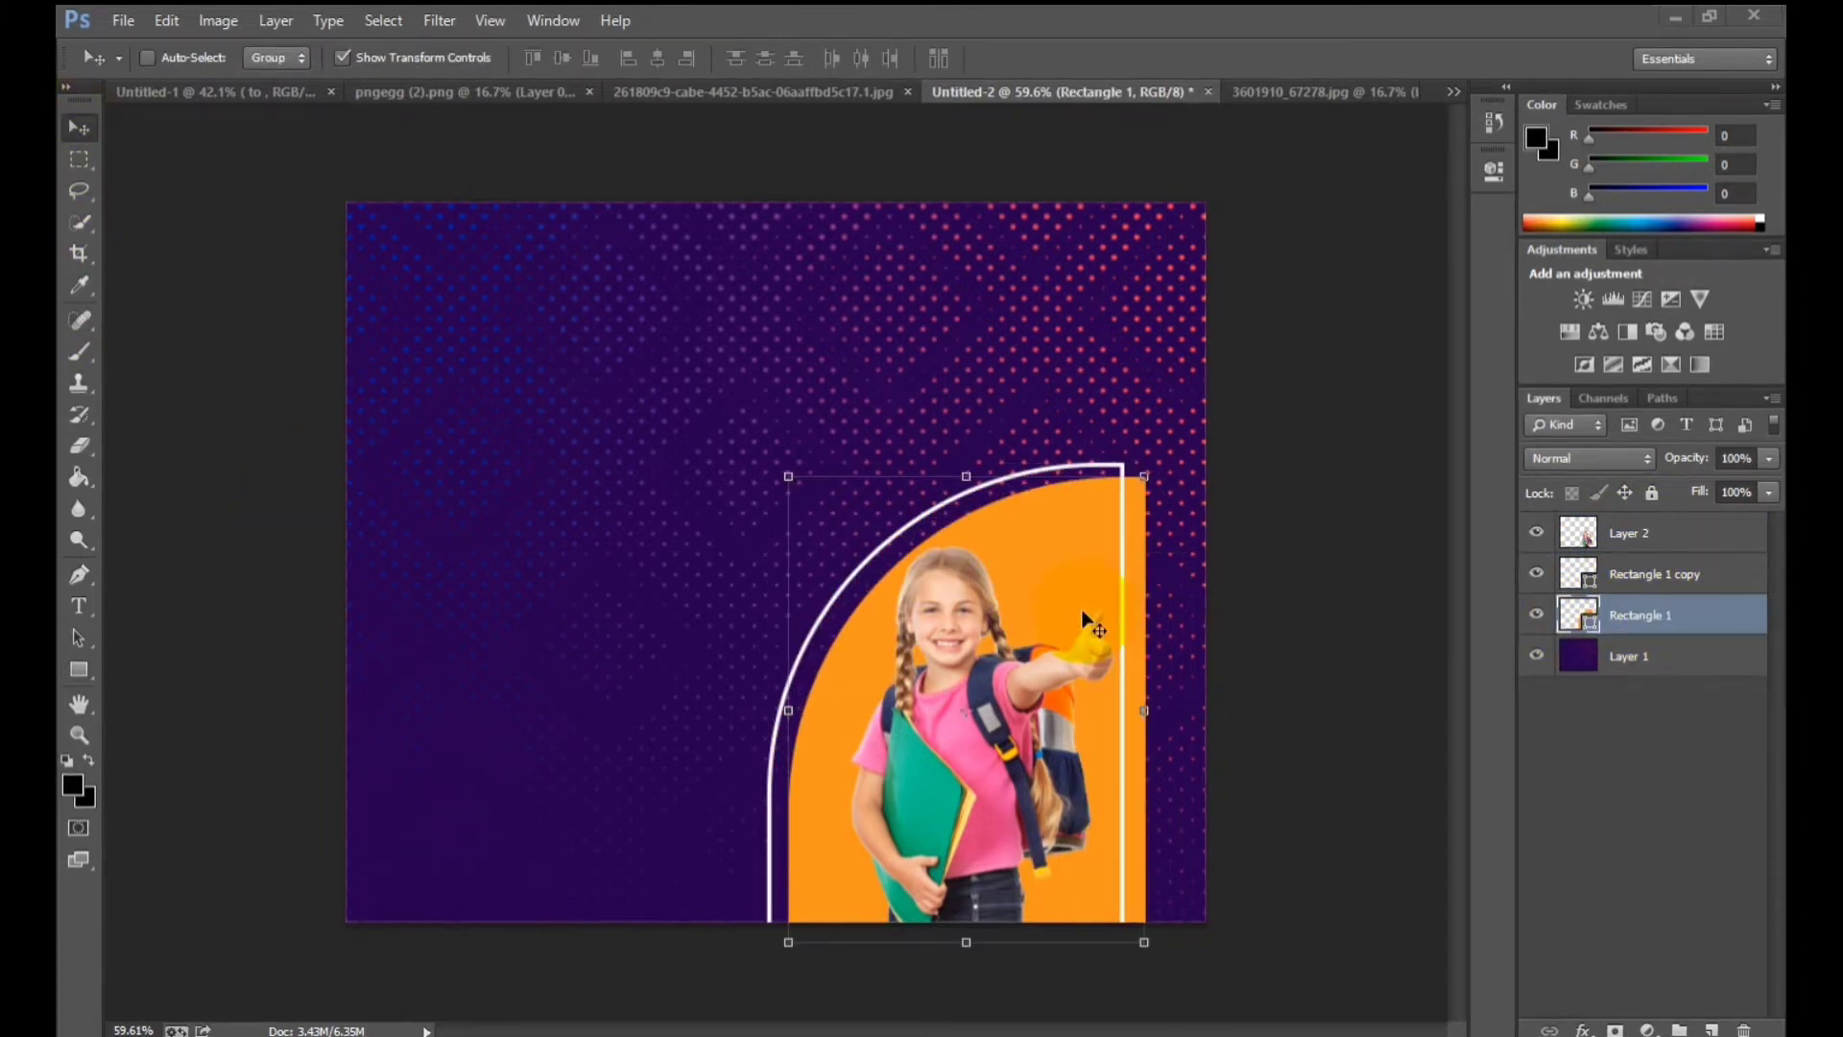
click(1625, 878)
click(1637, 818)
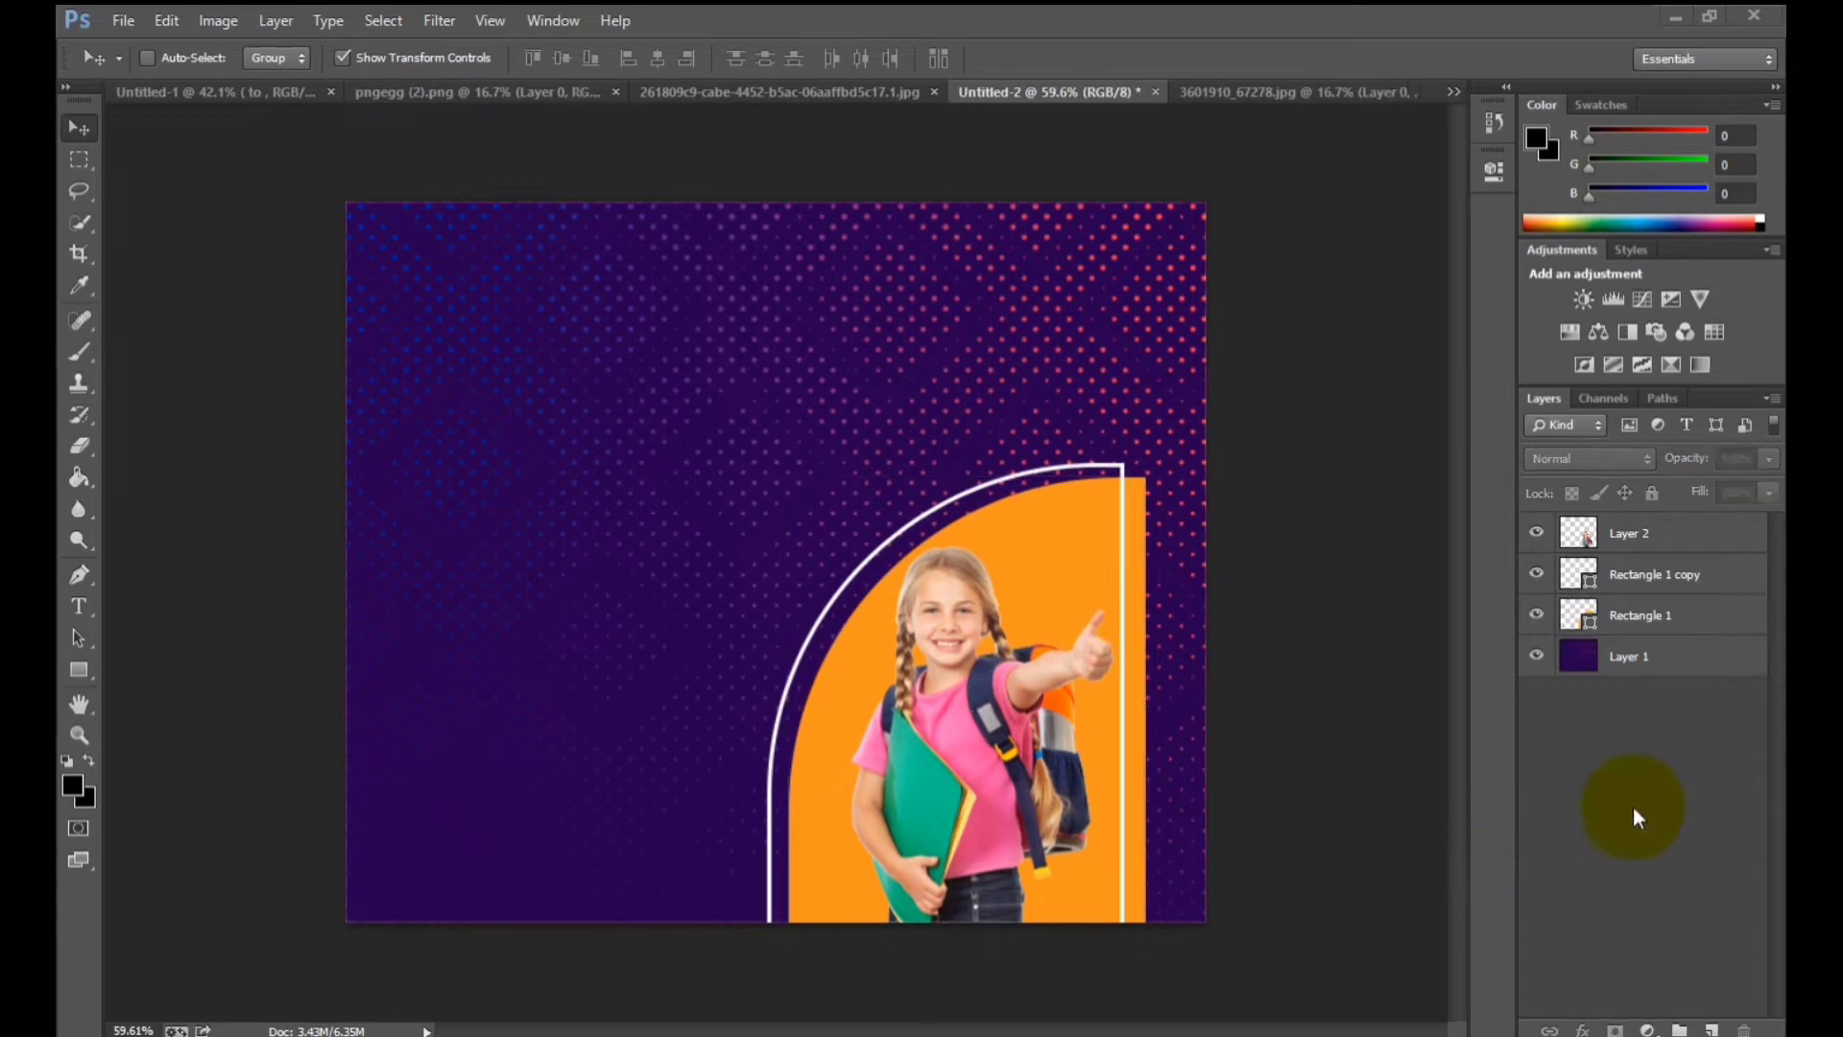
Open the modern school building photo with the lawn from the icon folder and unlock its background as Layer 0.
click(1637, 534)
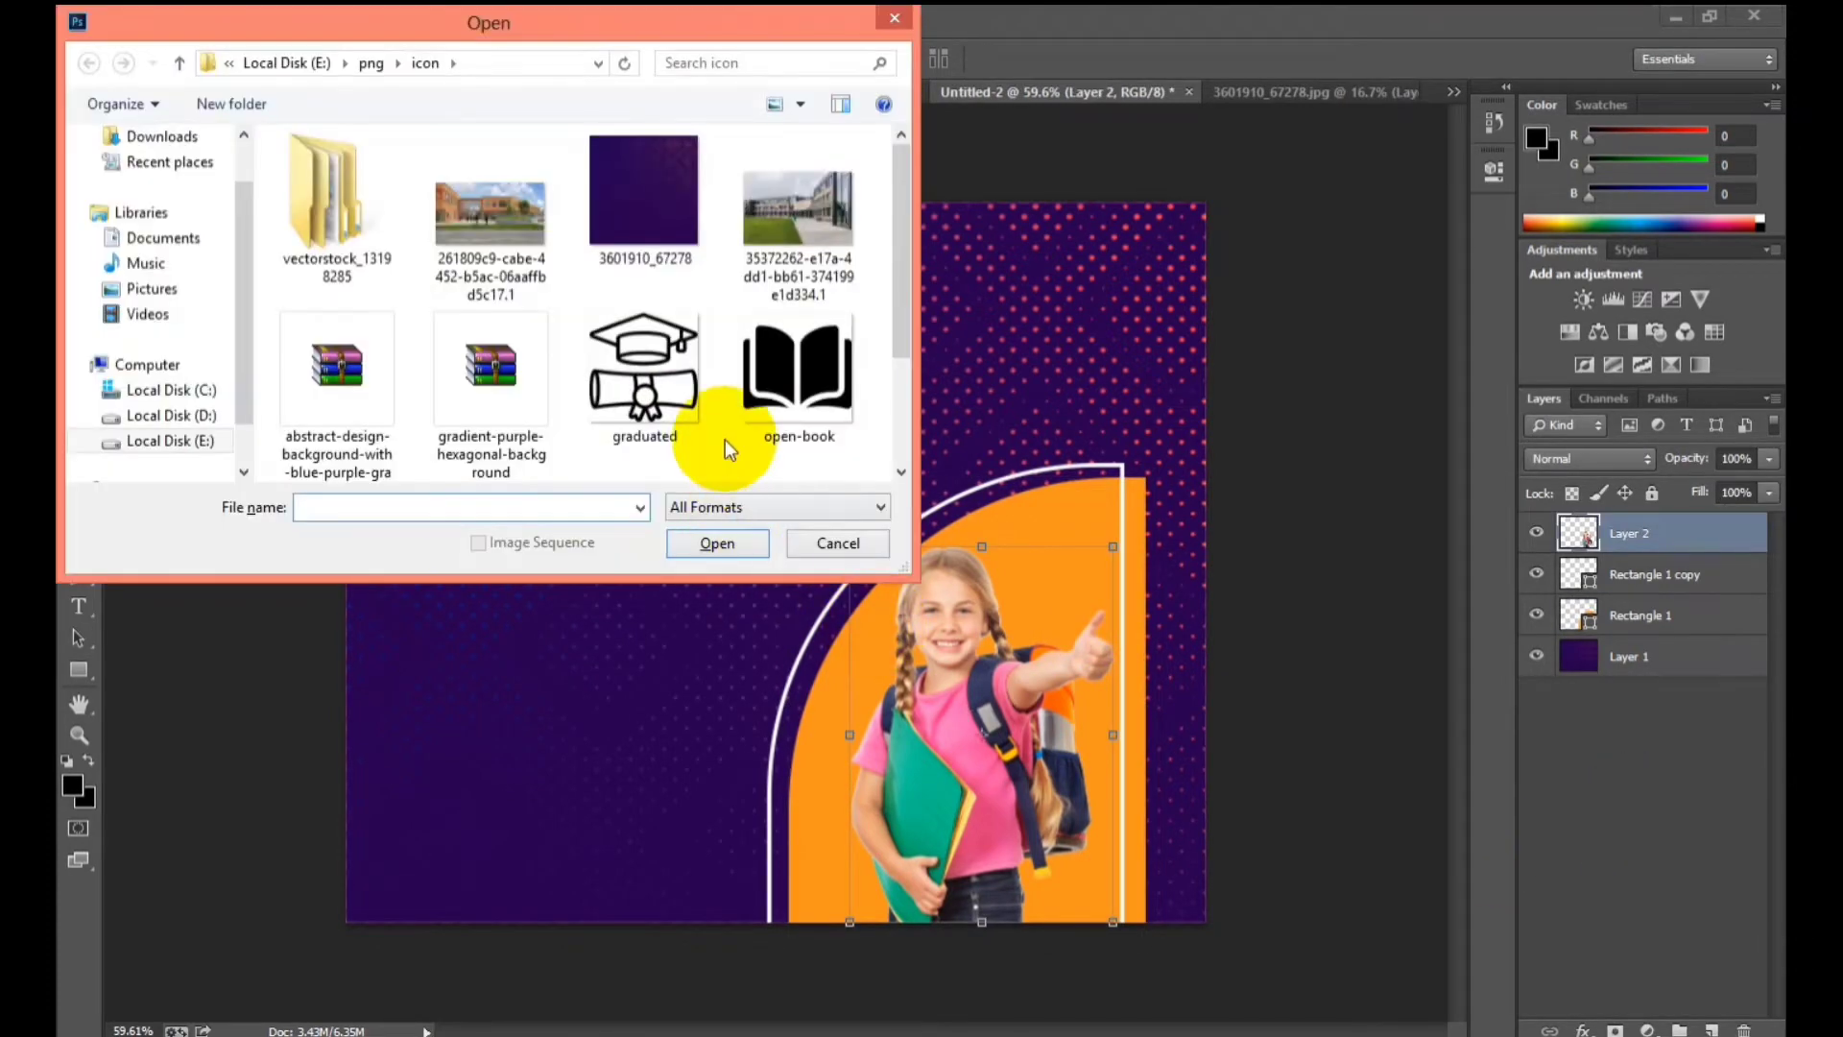
click(781, 182)
double_click(840, 226)
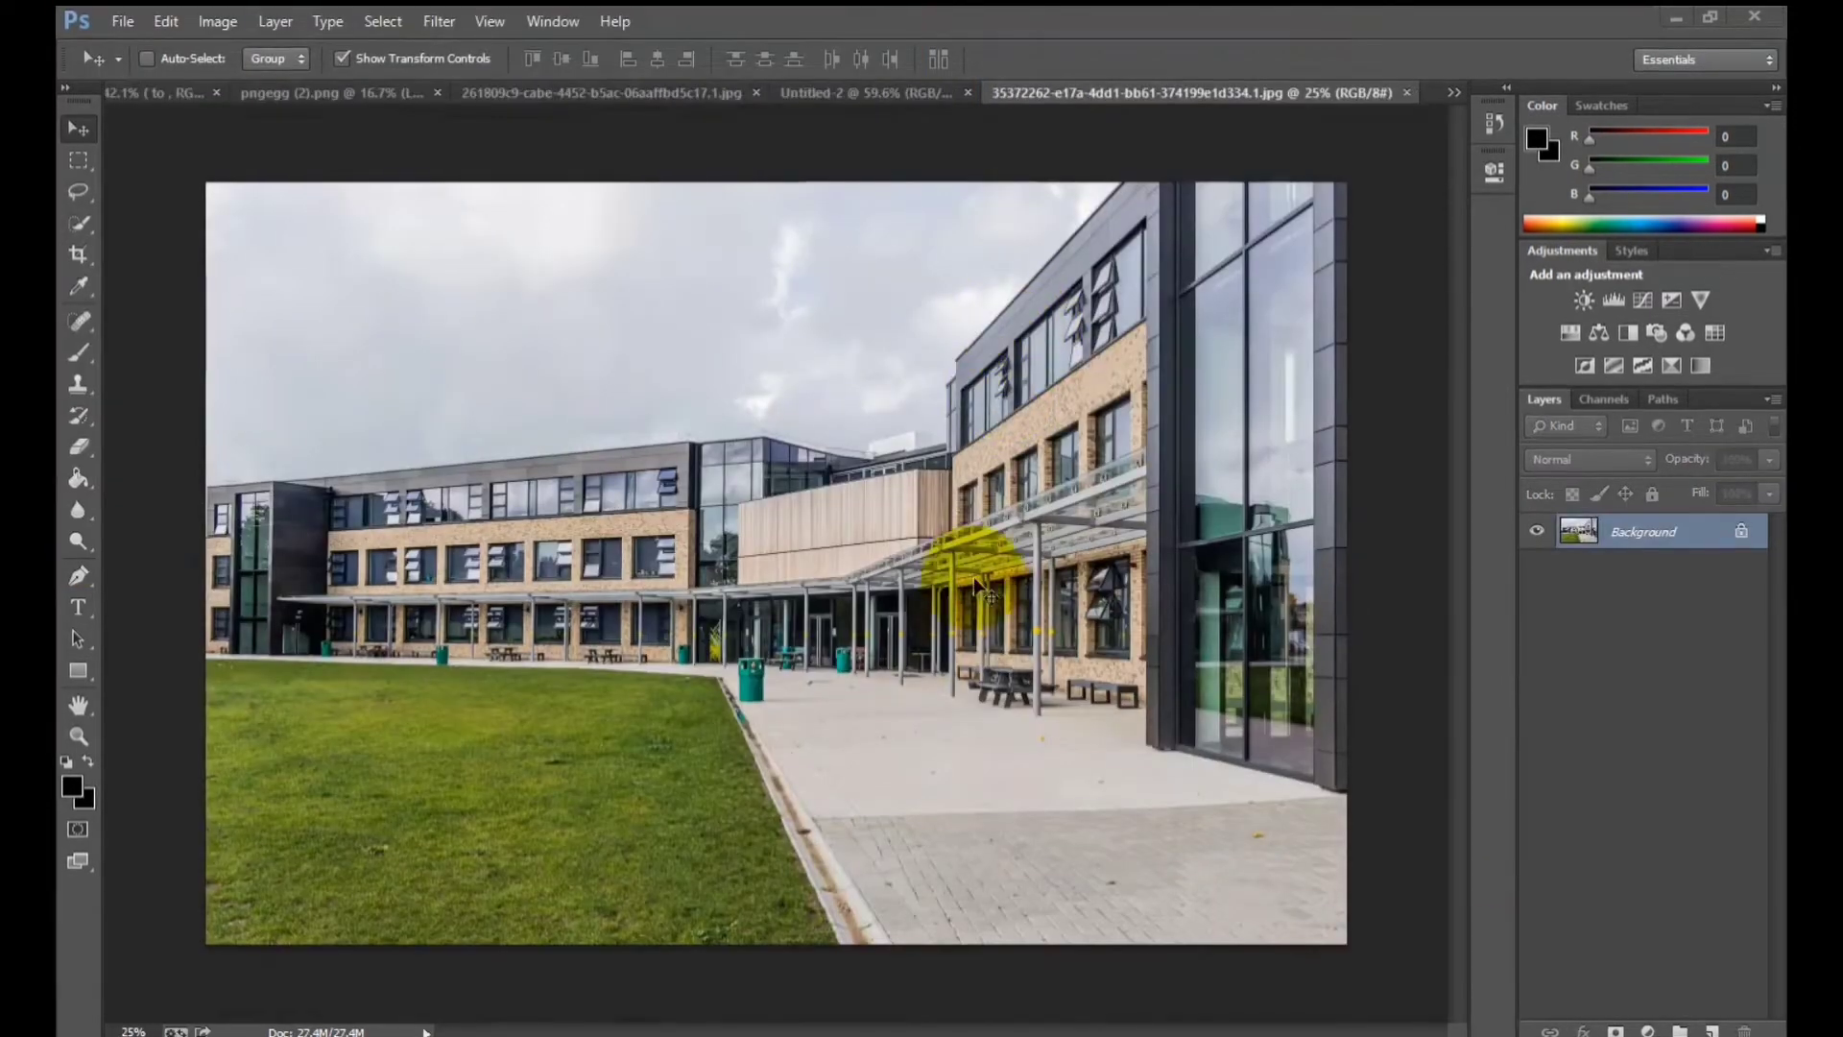
double_click(1677, 536)
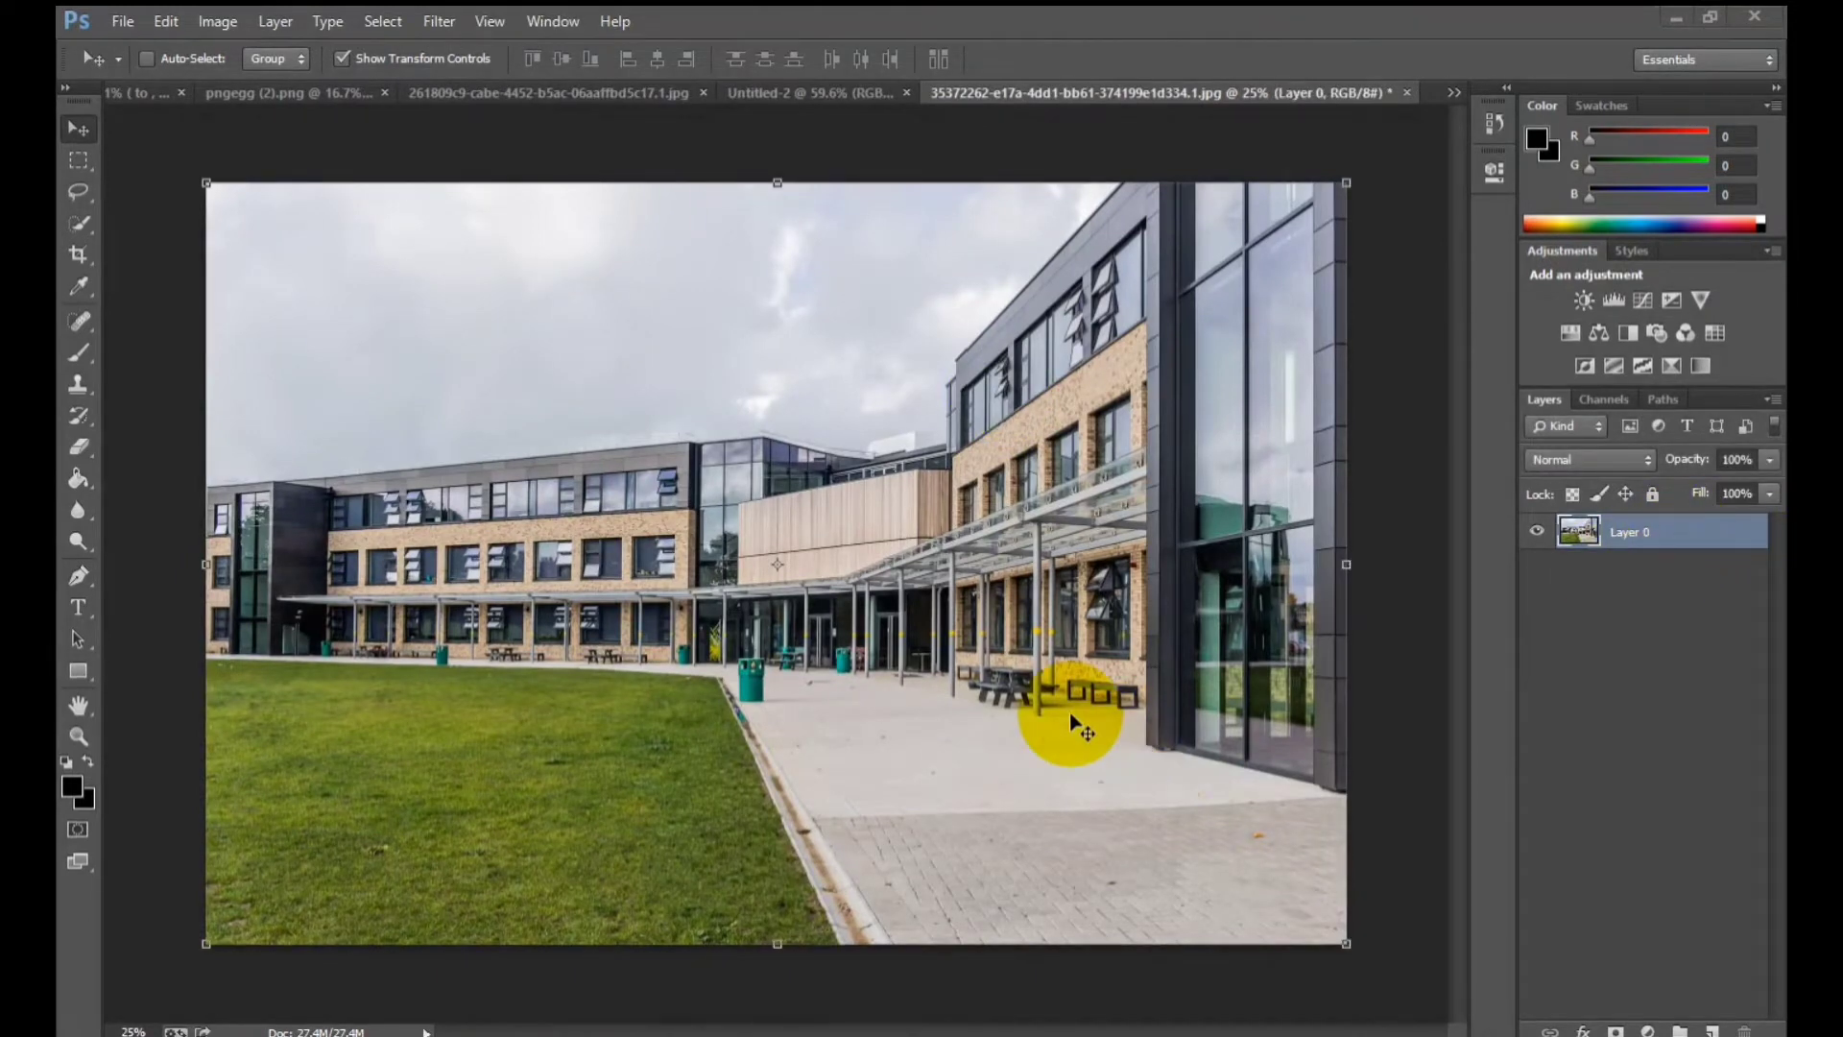
Bring the school building photo into Untitled-2 and scale it down to about 18%.
drag(1078, 720, 823, 547)
key(ctrl+minus)
key(ctrl+minus)
key(ctrl+minus)
key(ctrl+minus)
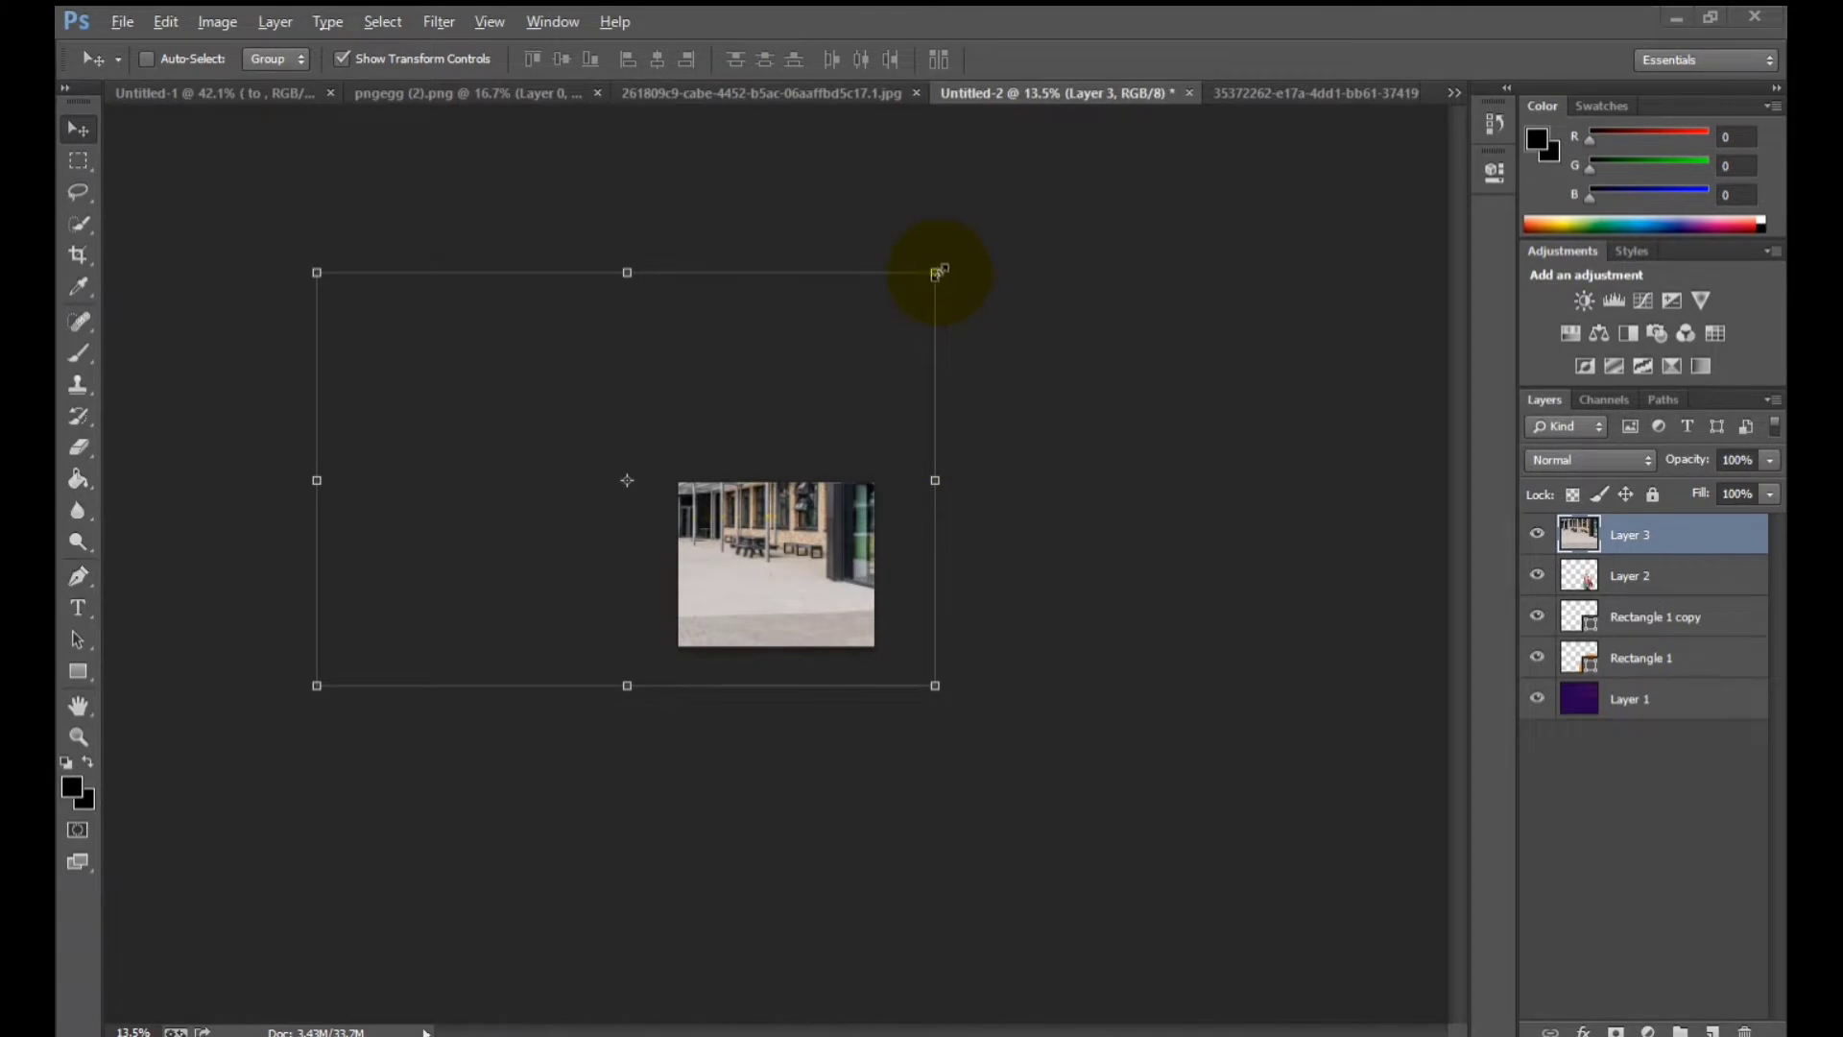
drag(939, 272, 883, 590)
scroll(616, 483, up, 10)
scroll(931, 601, up, 4)
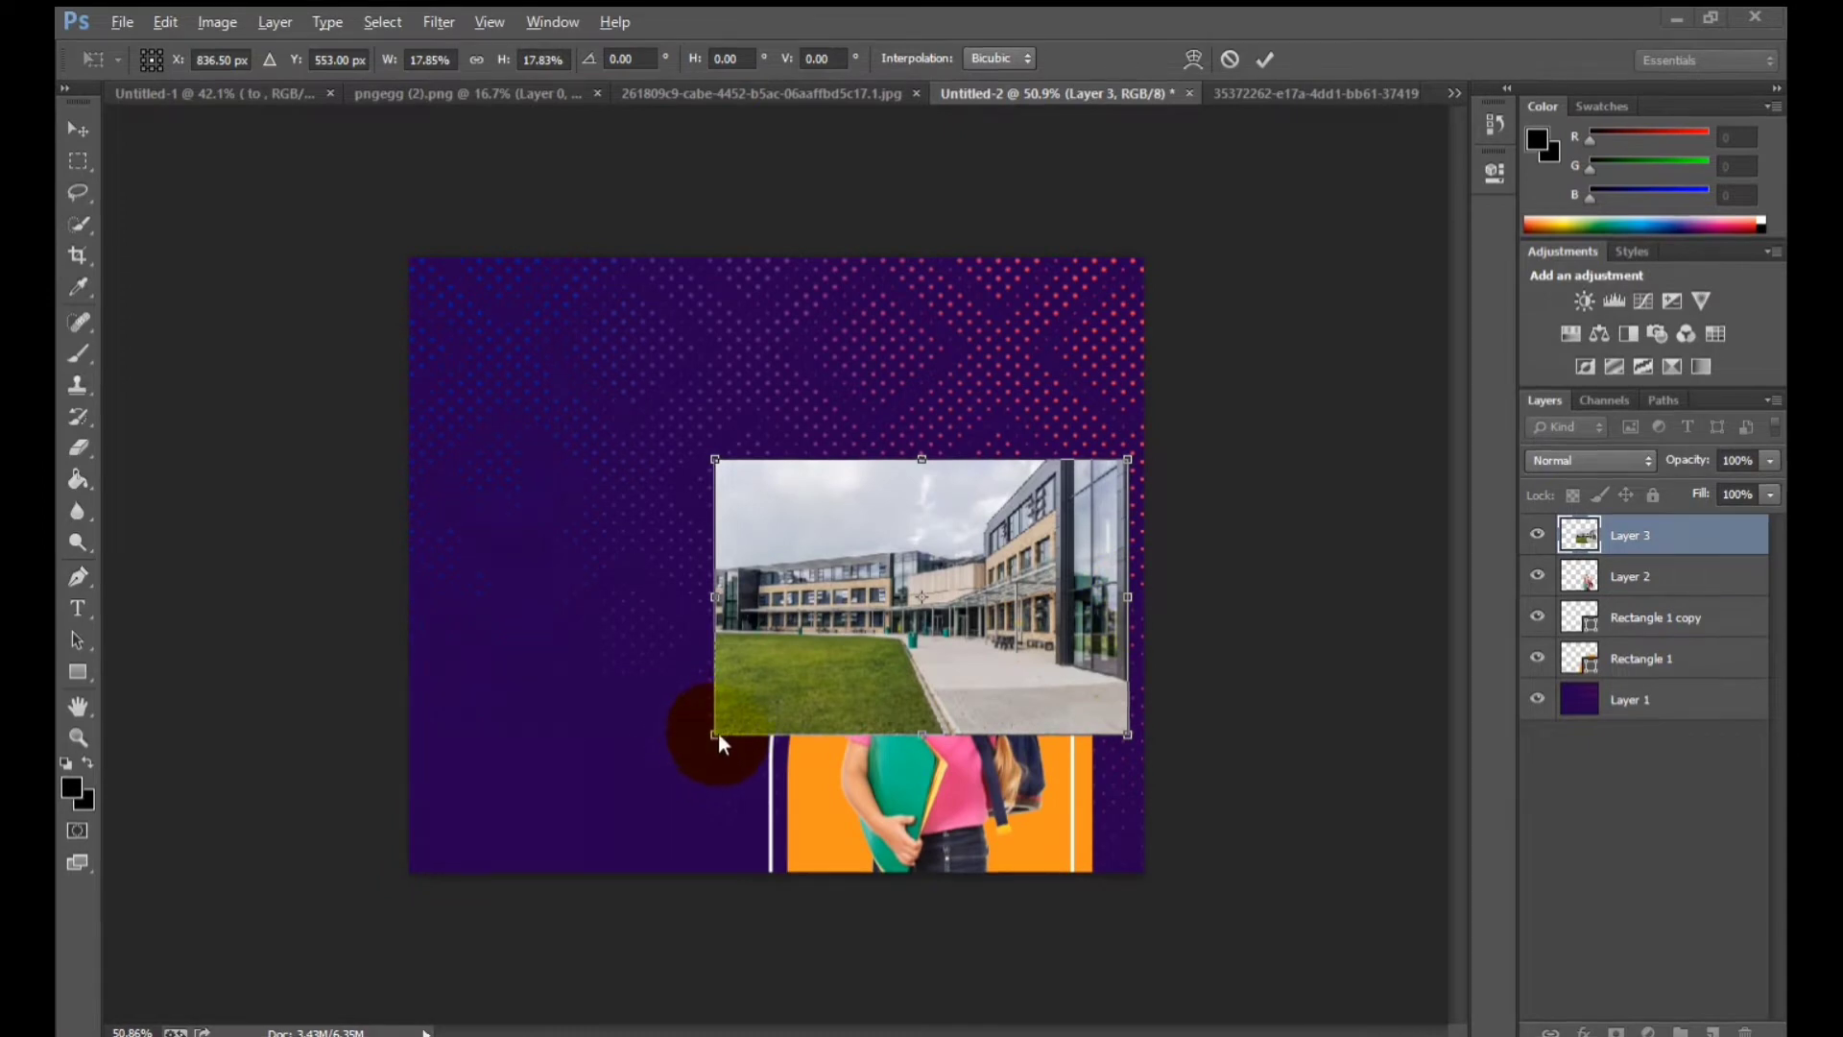
Enlarge the building photo to about 24% wide and 27% high, positioned to cover the orange shape, and apply the transform.
drag(1131, 734, 1193, 777)
drag(1082, 733, 1091, 827)
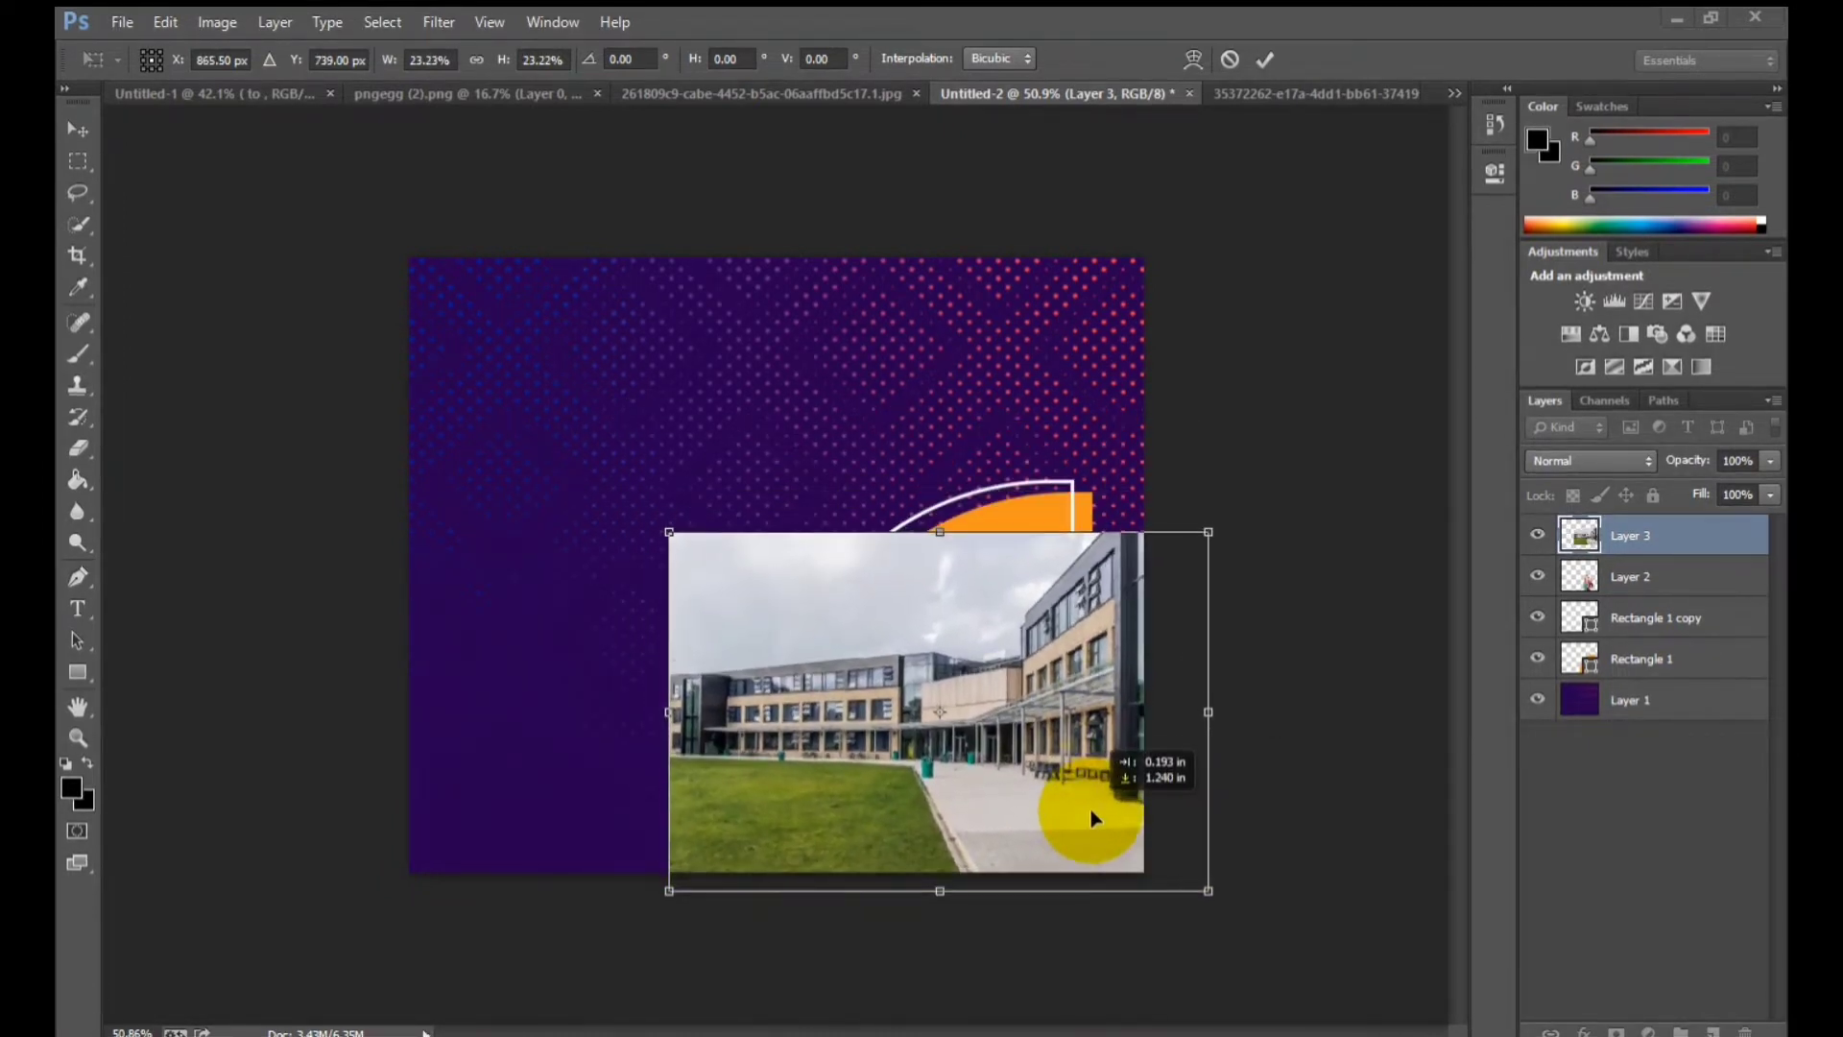
drag(1209, 529, 1231, 479)
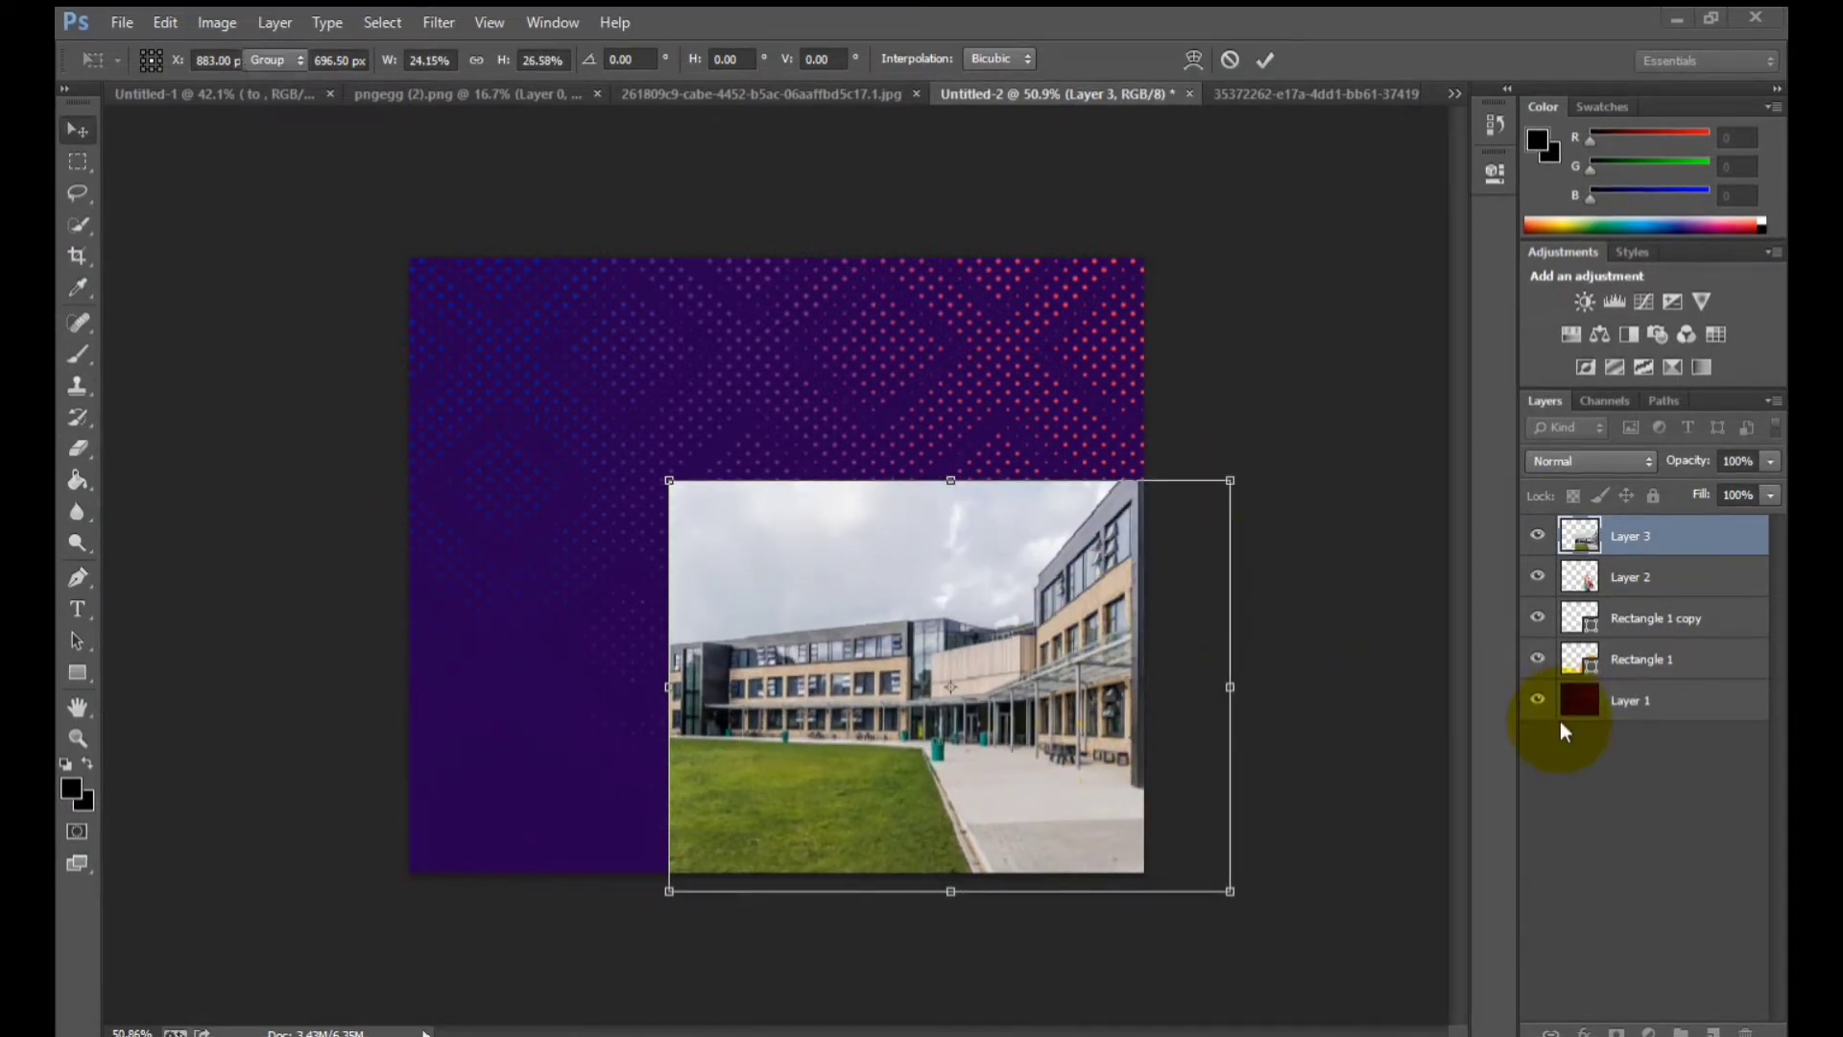
key(Return)
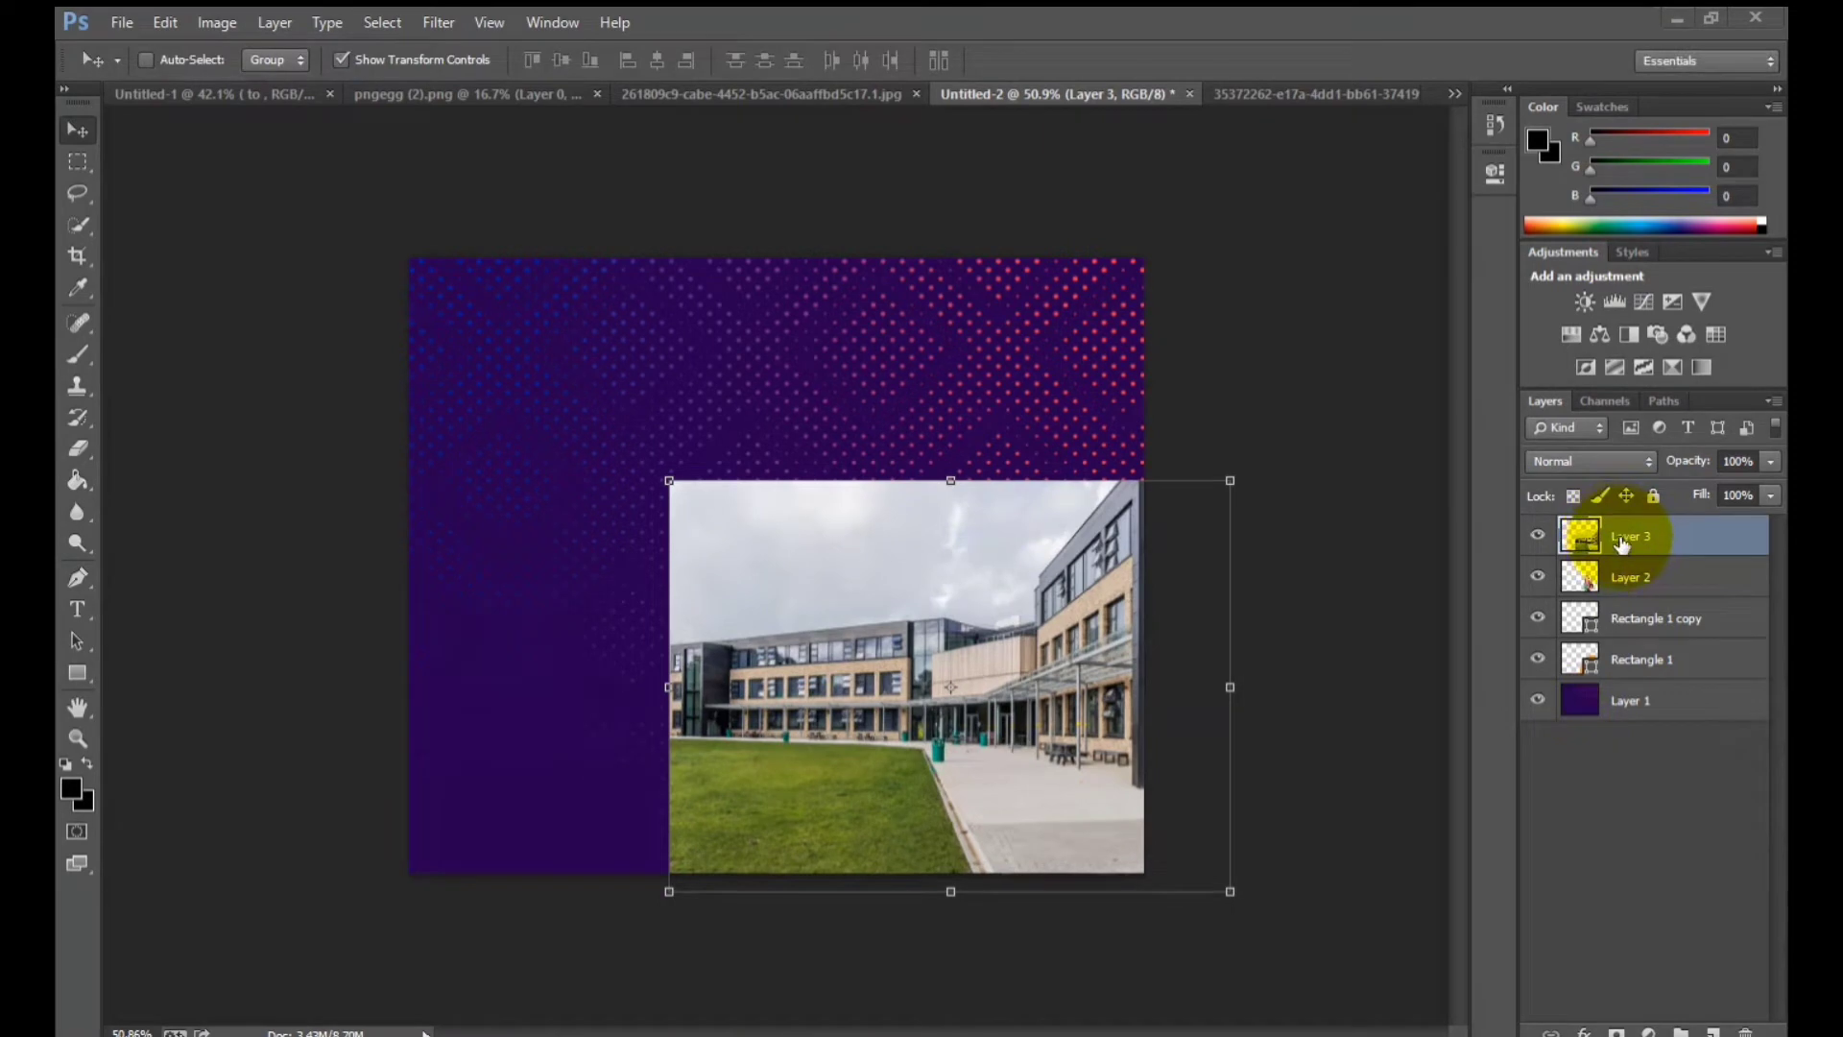
Move the building photo's layer directly above Rectangle 1 and clip it to the orange shape.
drag(1621, 542, 1633, 628)
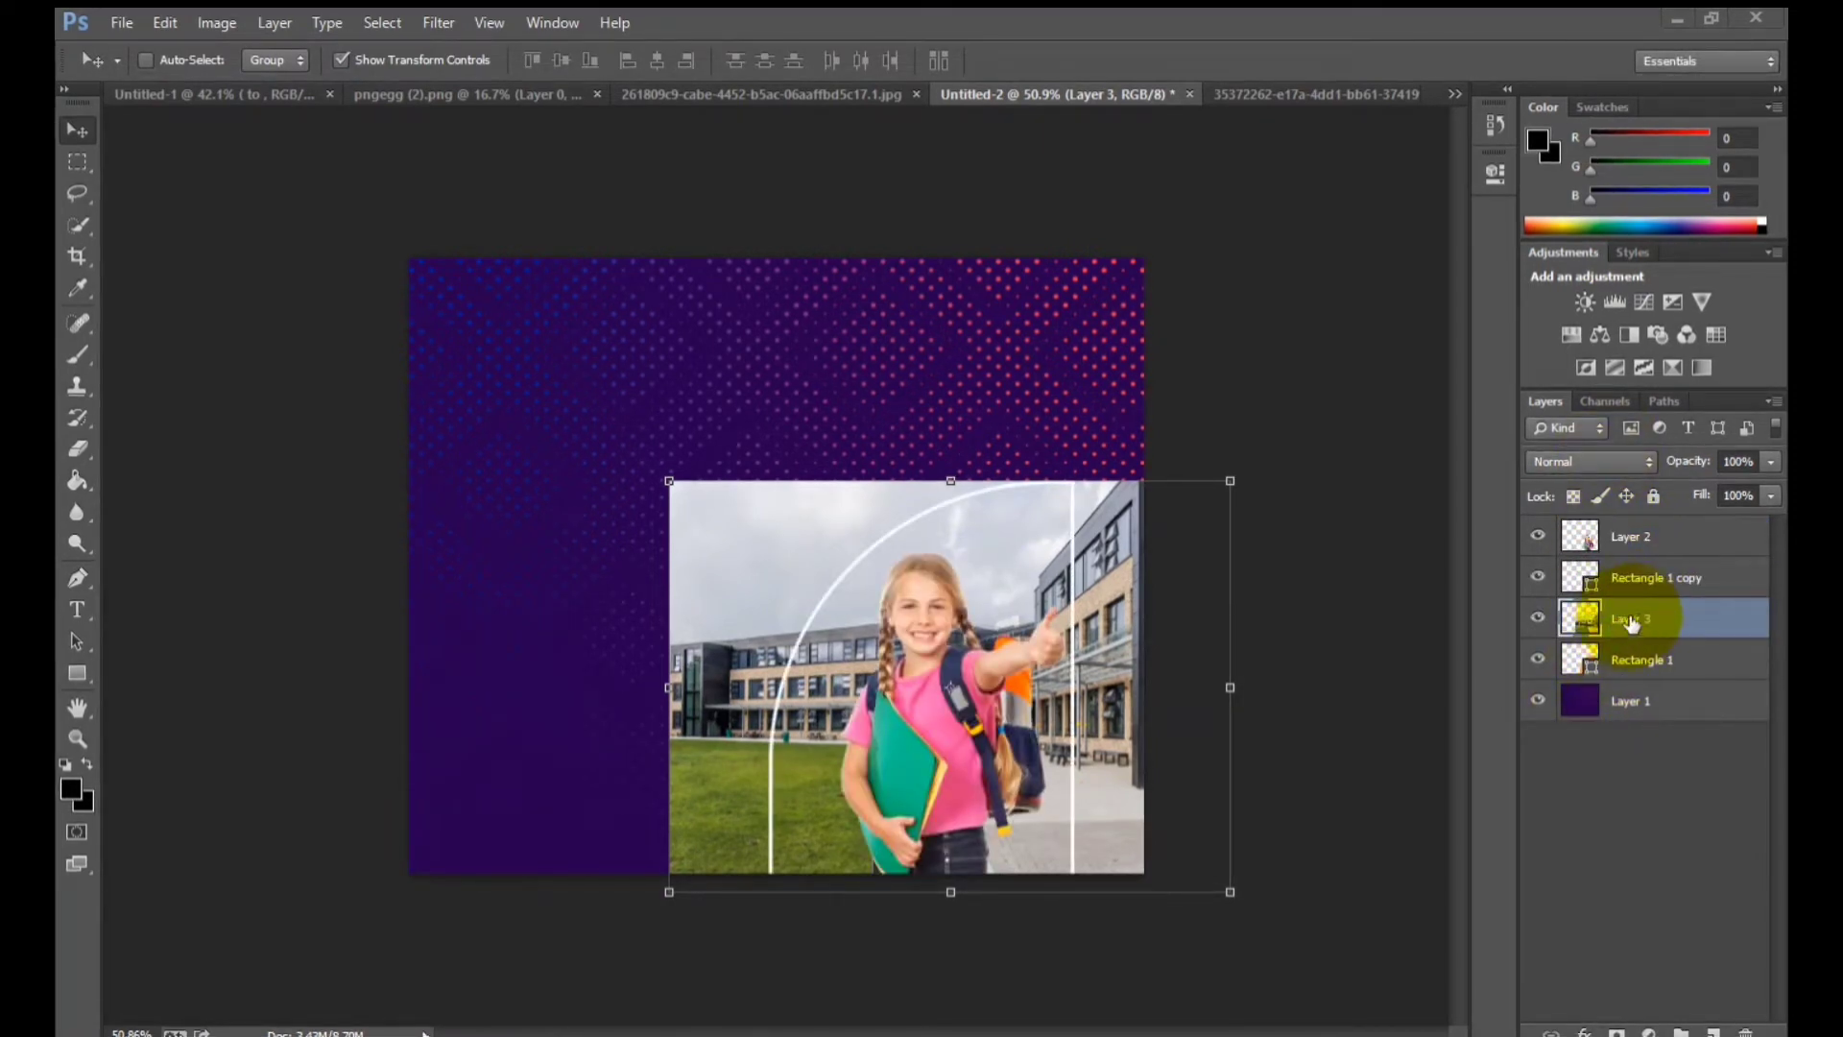
right_click(1627, 618)
click(1413, 474)
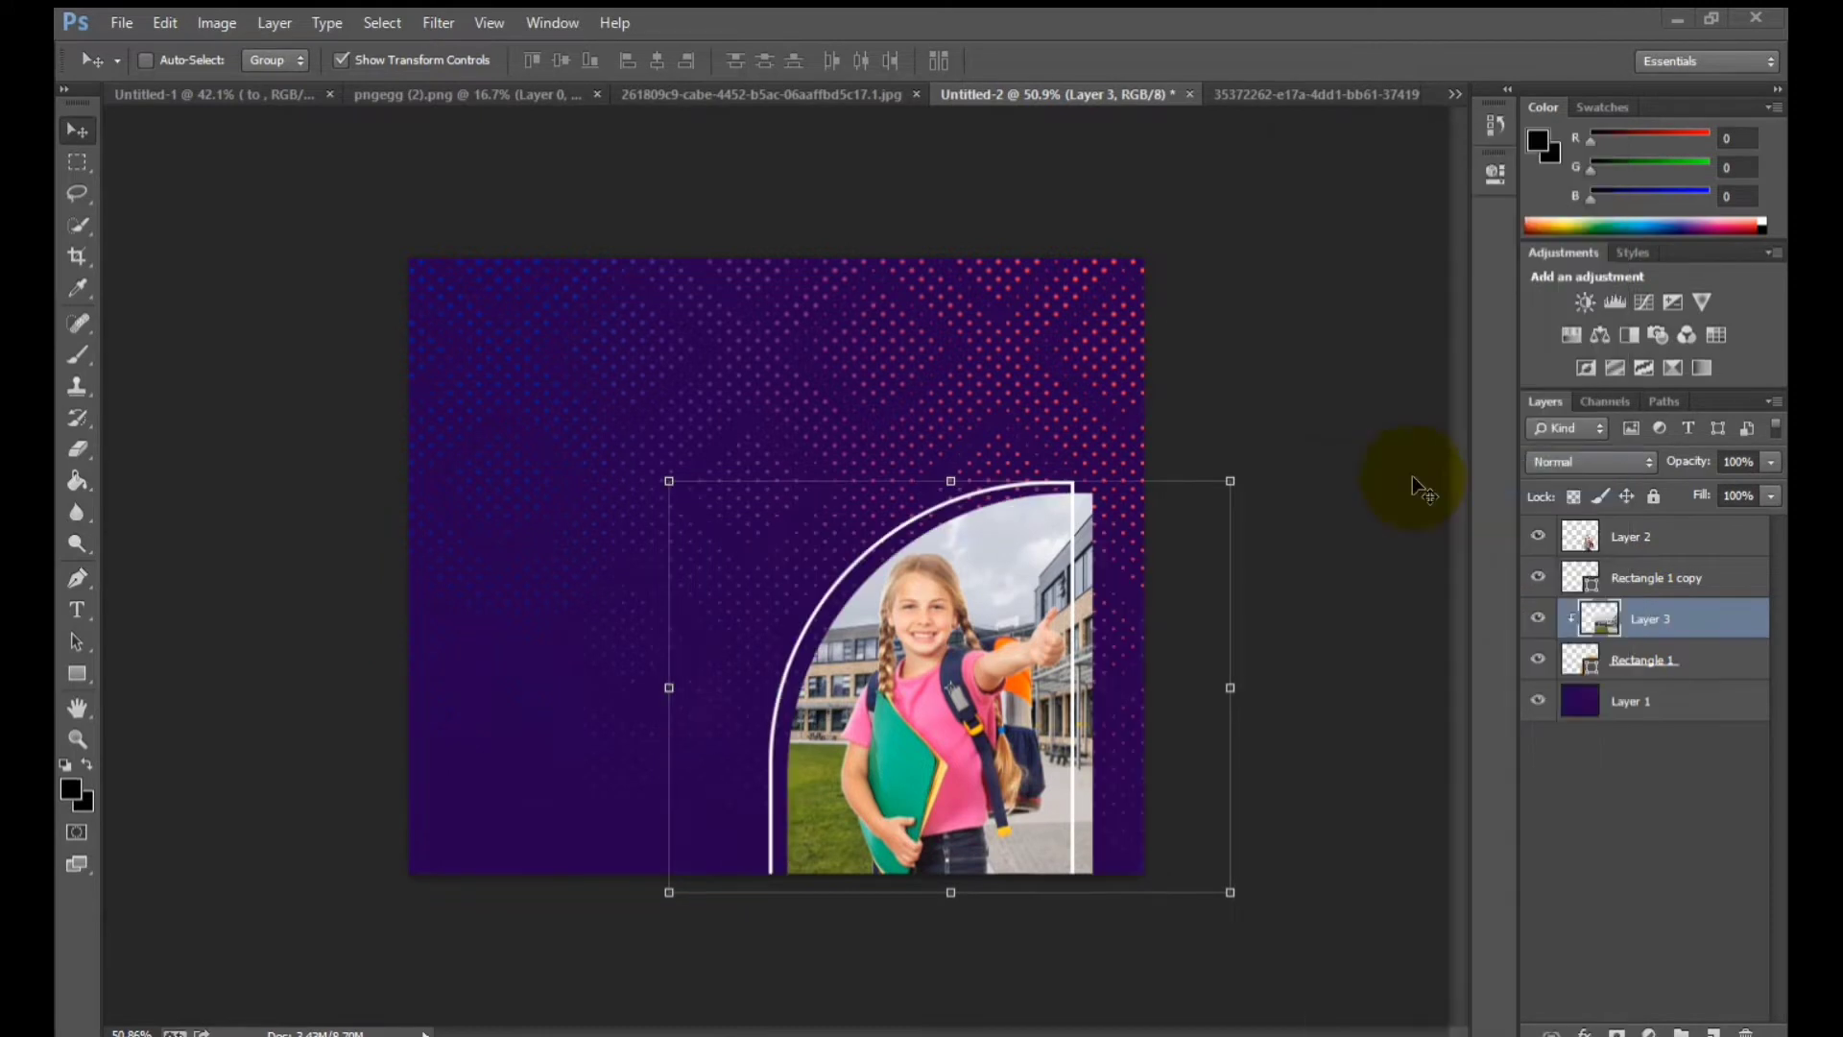
click(1601, 773)
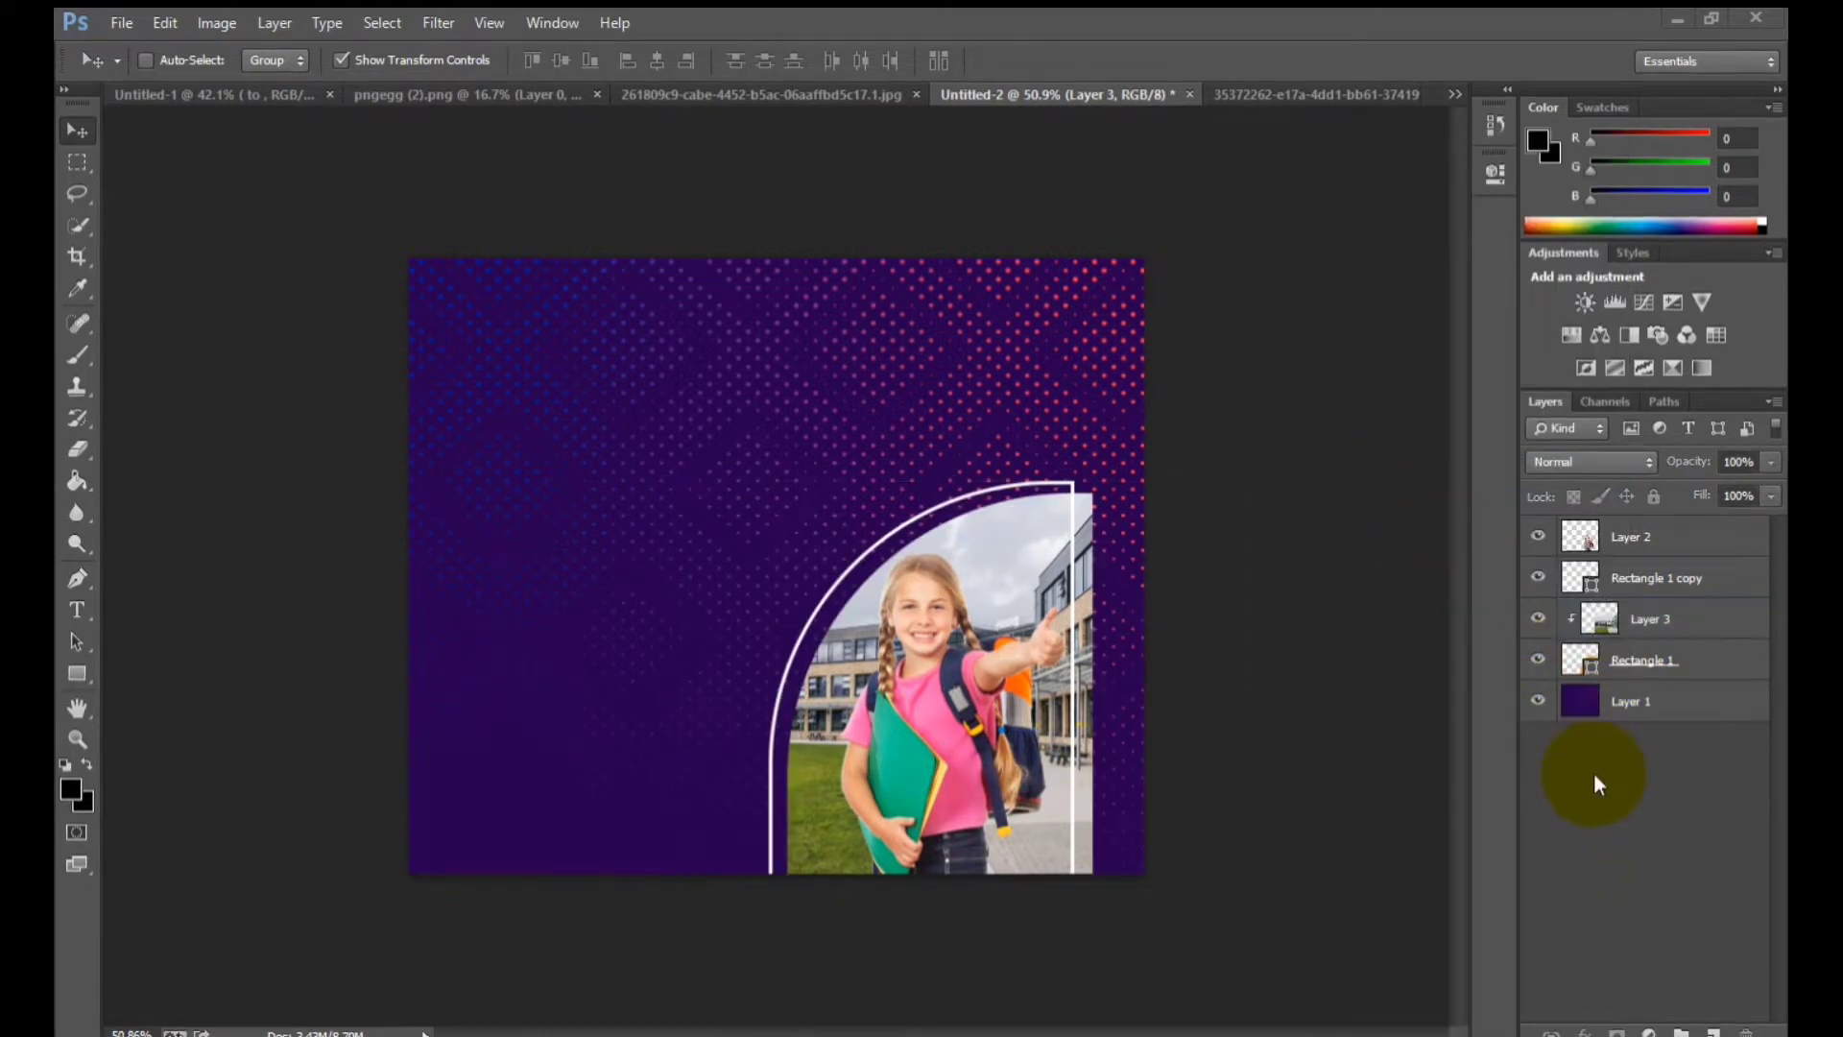
Set the blend mode of the clipped building photo, Layer 3, to Soft Light.
click(1622, 622)
click(1597, 464)
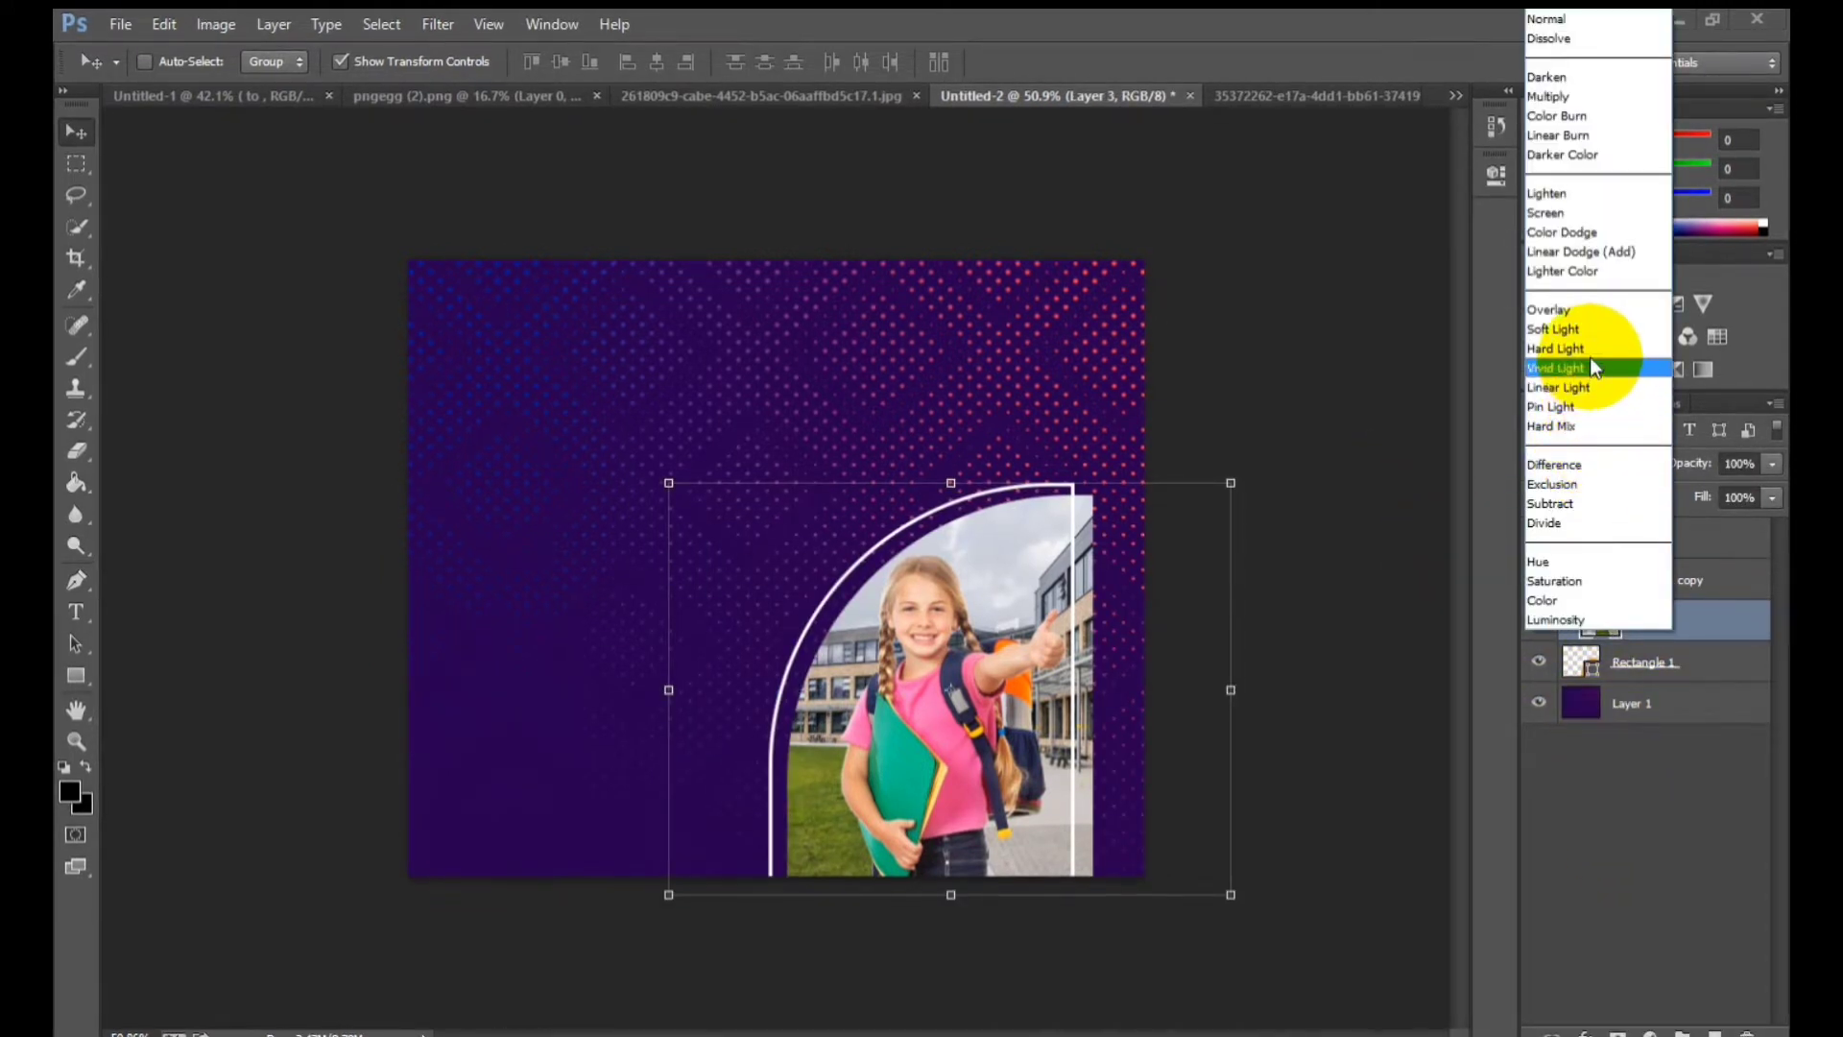
click(1571, 331)
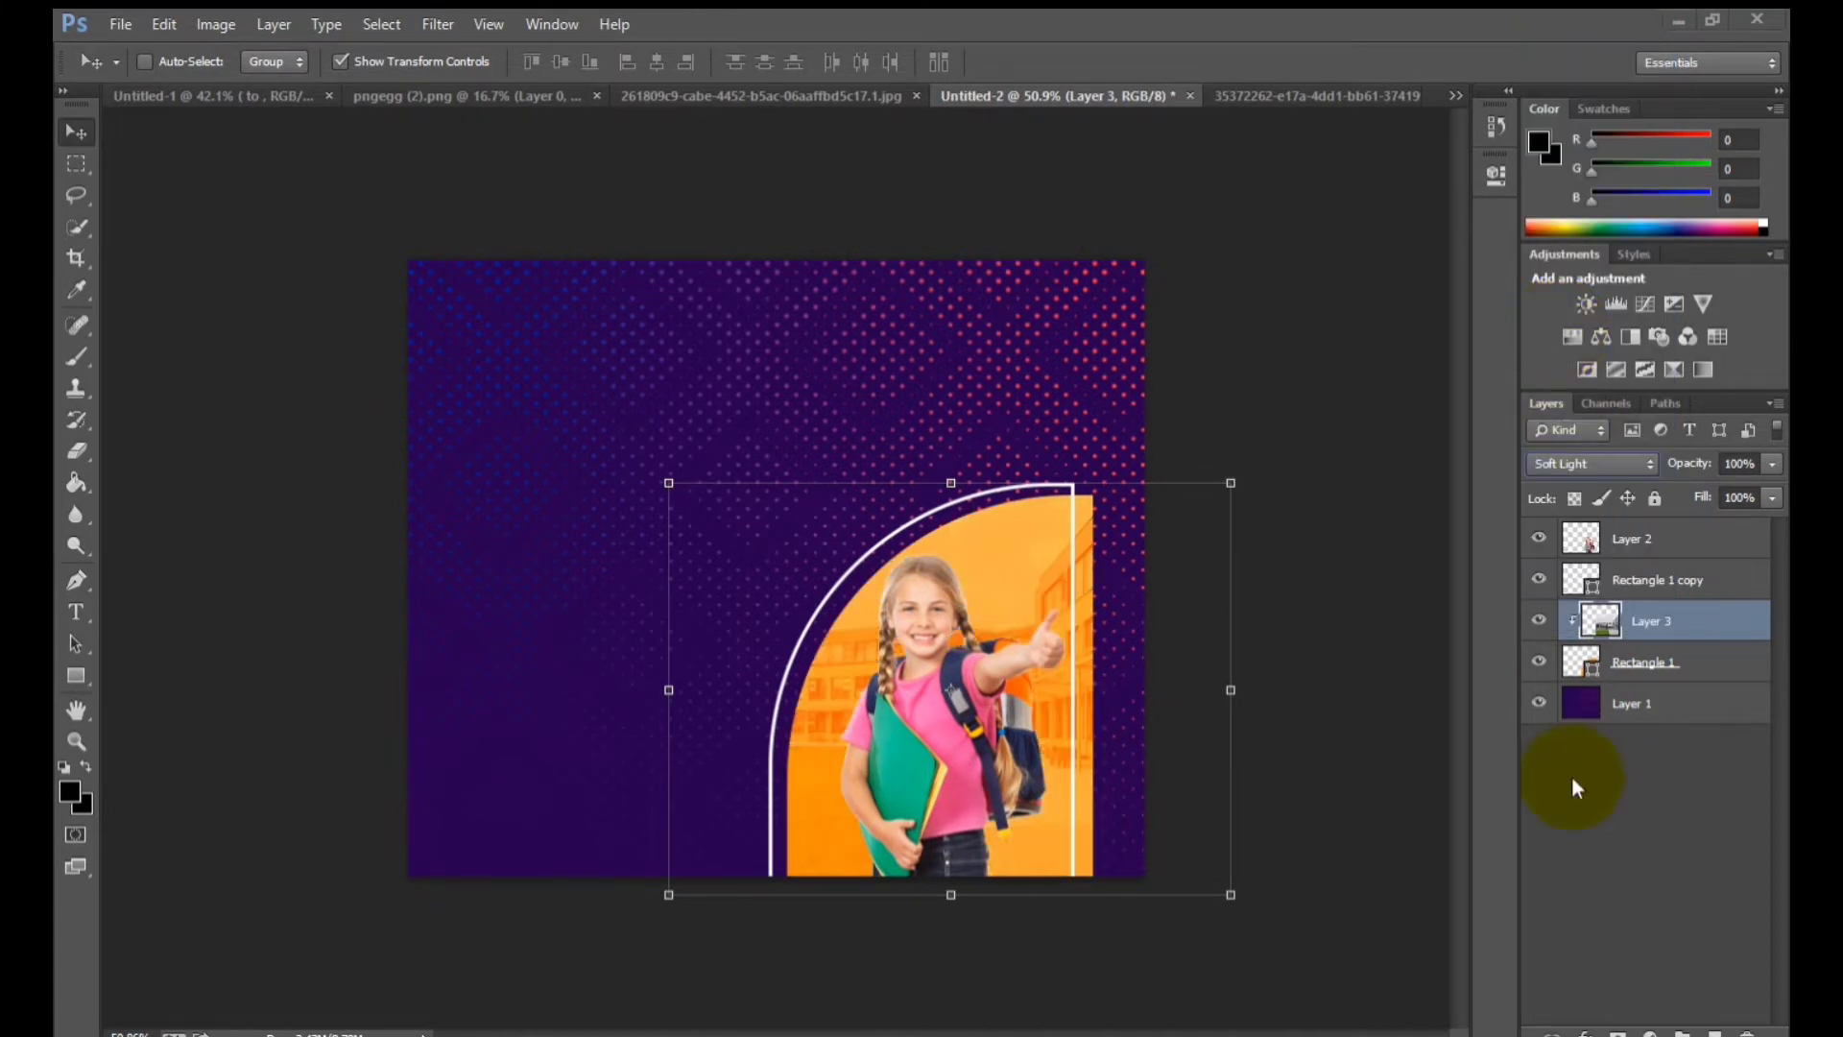
click(1663, 814)
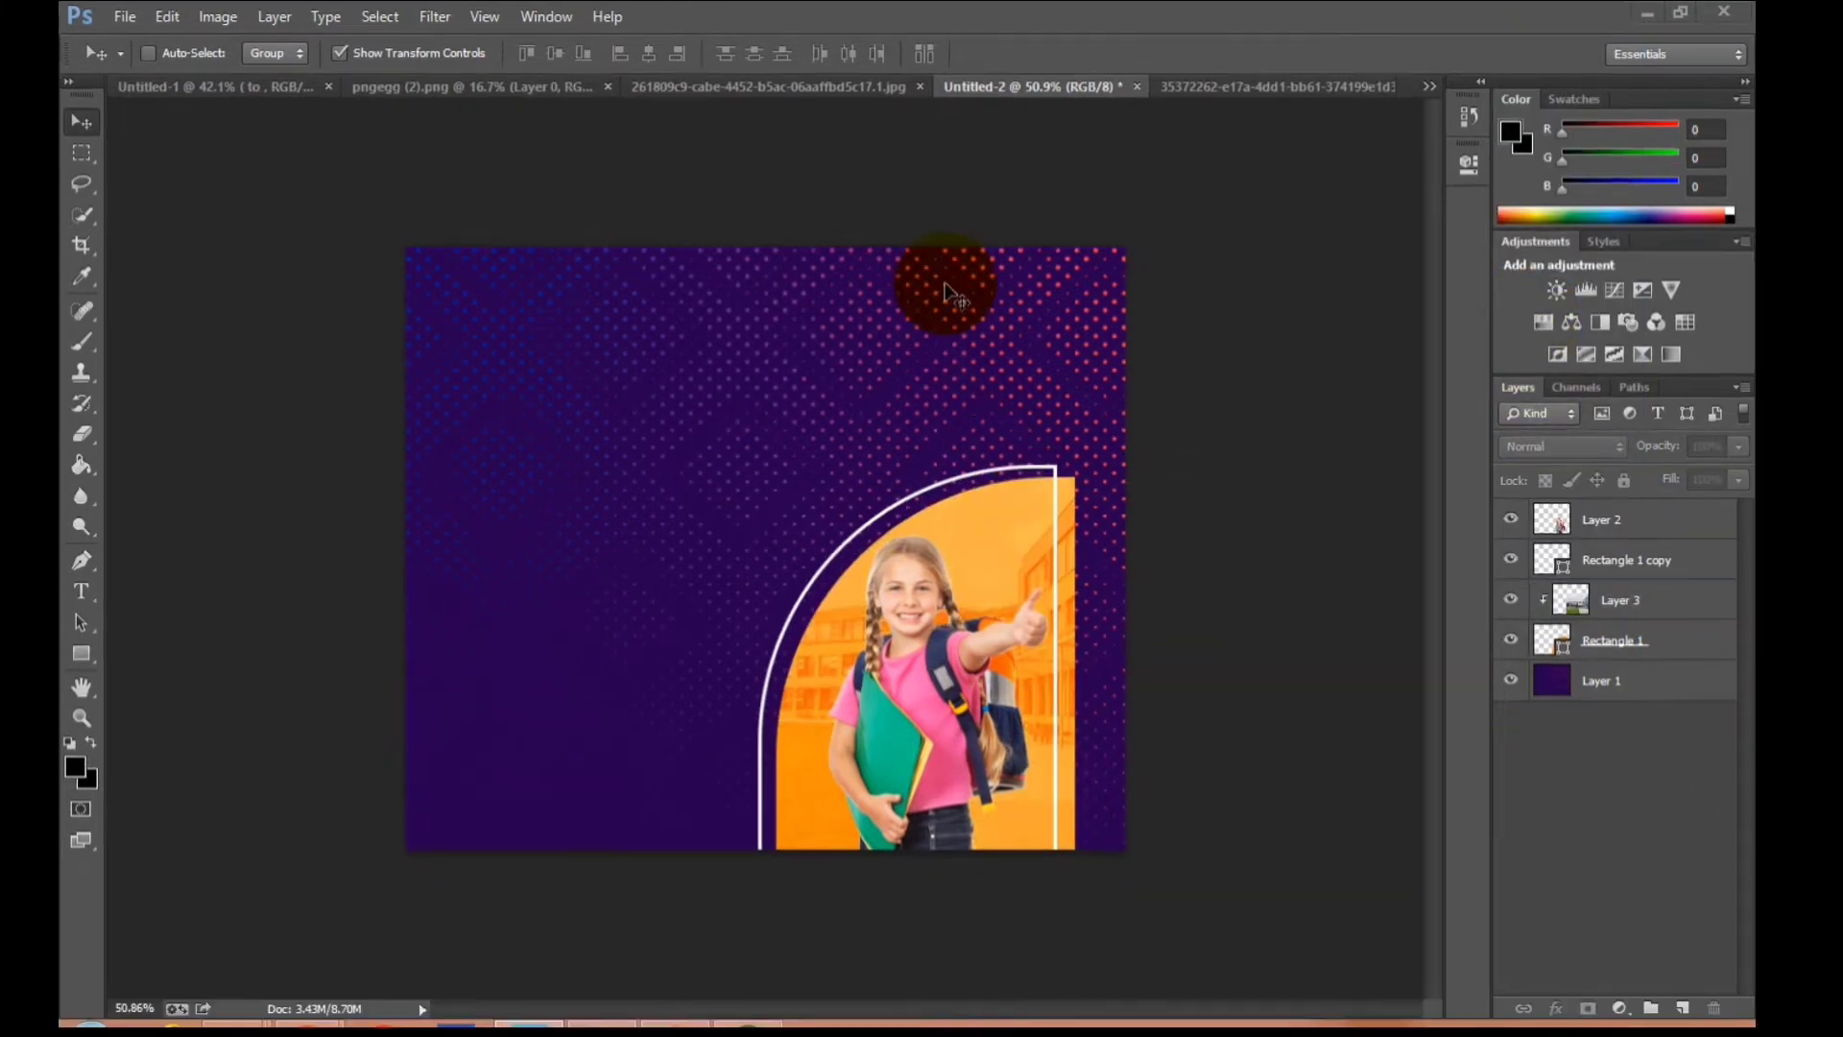
Bring a second copy of the school building photo into Untitled-2 and scale it down to about 32%.
click(1246, 105)
drag(675, 387, 792, 609)
scroll(801, 595, down, 4)
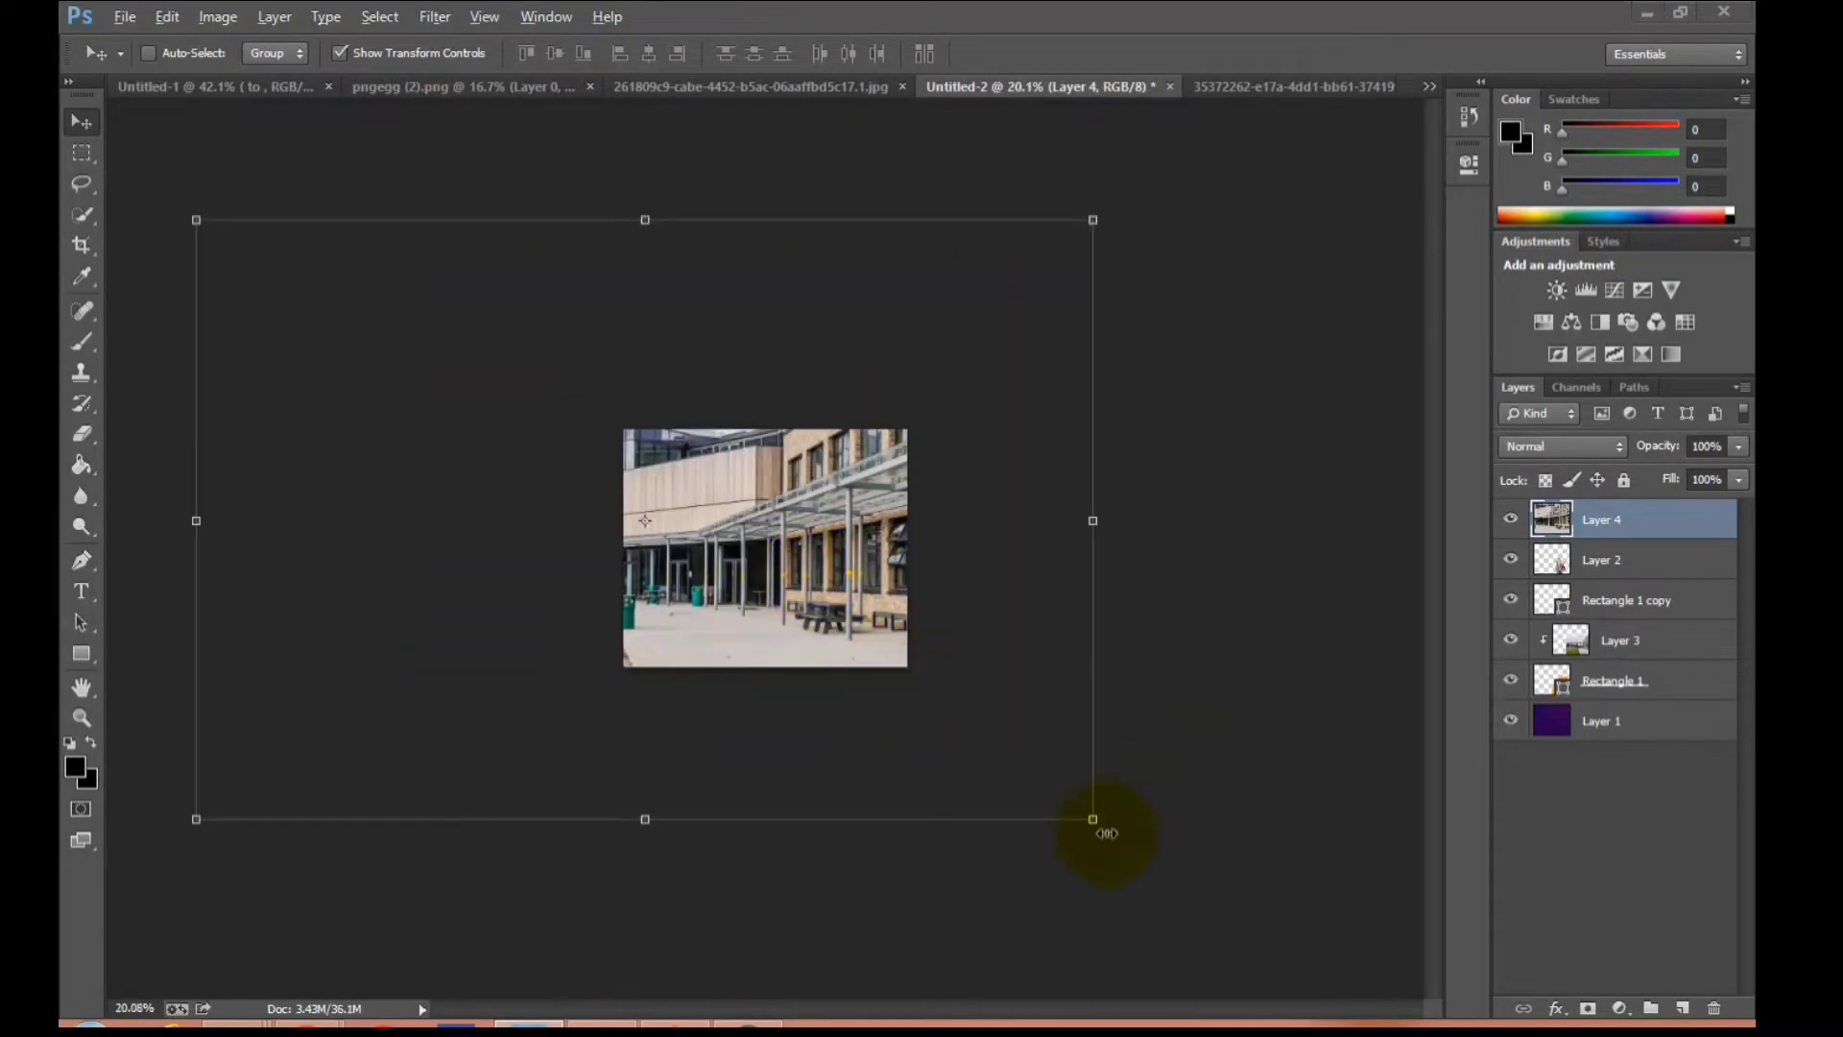
drag(1093, 819, 782, 617)
scroll(659, 506, up, 3)
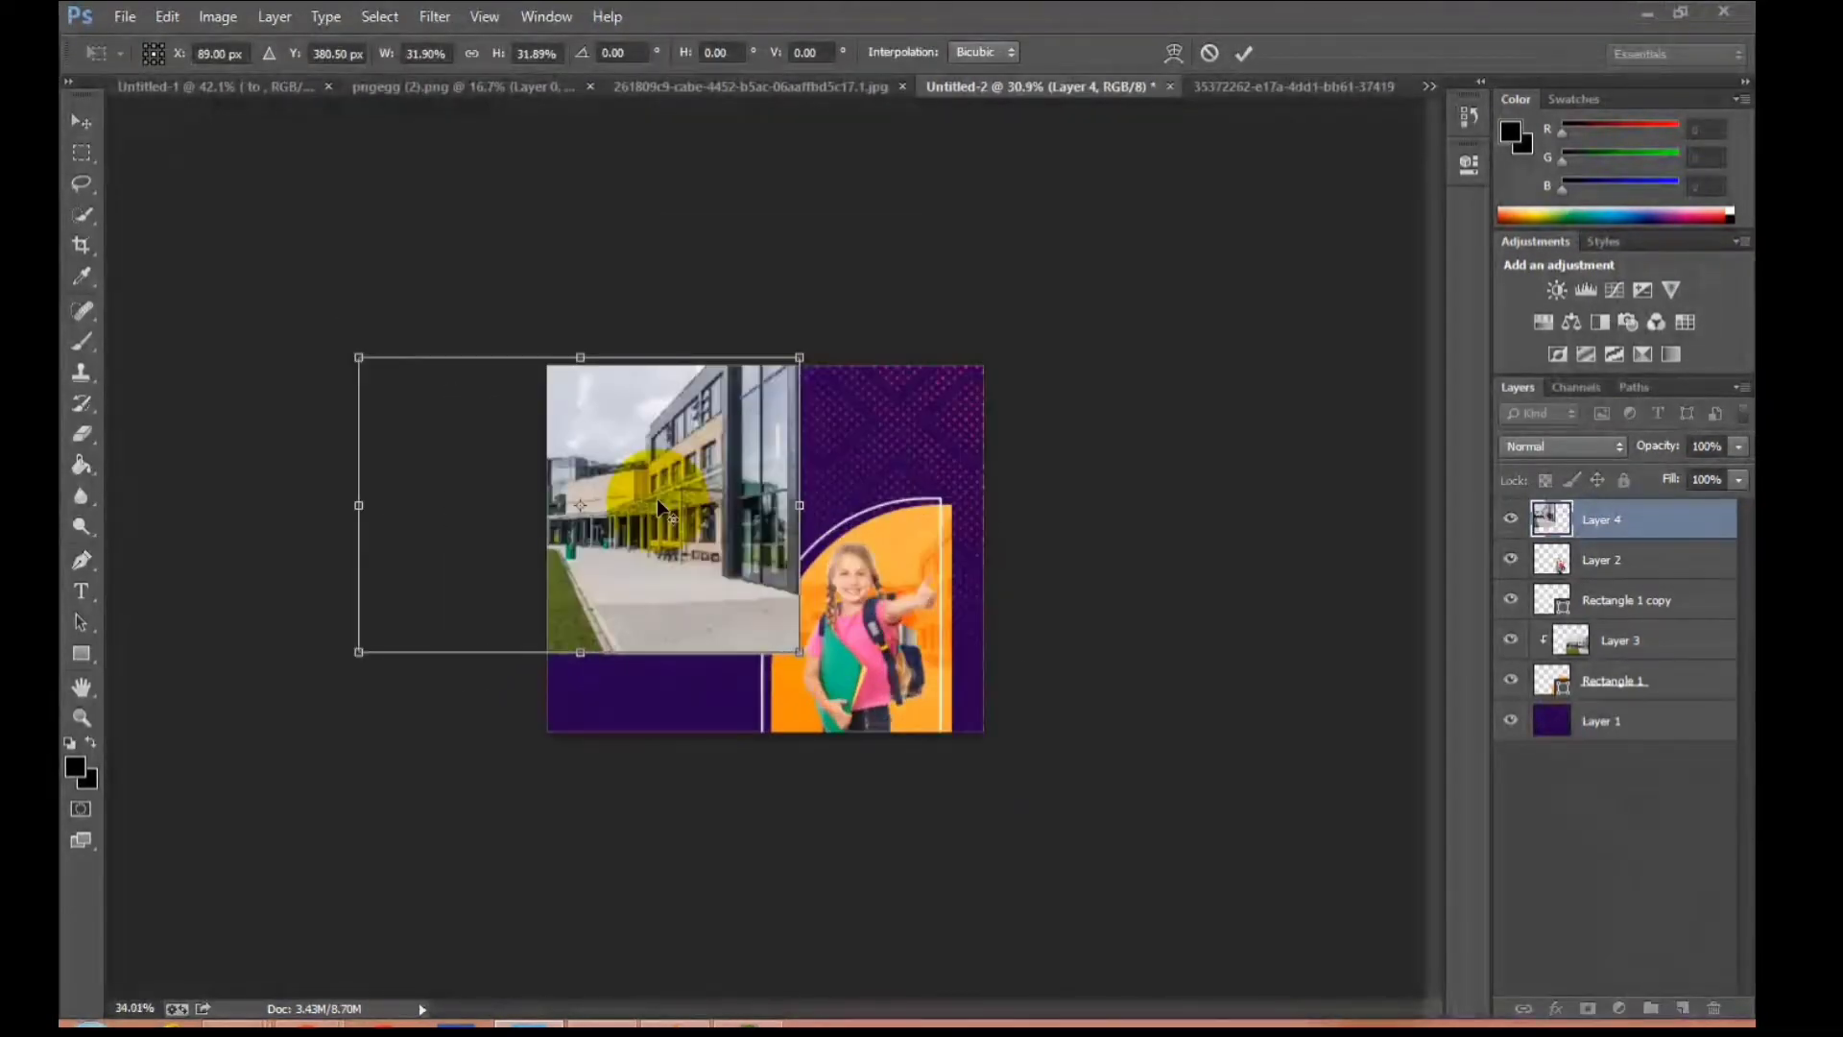
scroll(660, 507, up, 2)
Move and enlarge the second building photo until it covers the whole canvas, and apply the transform.
drag(740, 485, 902, 617)
drag(1063, 393, 1117, 336)
drag(770, 336, 762, 246)
click(1399, 774)
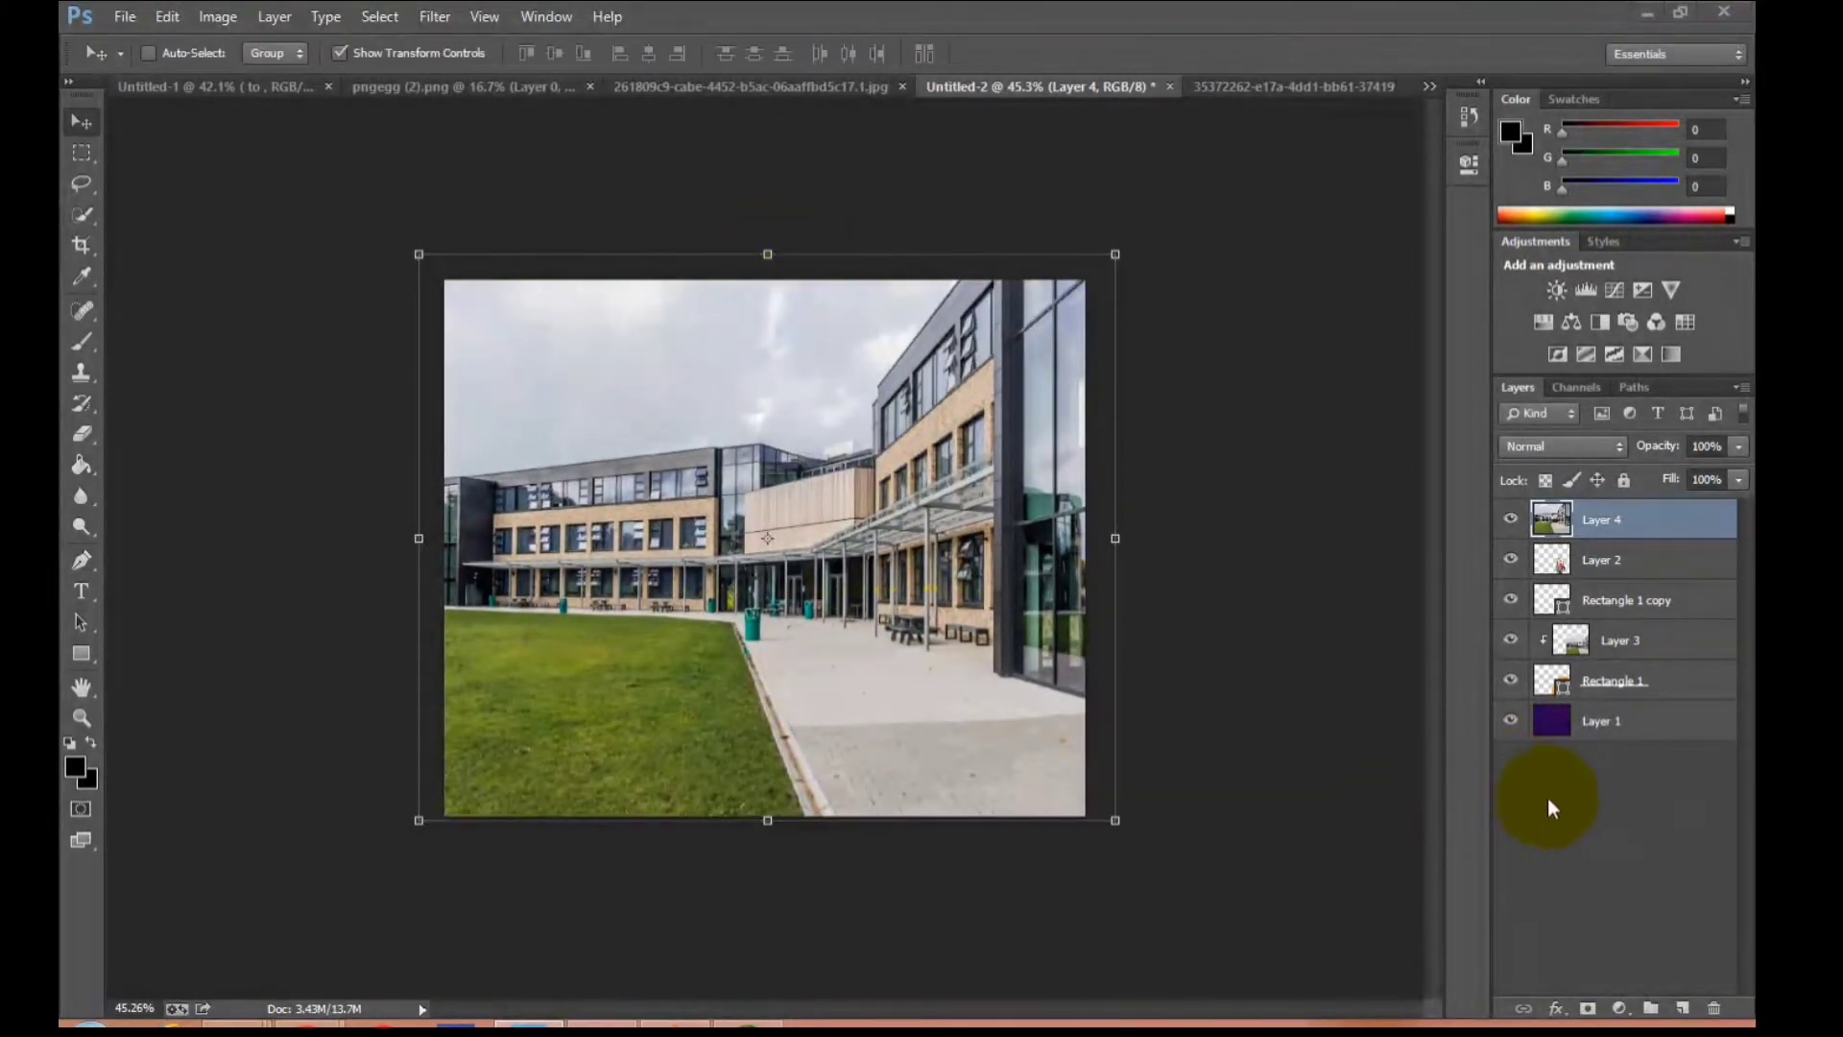
Move Layer 4 directly above the purple background layer and convert it to a smart object.
drag(1606, 517, 1613, 701)
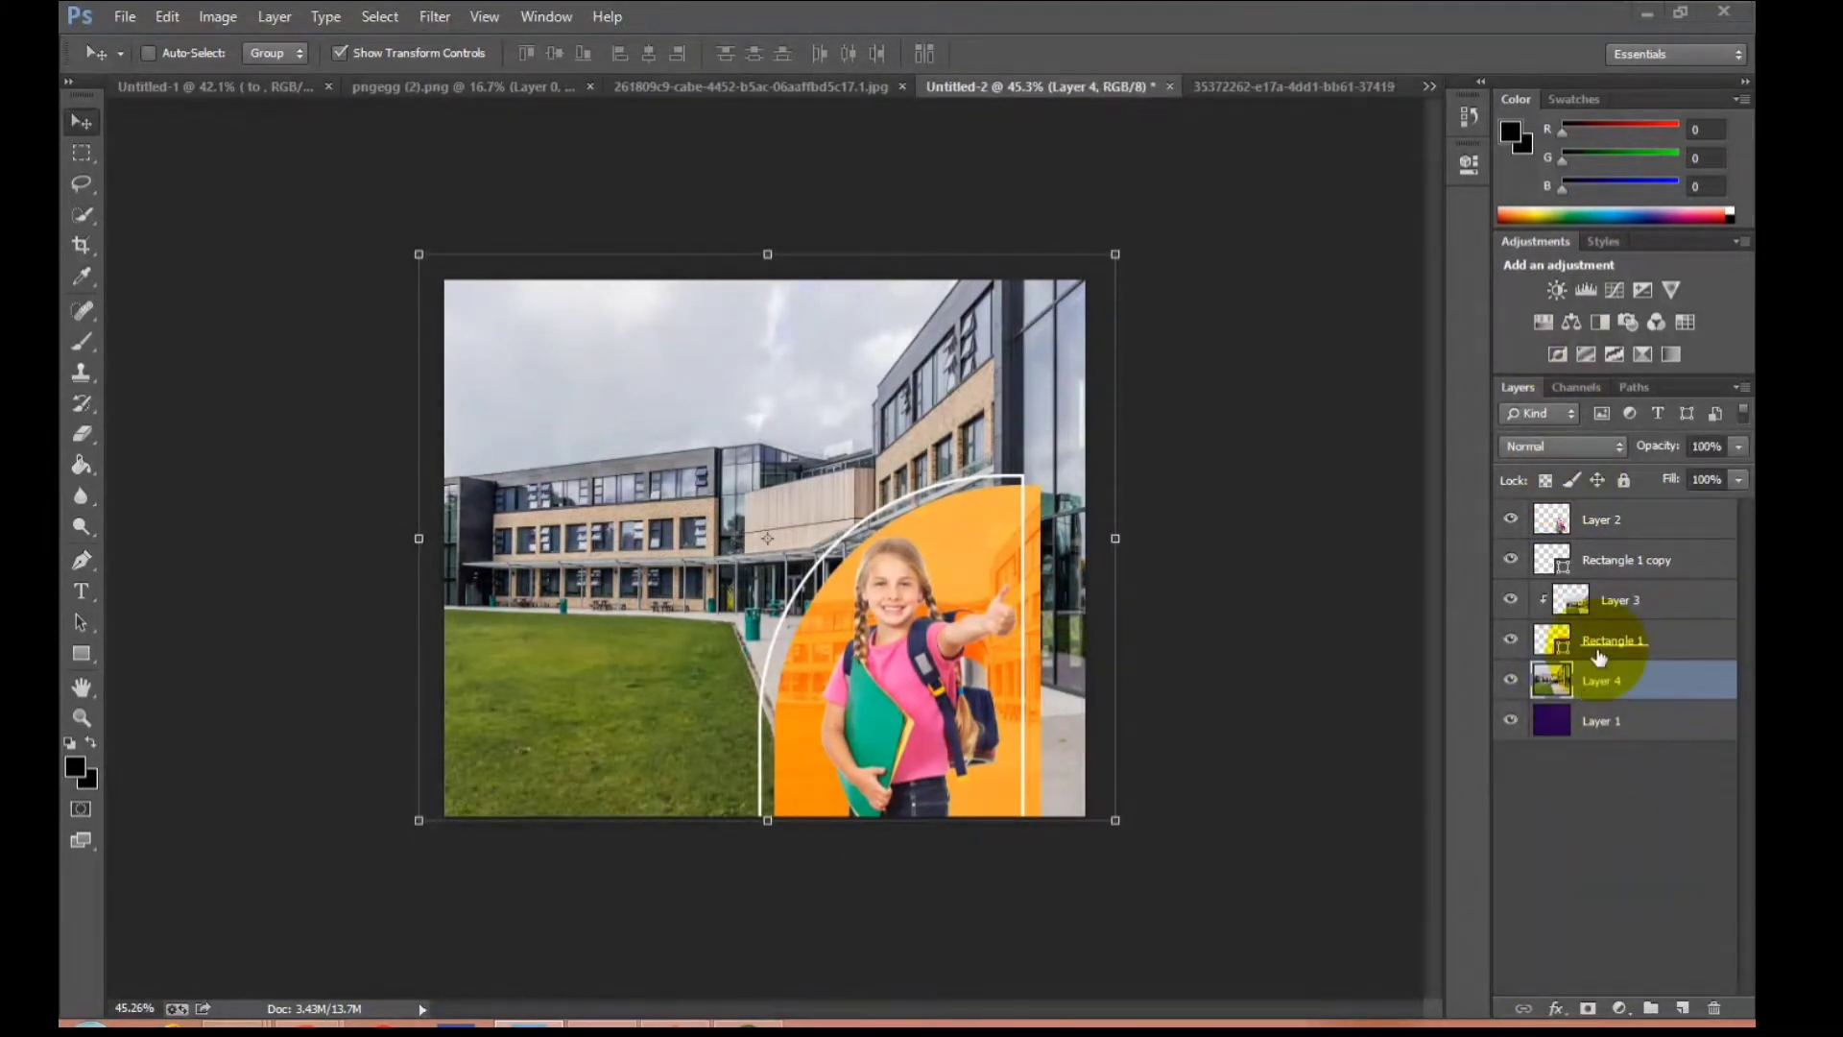
right_click(1609, 683)
click(1418, 309)
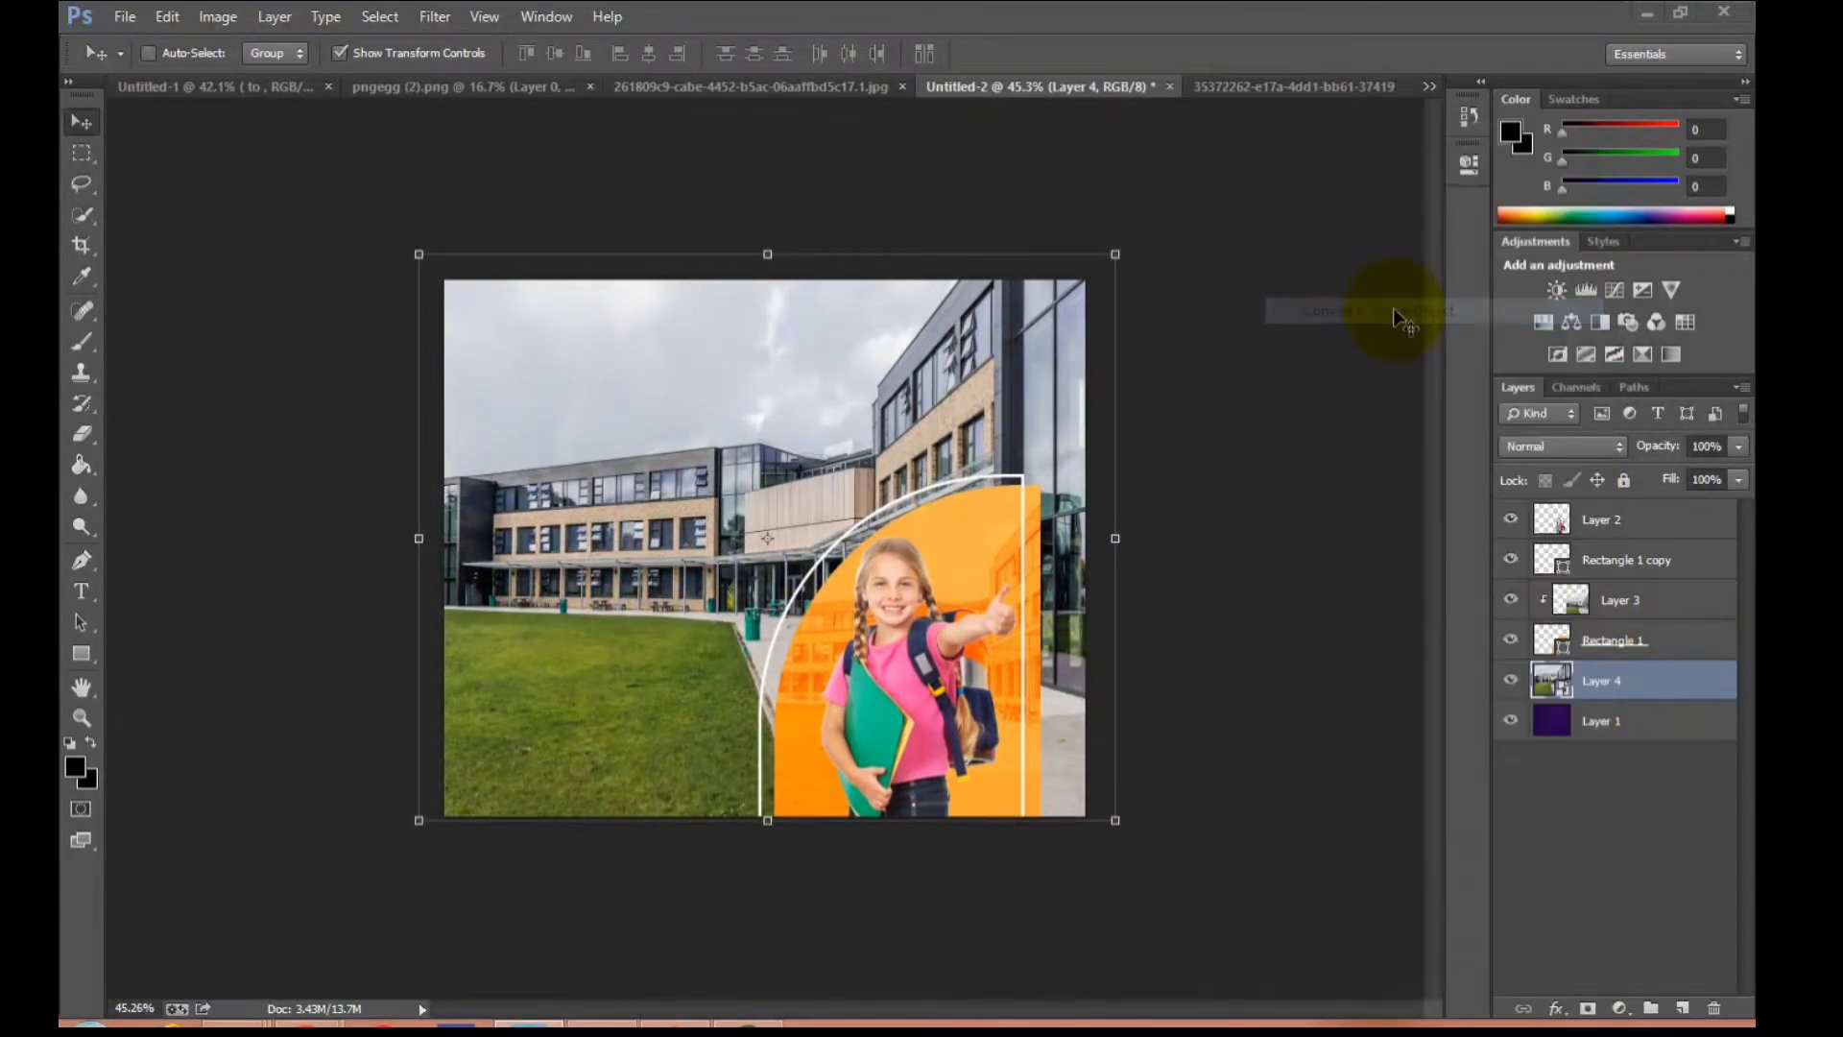
click(1616, 833)
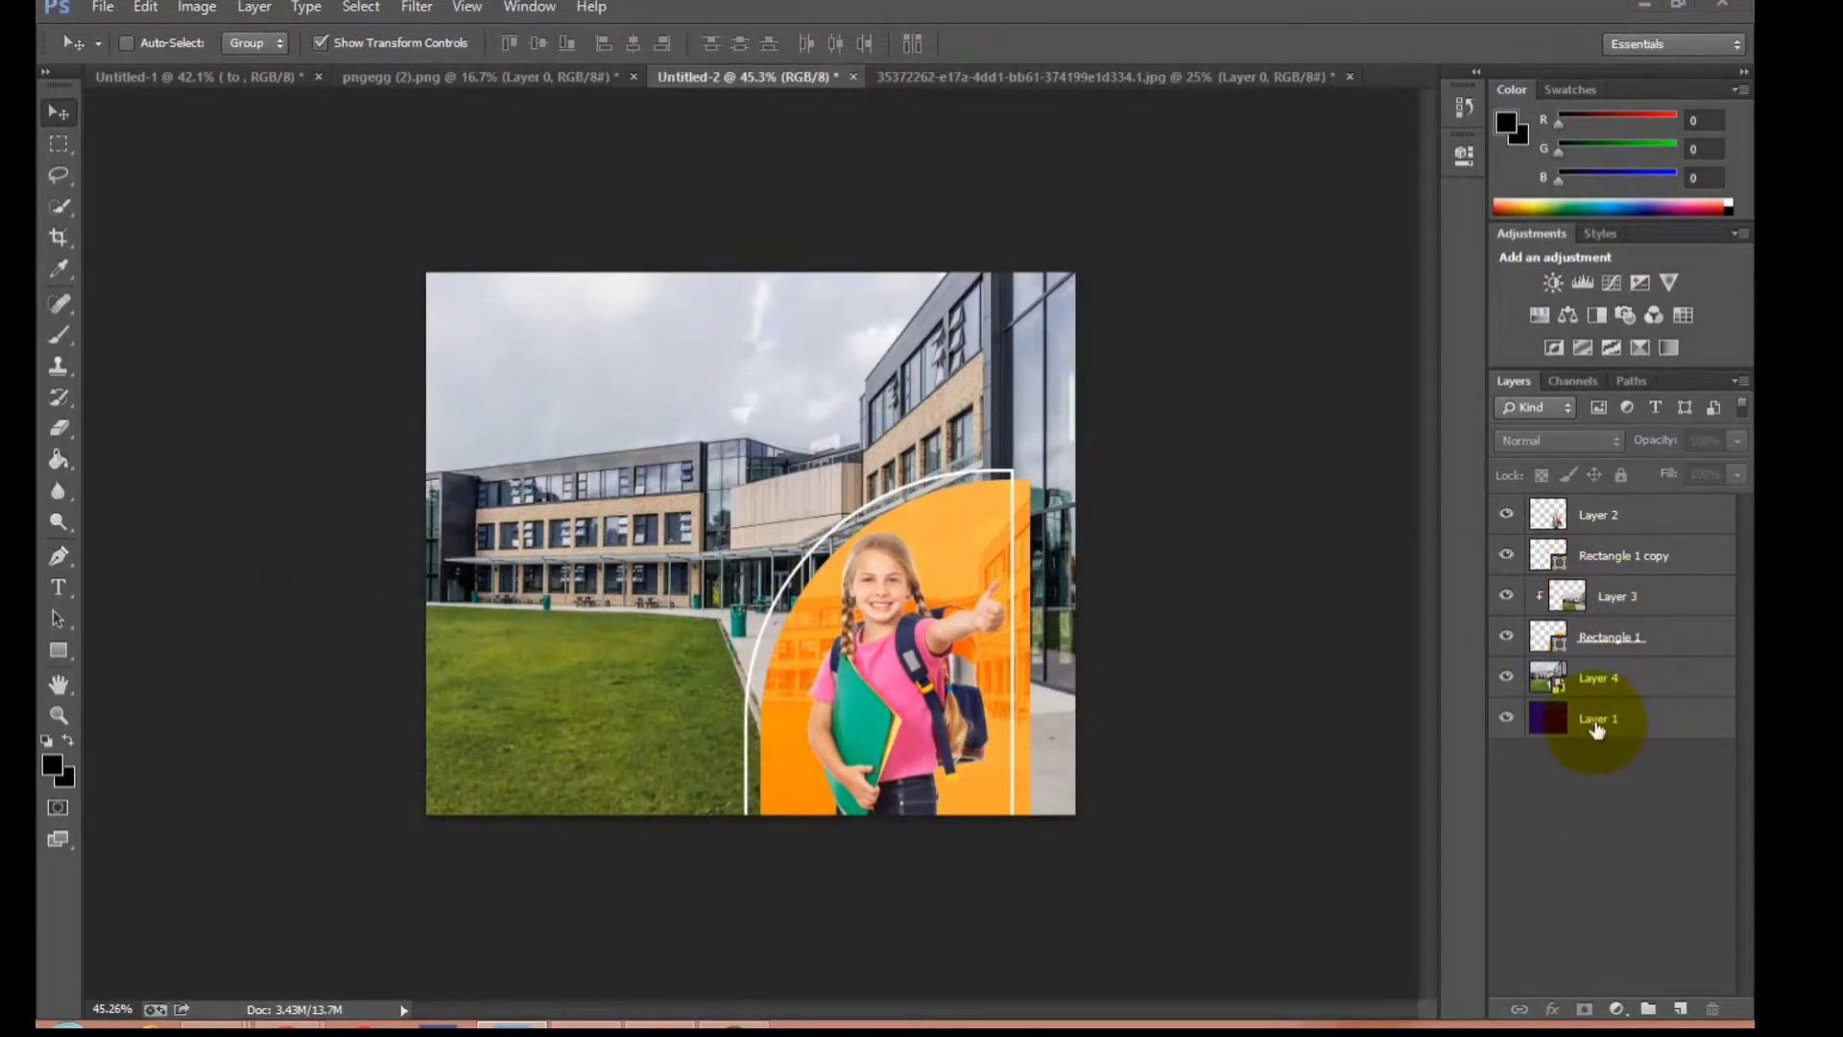
Open the contents of the Layer 4 smart object for editing.
click(1553, 684)
double_click(1555, 682)
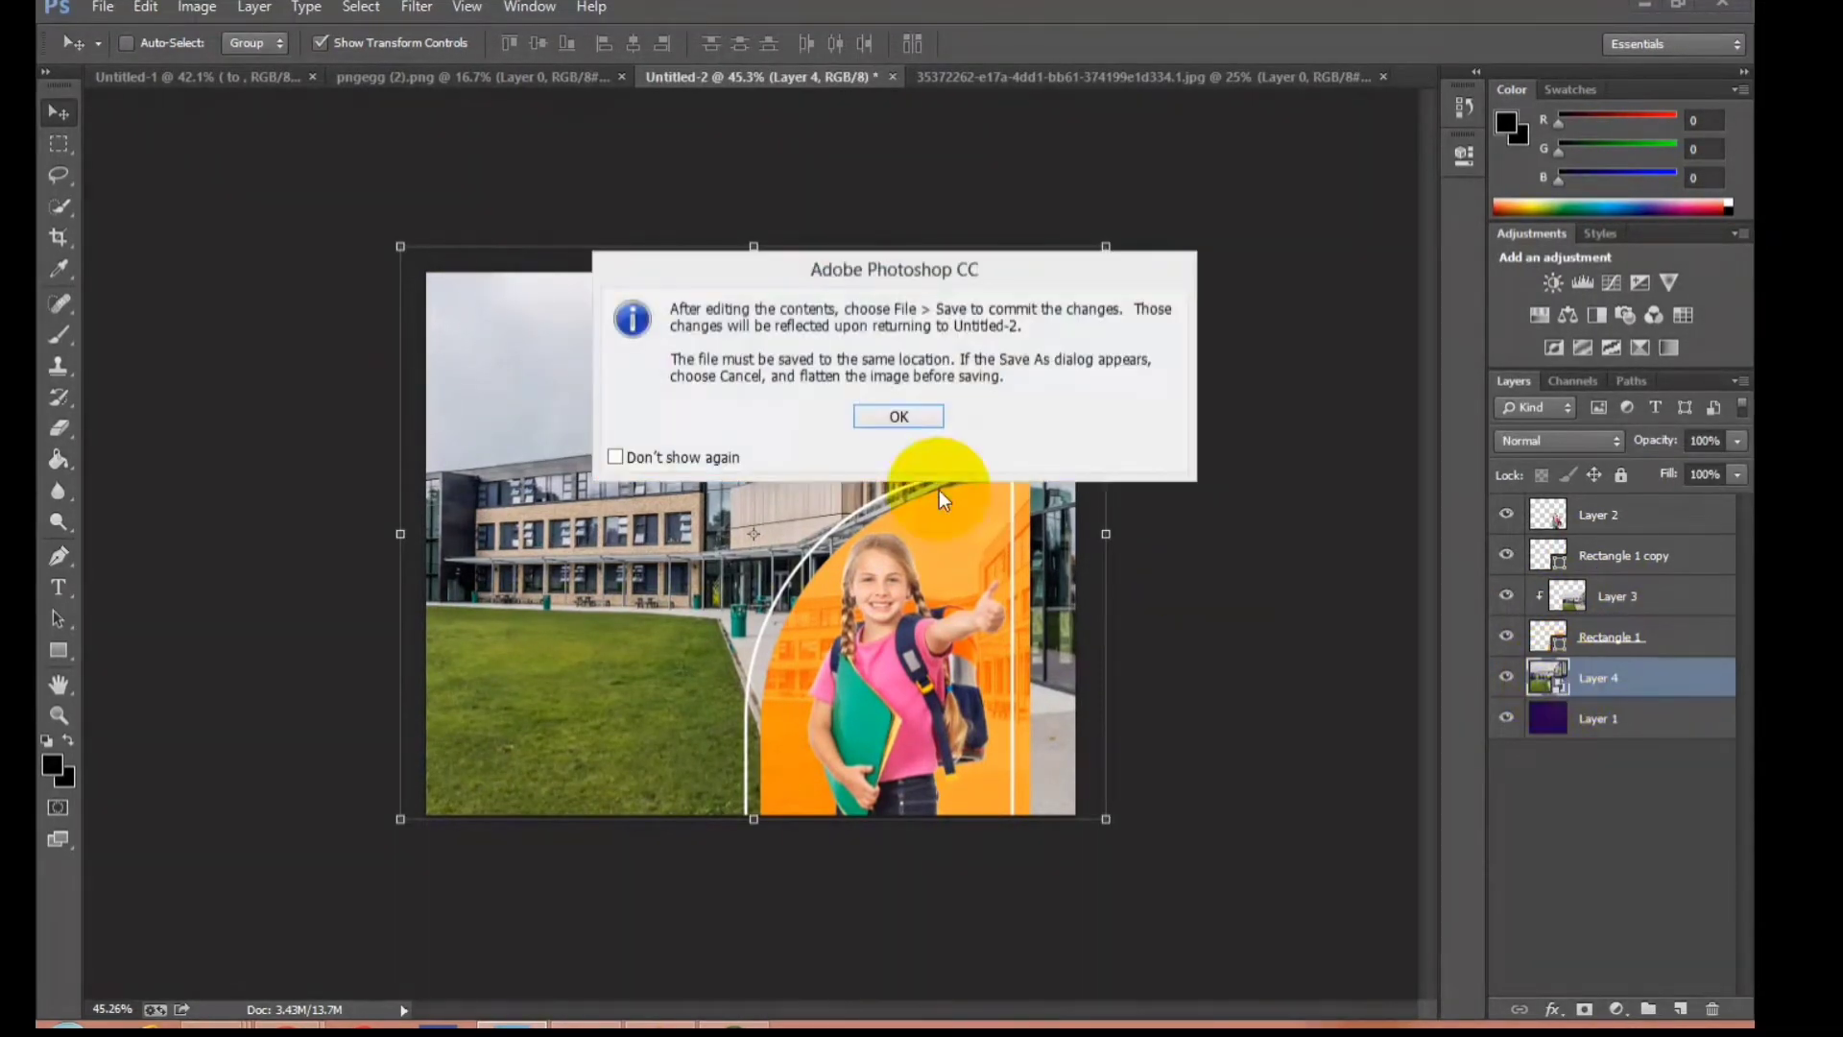
click(898, 412)
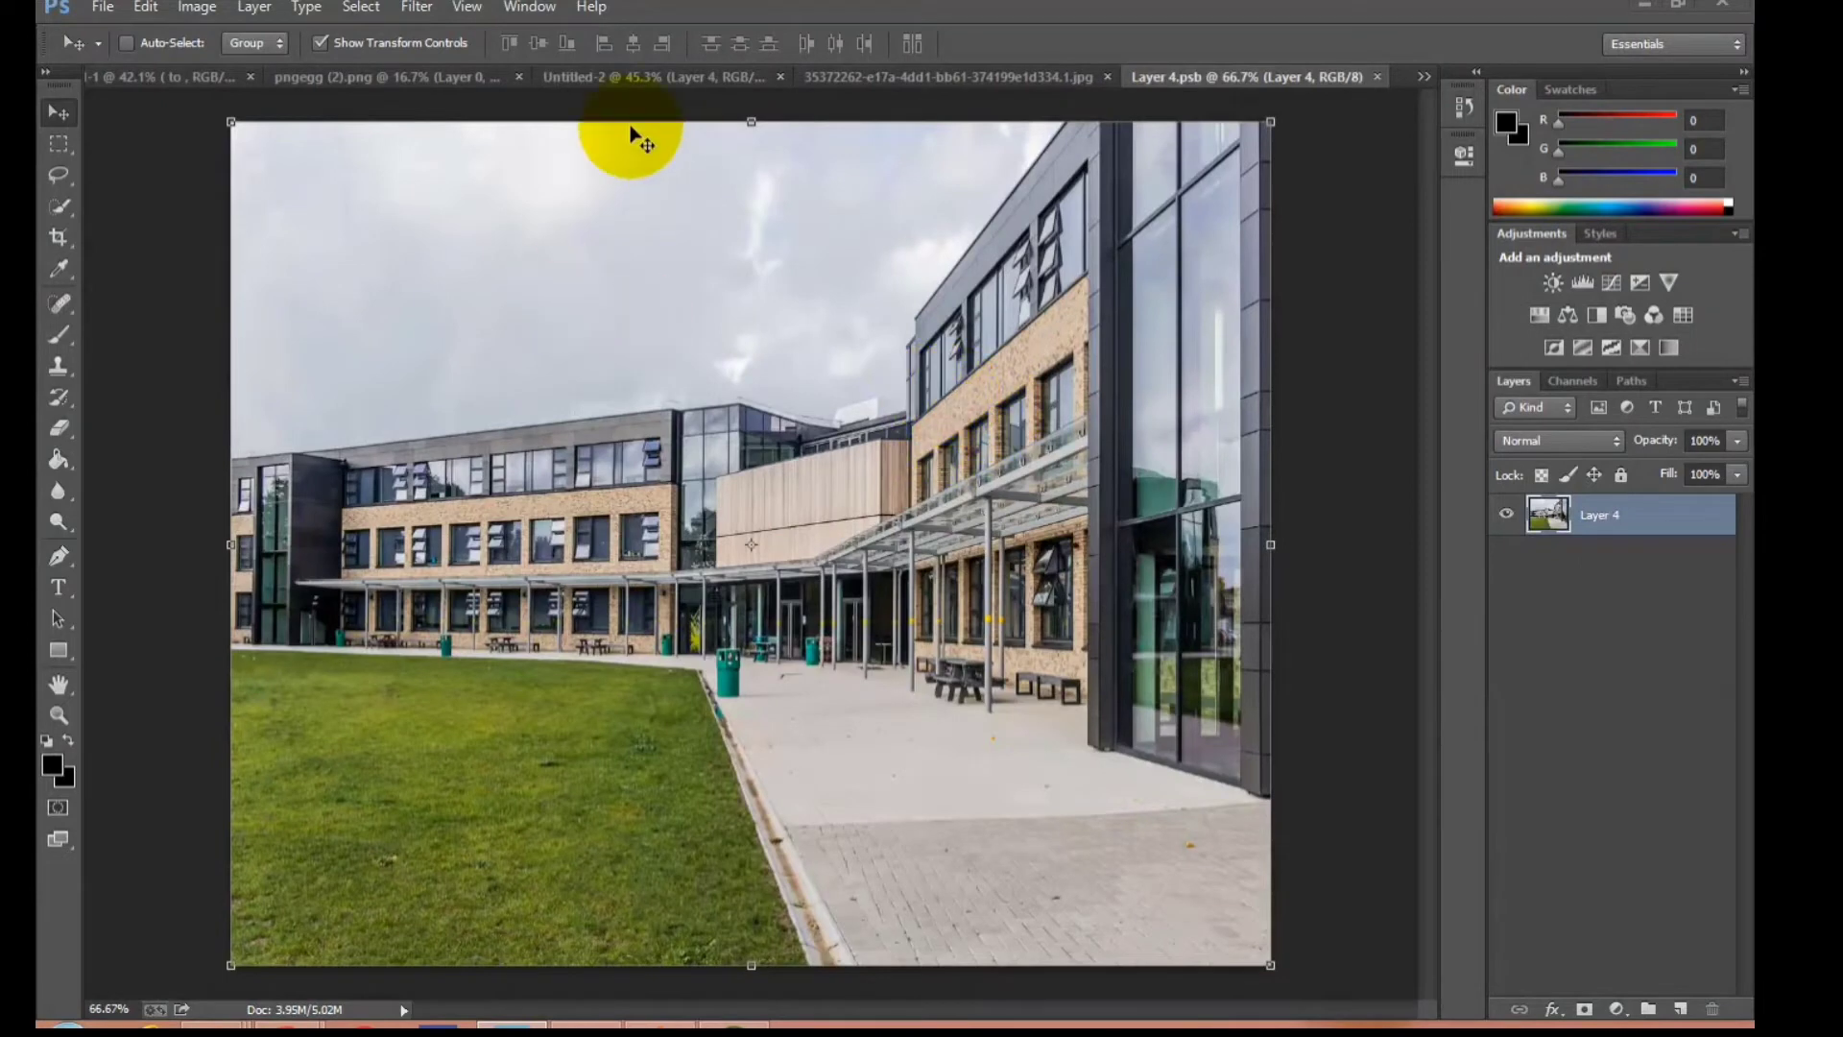
Apply the Filter Gallery's Cutout filter to the building photo with 4 levels, edge simplicity 4 and edge fidelity 2.
click(436, 10)
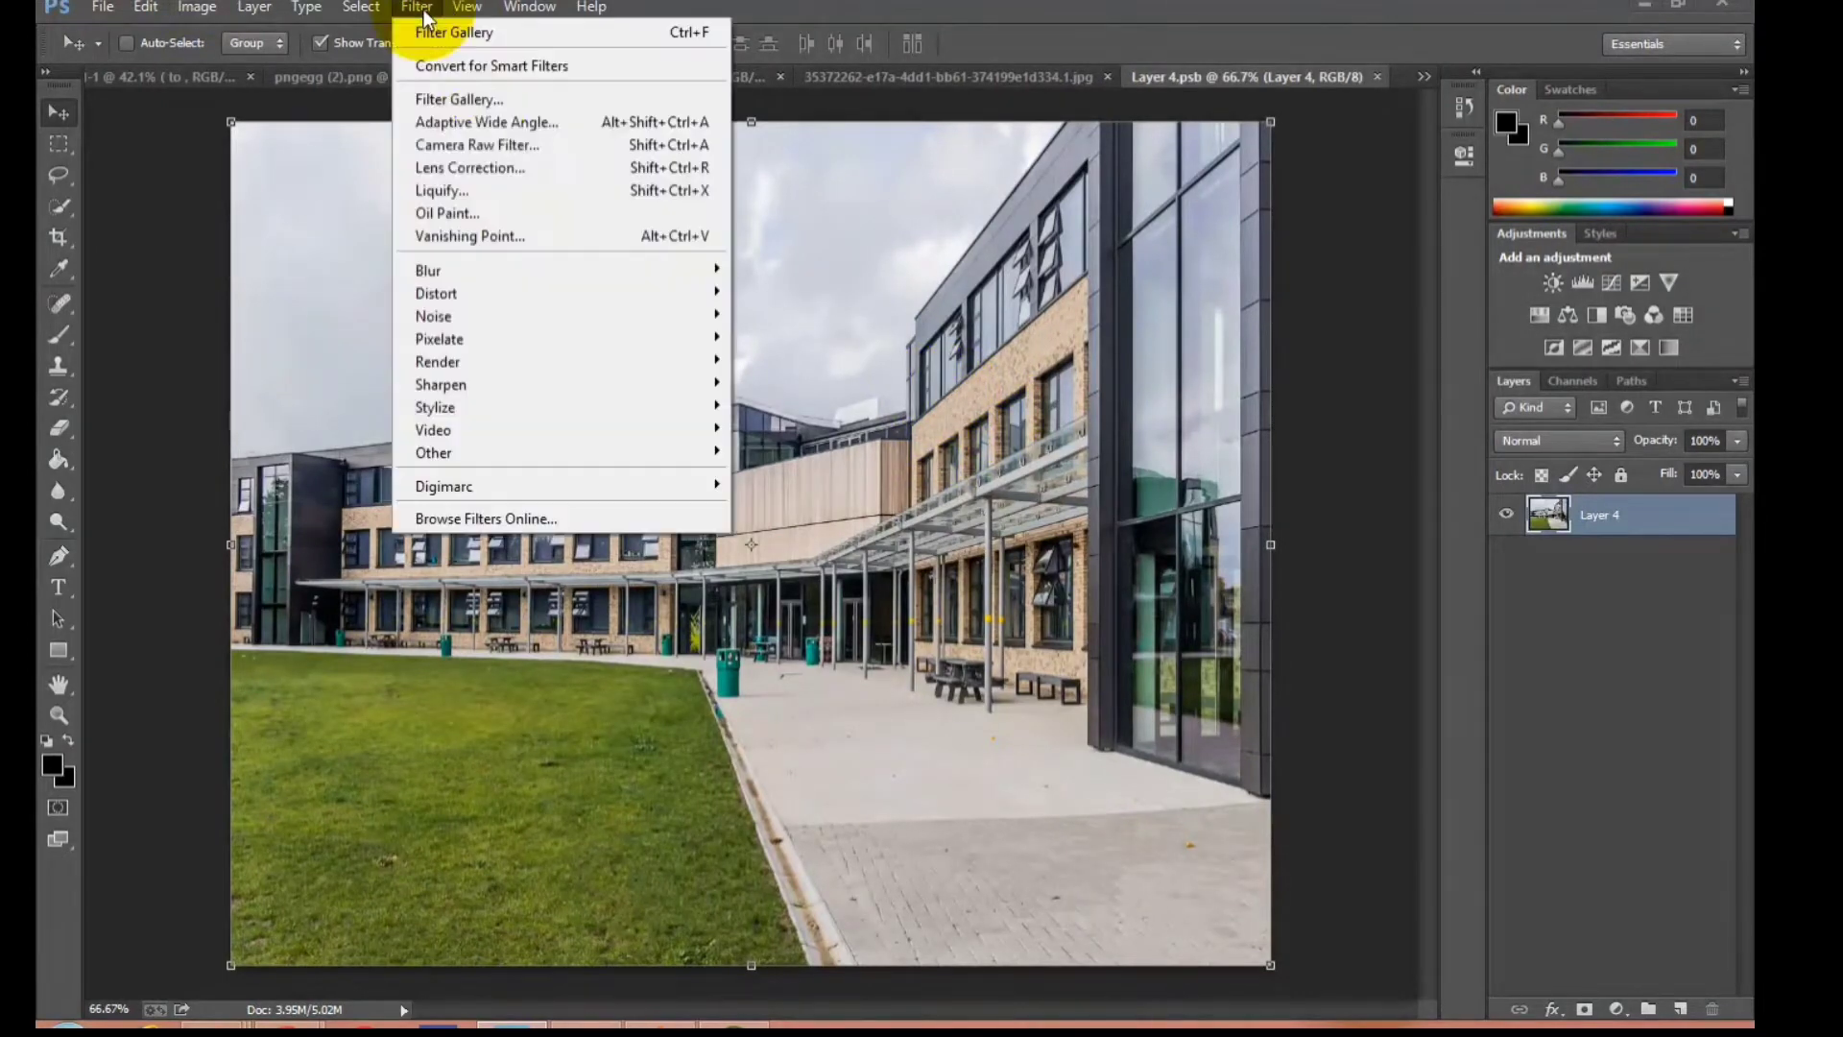
click(471, 102)
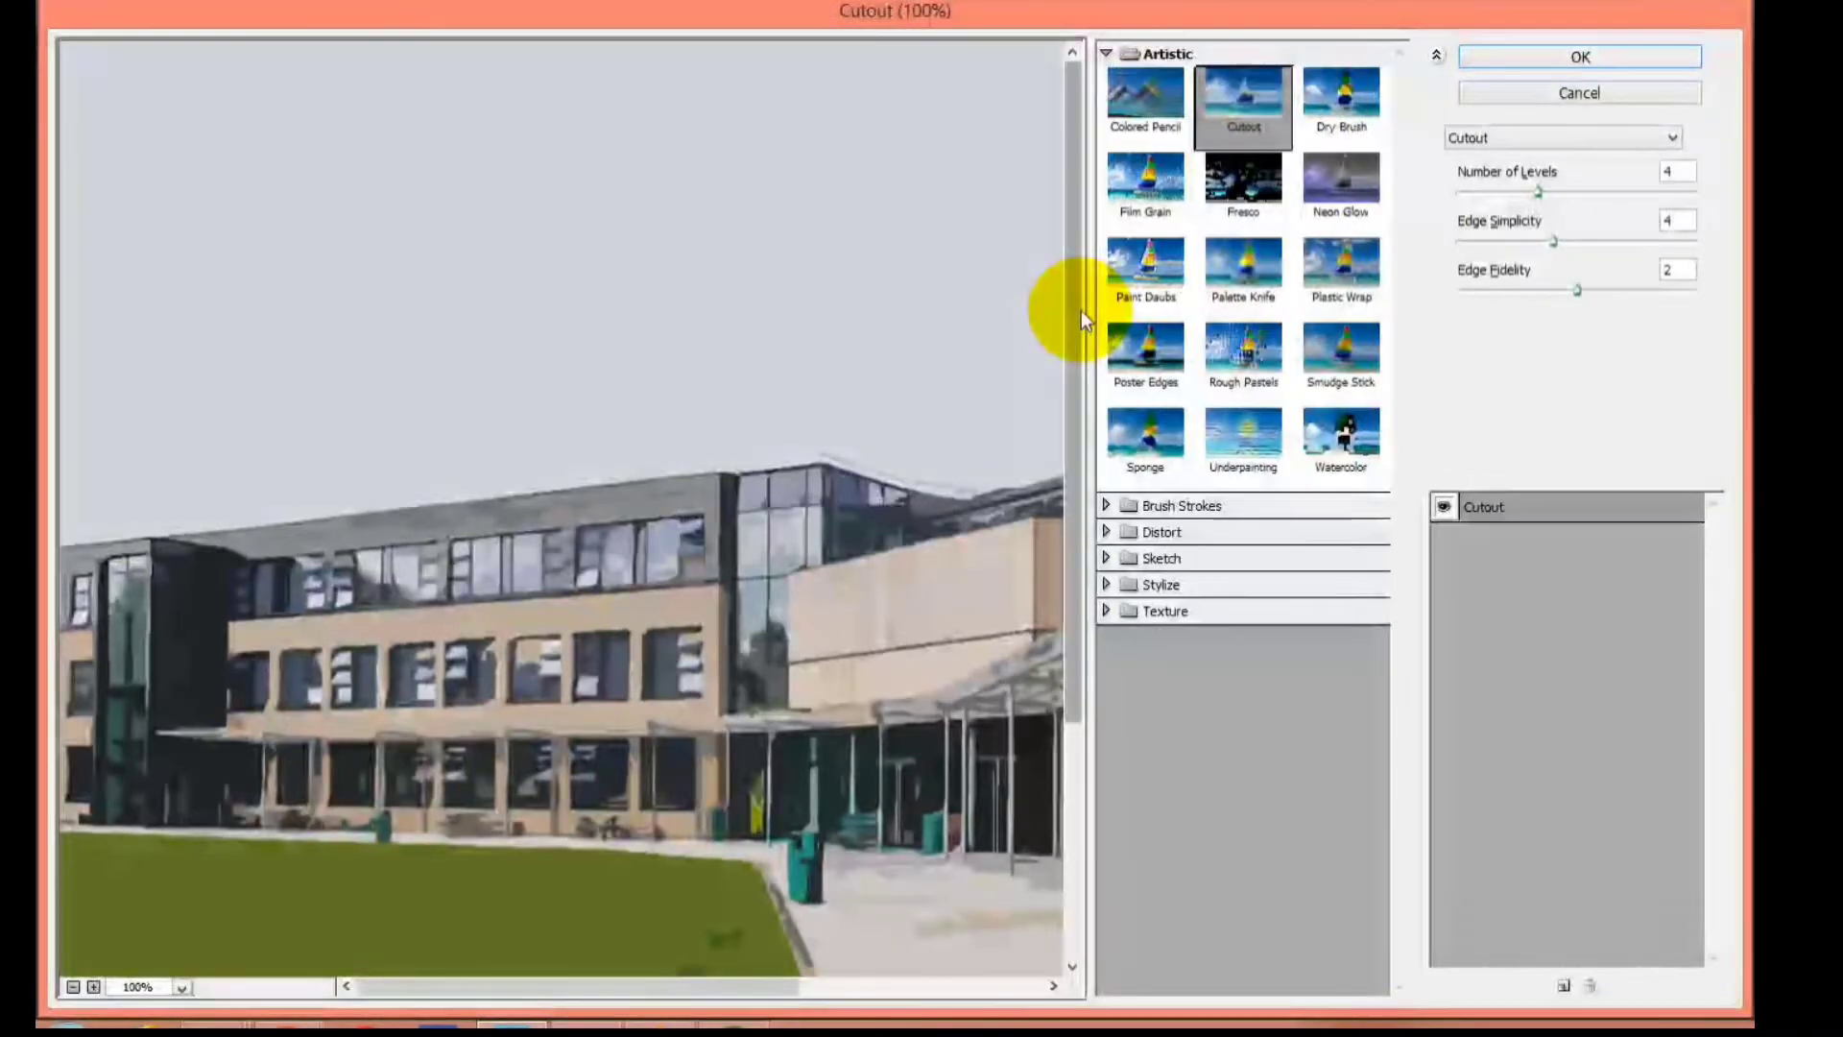
click(1257, 188)
click(1311, 142)
click(1257, 108)
click(1161, 187)
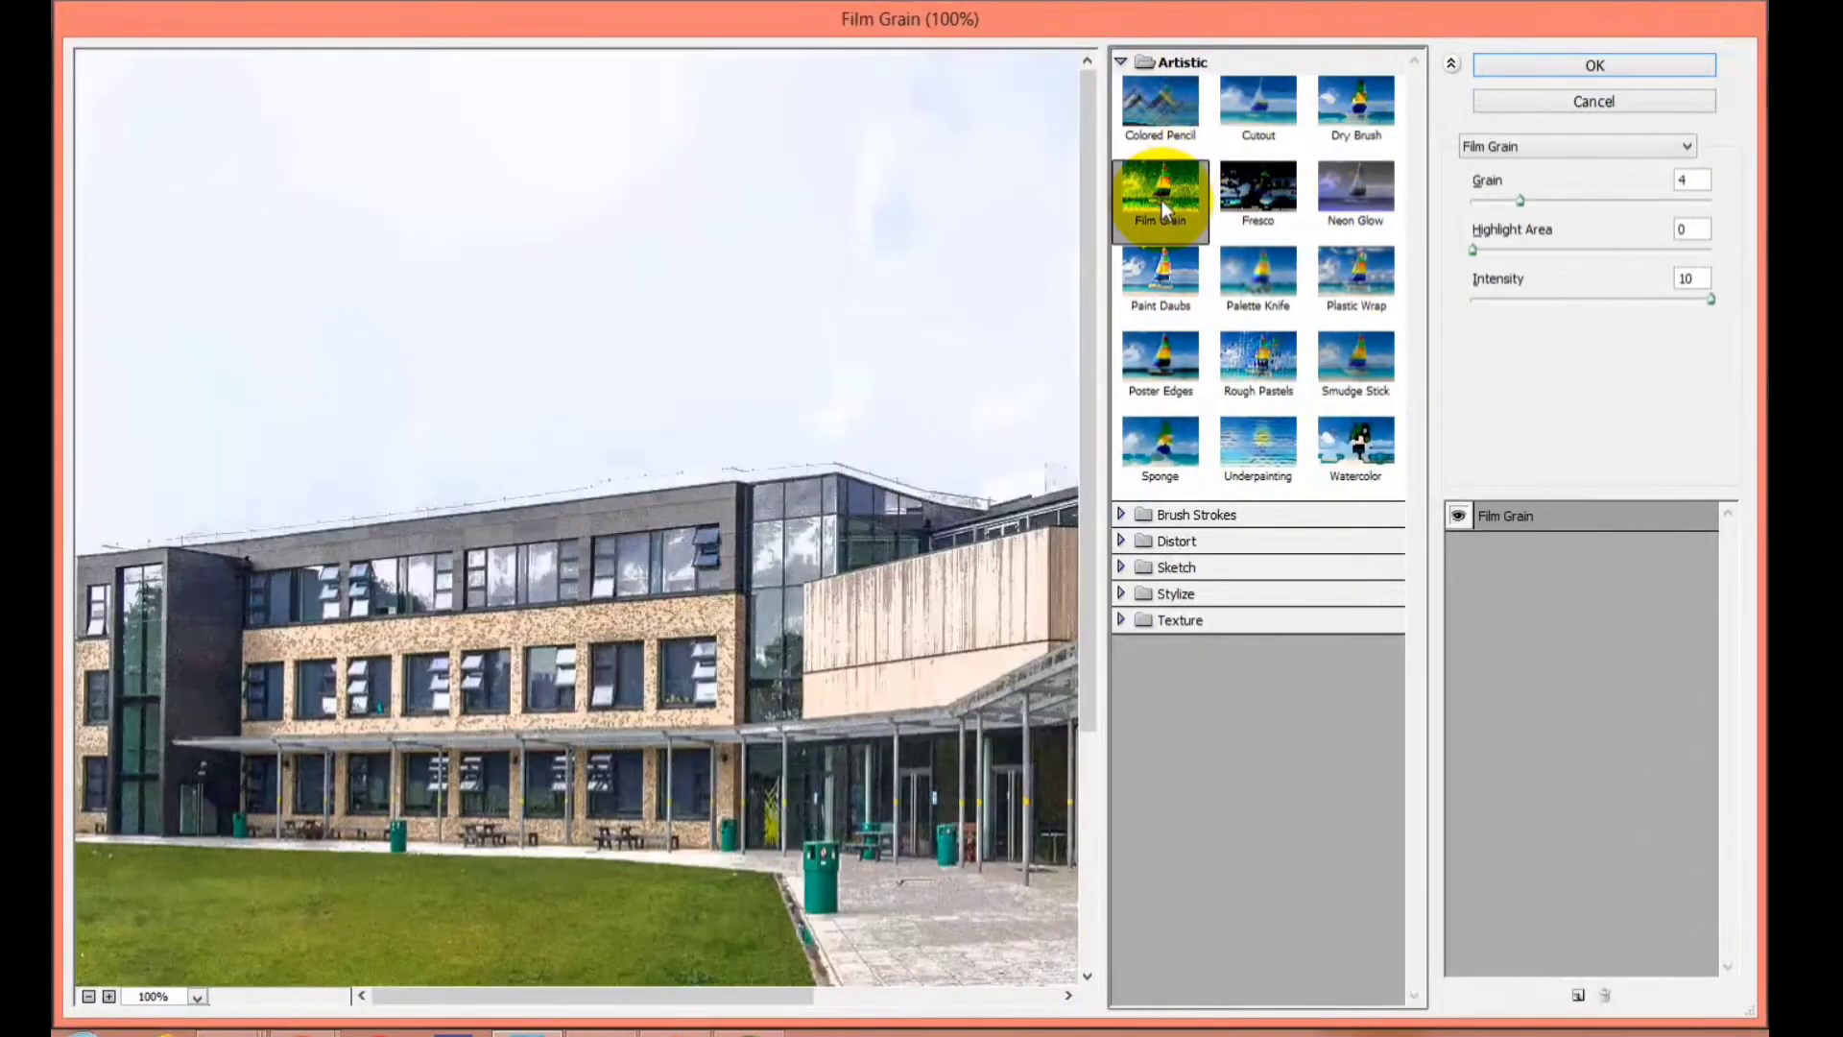
click(1252, 101)
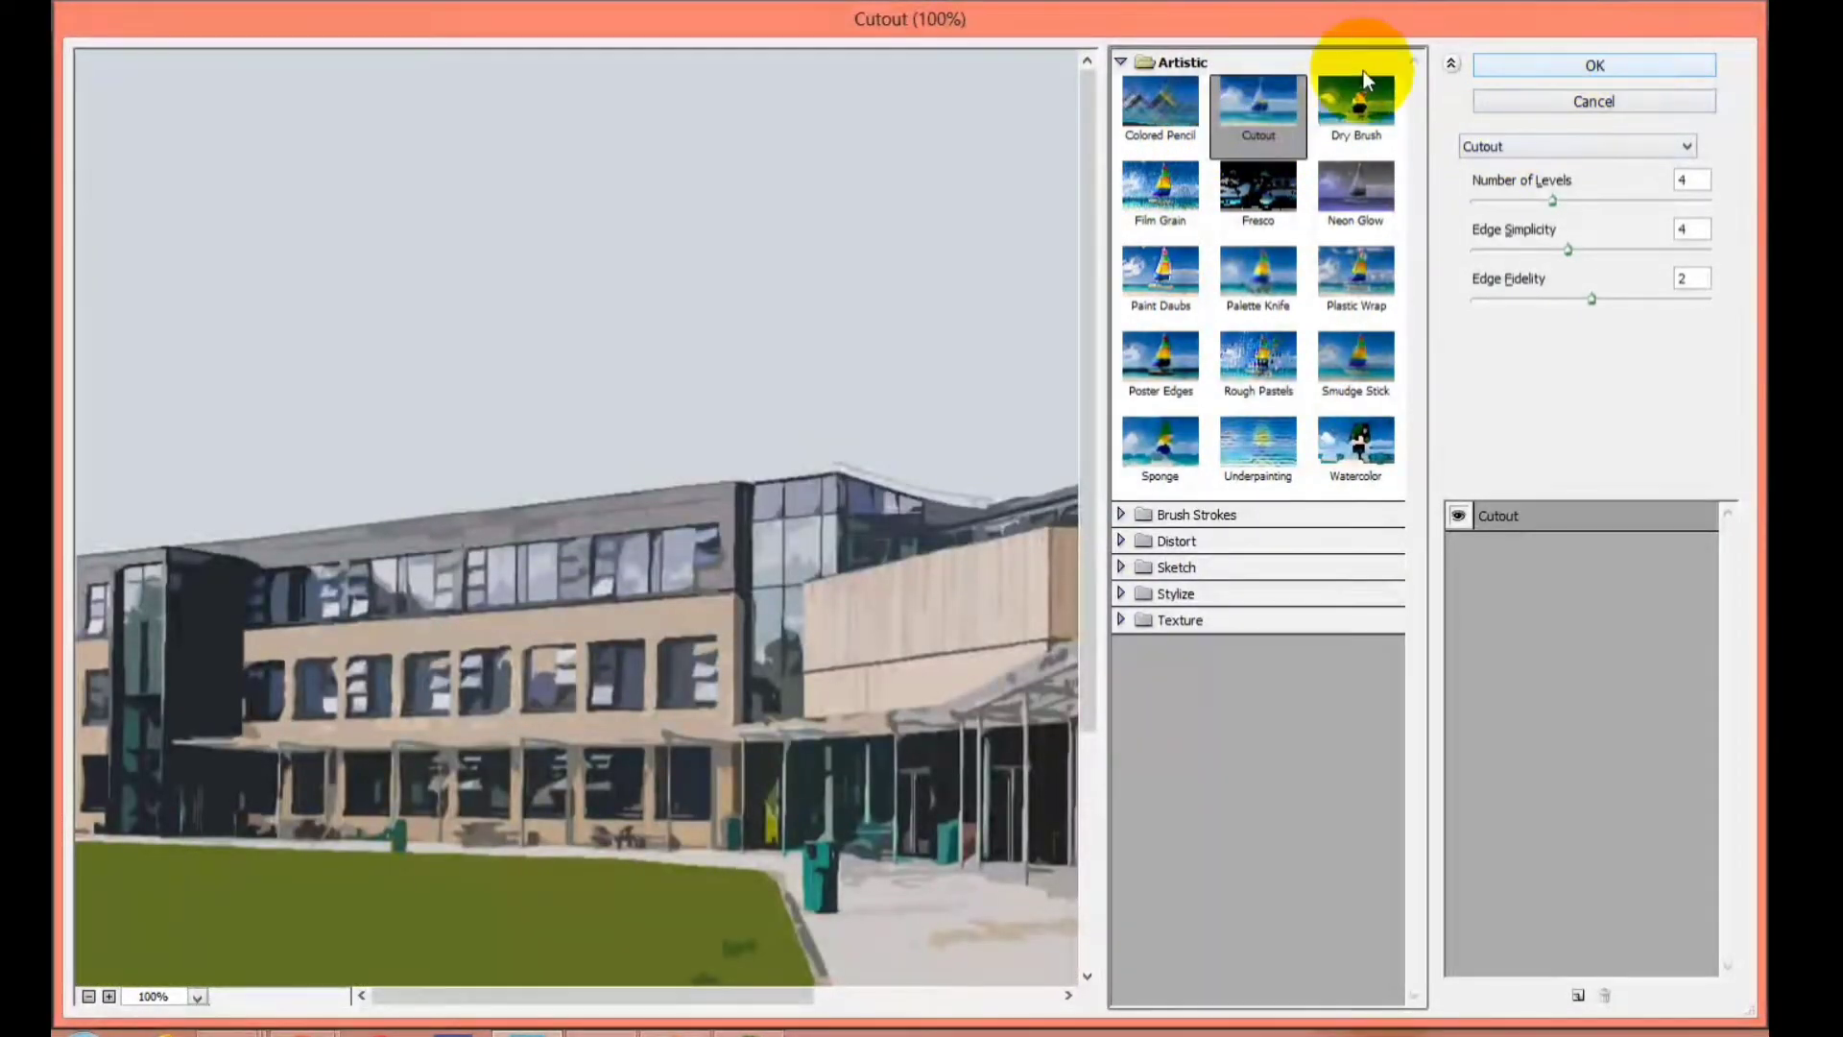
click(1531, 69)
Save and close the Layer 4 smart object contents and set Layer 4's blend mode to Soft Light in Untitled-2.
click(1389, 85)
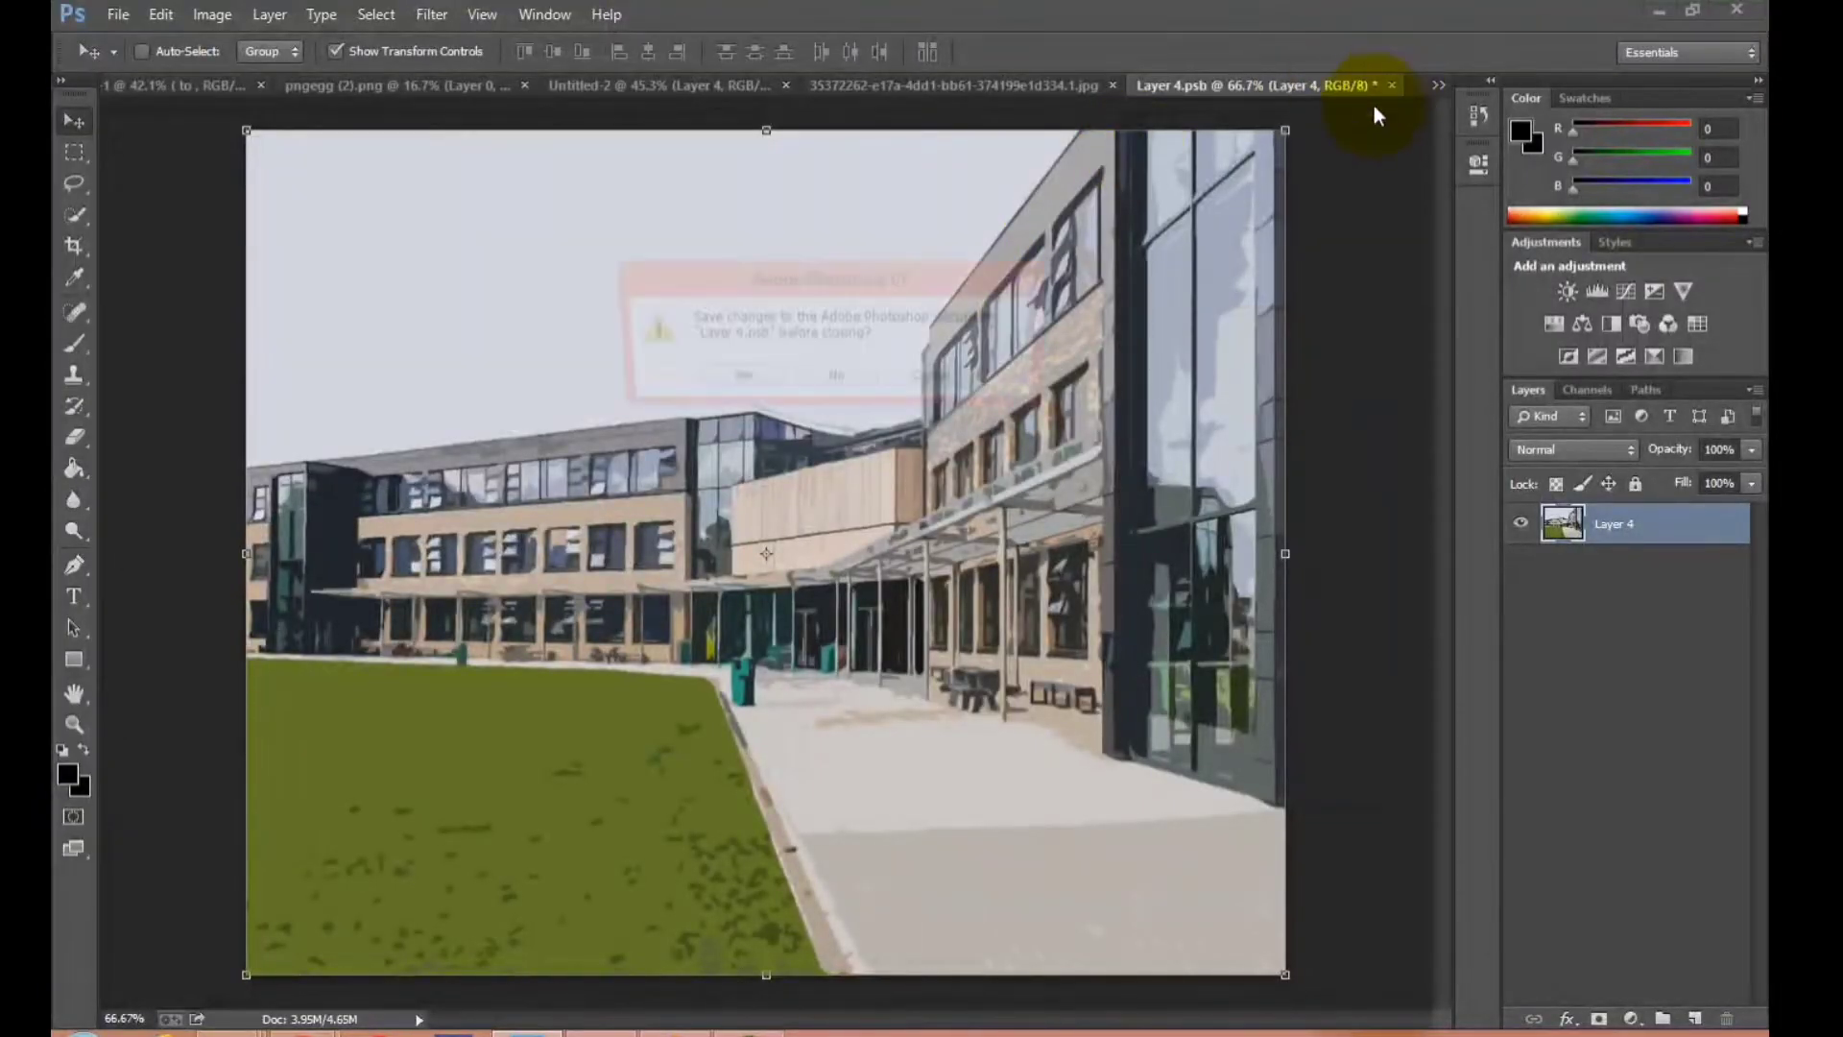
click(737, 374)
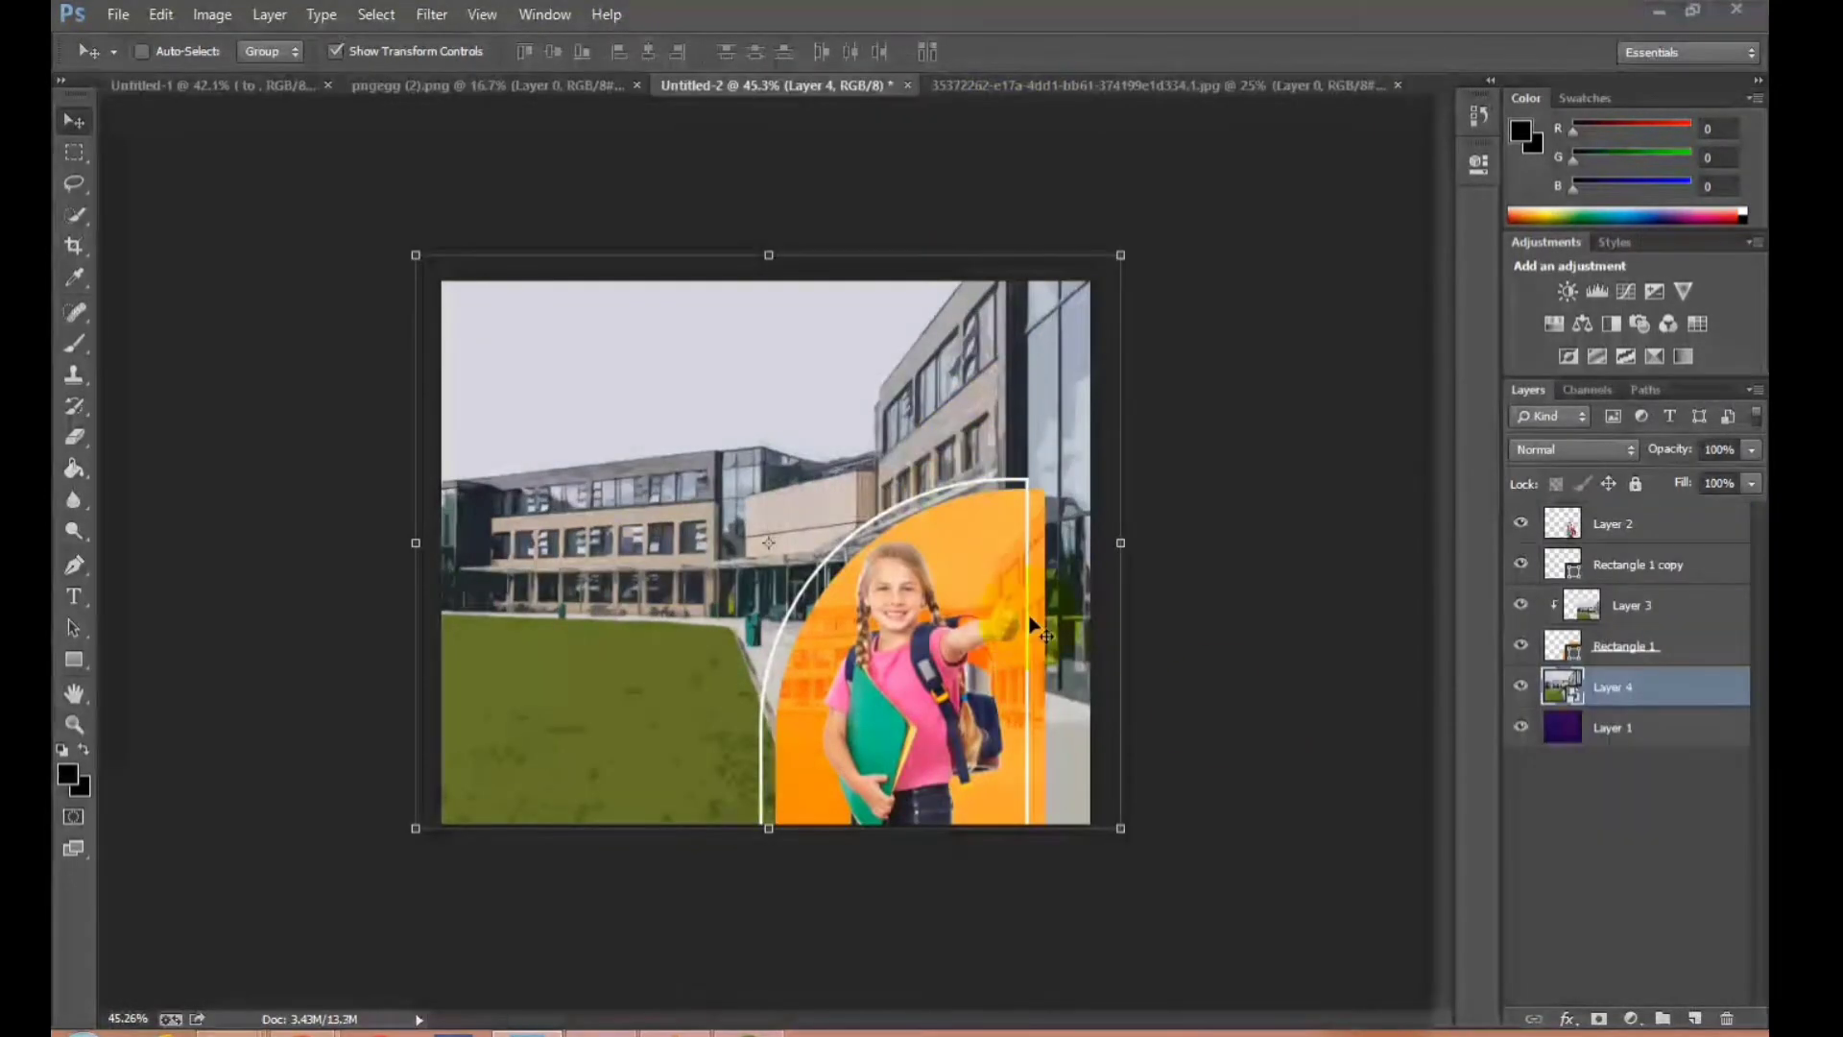
click(1574, 449)
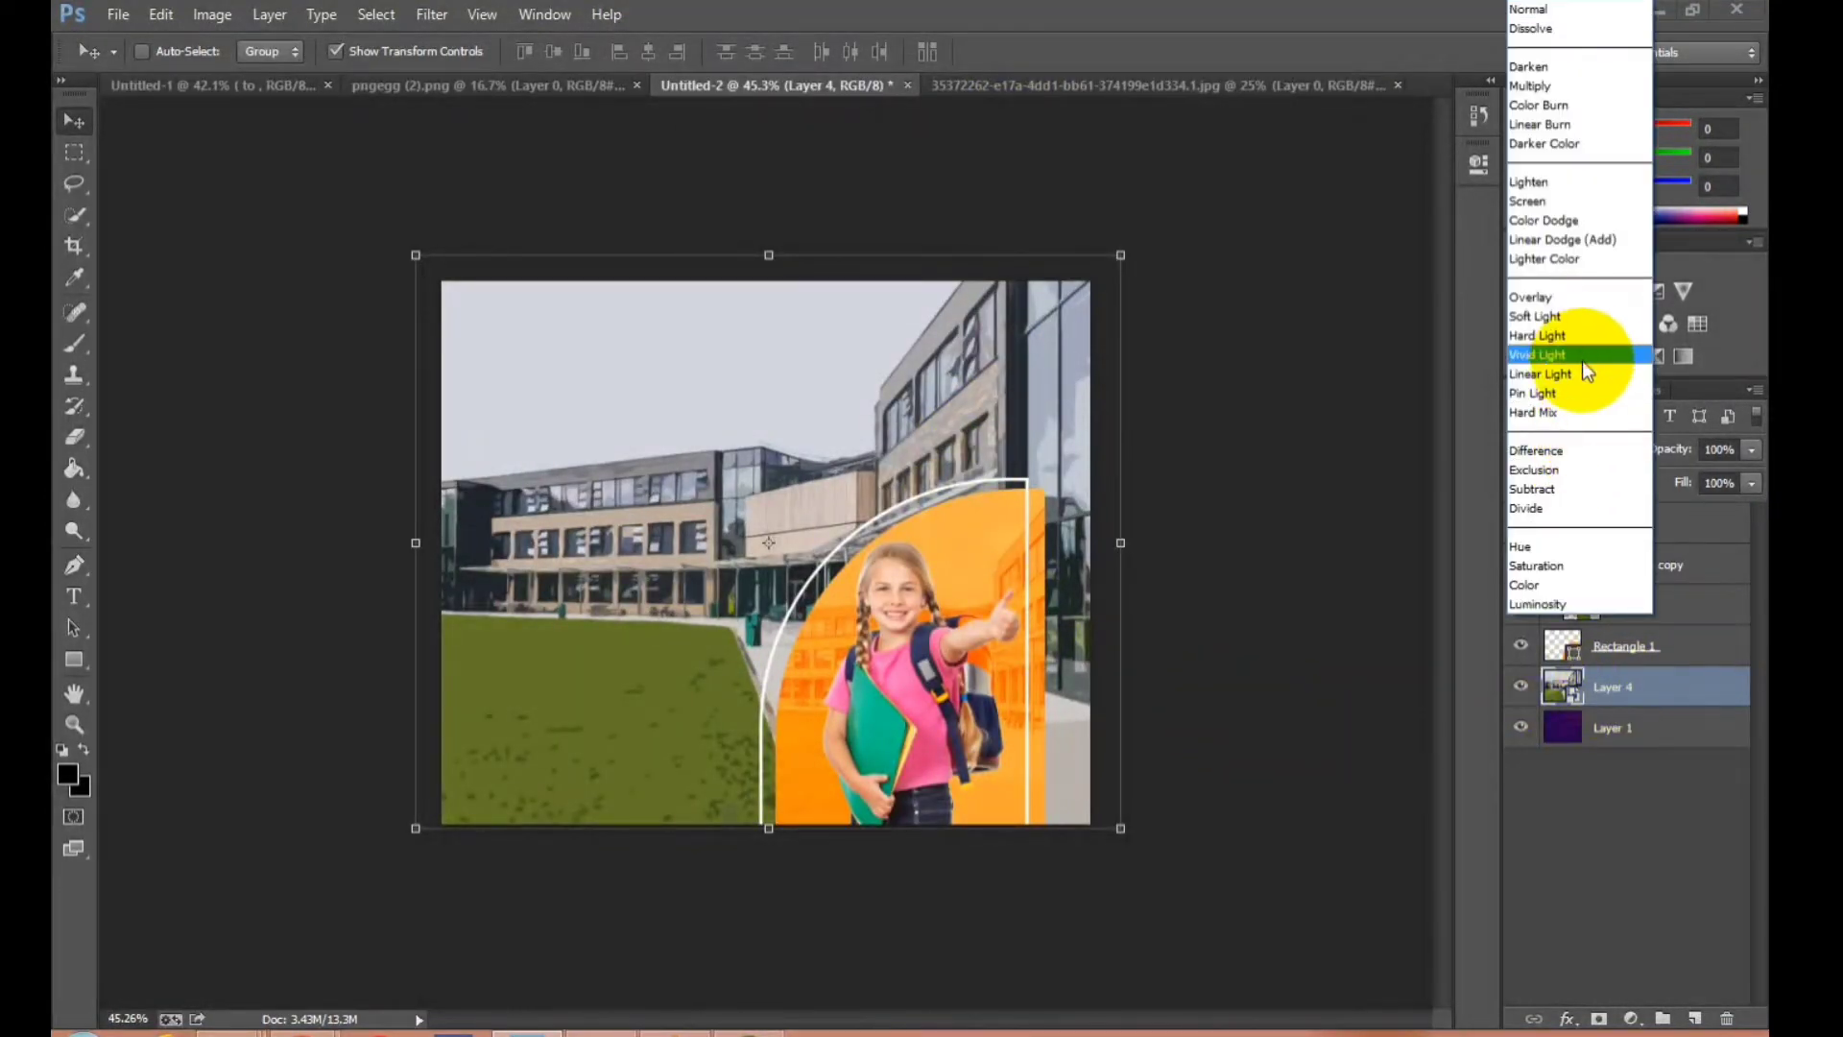
click(1557, 317)
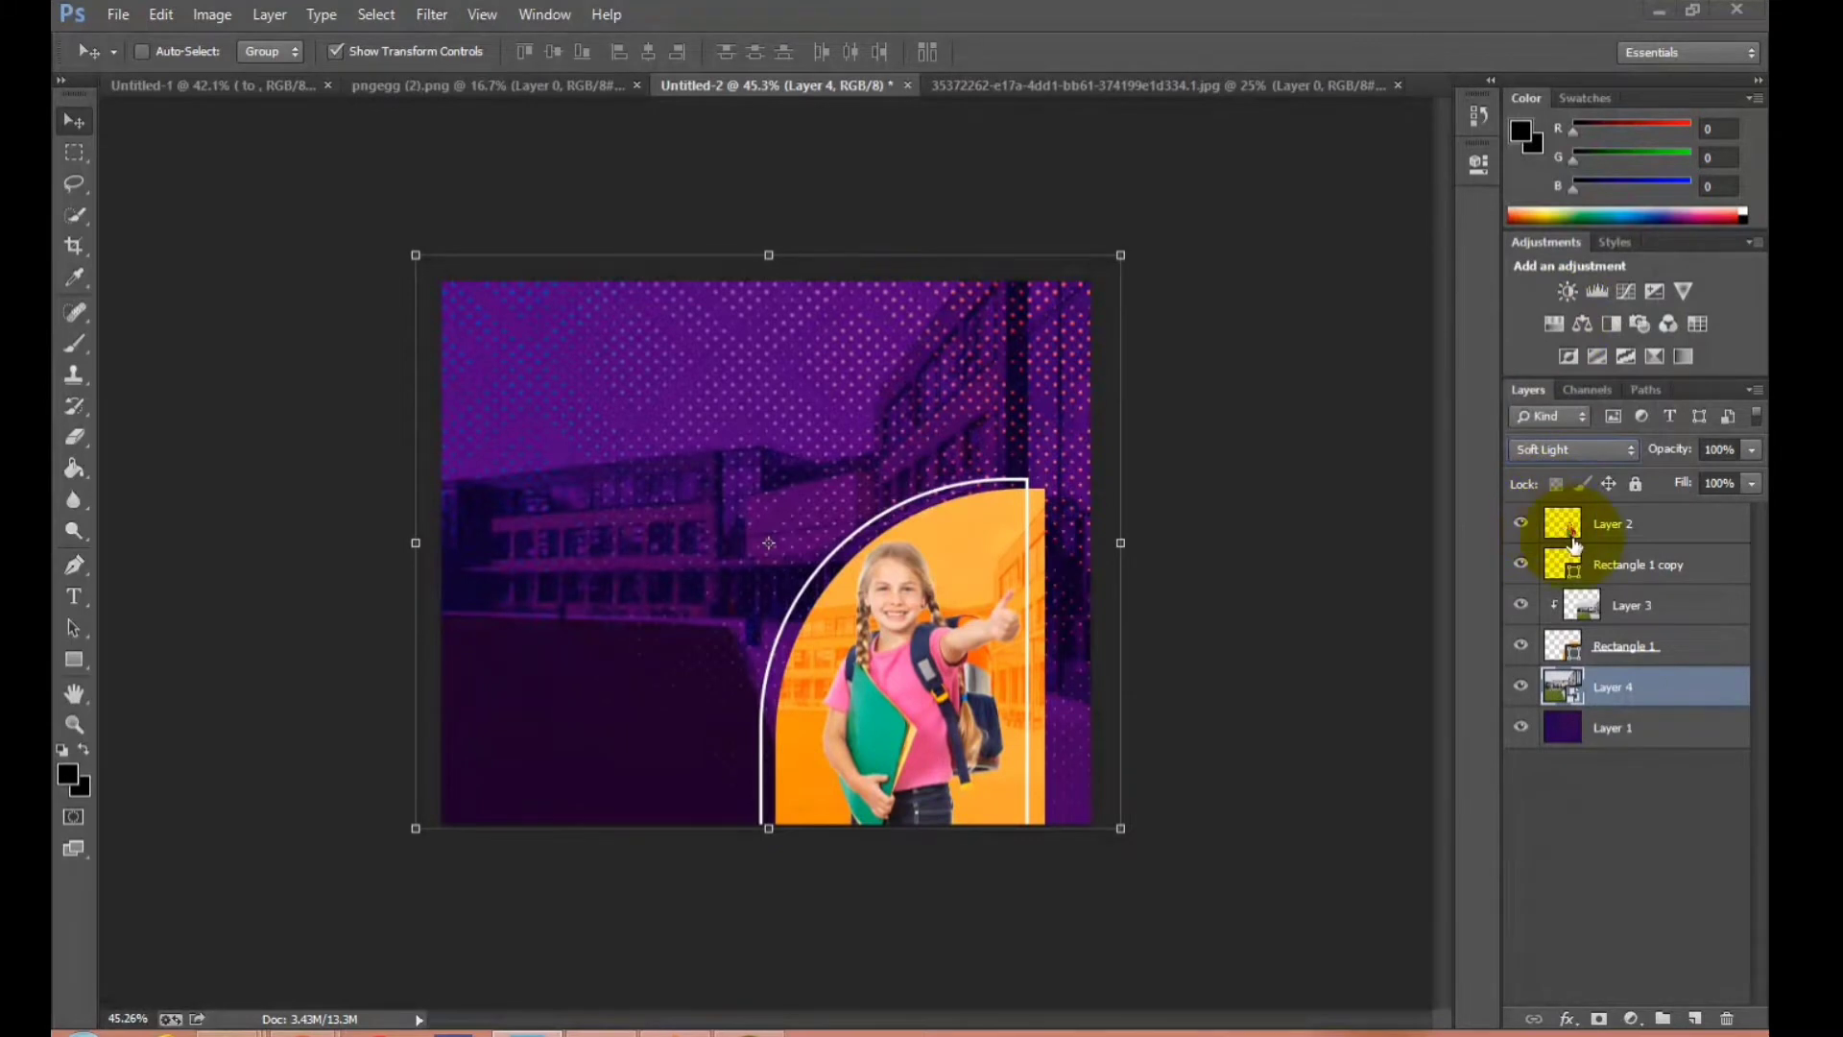
click(1617, 785)
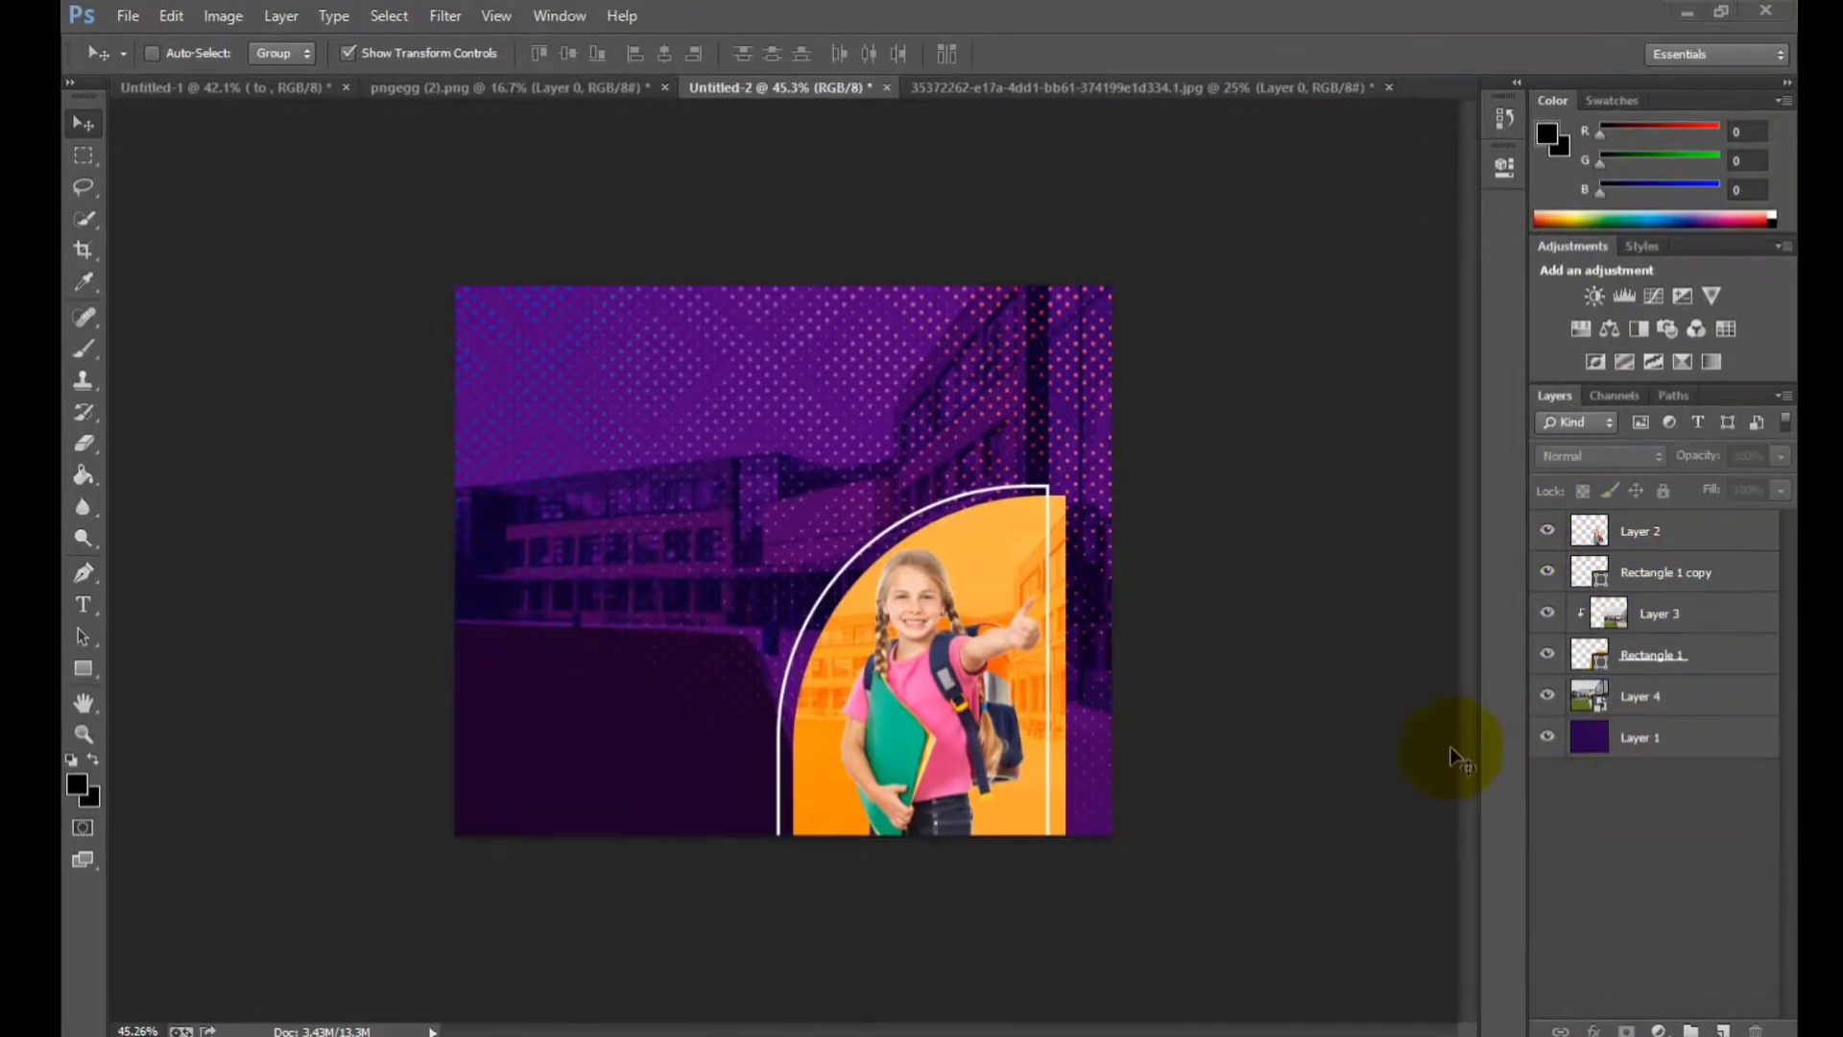
Add the text "A Great" in the upper-left area of the design and scale it to about 44 pt.
click(85, 605)
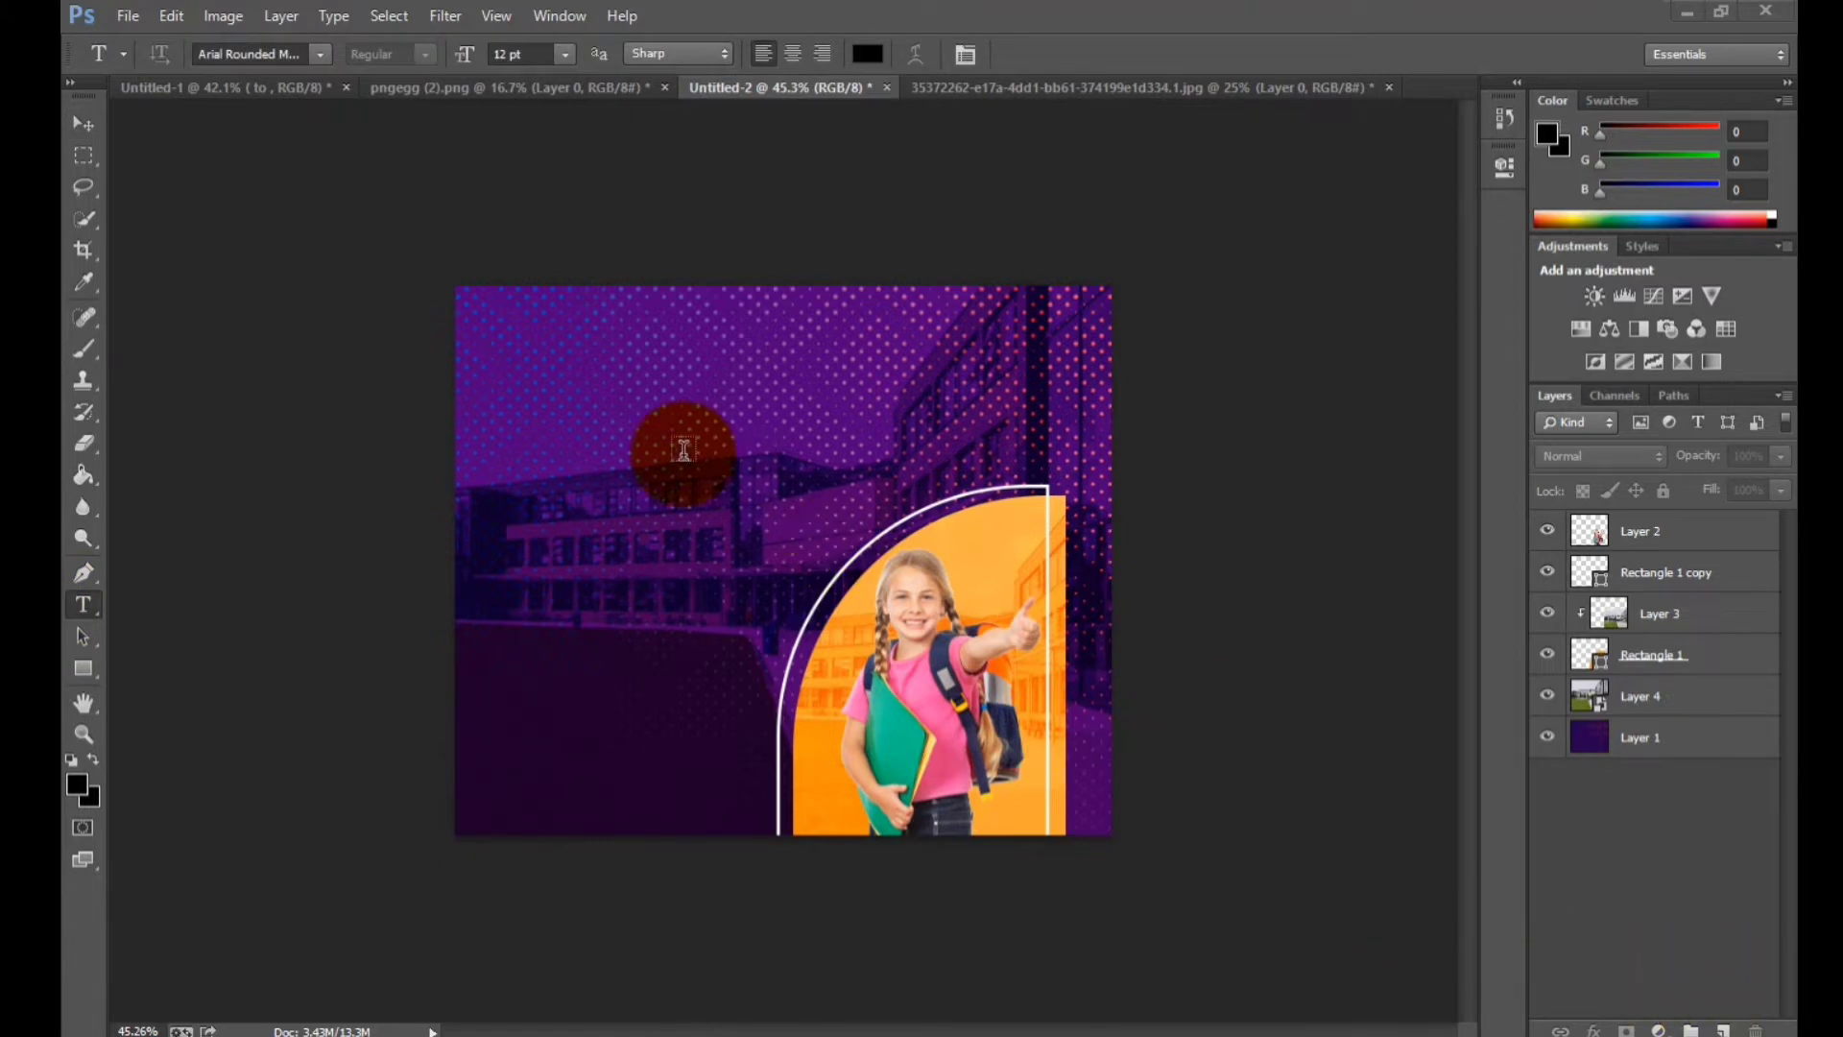
click(505, 393)
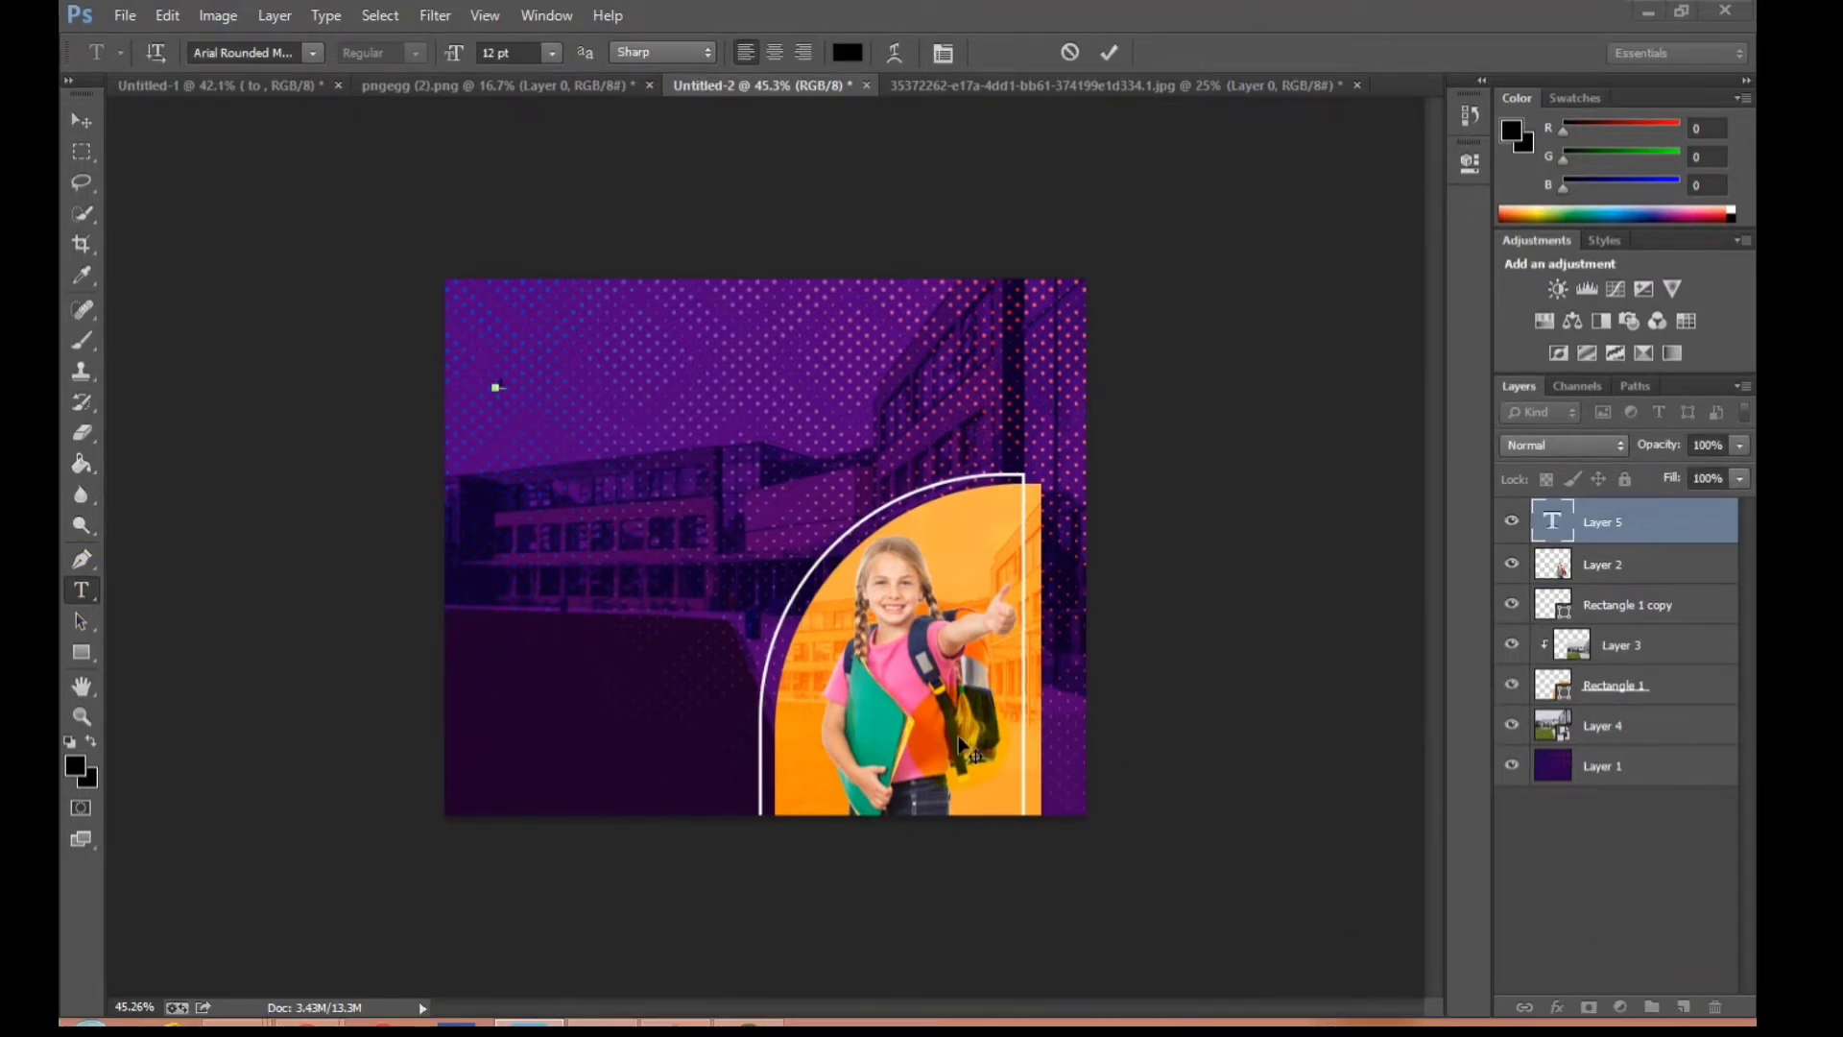
text(A Great)
click(80, 130)
drag(546, 393, 633, 430)
key(Return)
scroll(551, 427, up, 2)
Change the font of the "A Great" text to Forte.
click(82, 599)
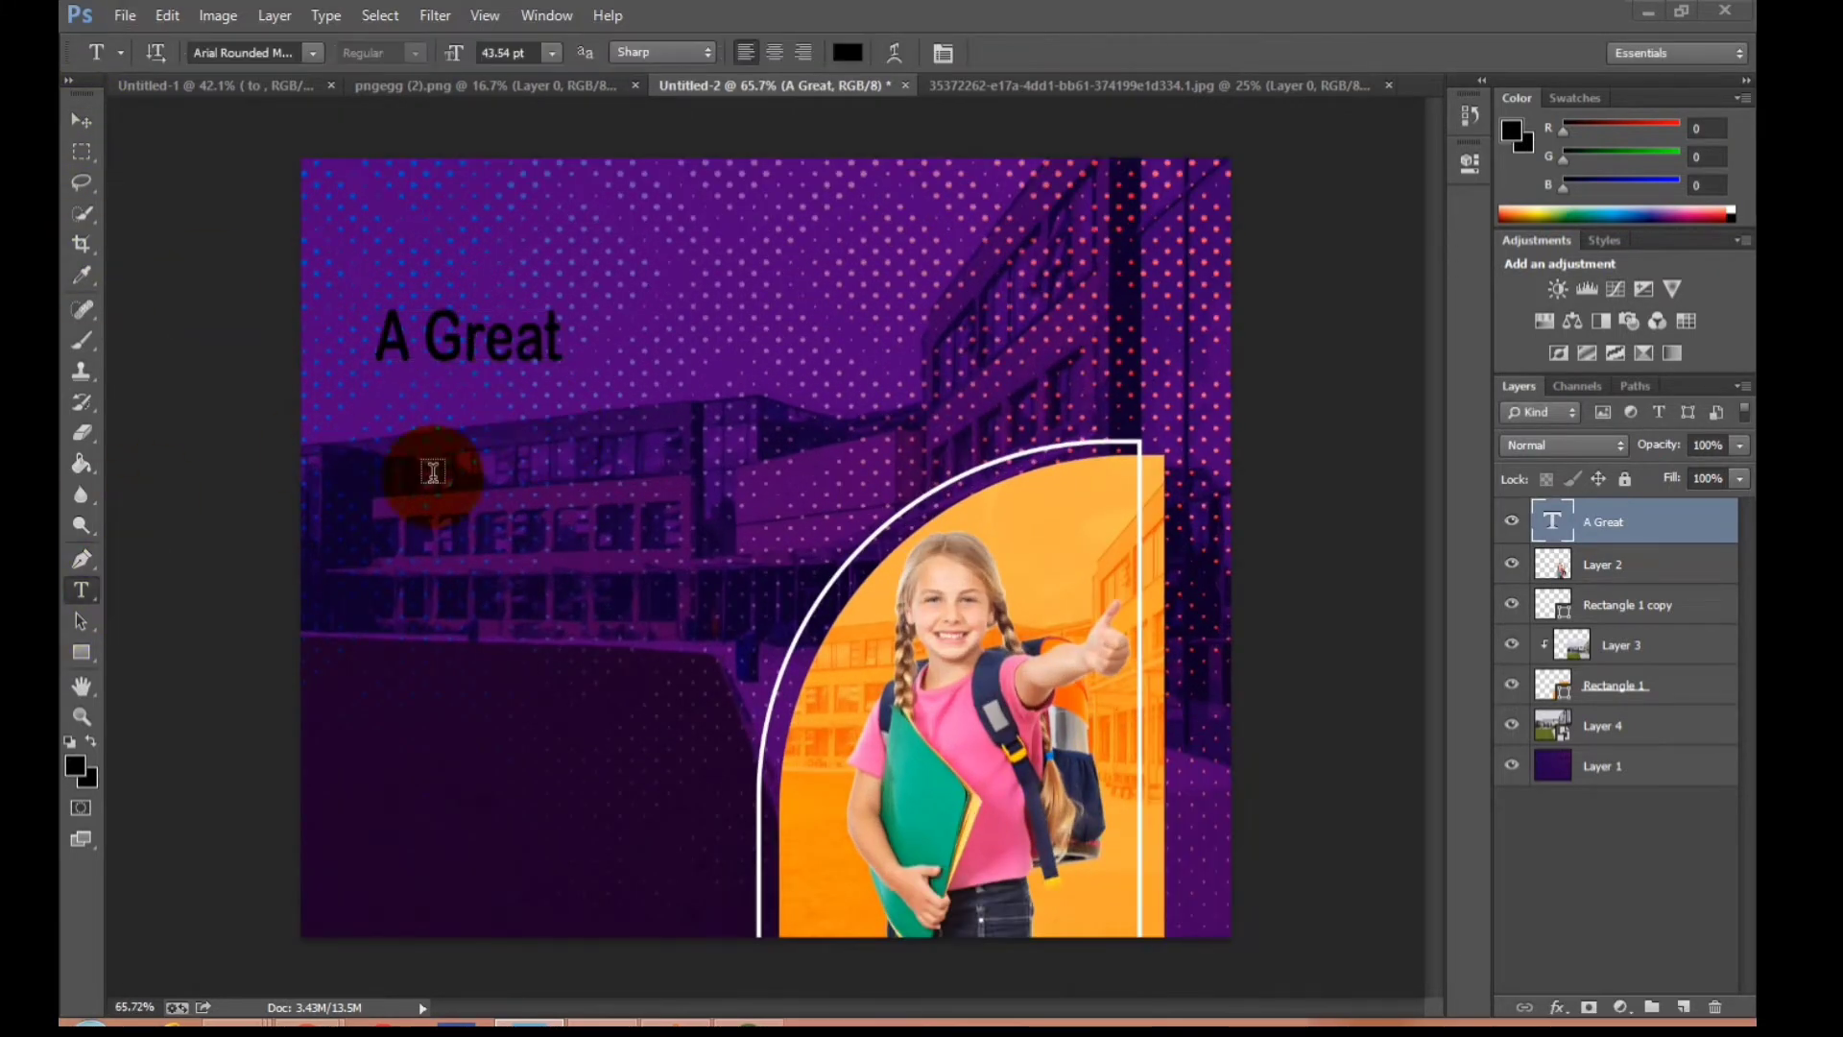
click(540, 353)
key(Right)
key(shift+Left)
key(shift+Left)
key(shift+Left)
key(shift+Left)
key(shift+Left)
key(shift+Left)
key(shift+Left)
click(312, 54)
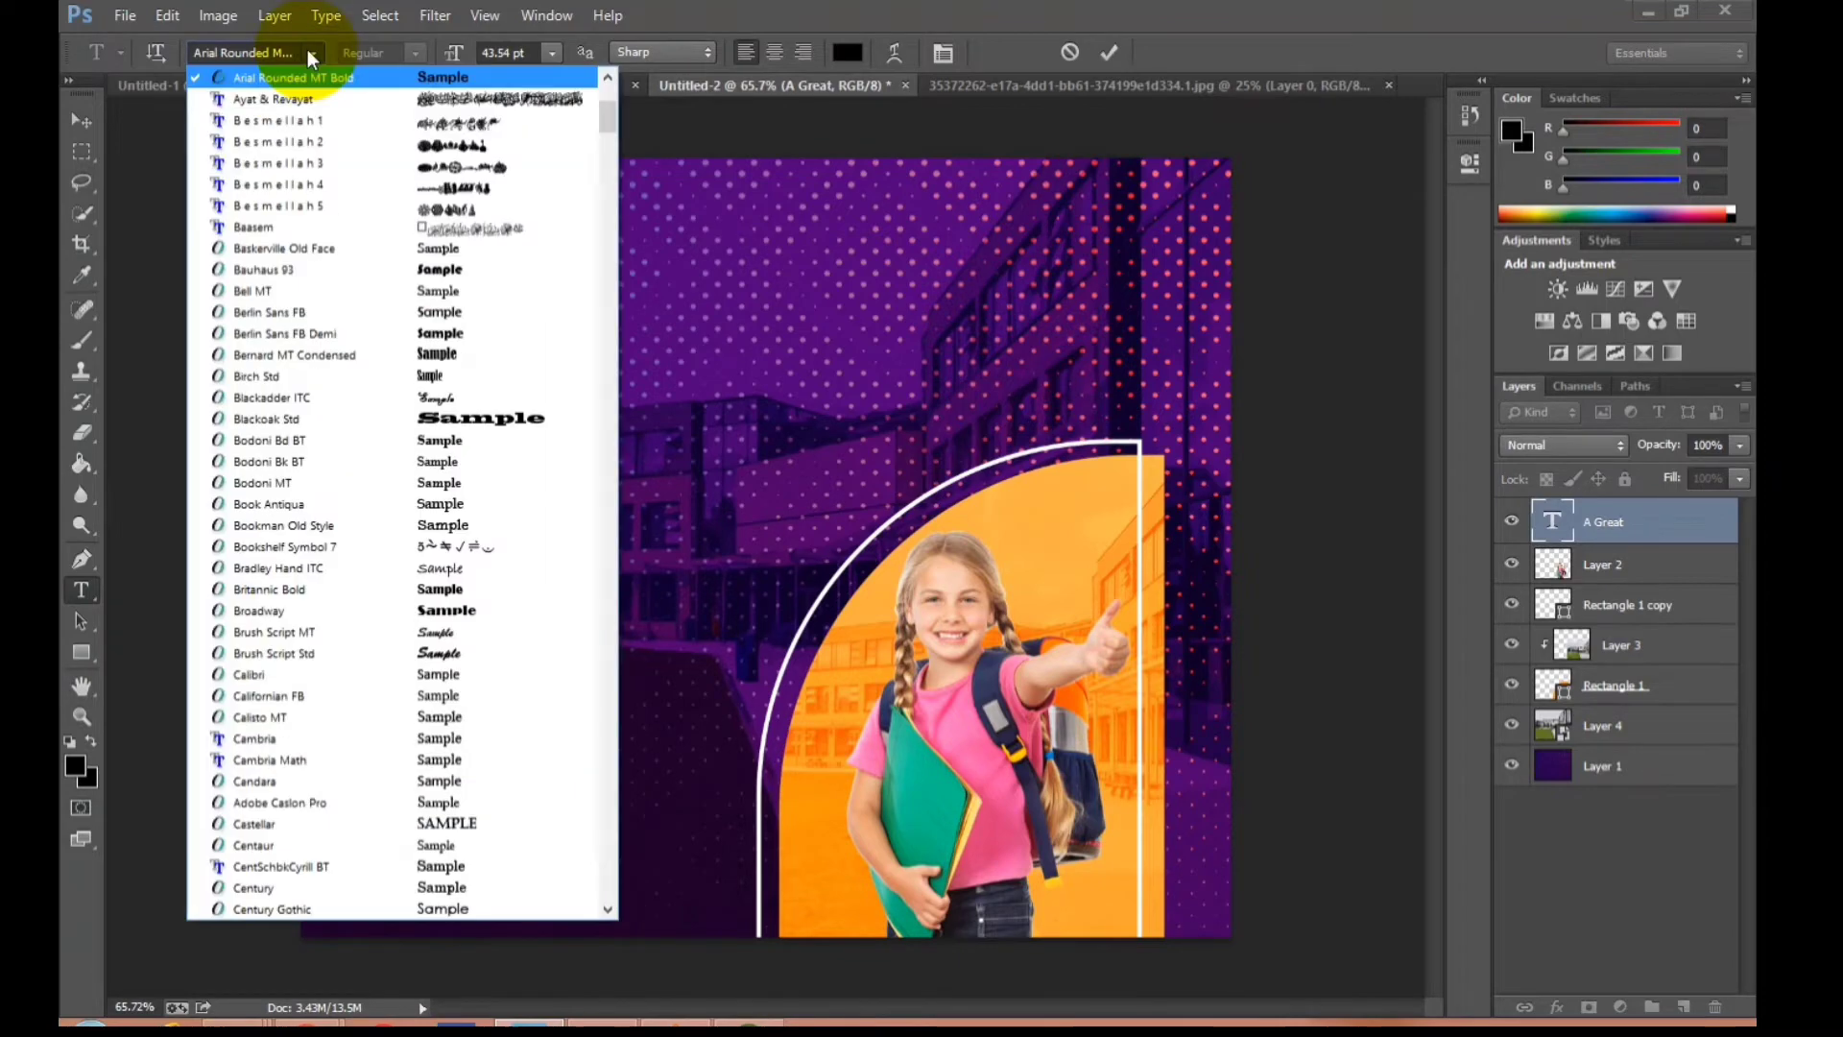
scroll(338, 170, up, 1)
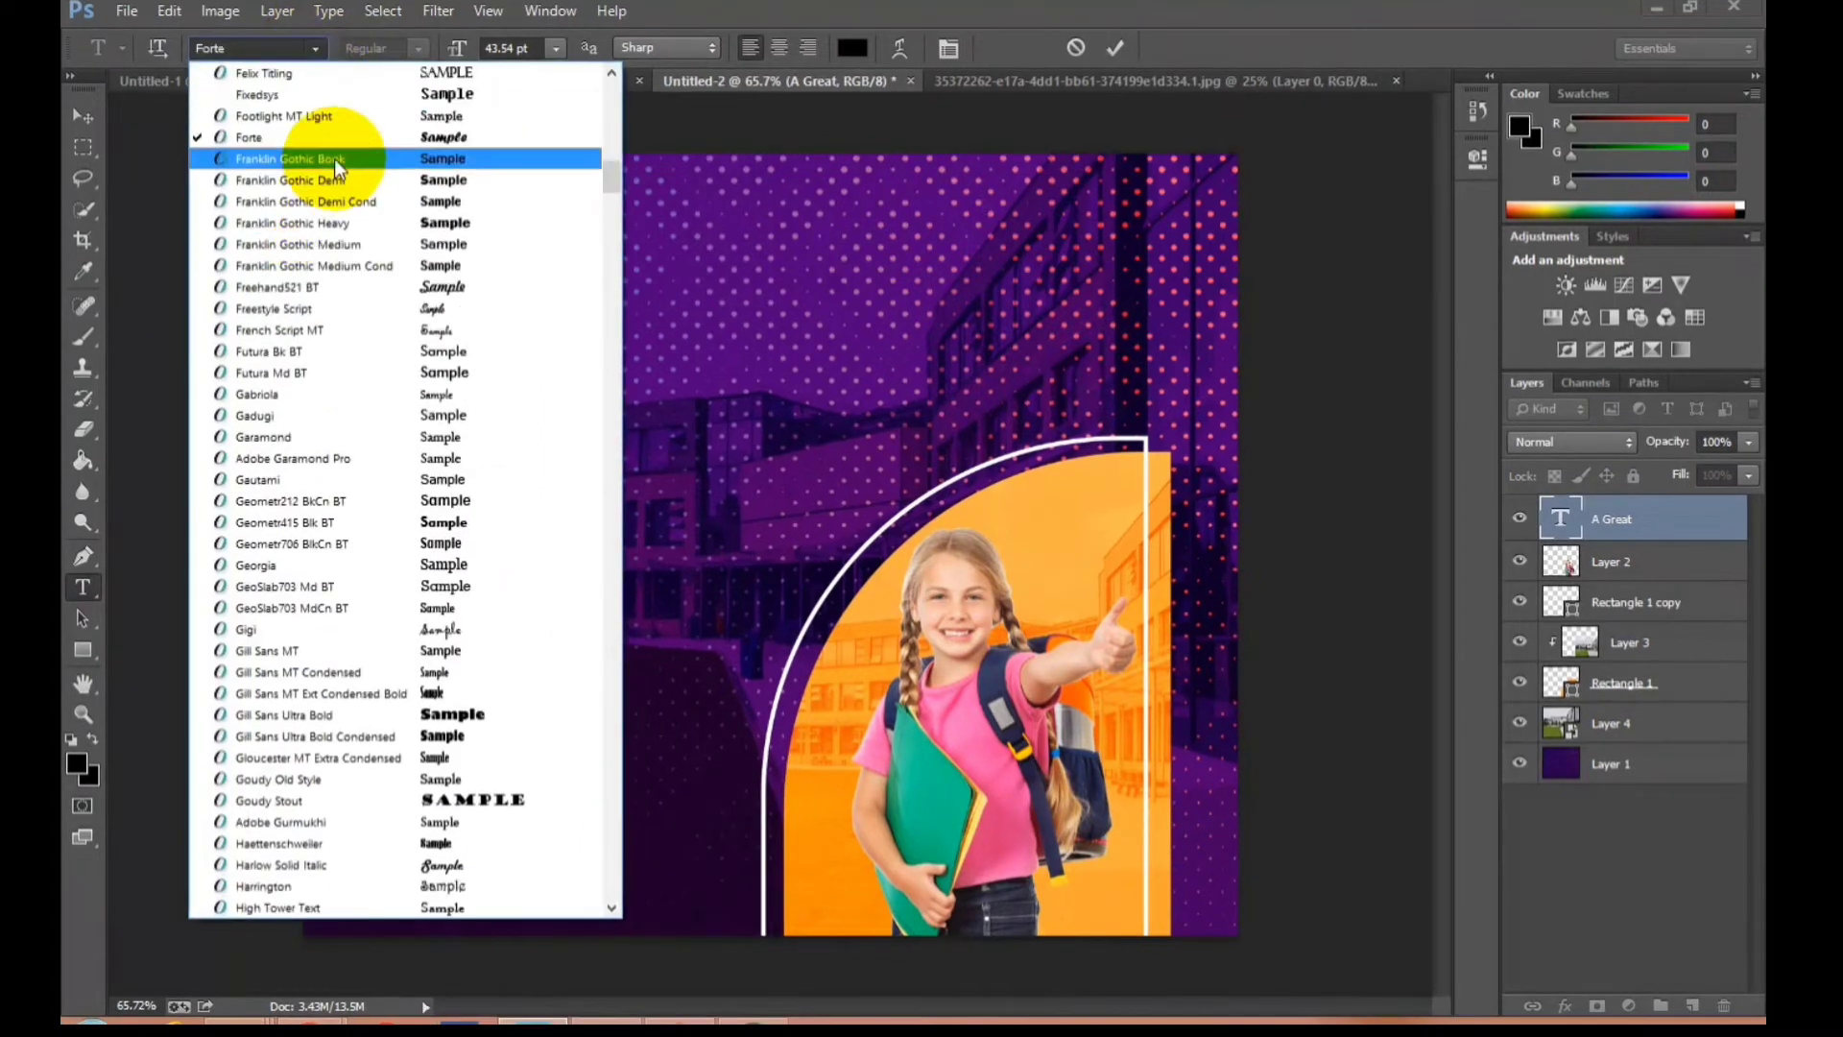
click(348, 137)
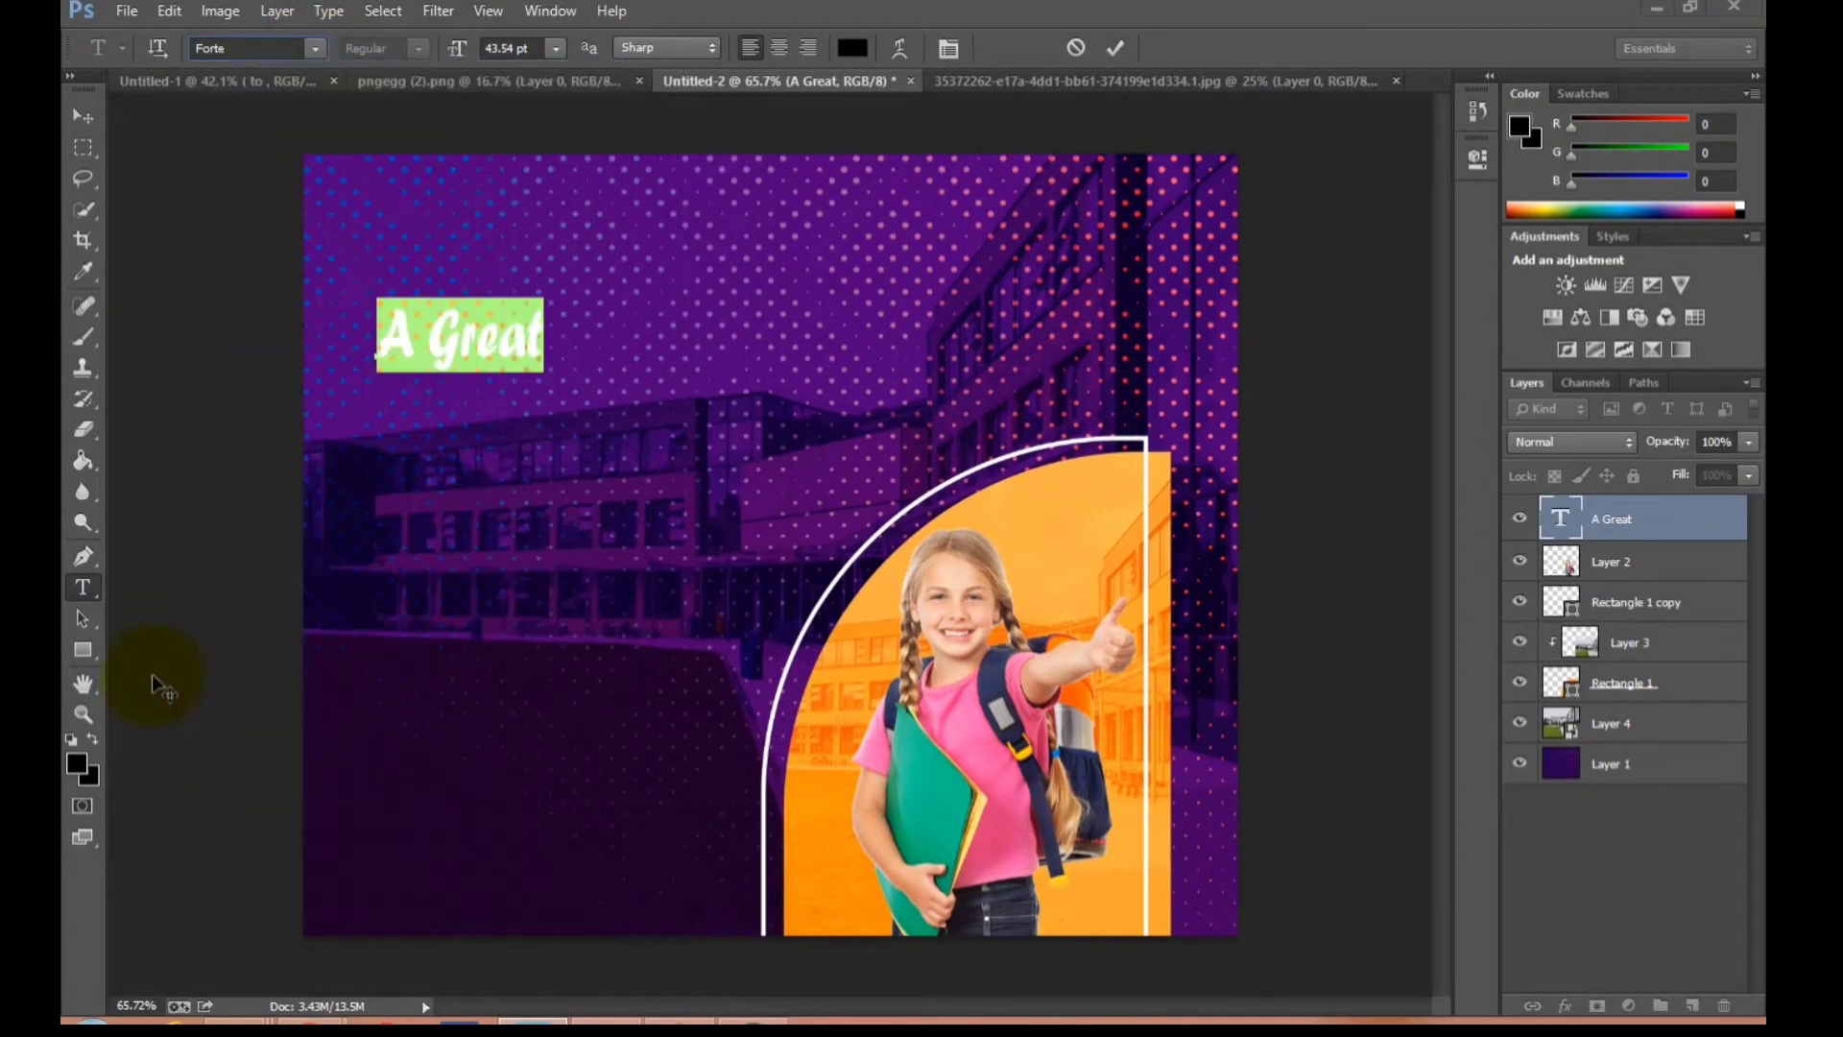
Recolor the "A Great" text white, enlarge it to about 55 pt and place it near the canvas's upper-left corner.
click(76, 762)
click(626, 261)
click(1151, 246)
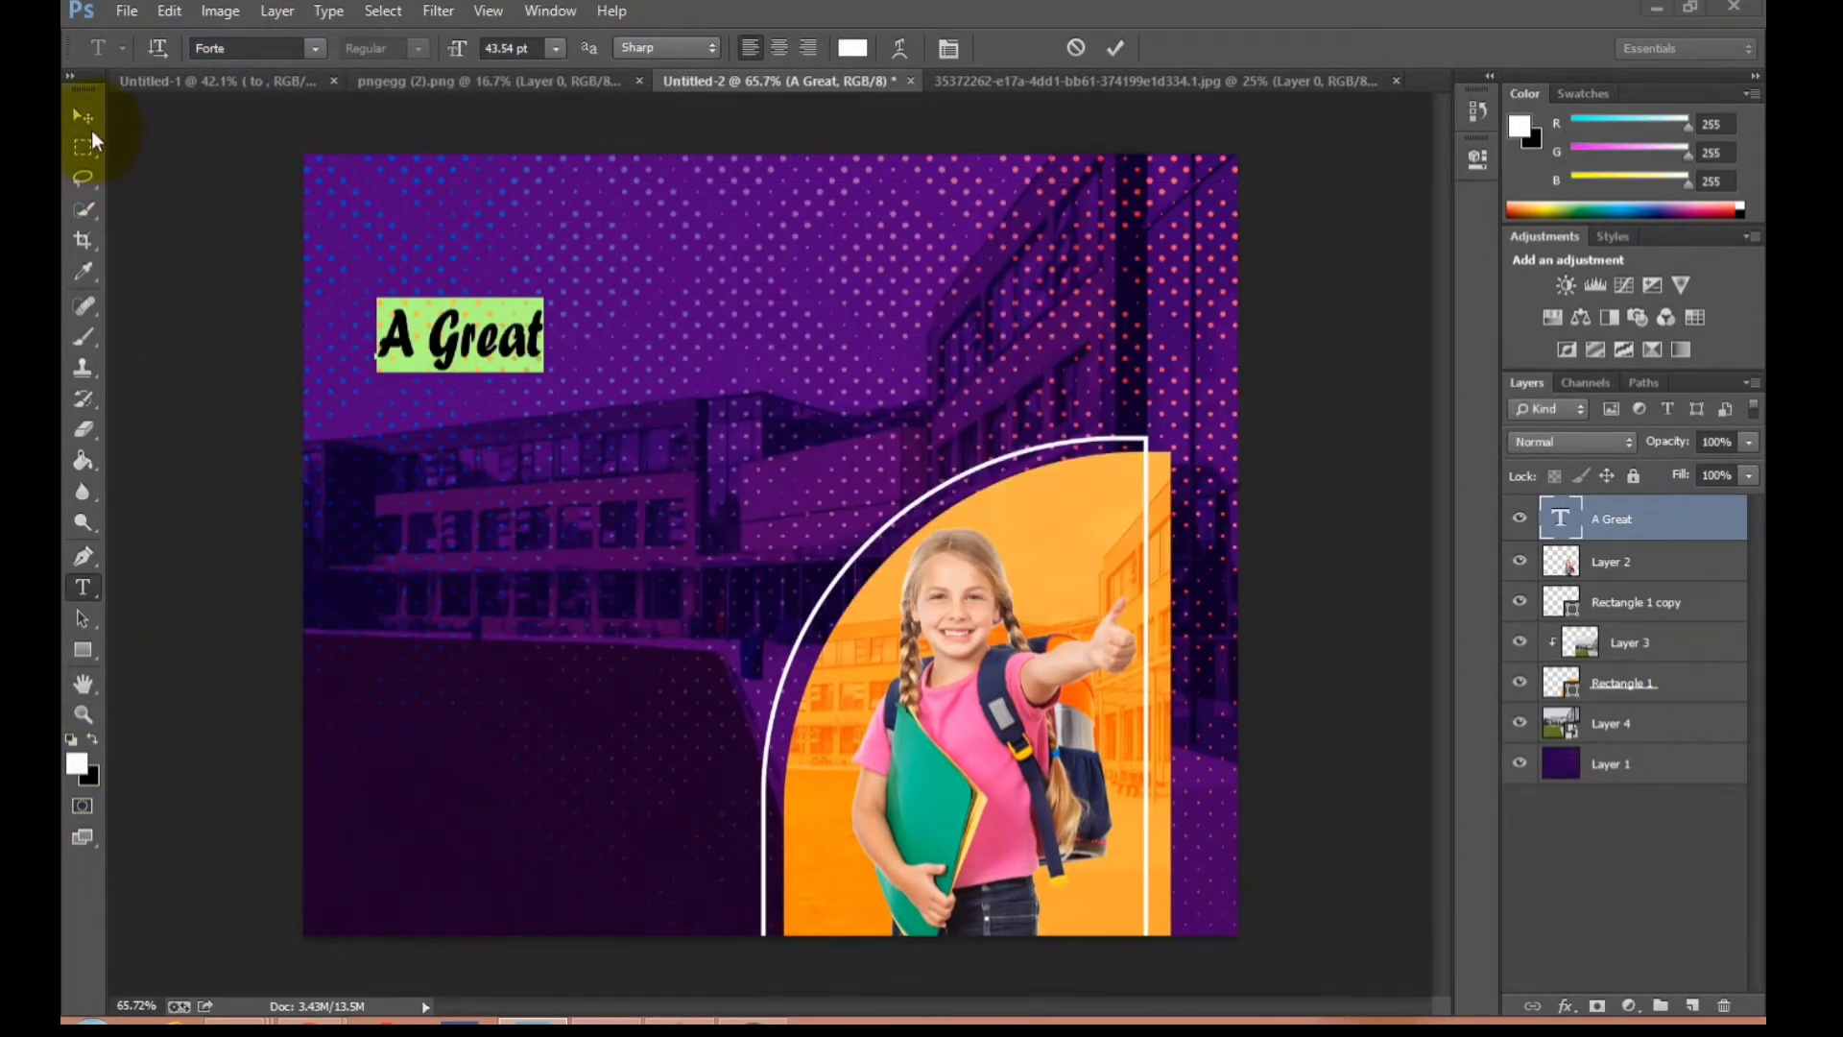
click(82, 116)
drag(544, 369, 513, 265)
key(Return)
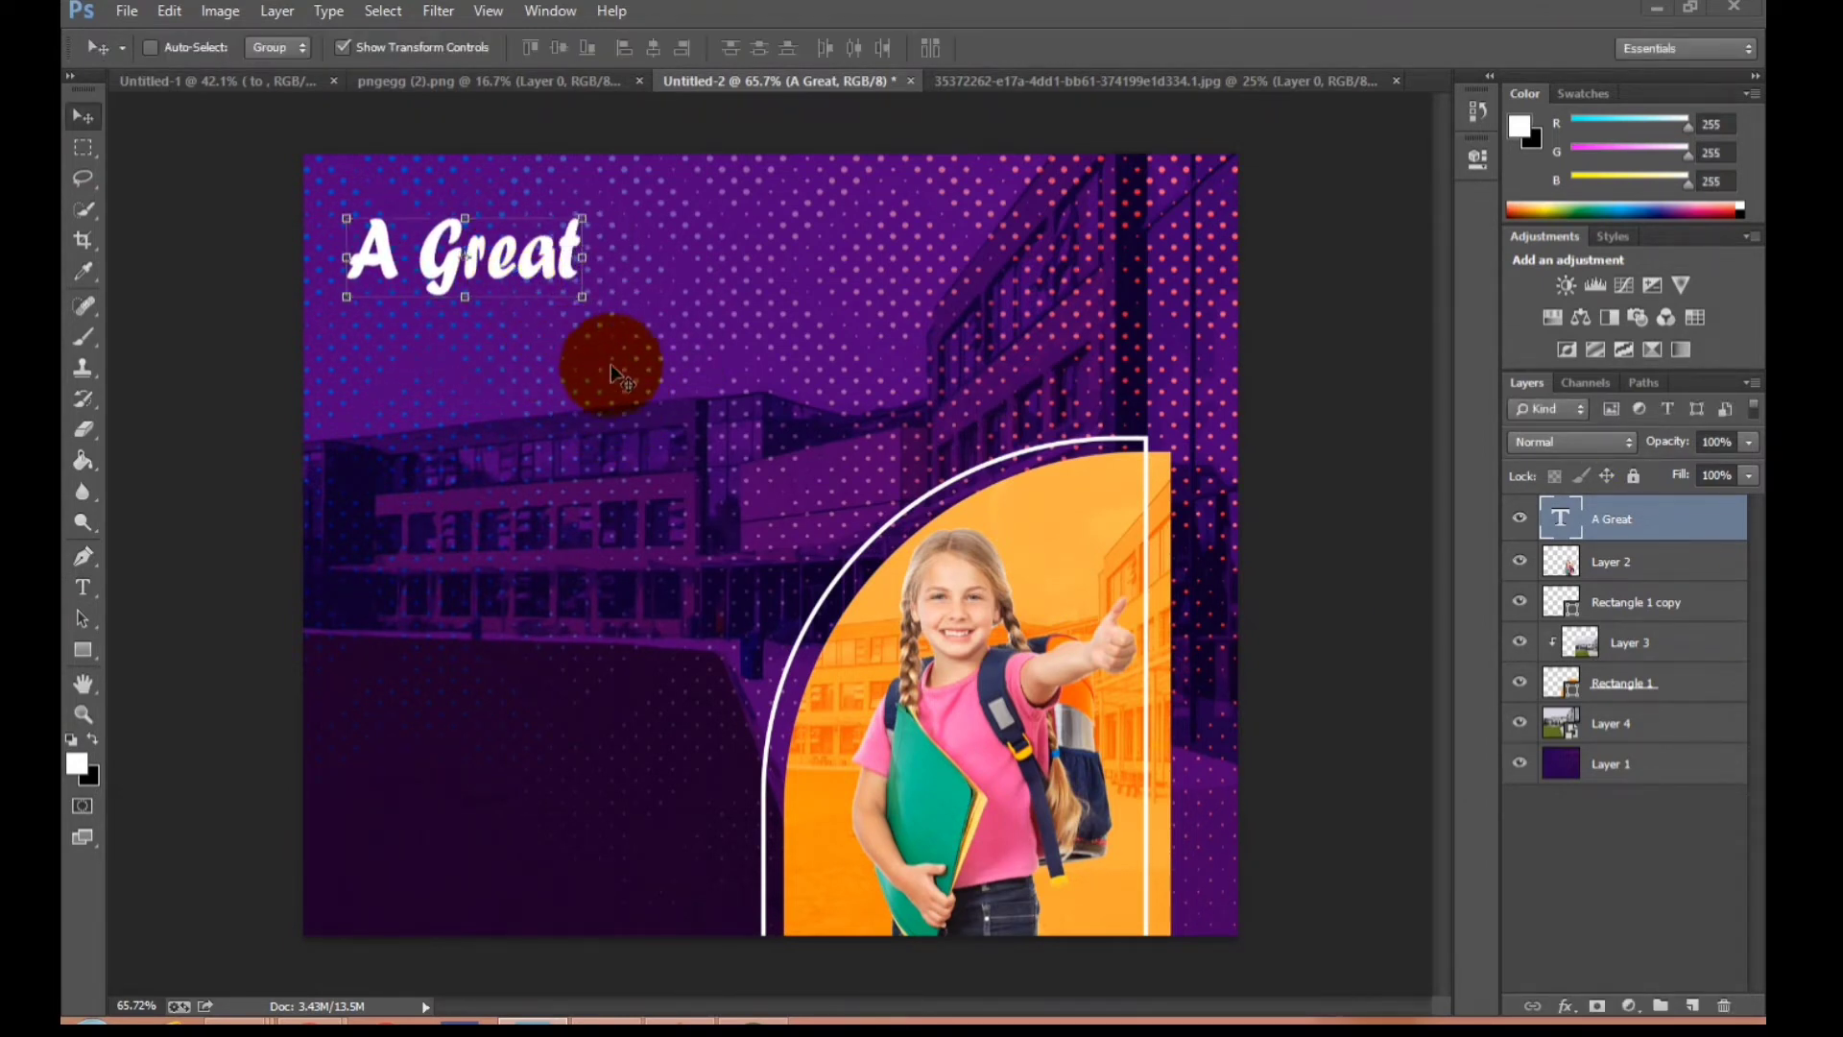
Duplicate the "A Great" text layer, place the copy directly below the original and replace its text with "Place".
right_click(1641, 519)
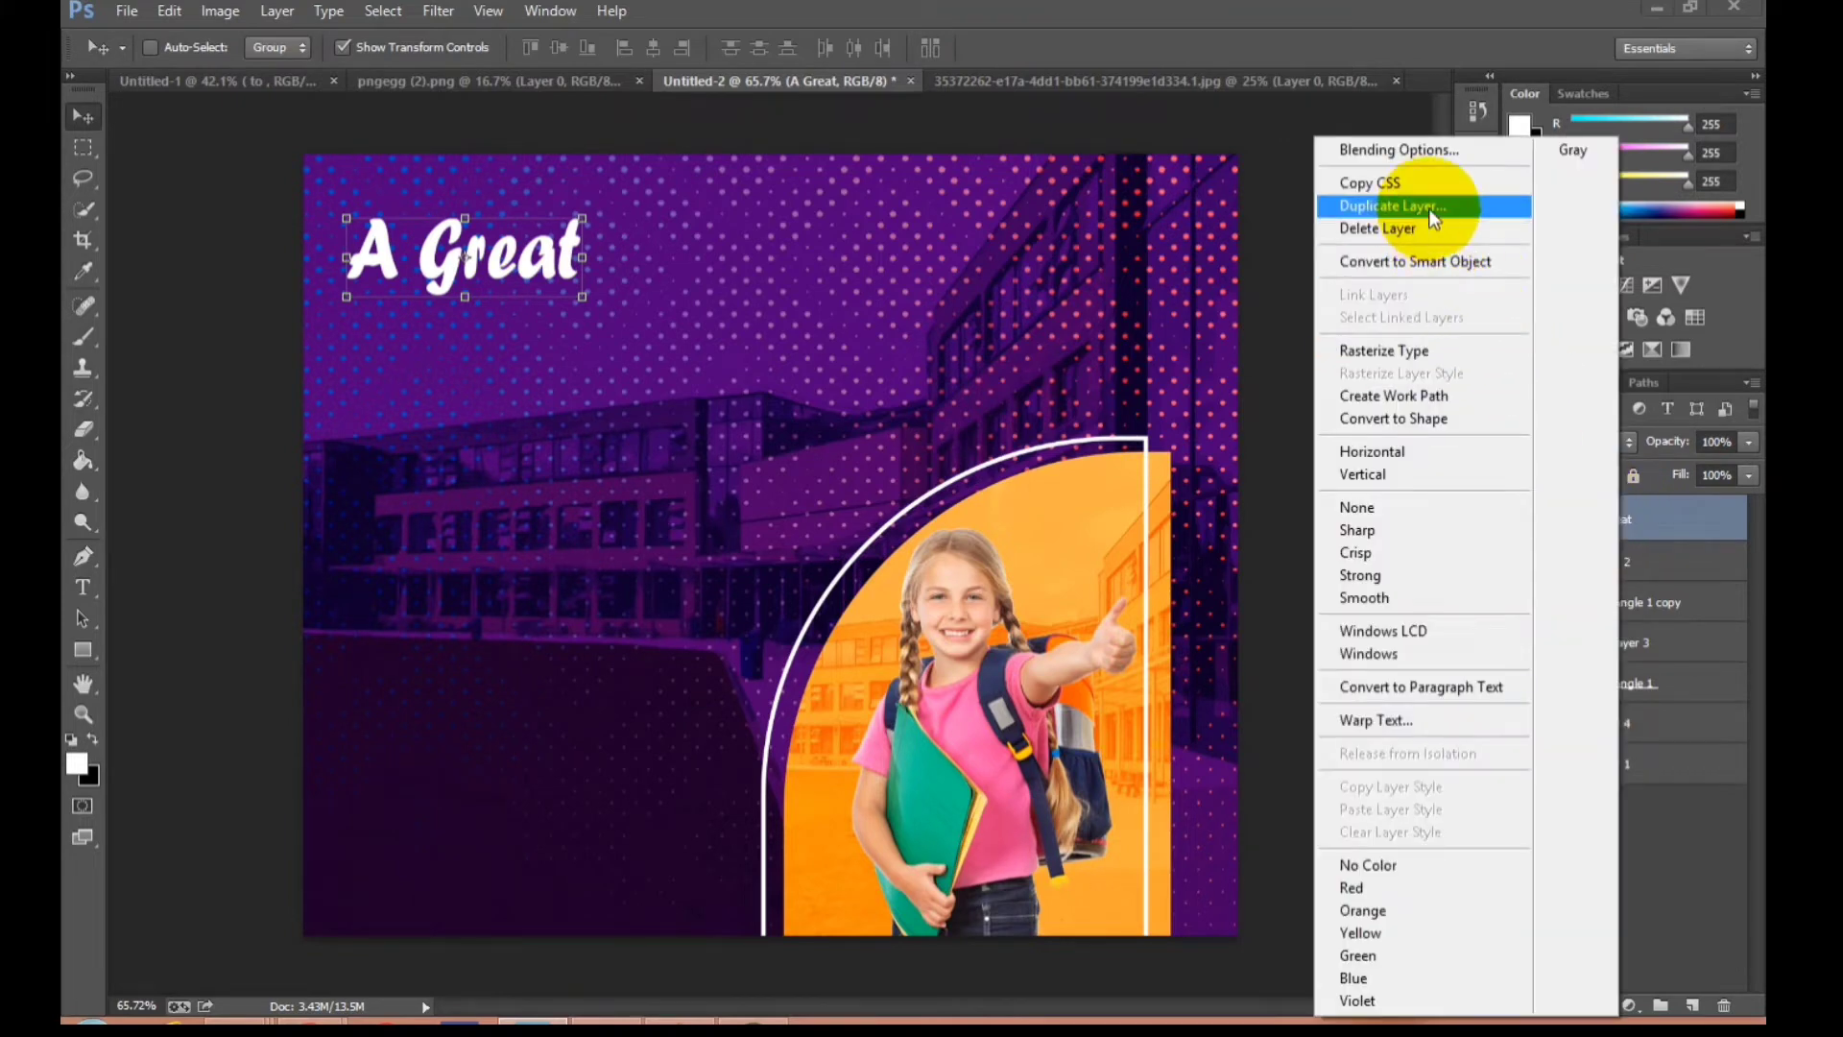
click(1445, 207)
click(1112, 308)
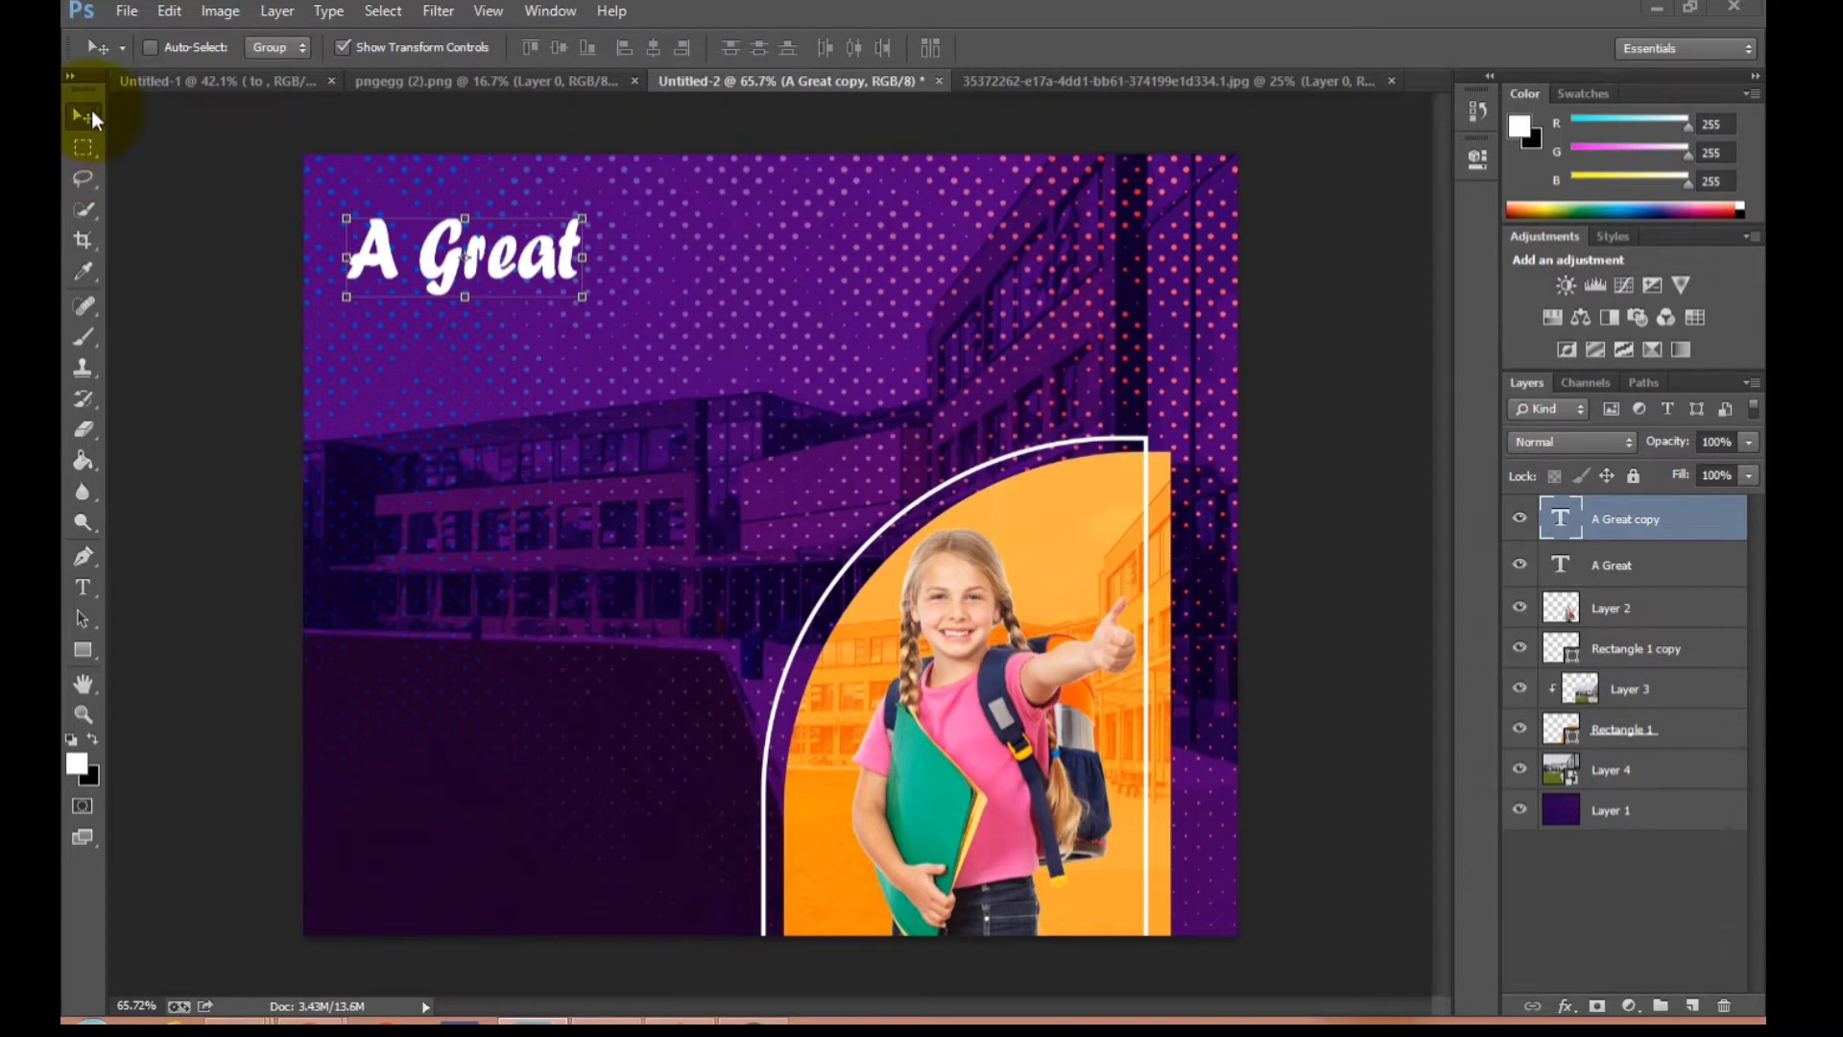
drag(509, 261, 326, 341)
text(tPlace)
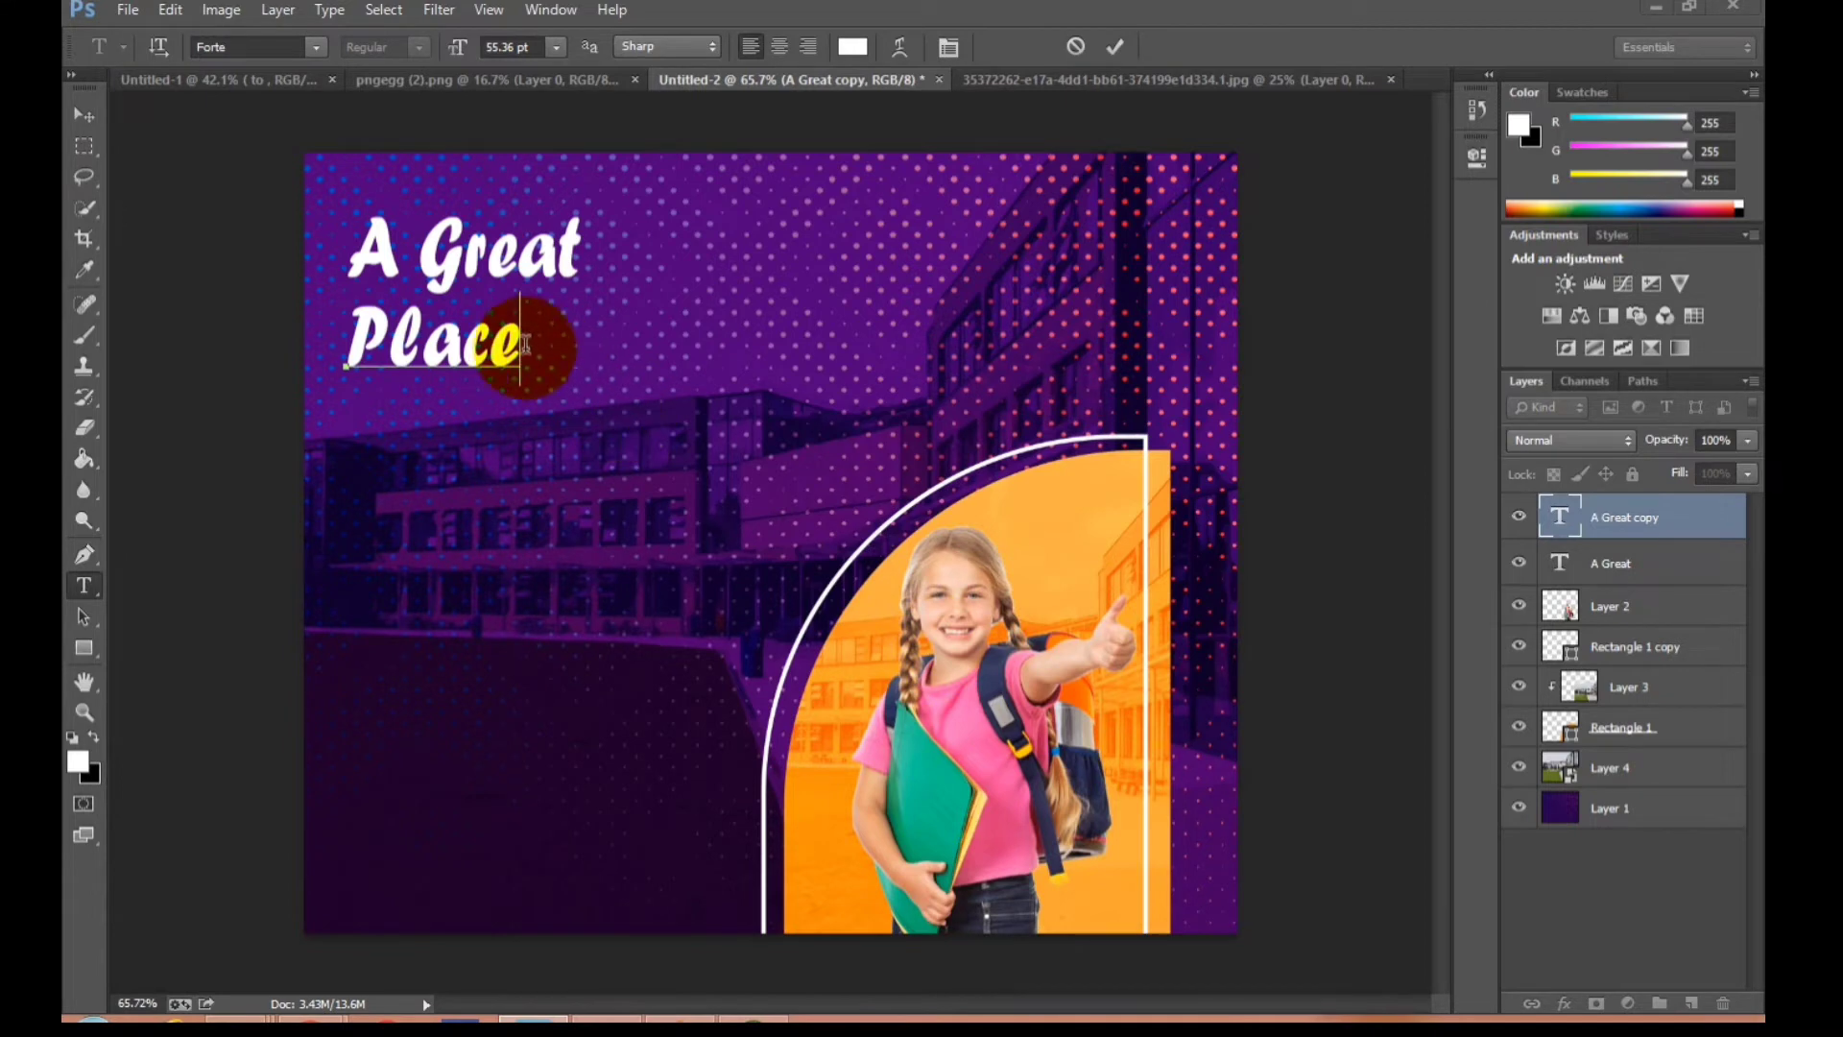
Recolor the word "Place" bright yellow (f2fb00).
drag(525, 346, 226, 339)
click(78, 761)
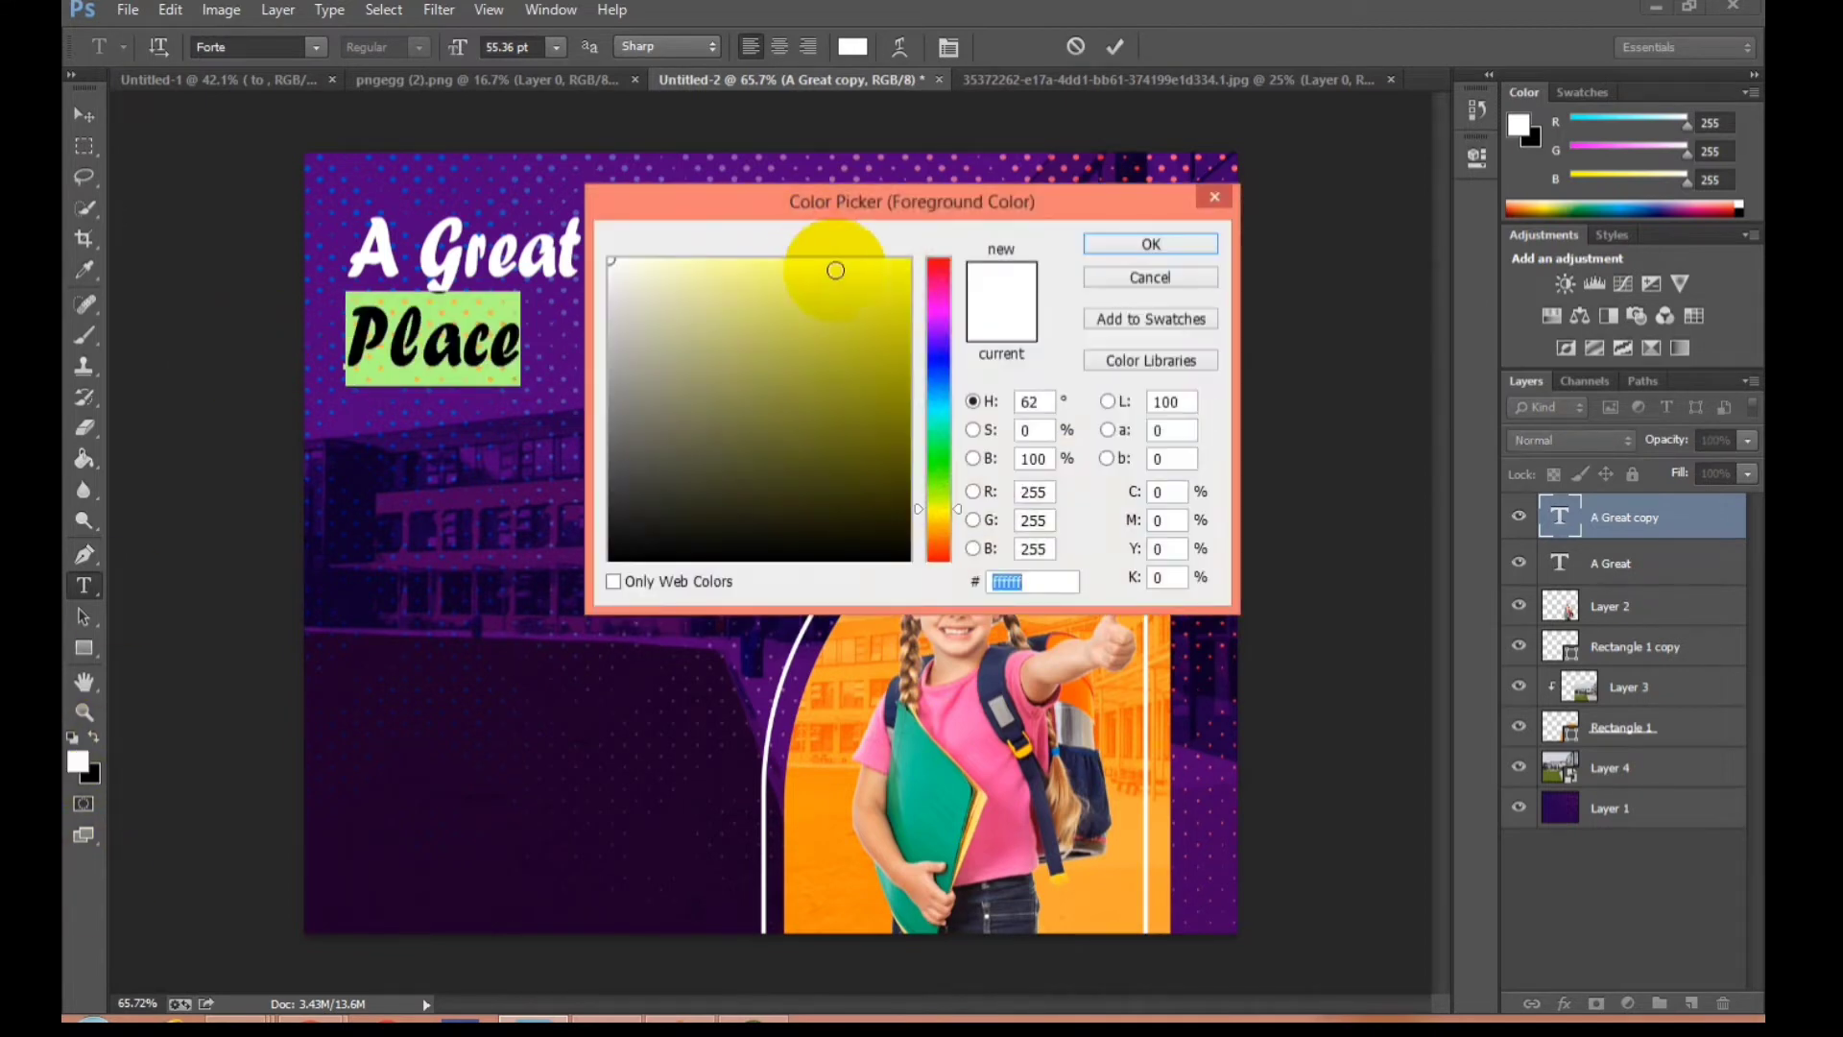
click(907, 265)
click(1151, 245)
key(ctrl+Return)
key(v)
key(ctrl+t)
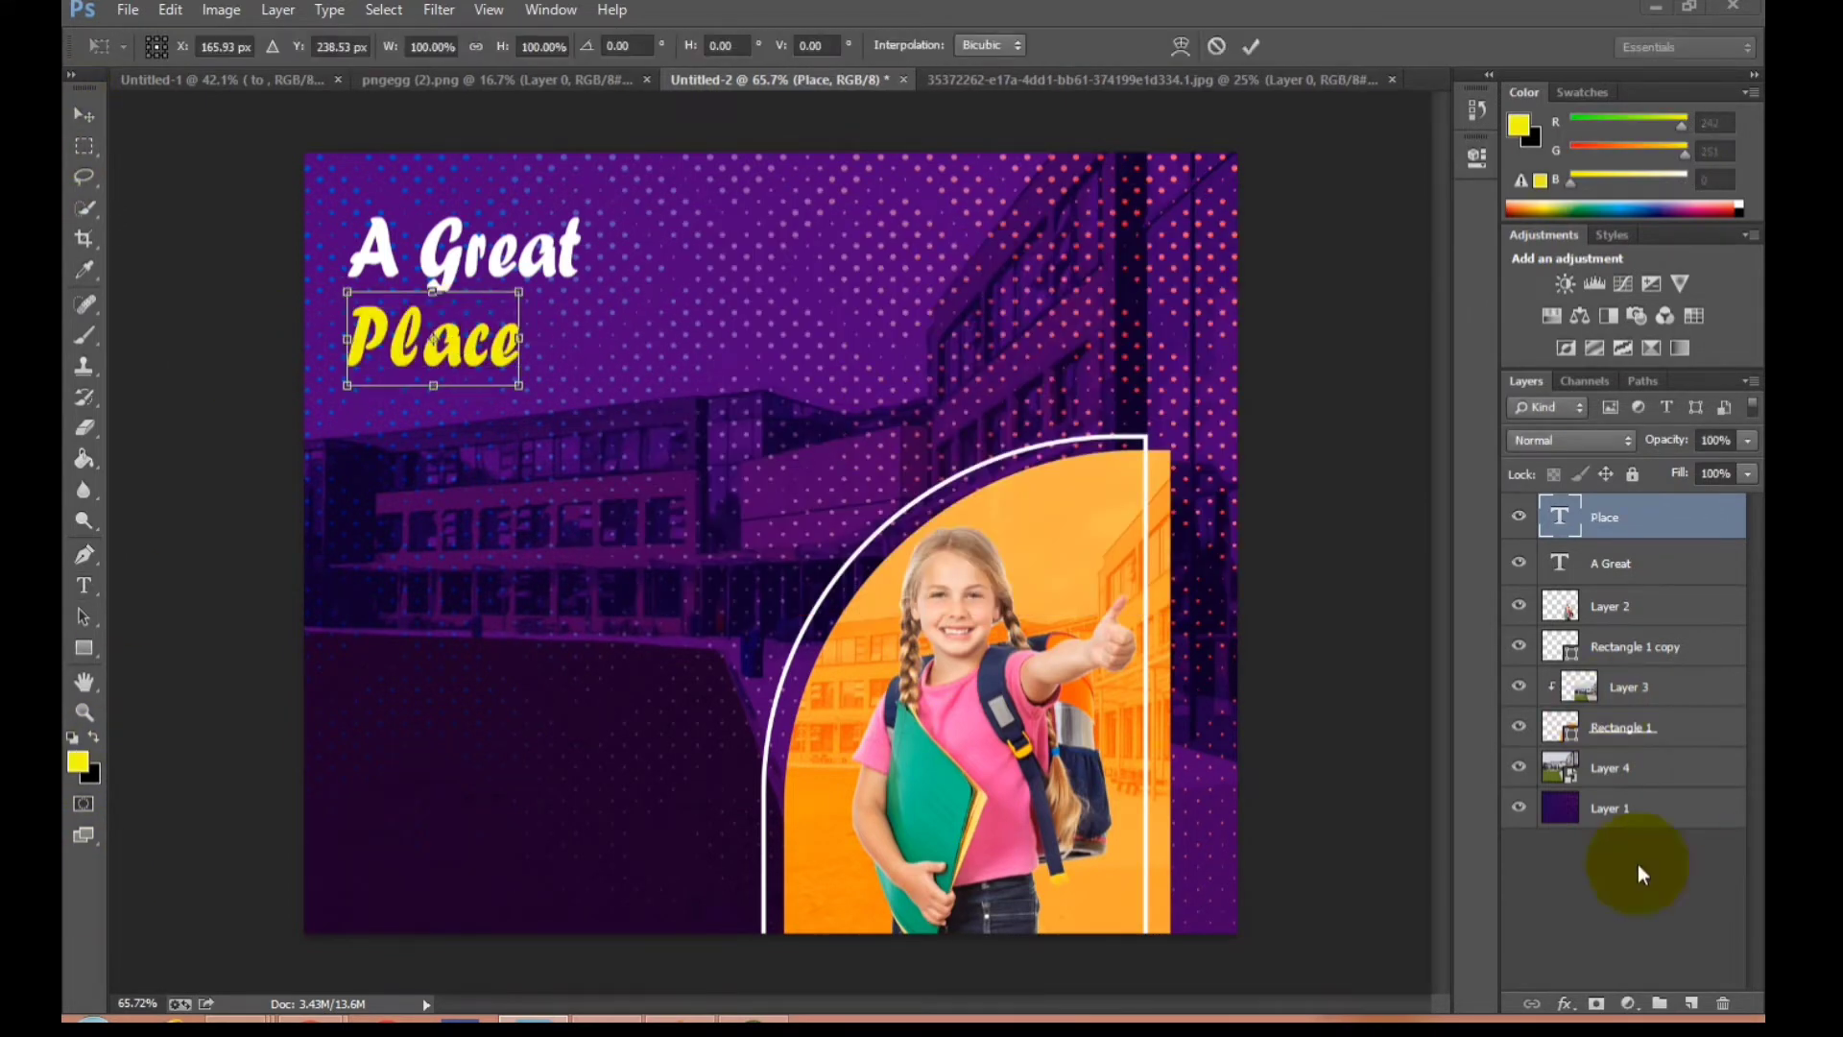
key(Return)
Duplicate the "A Great" text layer again, move the copy down and replace its text with "to".
right_click(1620, 566)
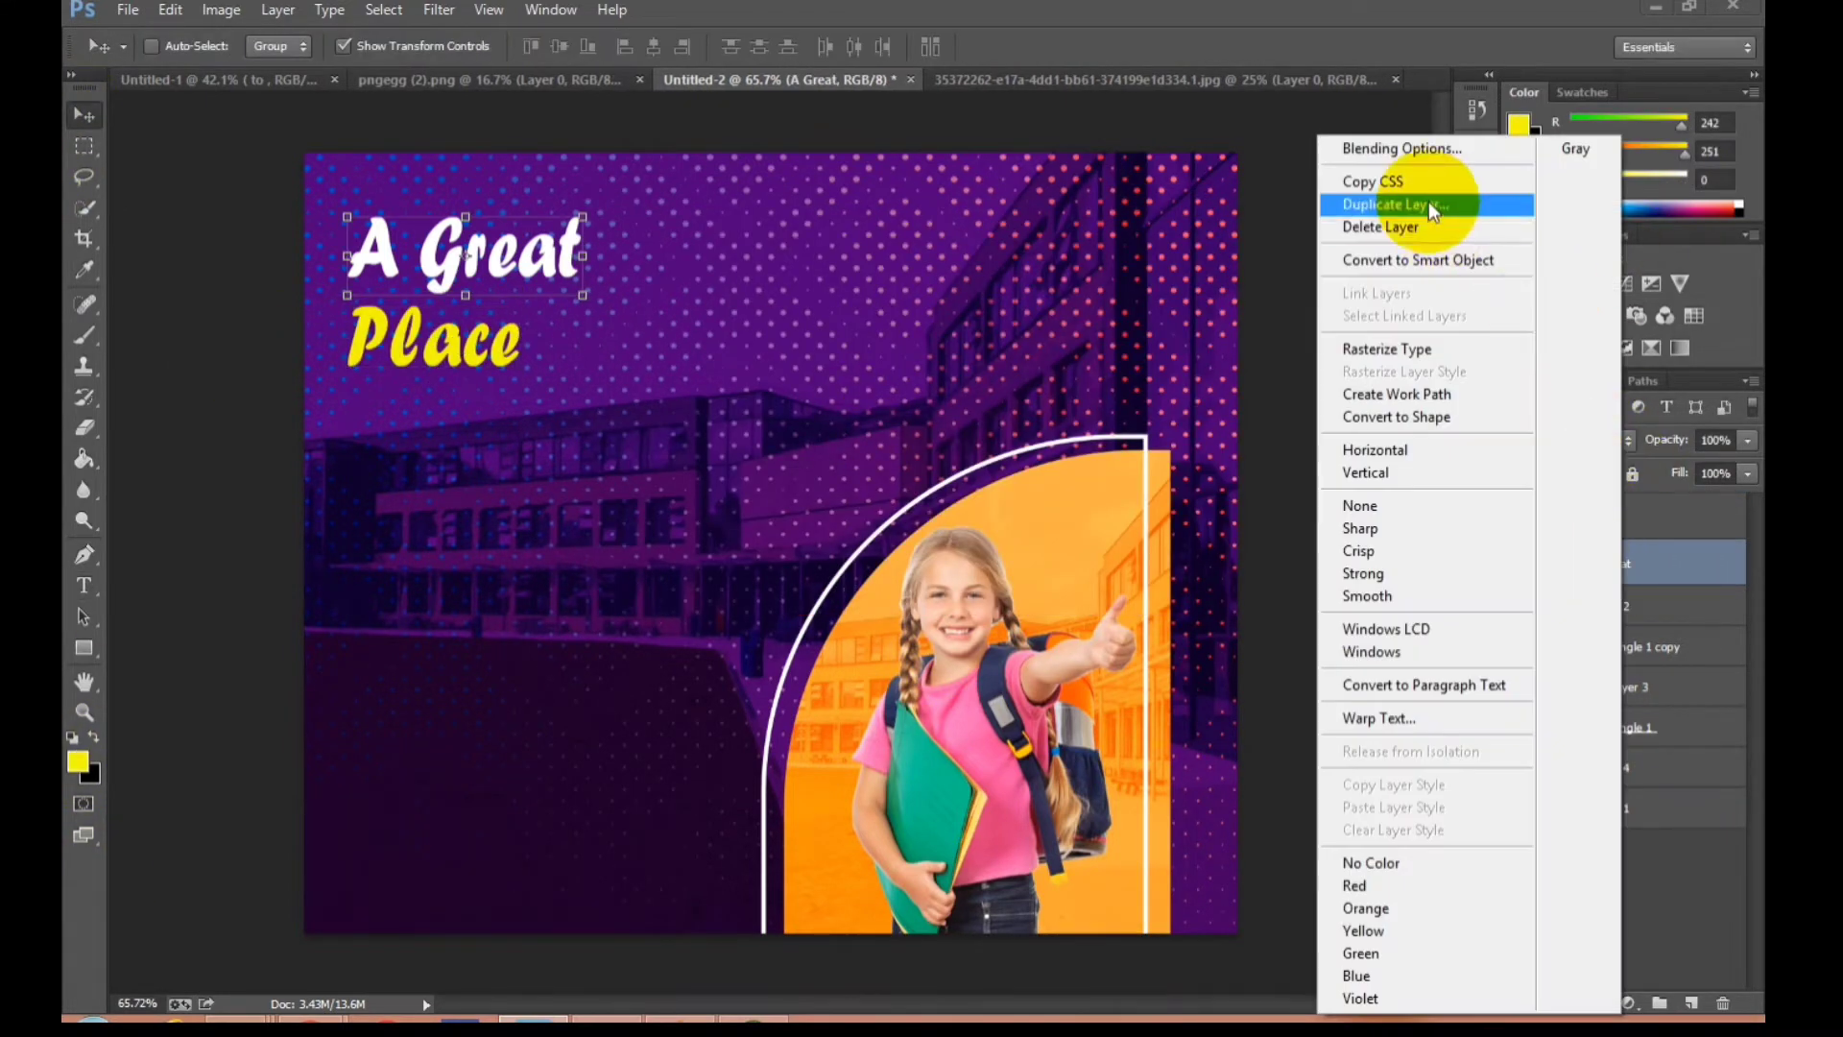
click(1428, 203)
click(1117, 304)
drag(504, 257, 521, 362)
click(85, 586)
text(to)
Scale the word "to" down to about 44 pt and place it just to the right of "Place".
click(85, 114)
drag(519, 383, 519, 367)
drag(505, 334, 580, 336)
key(Return)
click(1594, 917)
click(538, 412)
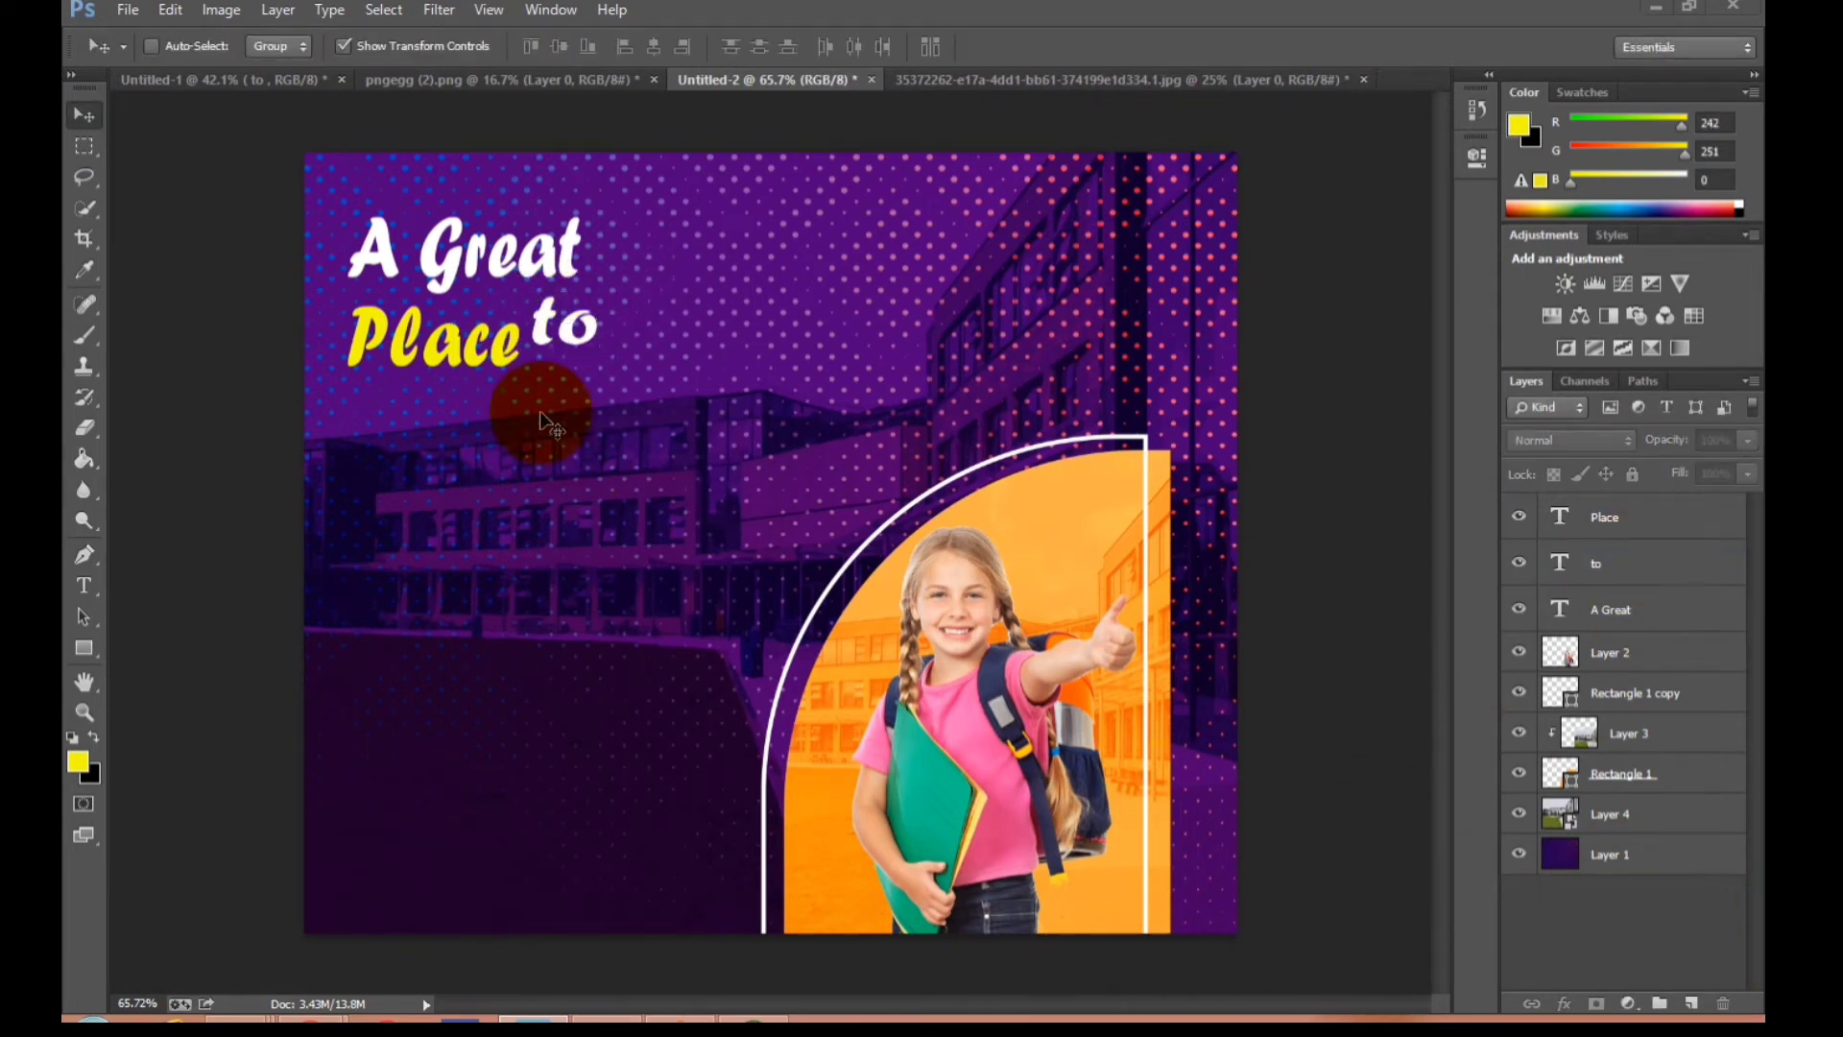
click(846, 371)
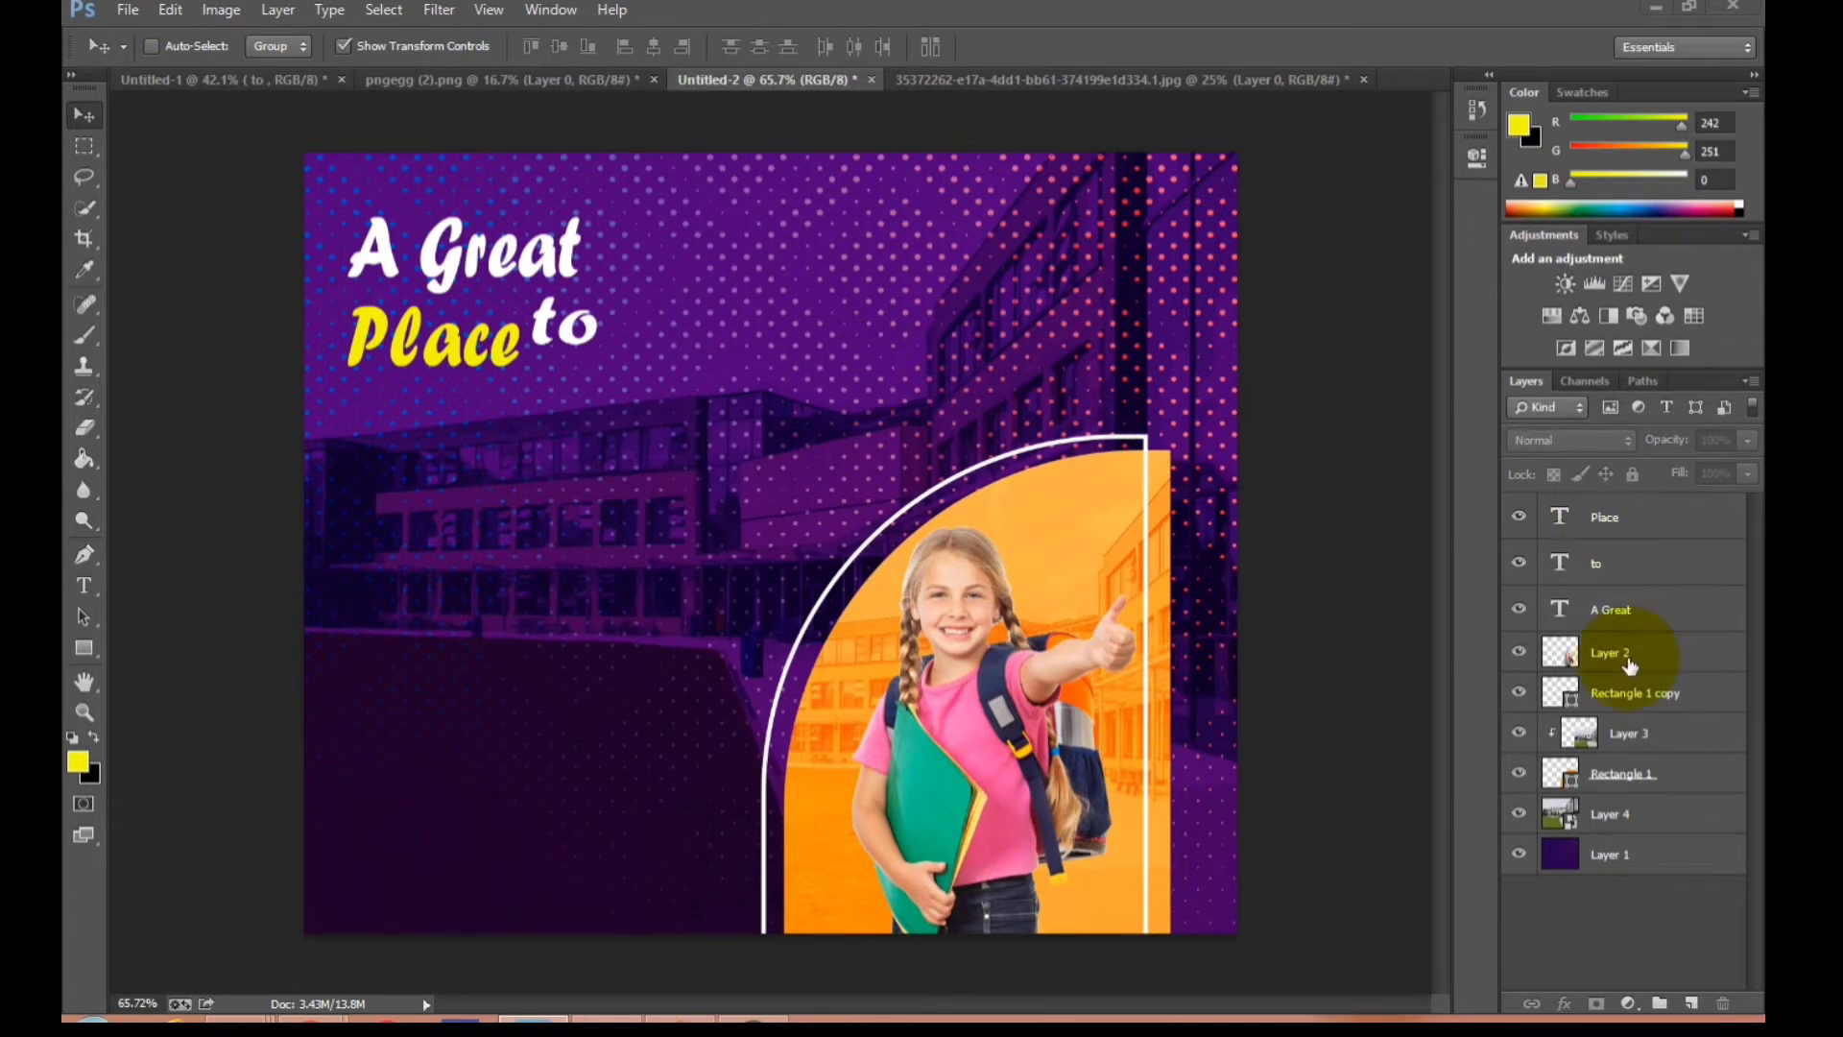
Duplicate the "to" text layer and place the copy below the beginning of "Place".
click(1600, 583)
right_click(1601, 584)
click(1431, 197)
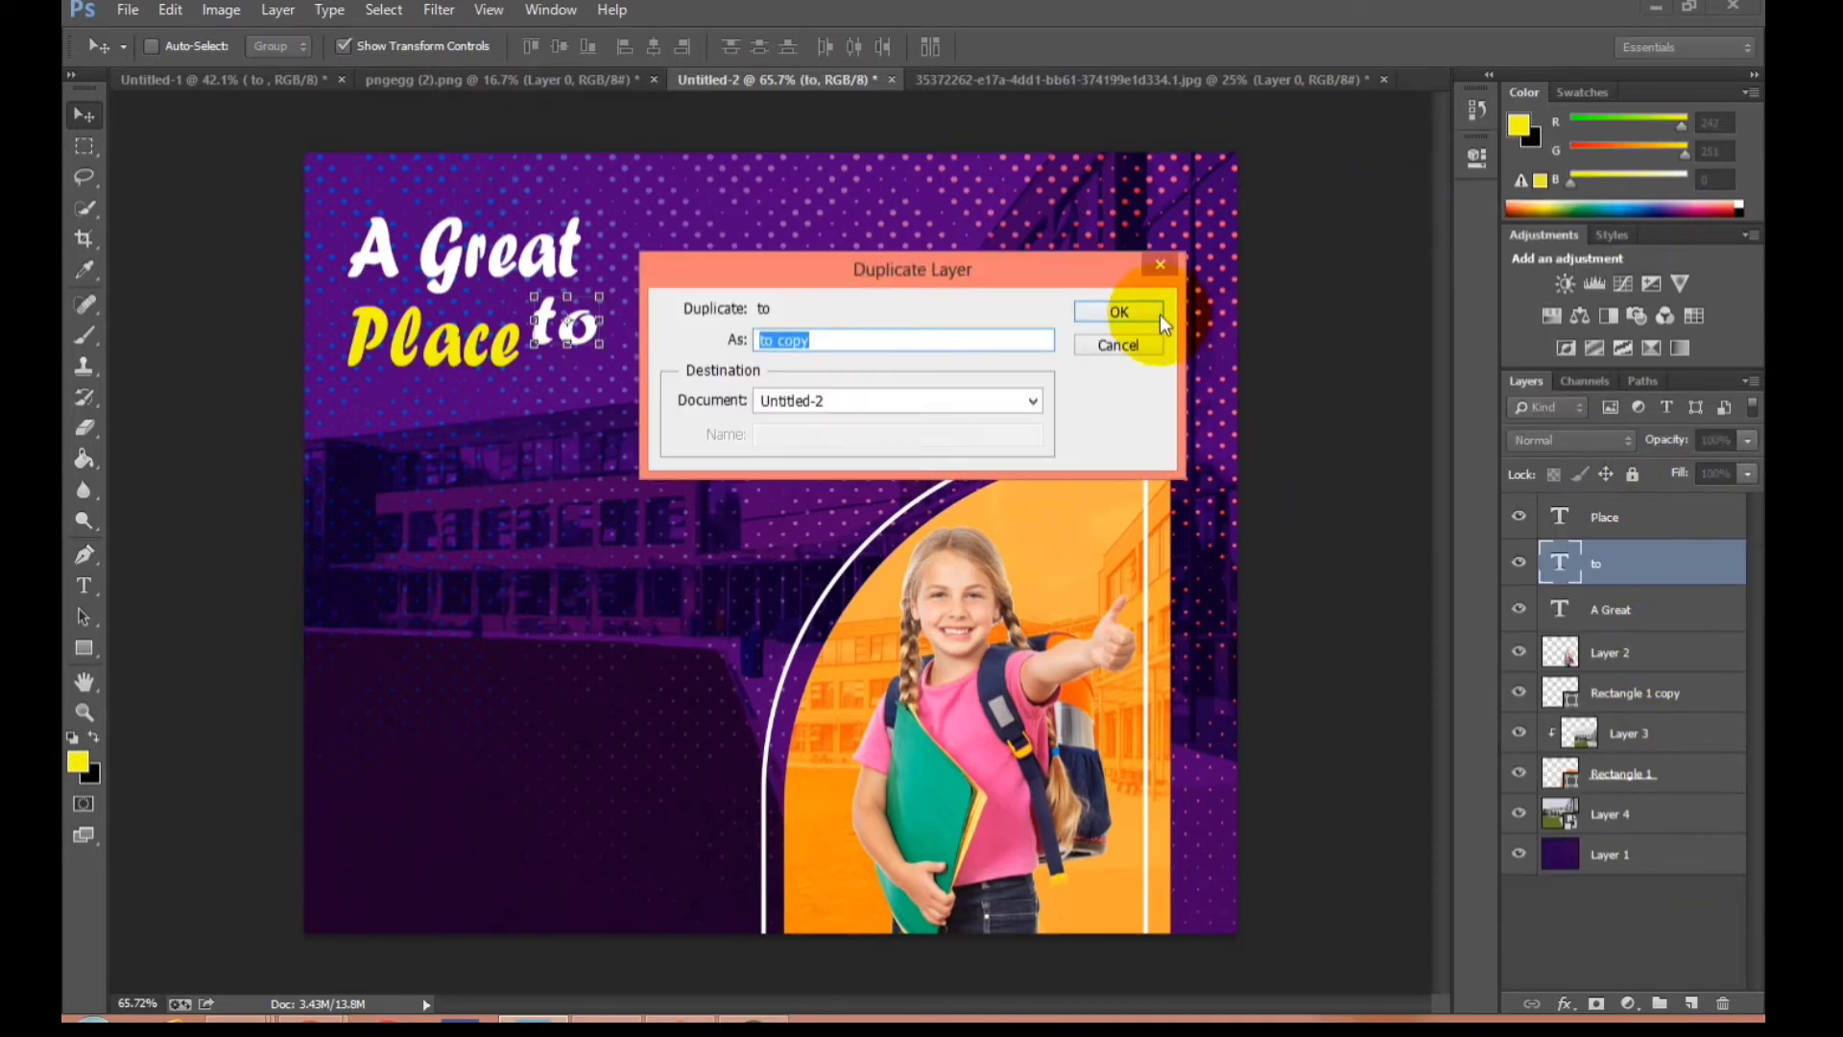
click(1132, 309)
drag(564, 331, 392, 401)
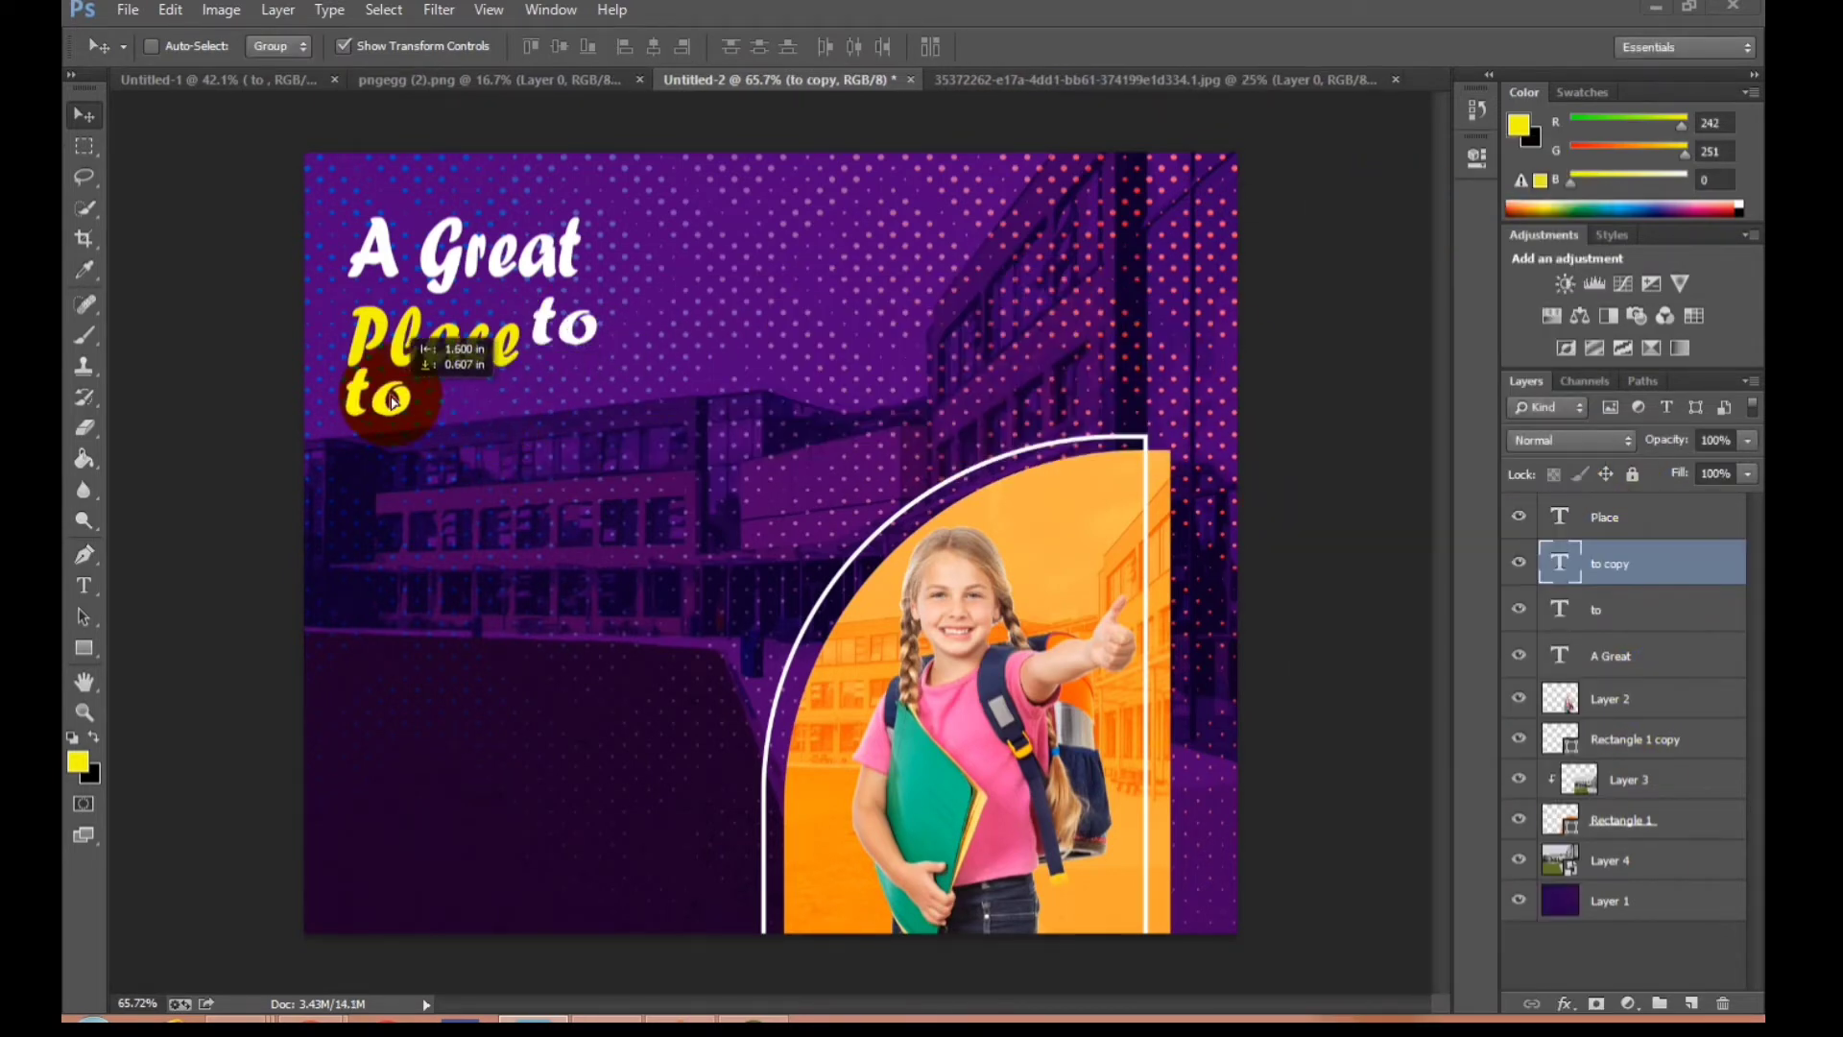
click(84, 584)
click(629, 603)
click(85, 114)
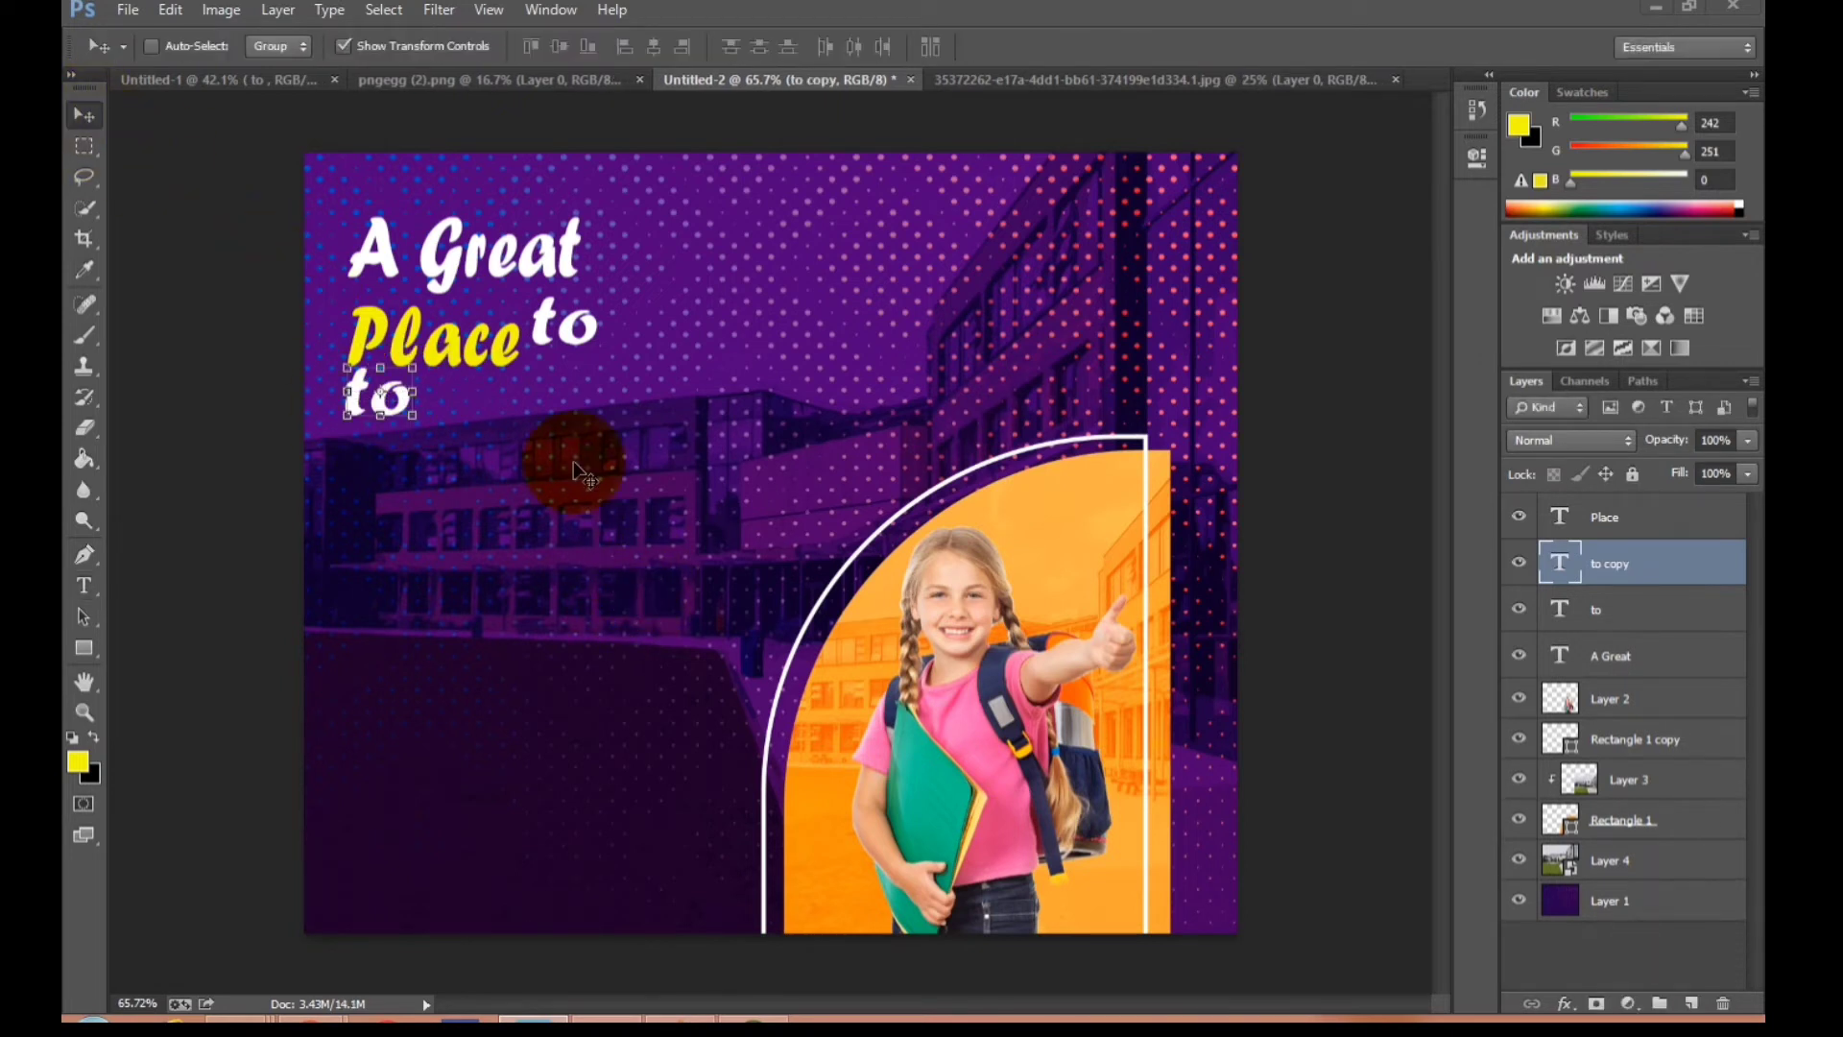
Replace the text of the copied "to" layer with "Learn".
click(83, 591)
click(404, 394)
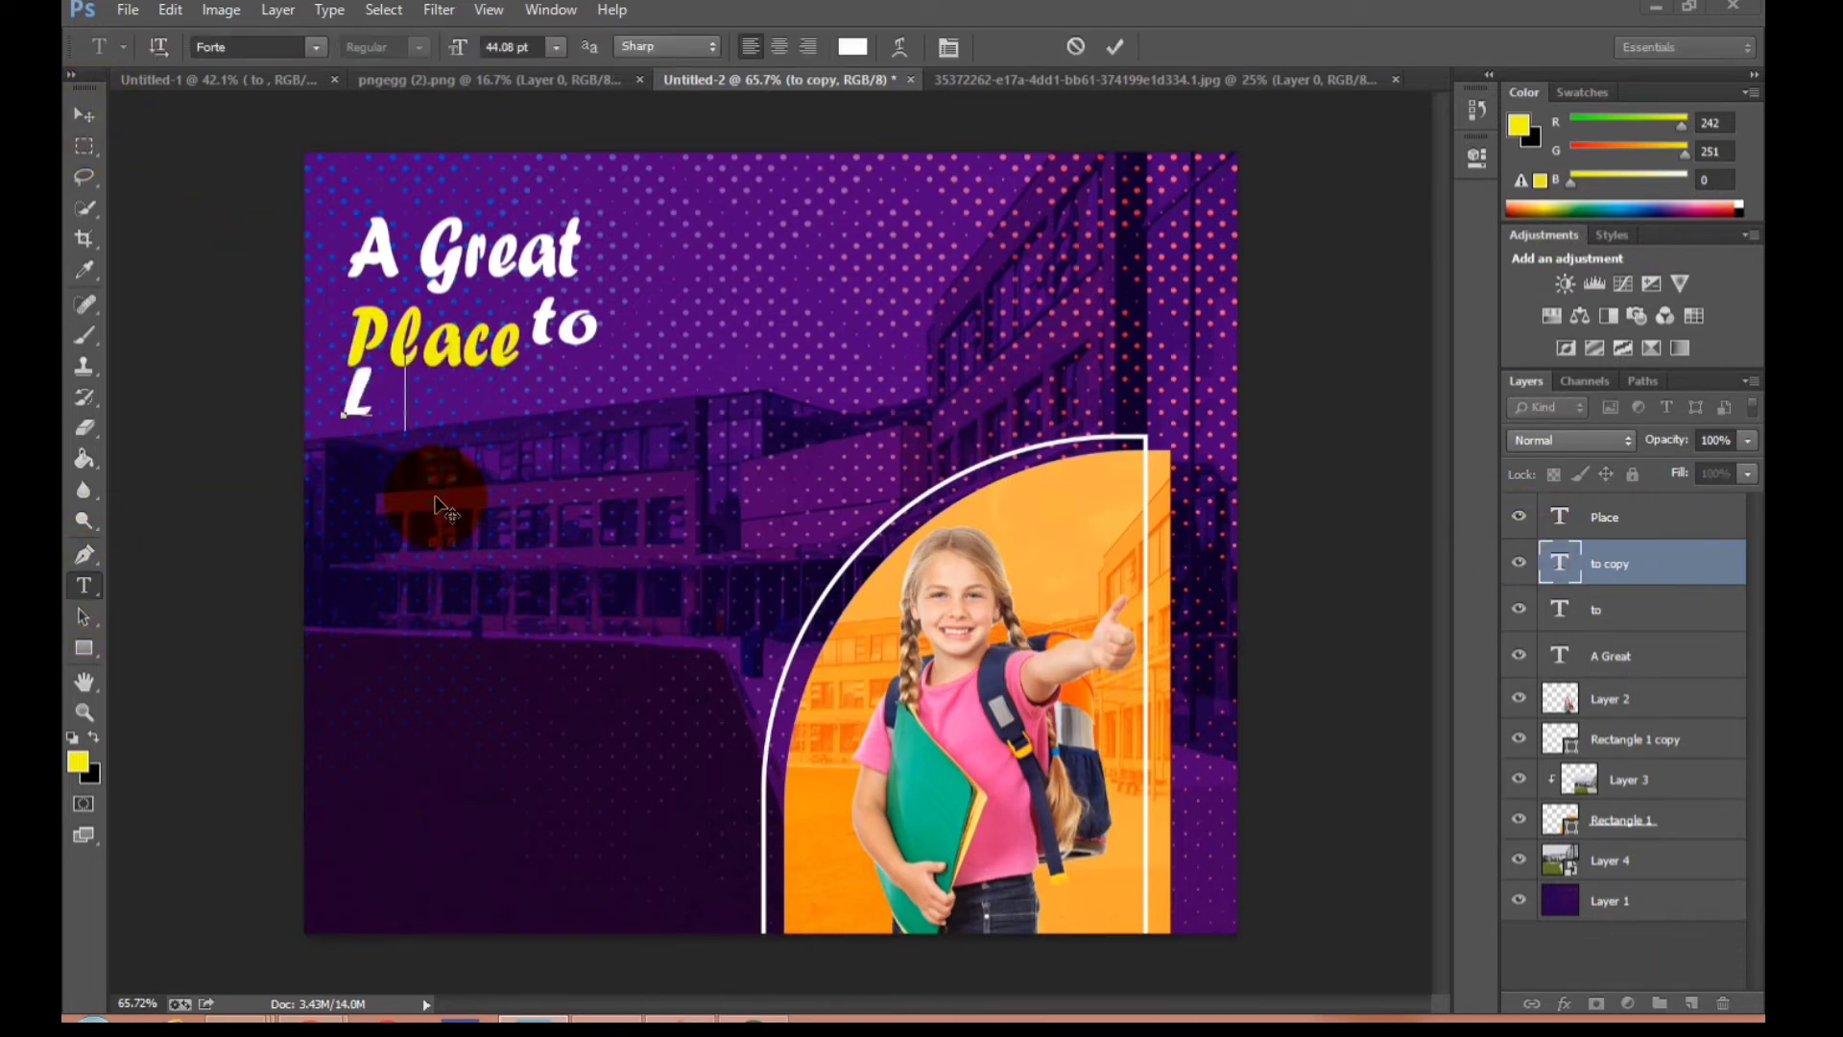
text(Leart)
key(BackSpace)
text(n)
click(85, 114)
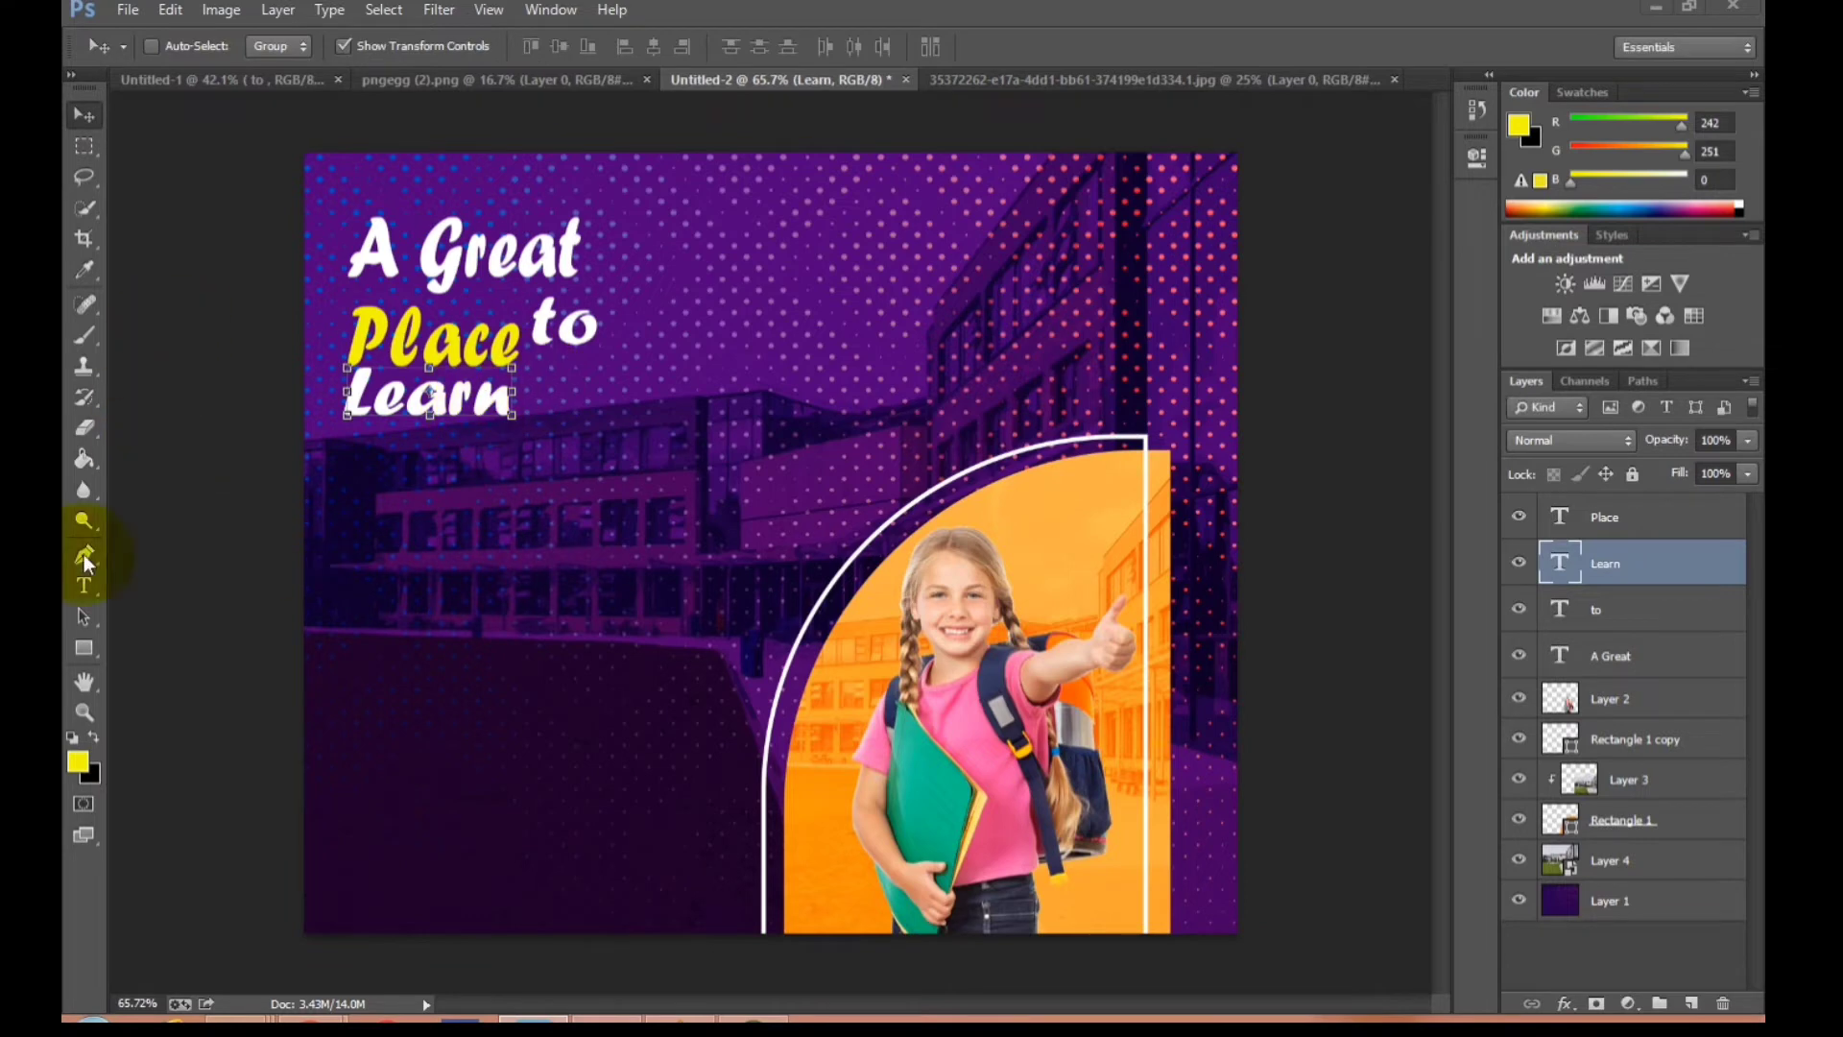
Recolor the word "Learn" the same yellow as "Place" (f2fb00).
click(83, 585)
drag(498, 407, 299, 394)
click(79, 759)
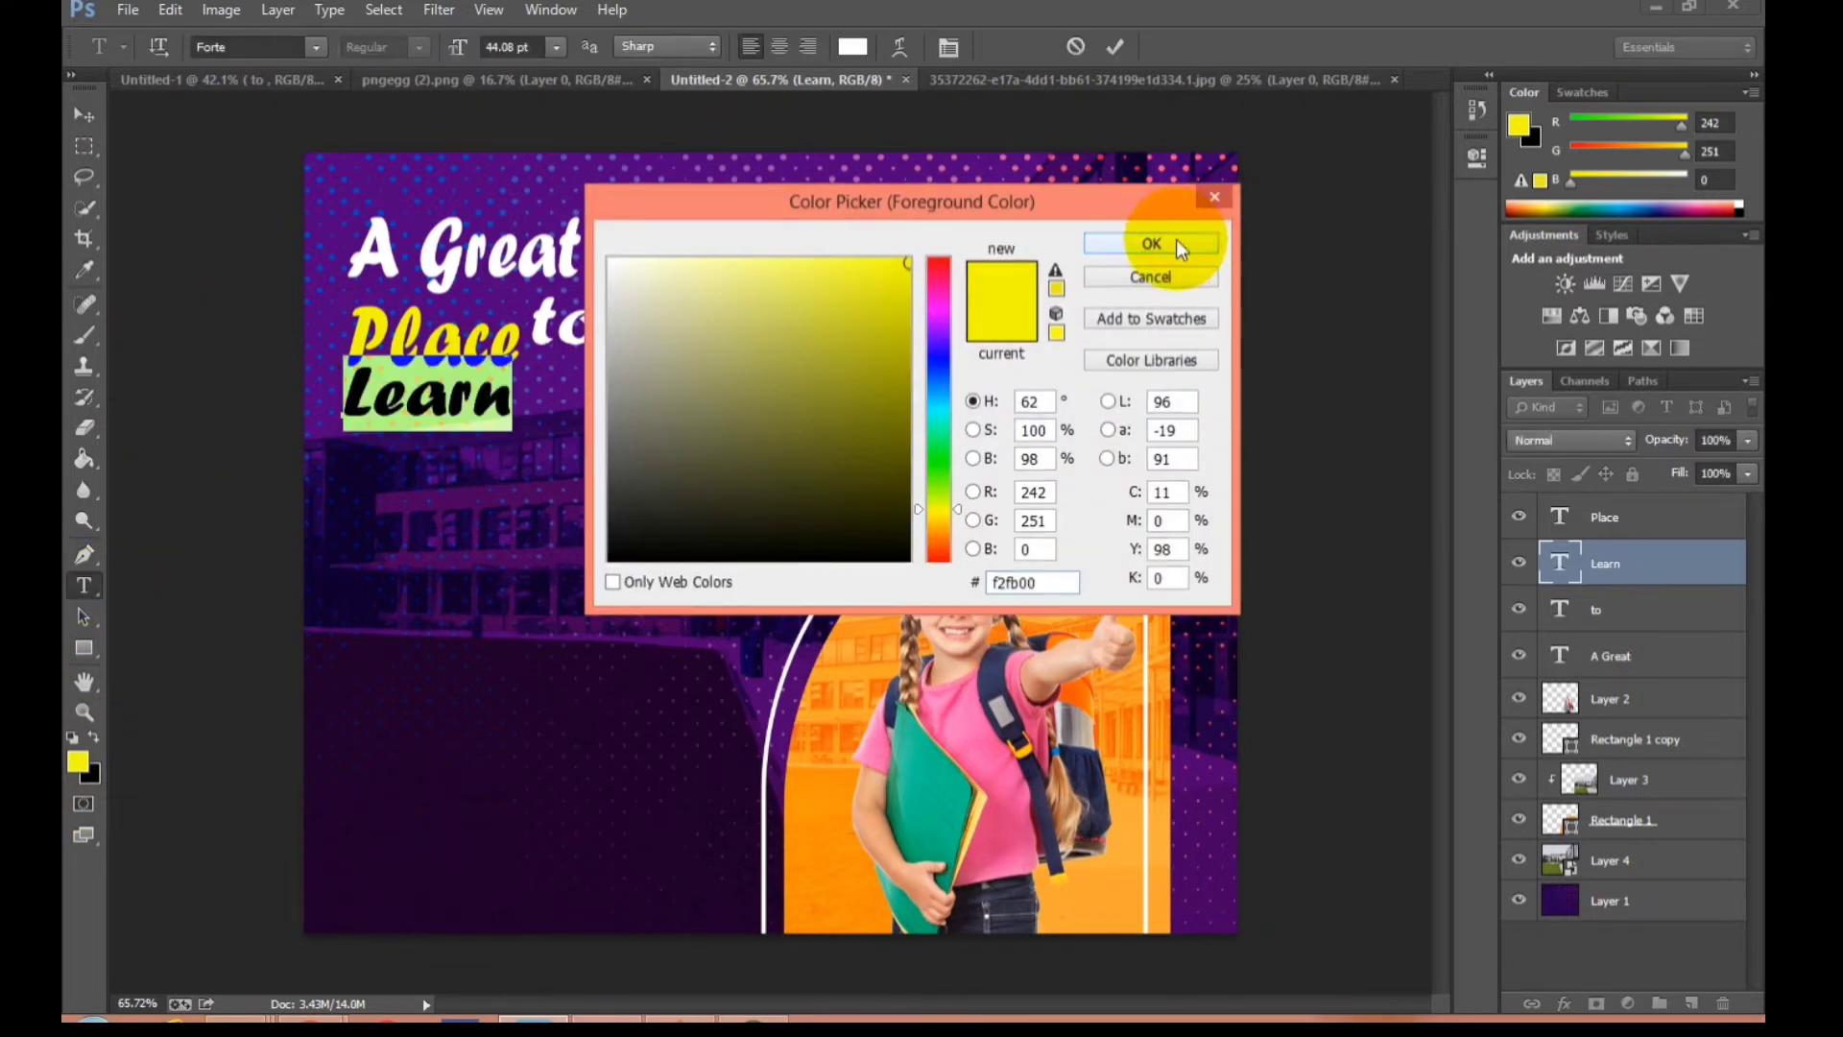
click(1173, 246)
Enlarge "Learn" to about the width of "A Great" and position it directly under "Place".
click(82, 114)
key(ctrl+t)
drag(517, 396, 589, 457)
drag(463, 430, 463, 465)
key(Return)
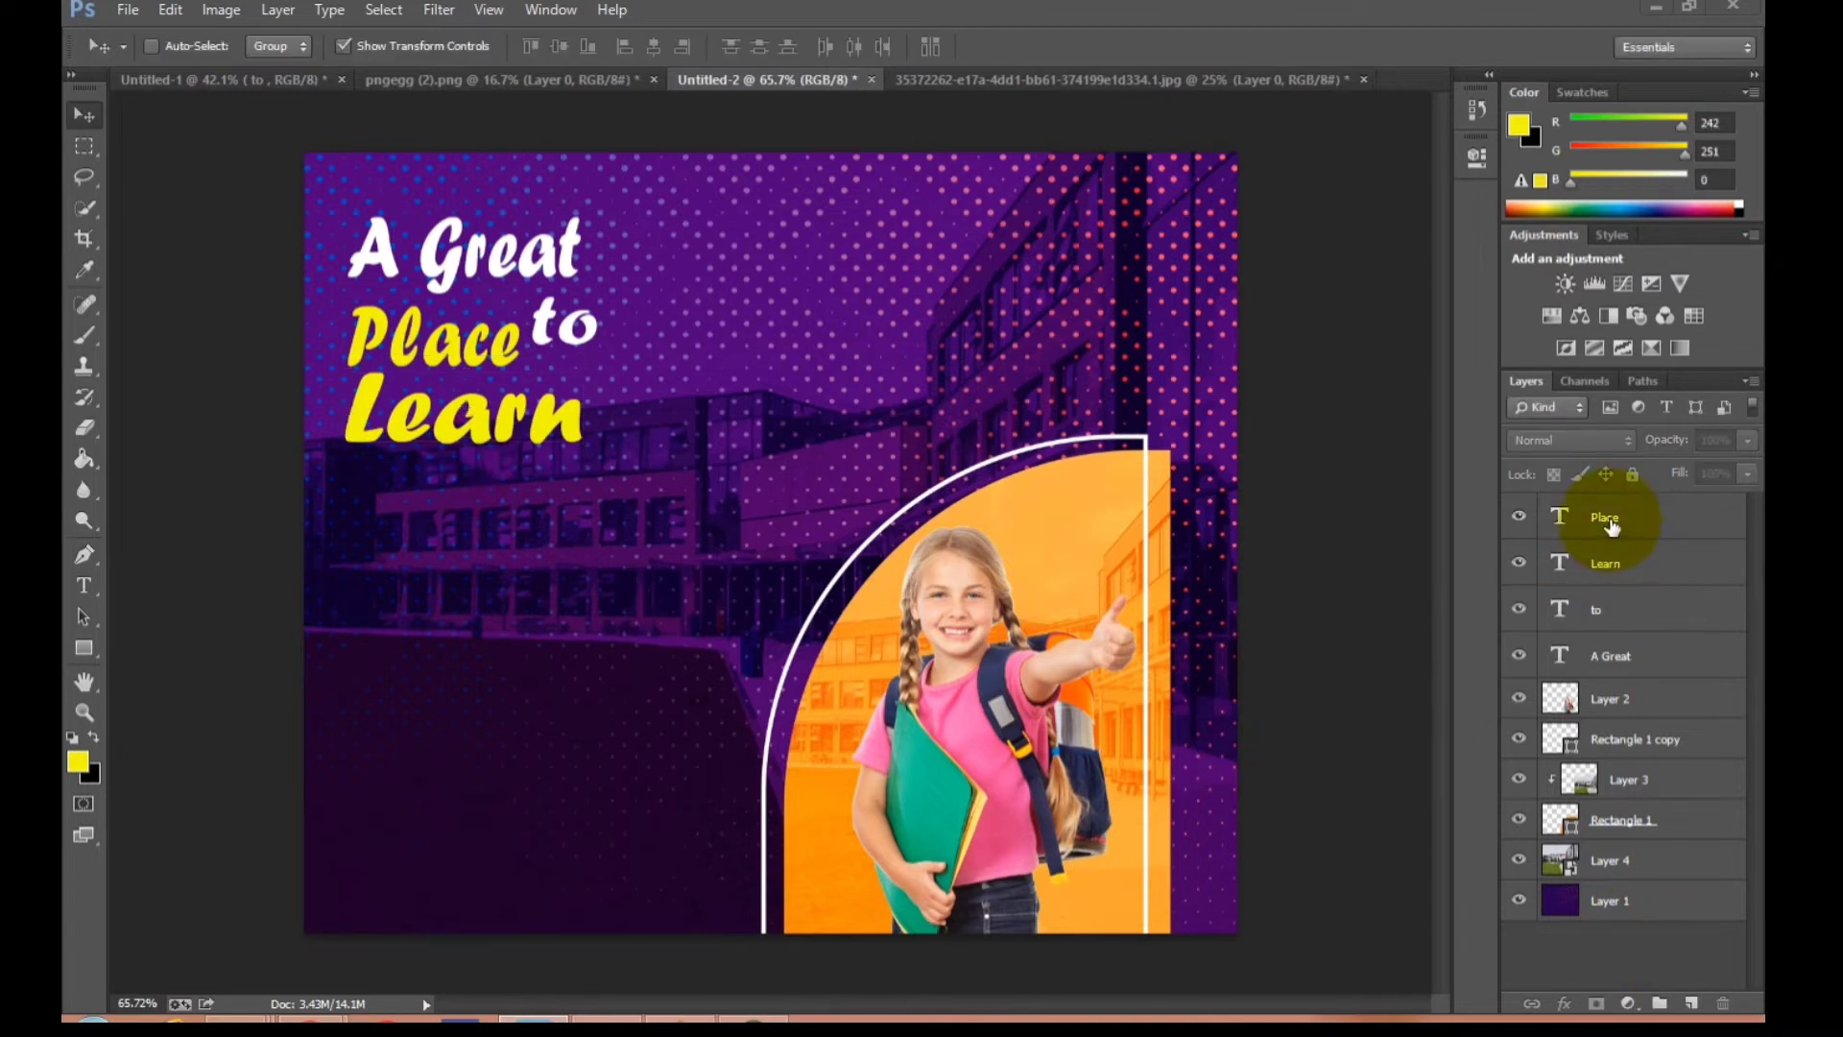
Nudge the "Place" and "Learn" text layers slightly upward to tighten the headline's line spacing.
click(1616, 516)
click(1584, 563)
key(shift+Up)
key(shift+Up)
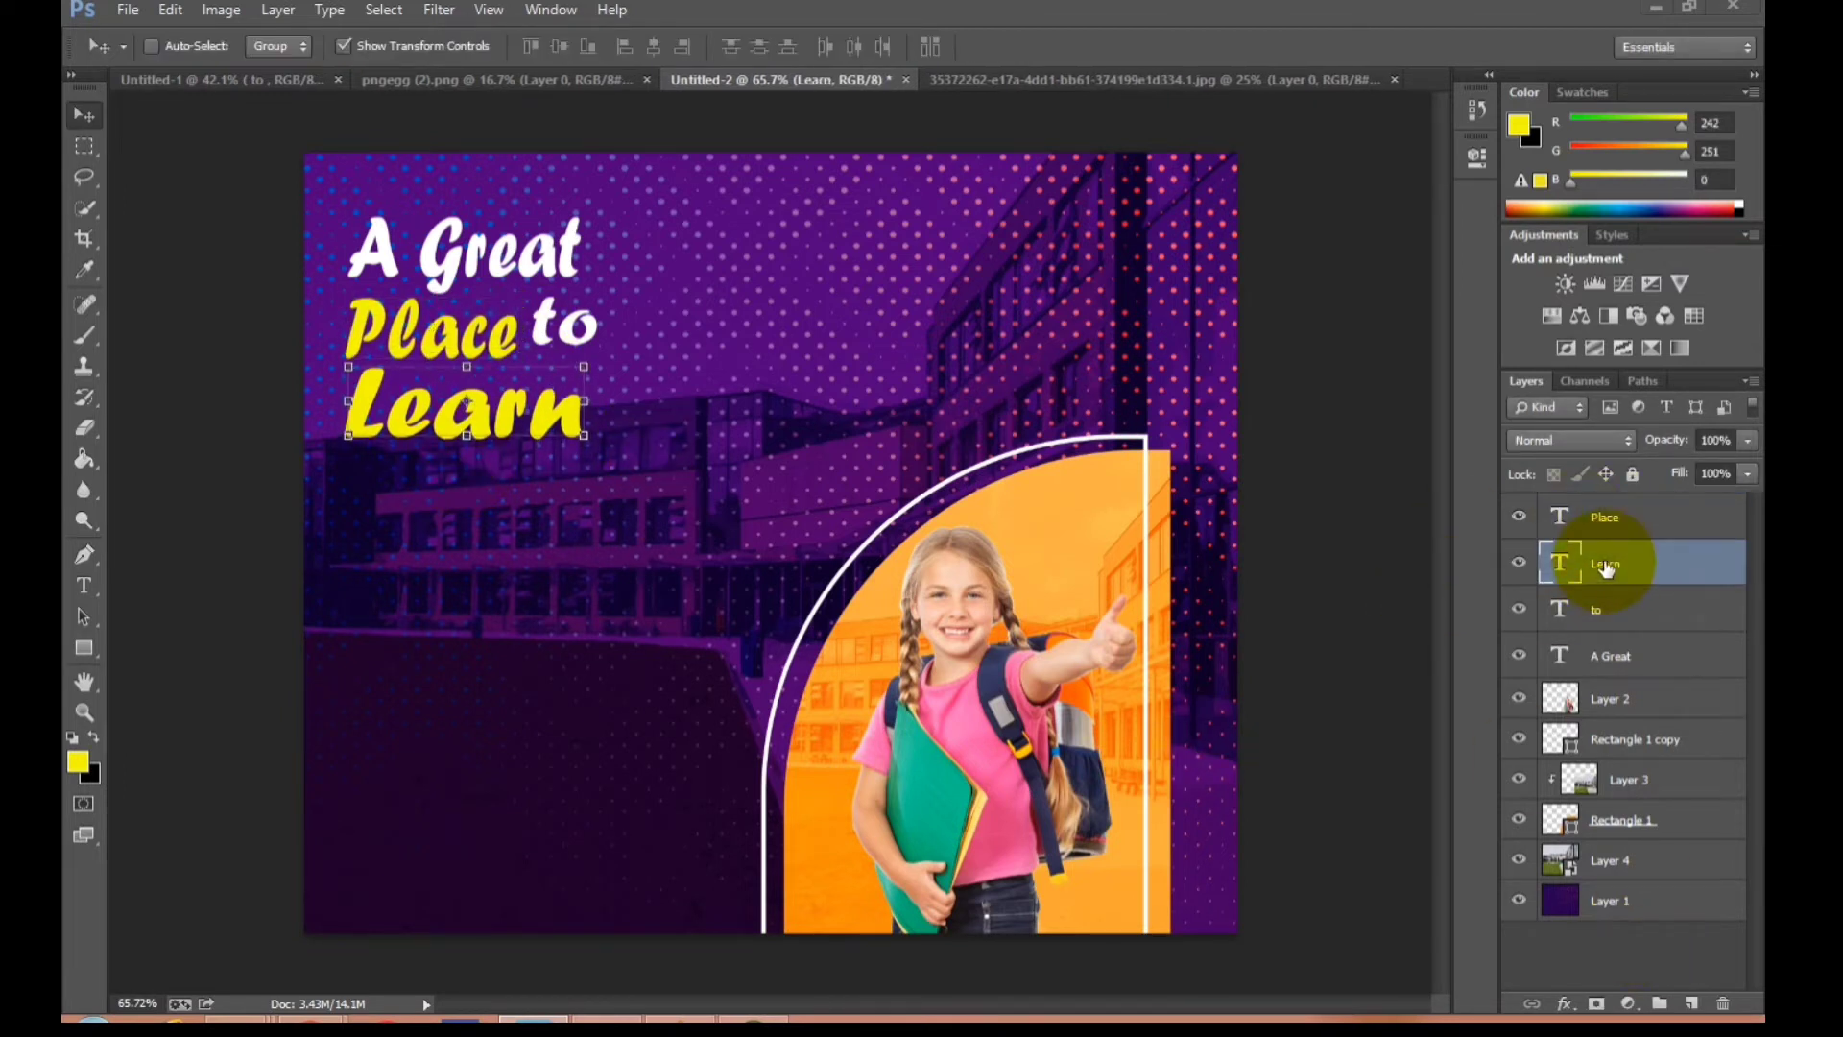
Select the "A Great", "Place", "to" and "Learn" layers together and rotate the headline about 19° counterclockwise.
click(1629, 520)
ctrl+click(1629, 650)
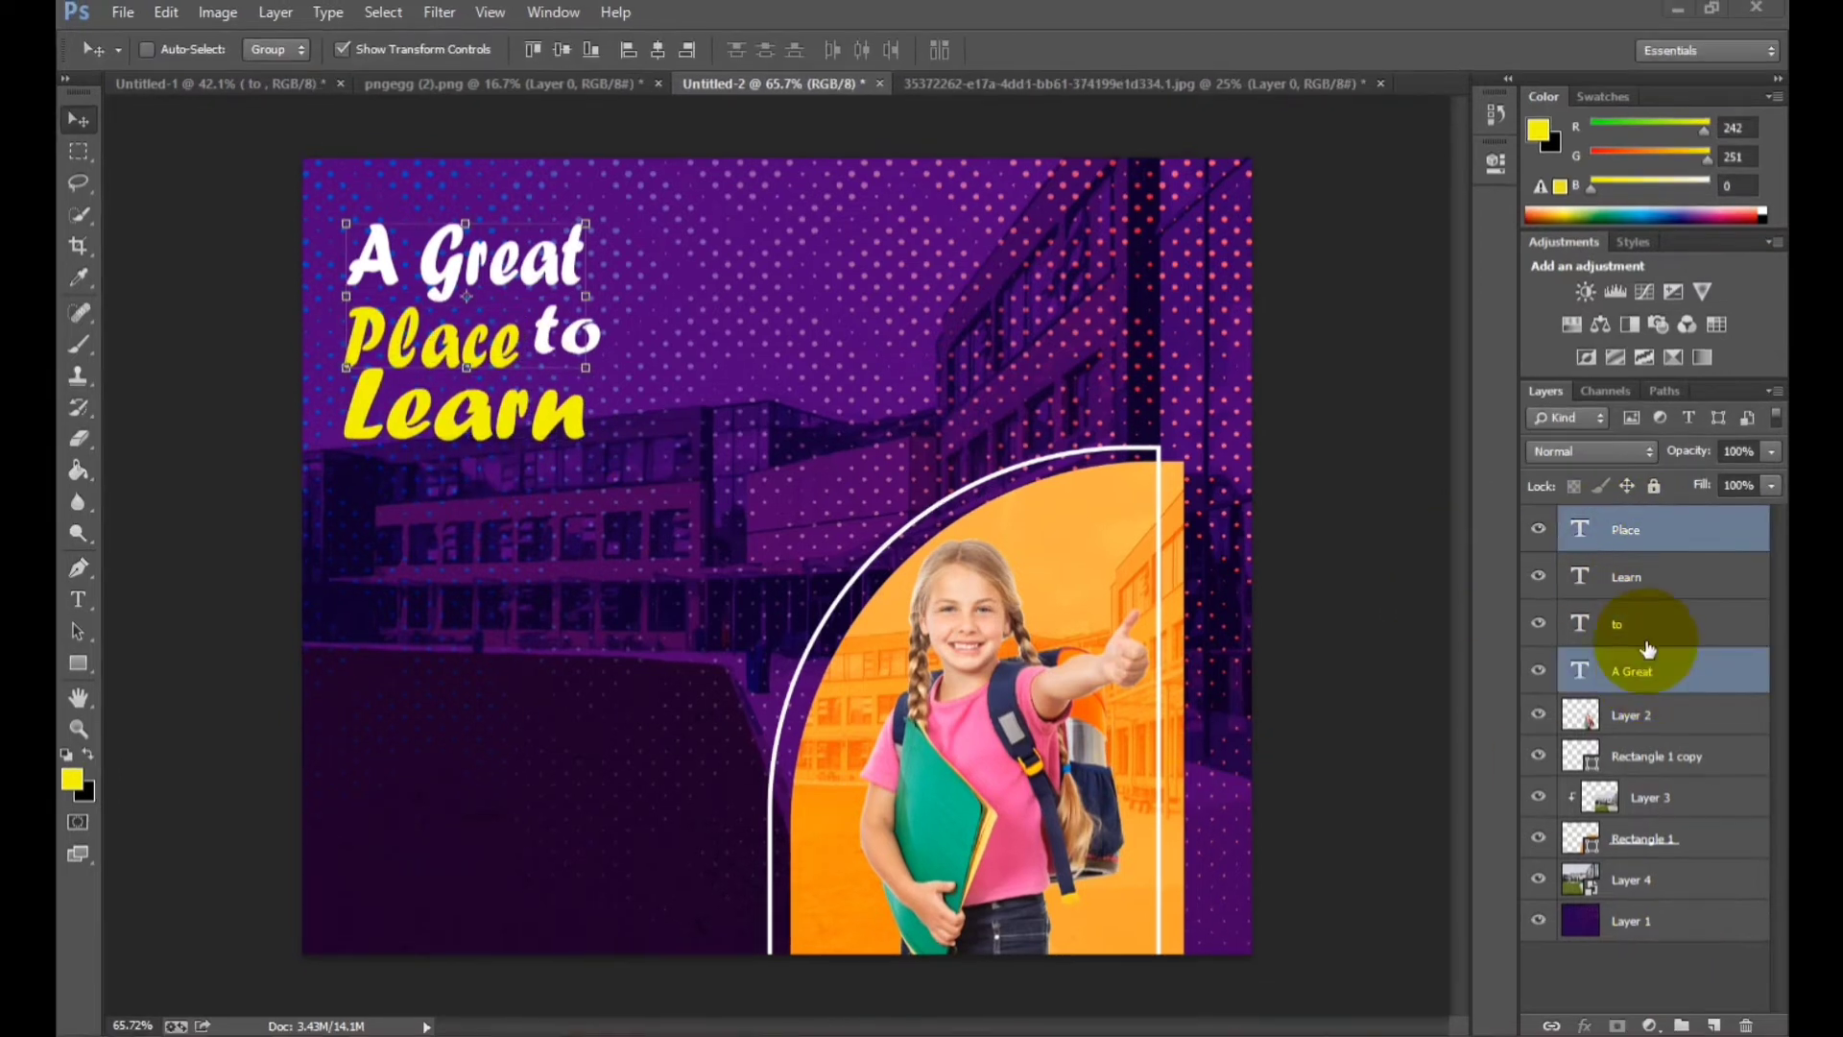
shift+click(1647, 623)
shift+click(1649, 578)
shift+click(1649, 538)
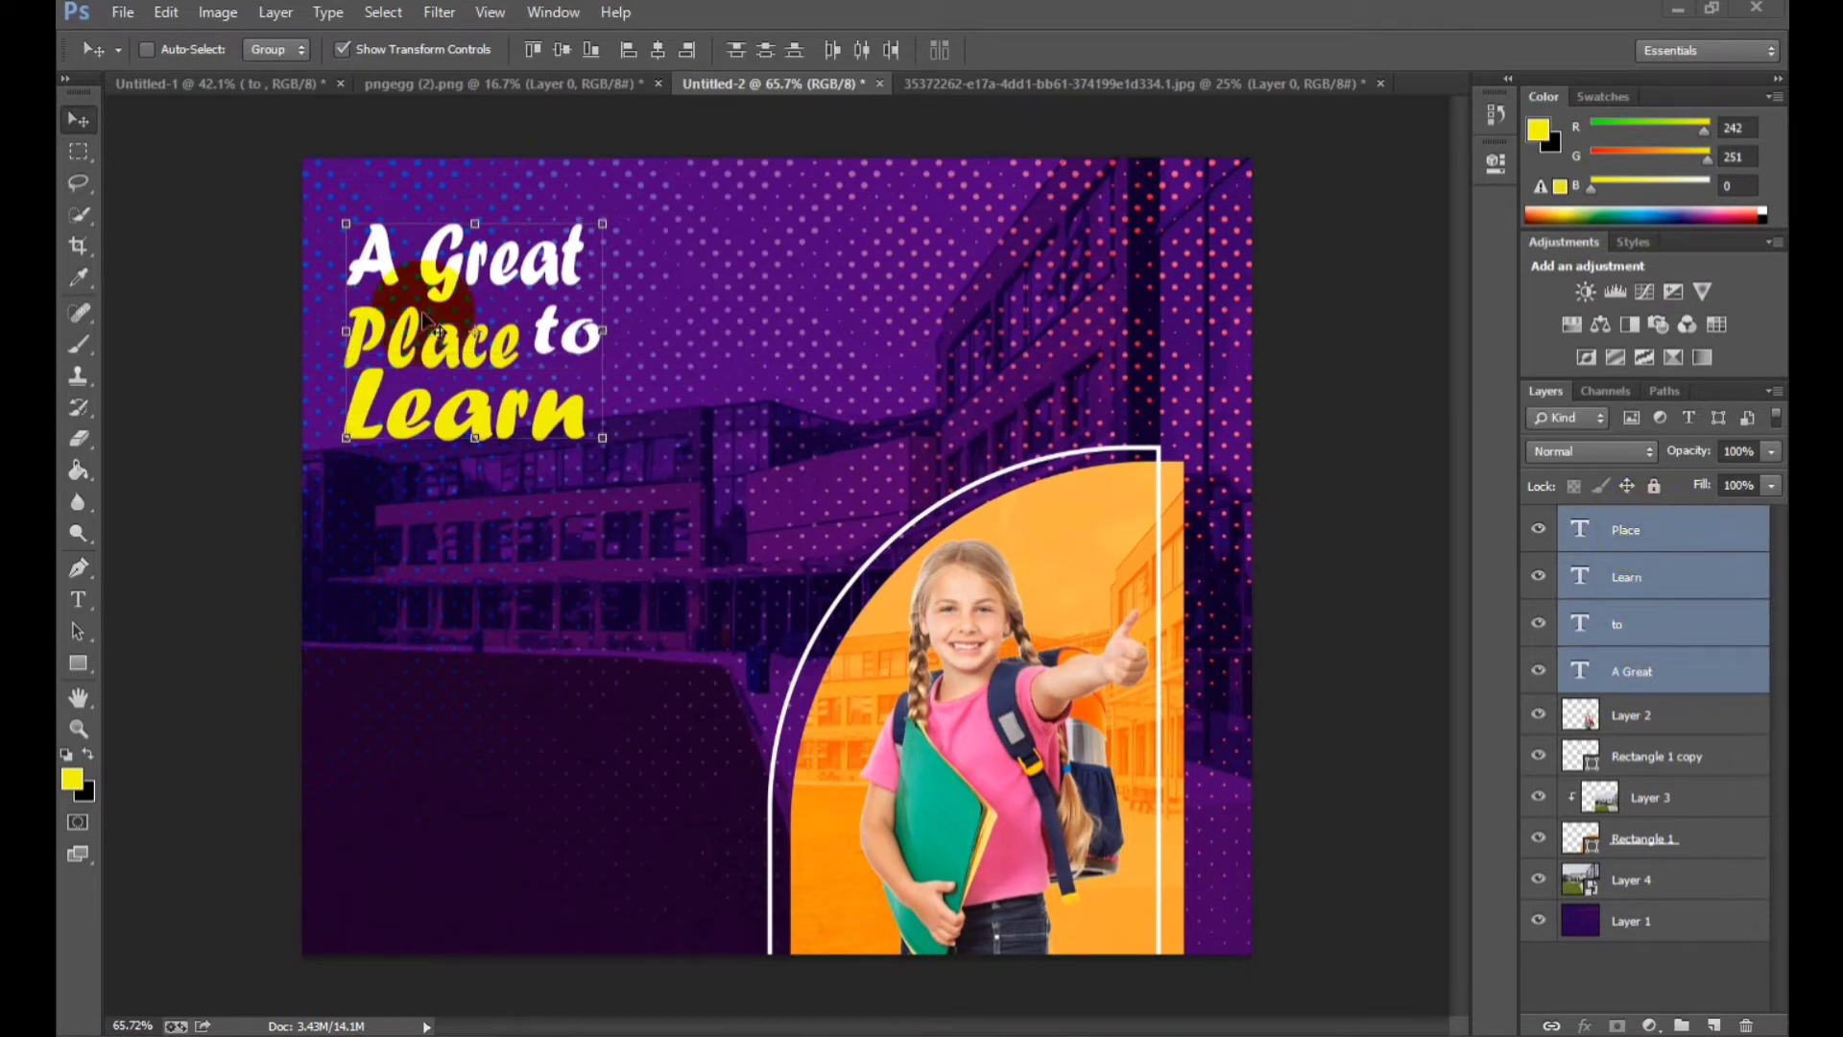
drag(638, 288, 598, 241)
drag(516, 331, 524, 340)
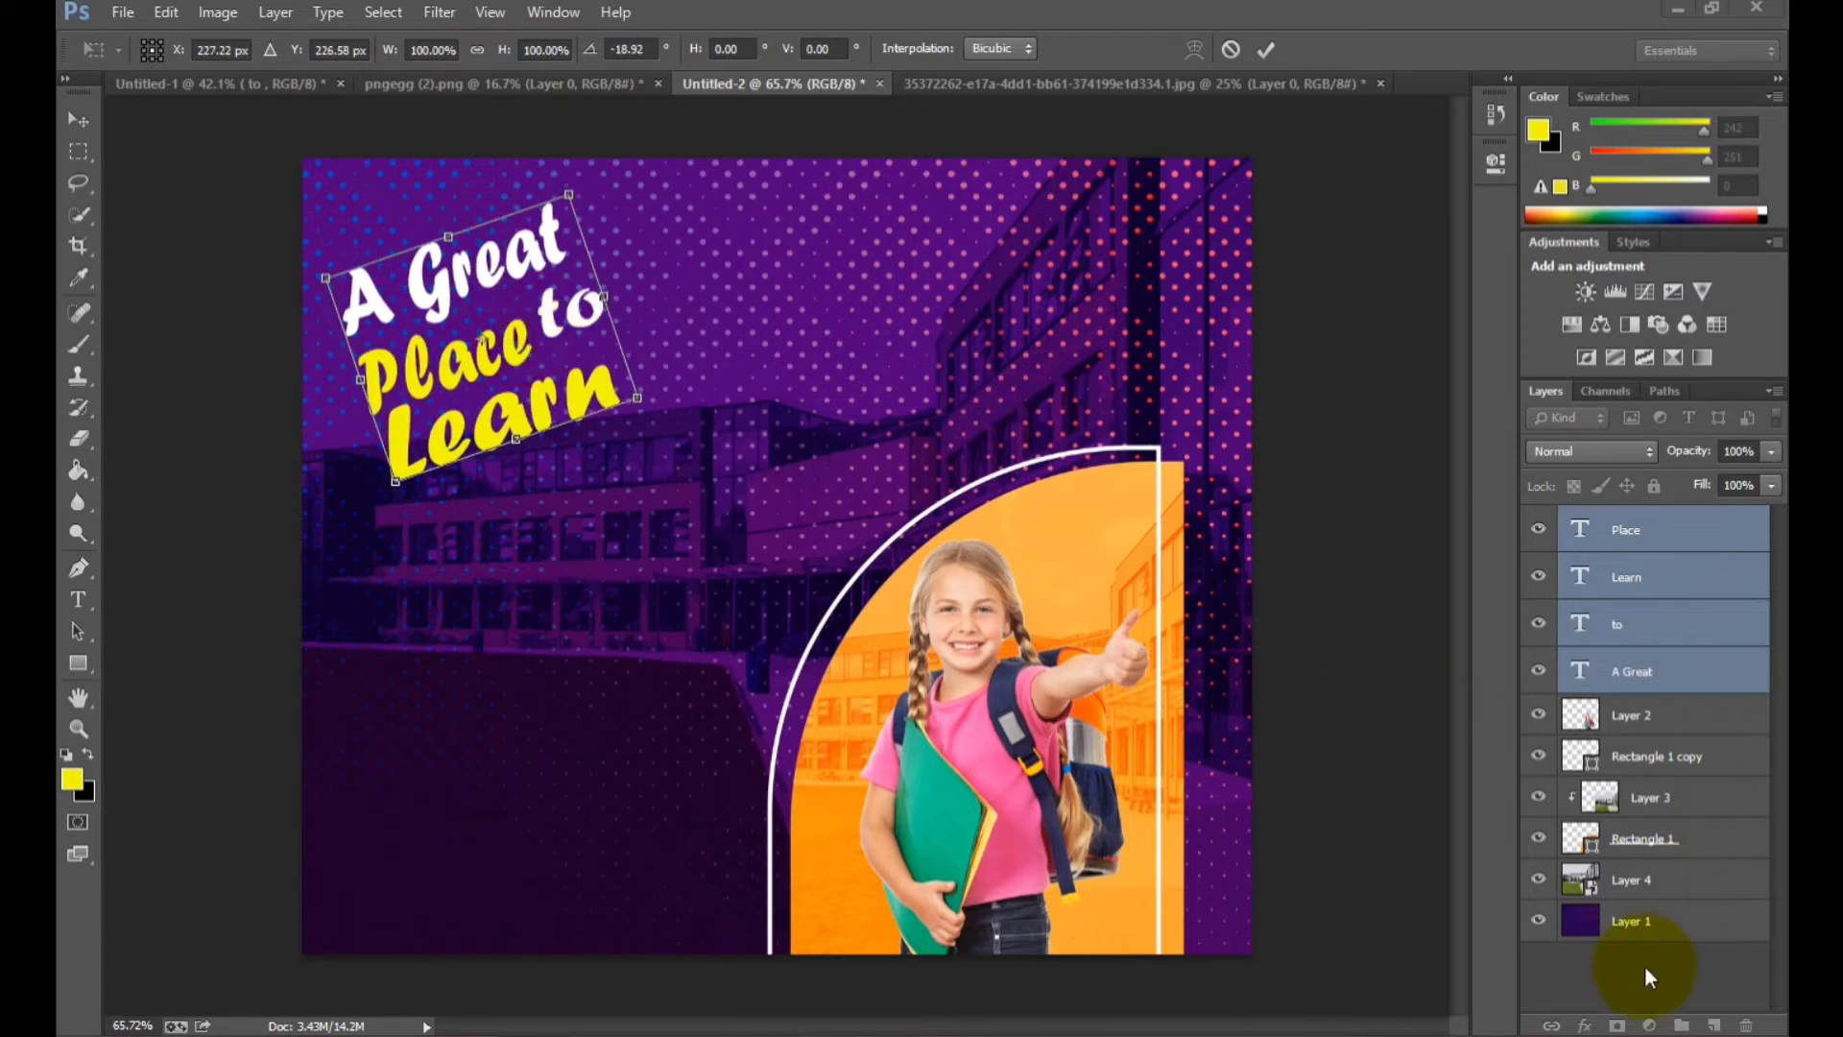
key(Return)
click(1632, 922)
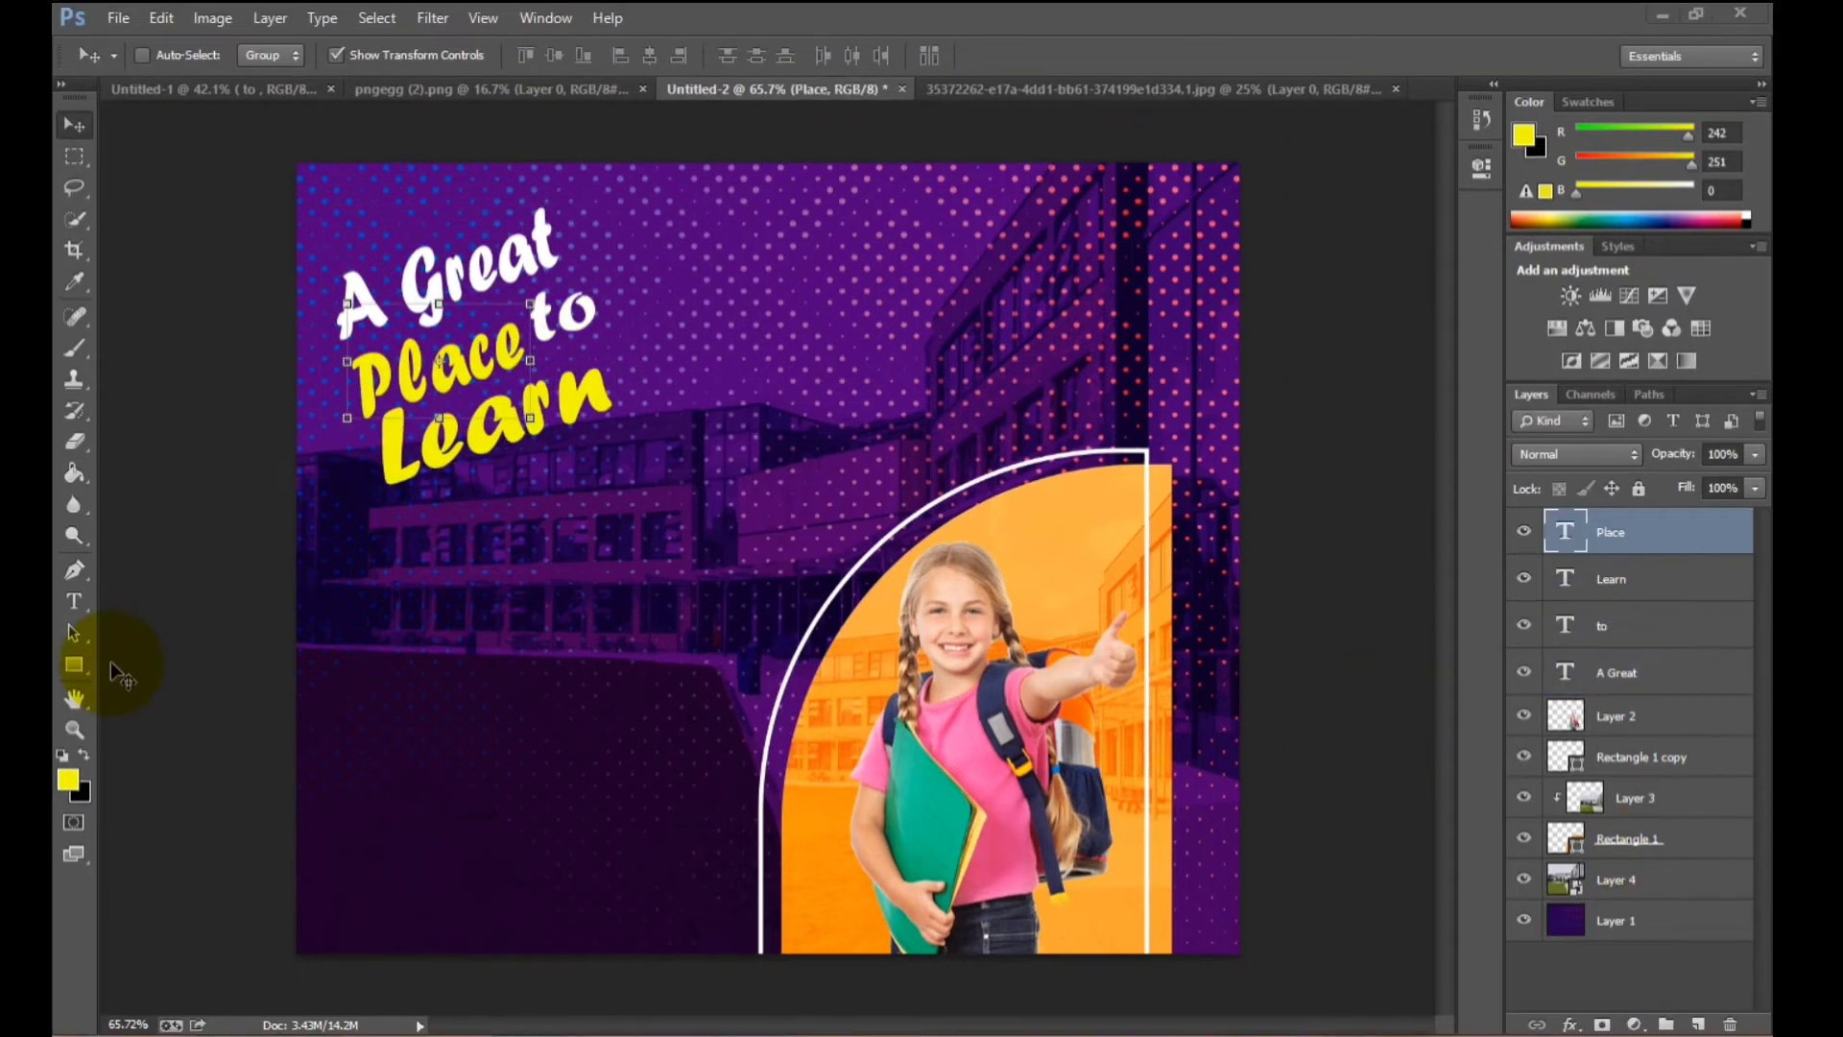
click(1571, 971)
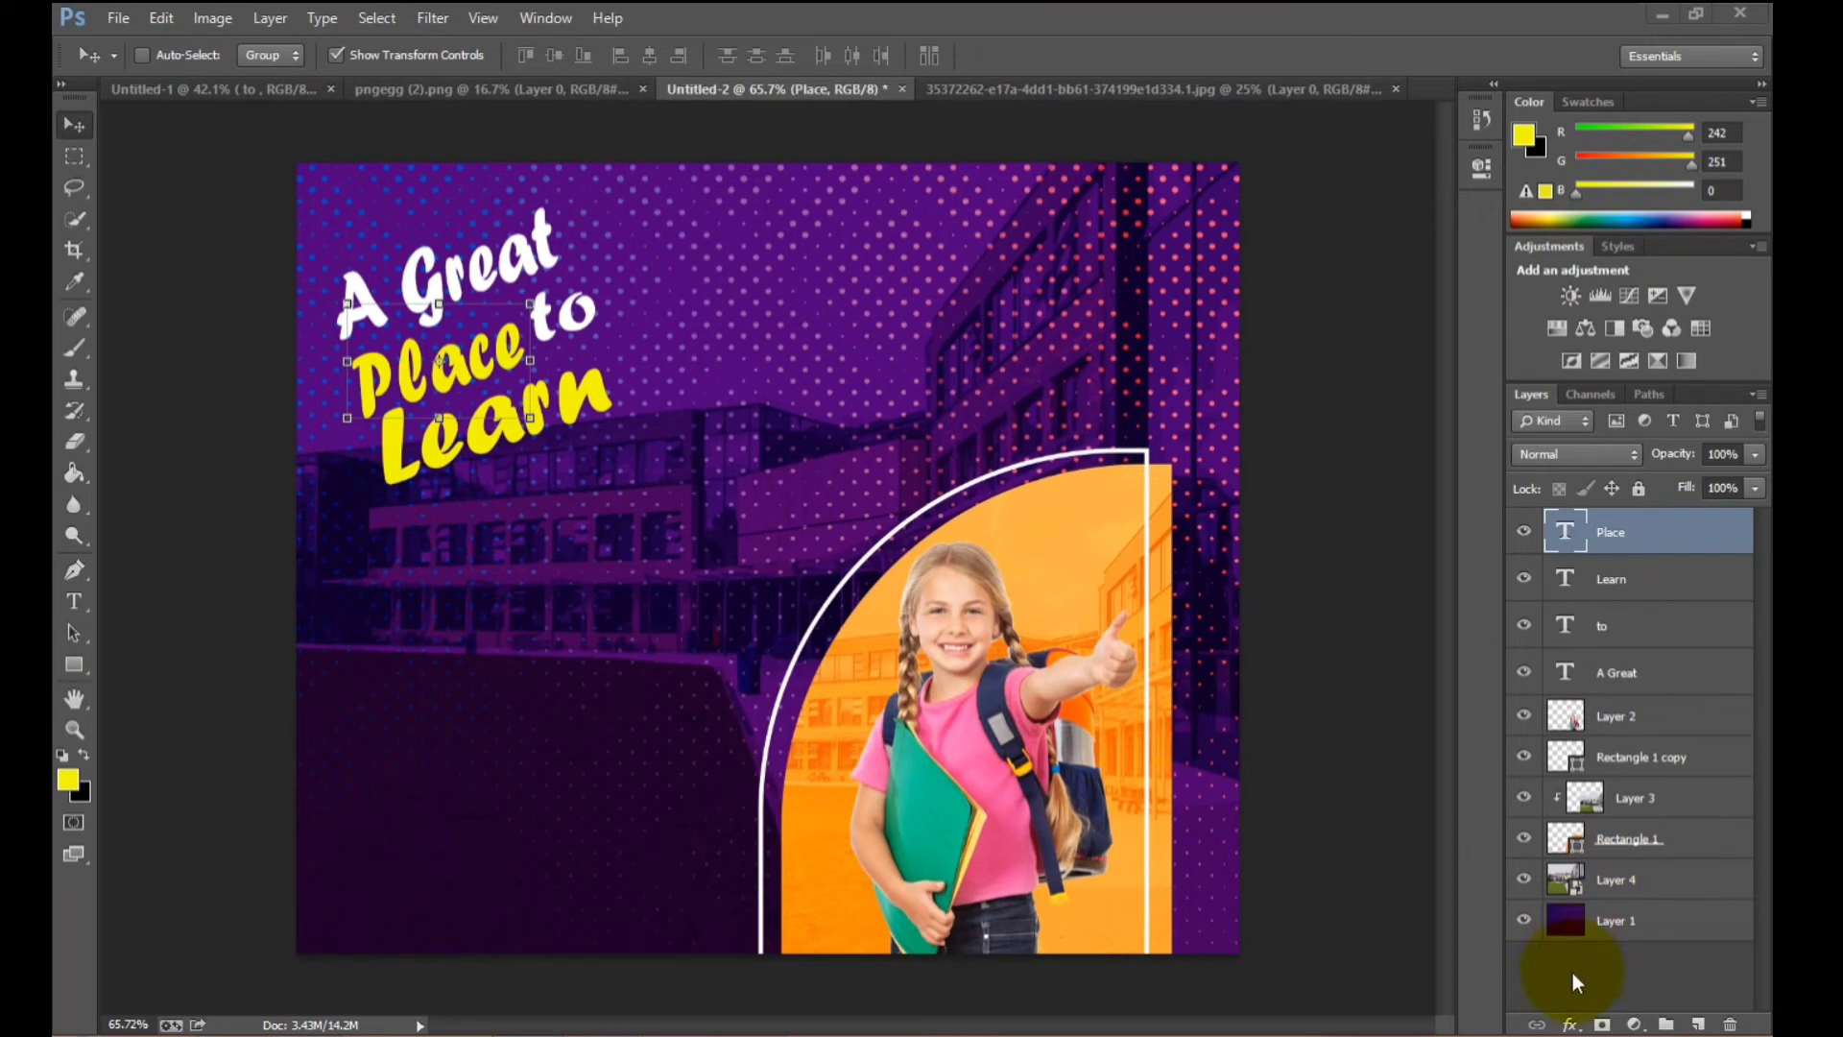
Add the yellow text "ADMISSION OPEN" below the headline and scale it to about 133% width and 285% height.
click(74, 605)
click(362, 715)
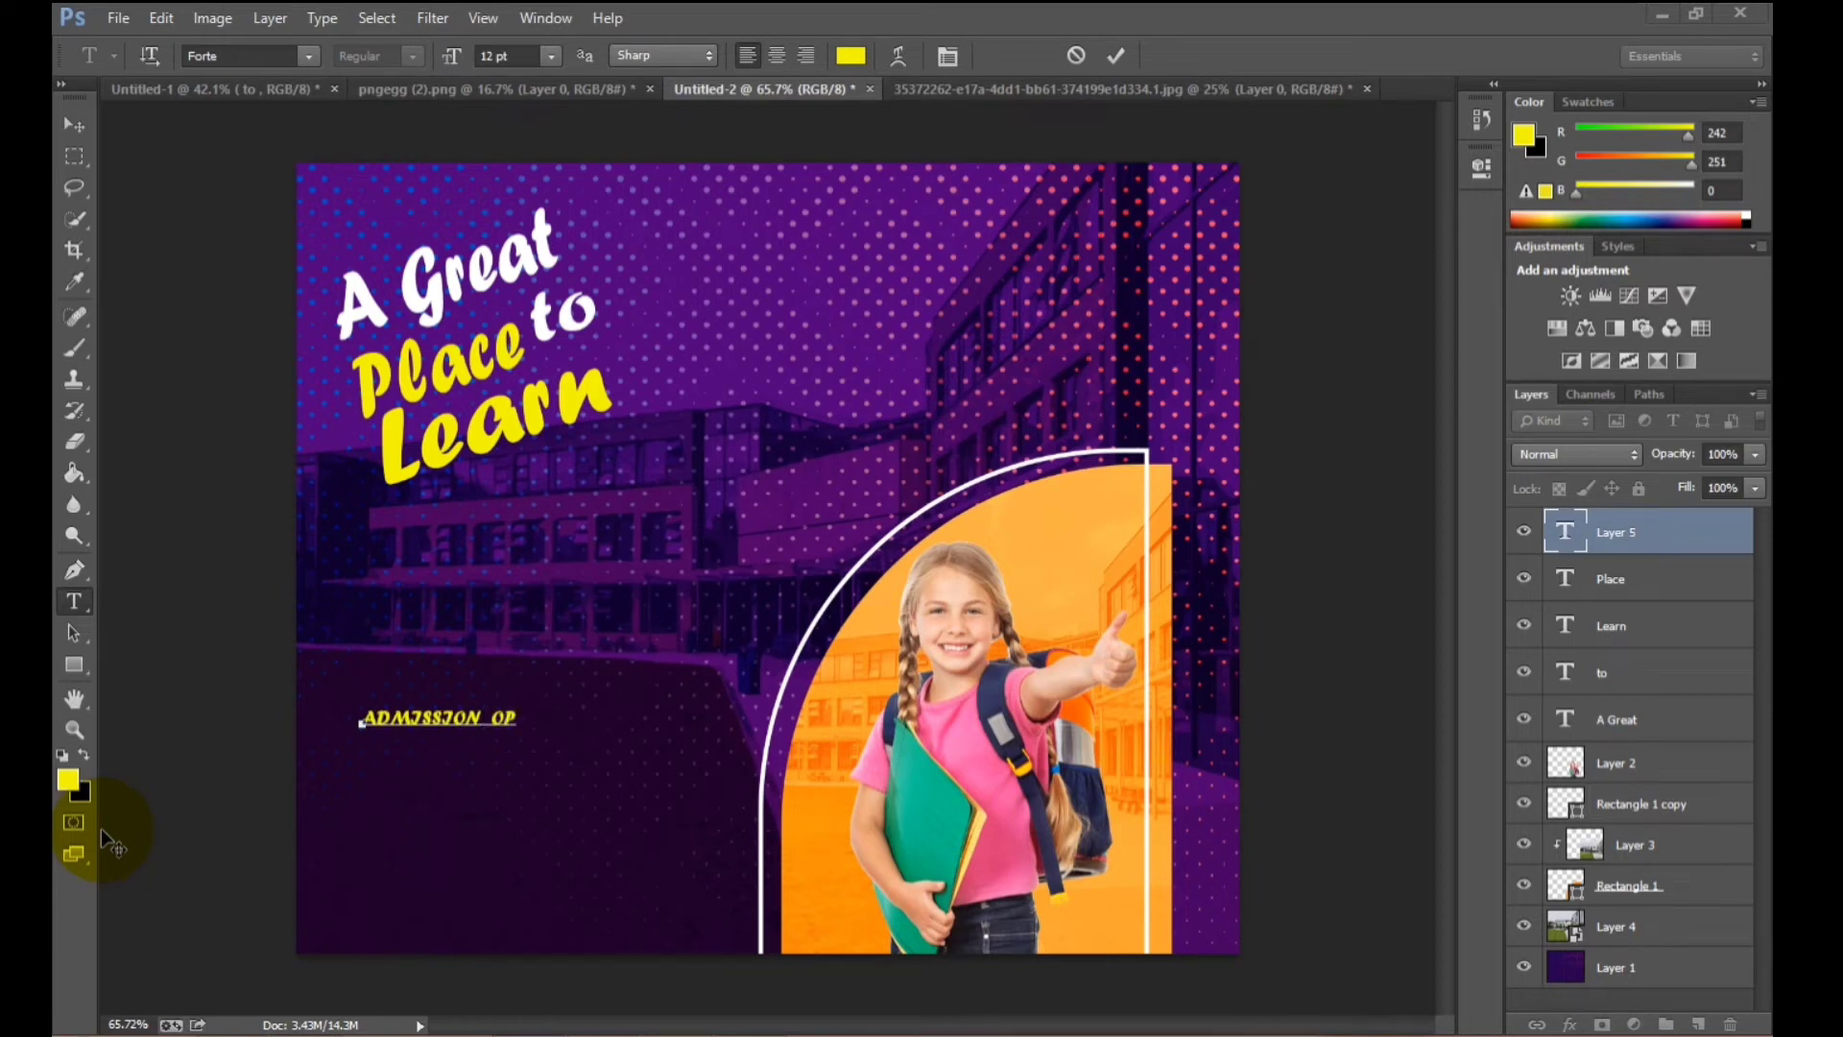
click(74, 133)
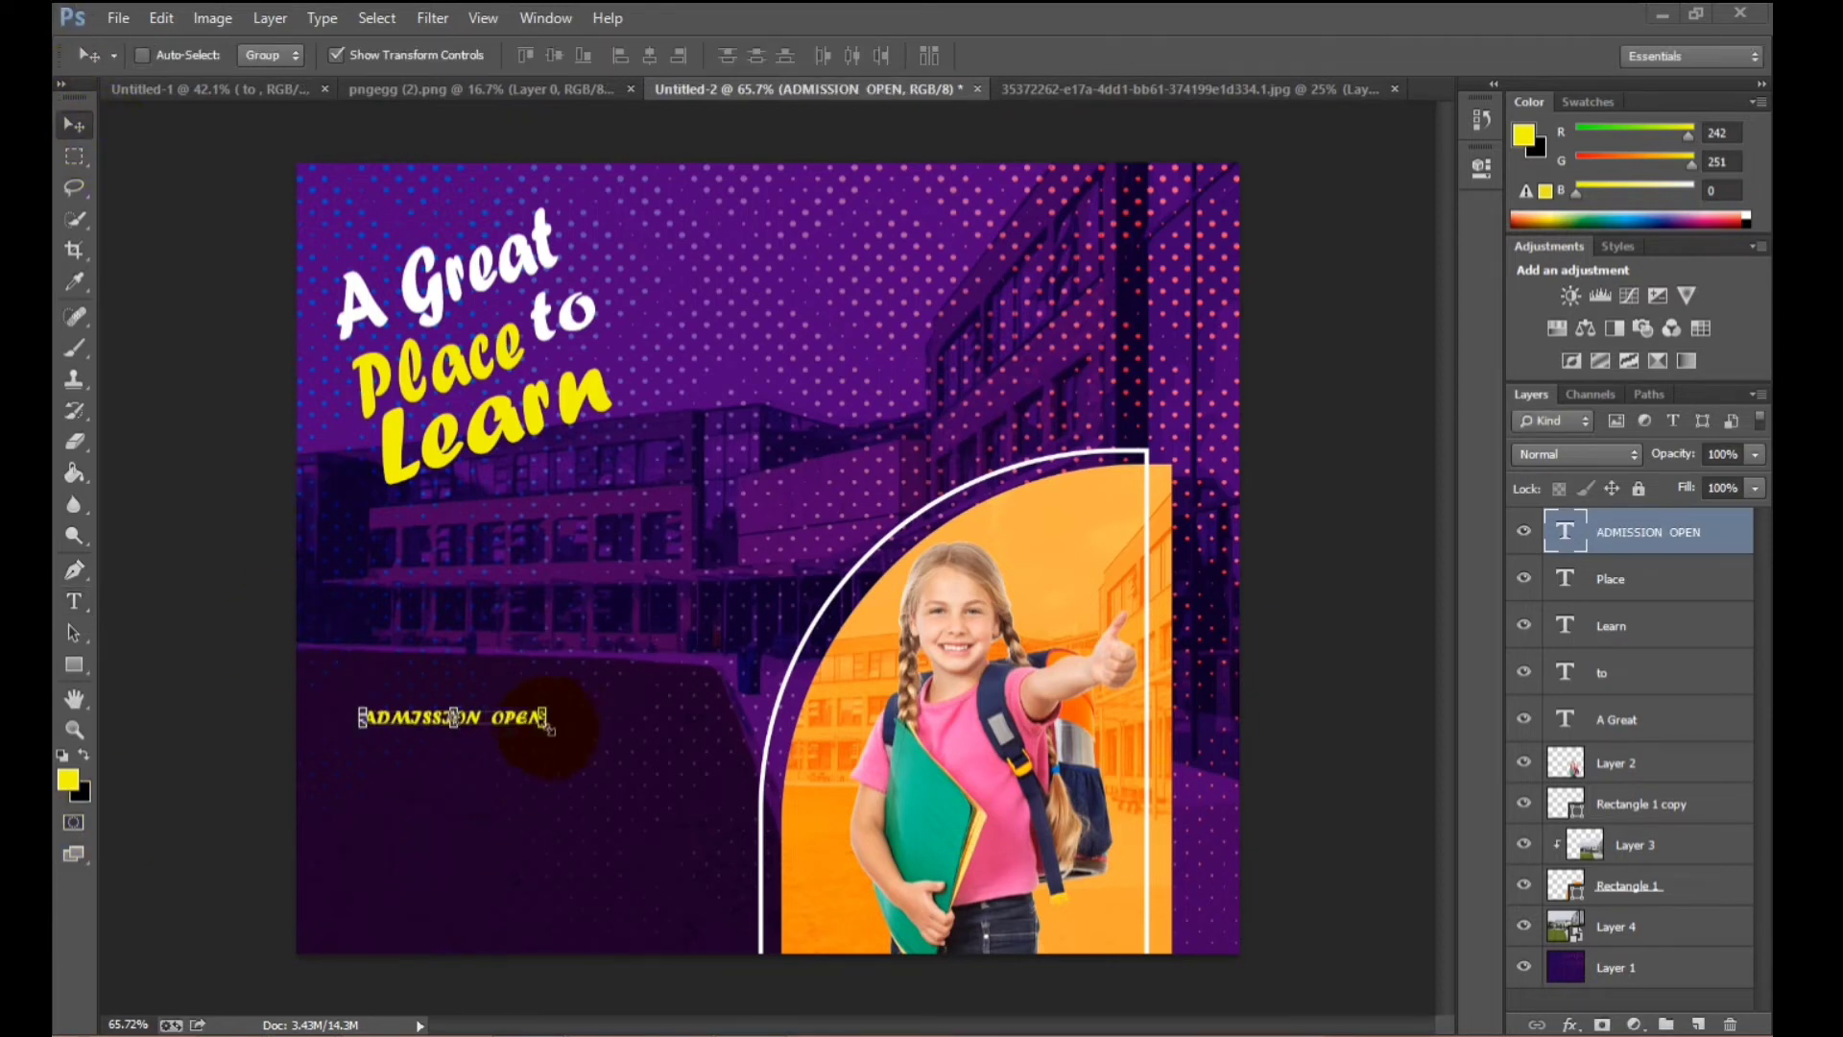
drag(545, 726, 470, 706)
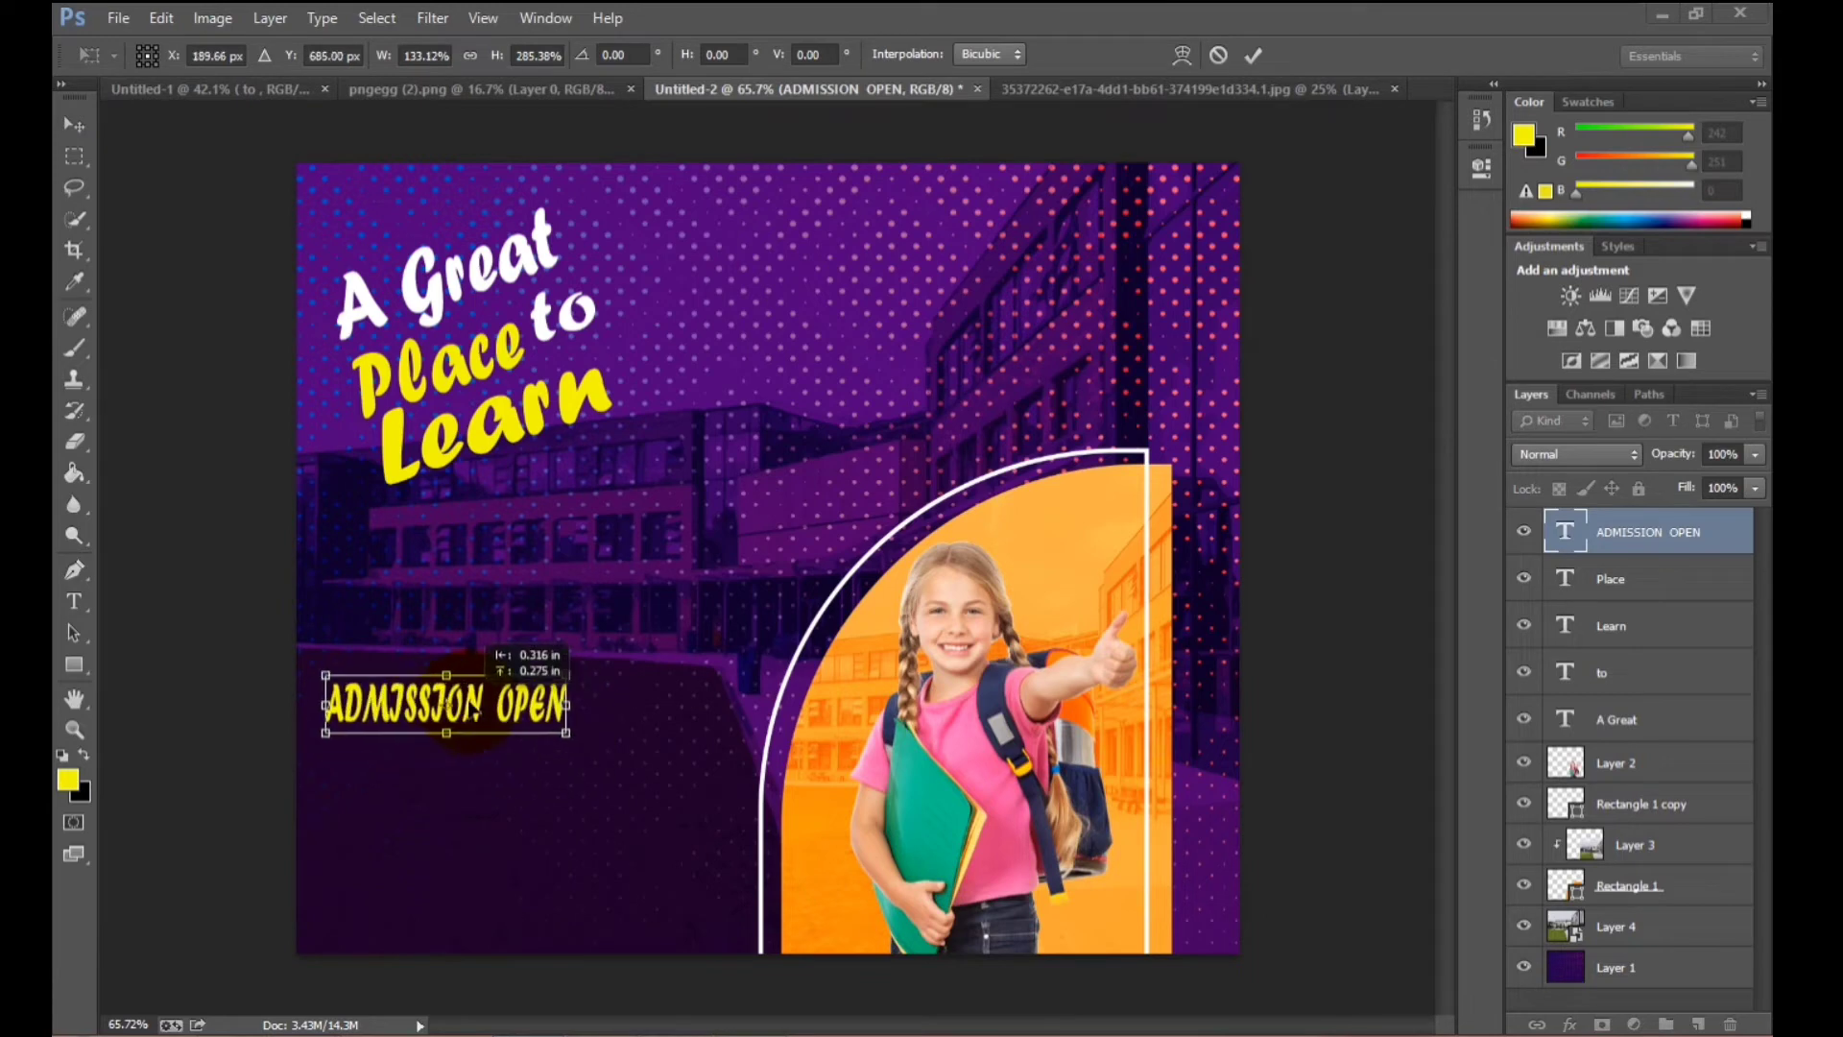
click(74, 601)
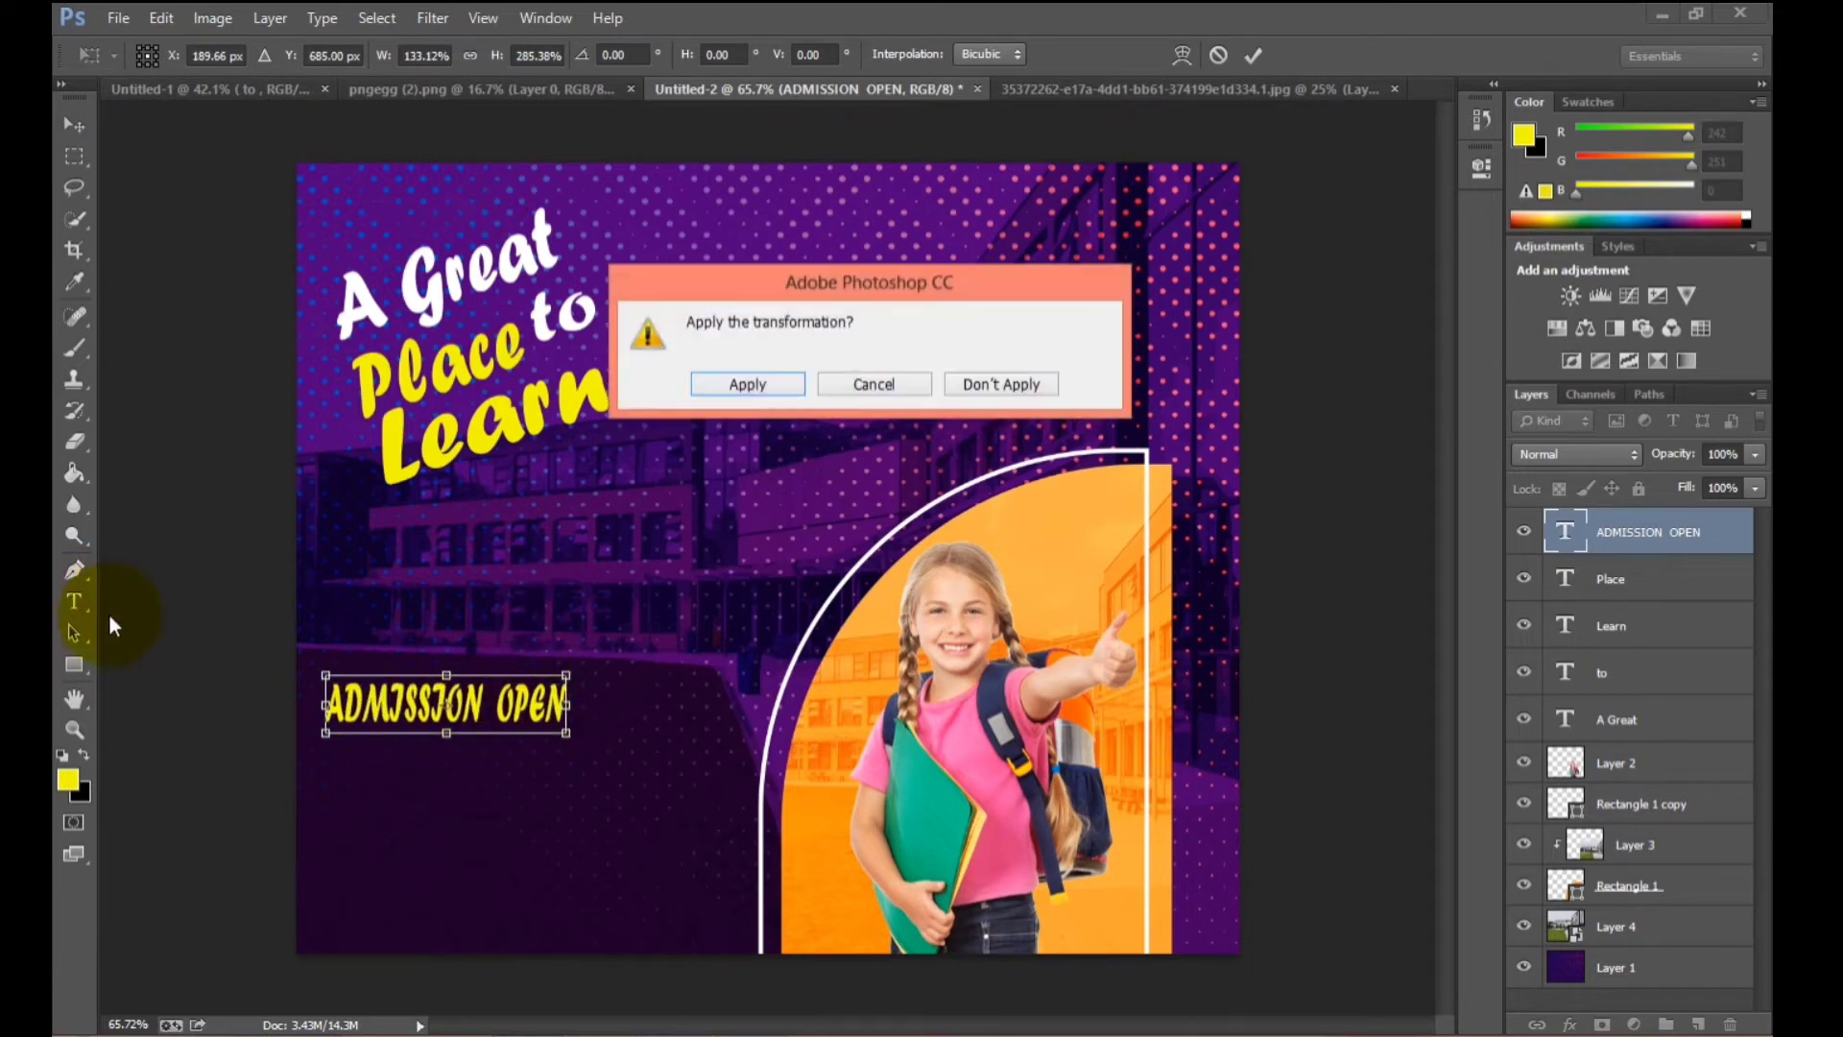
click(780, 383)
Change the font of "ADMISSION OPEN" to Franklin Gothic Heavy and stretch its width to about 125%.
drag(459, 708, 325, 708)
click(308, 56)
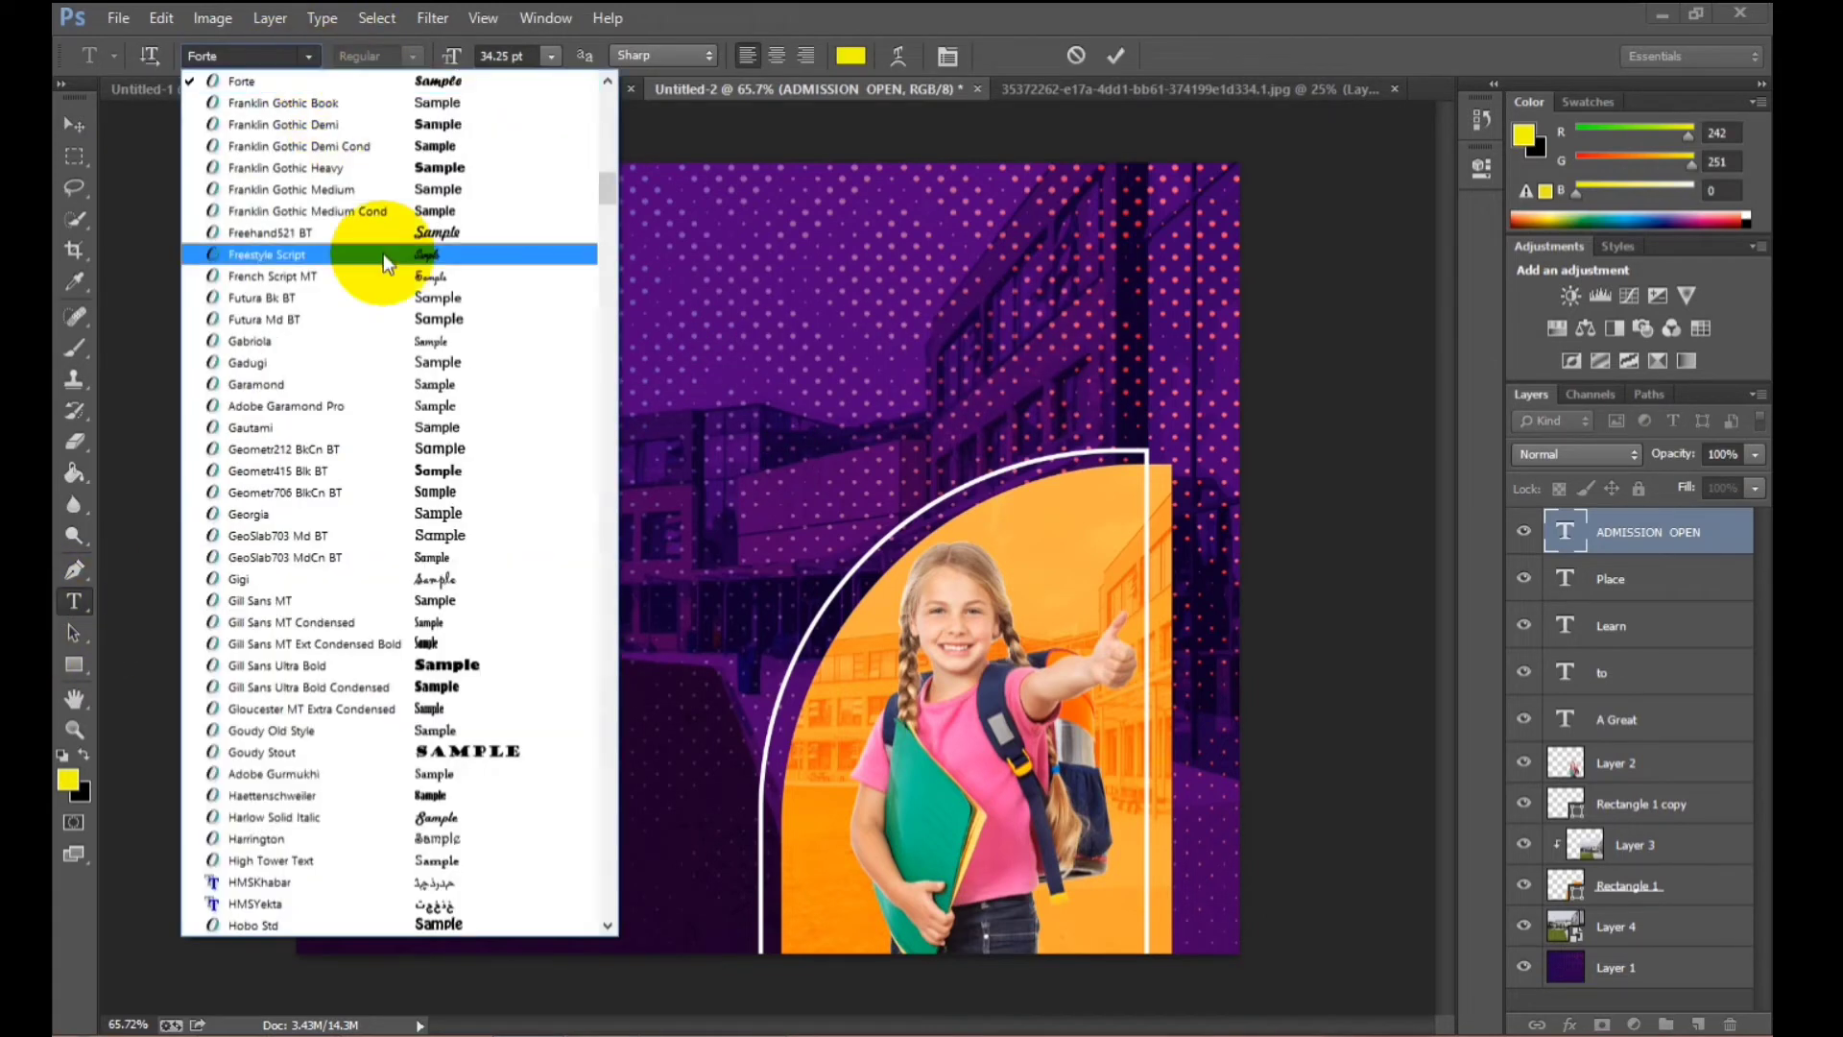
click(418, 171)
click(74, 124)
click(448, 651)
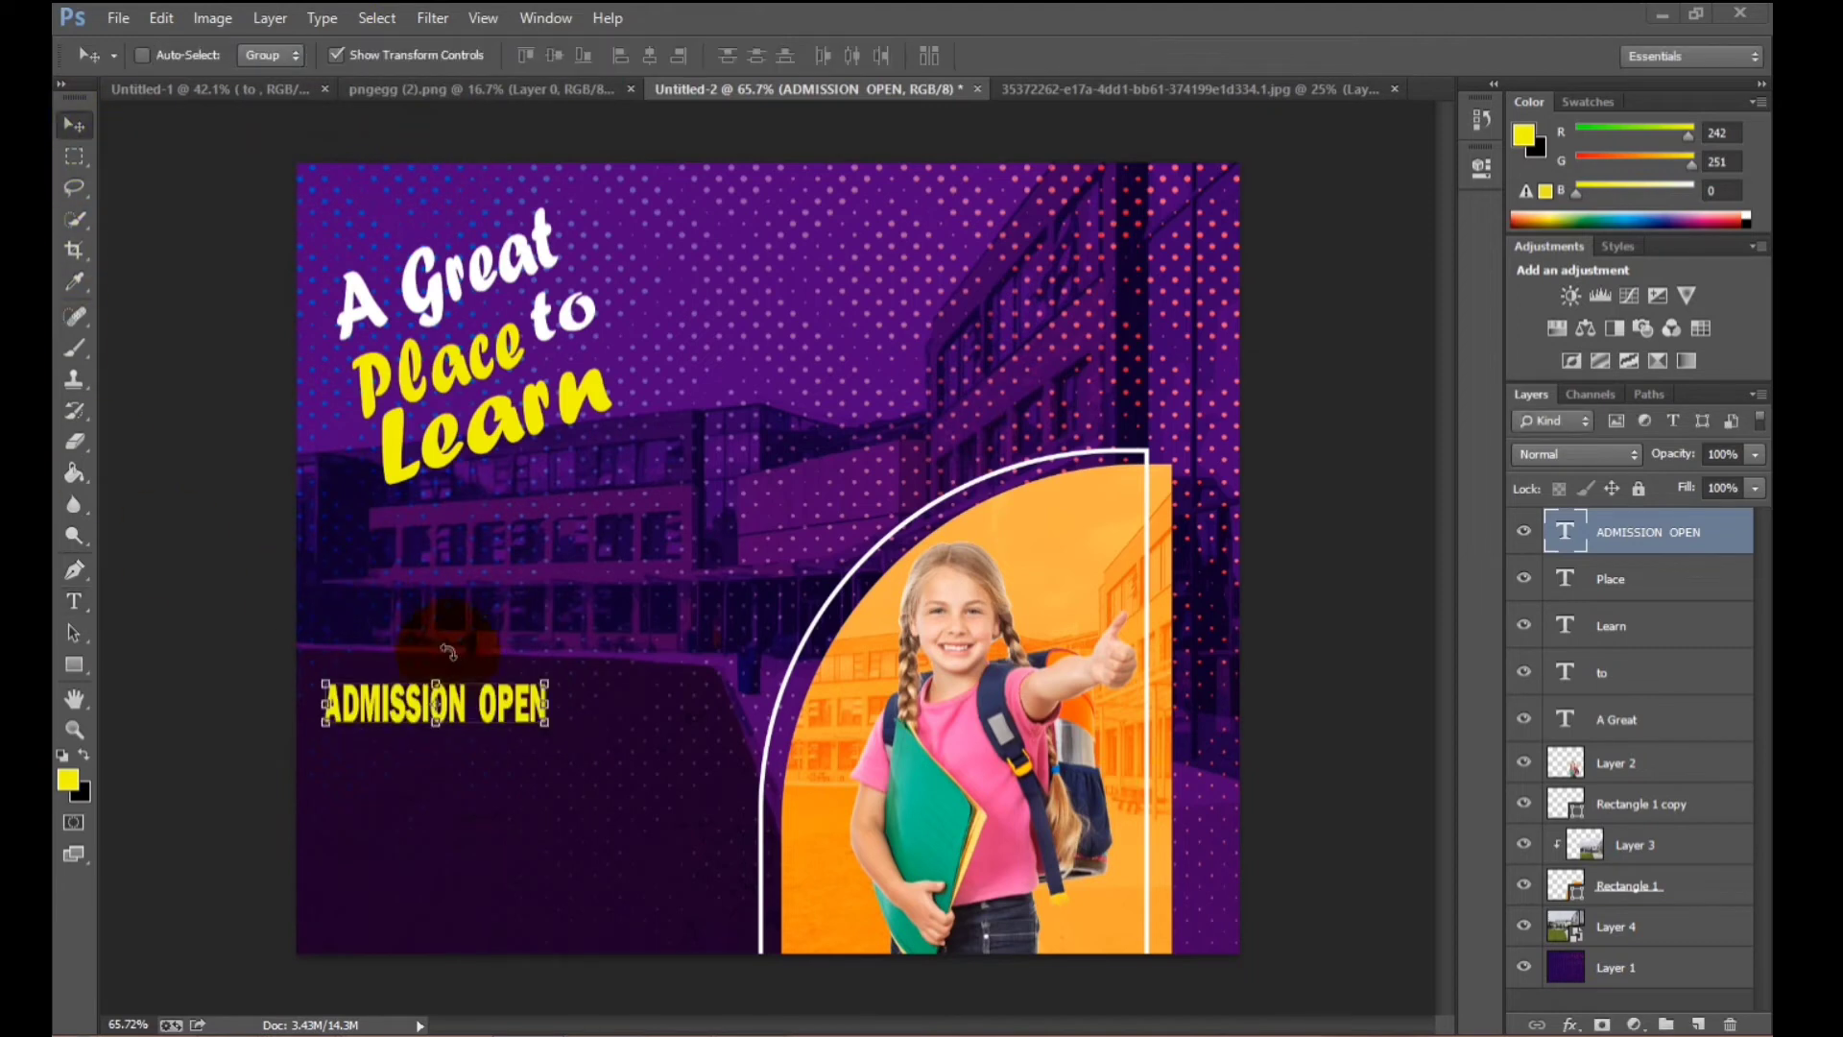
drag(554, 706, 605, 710)
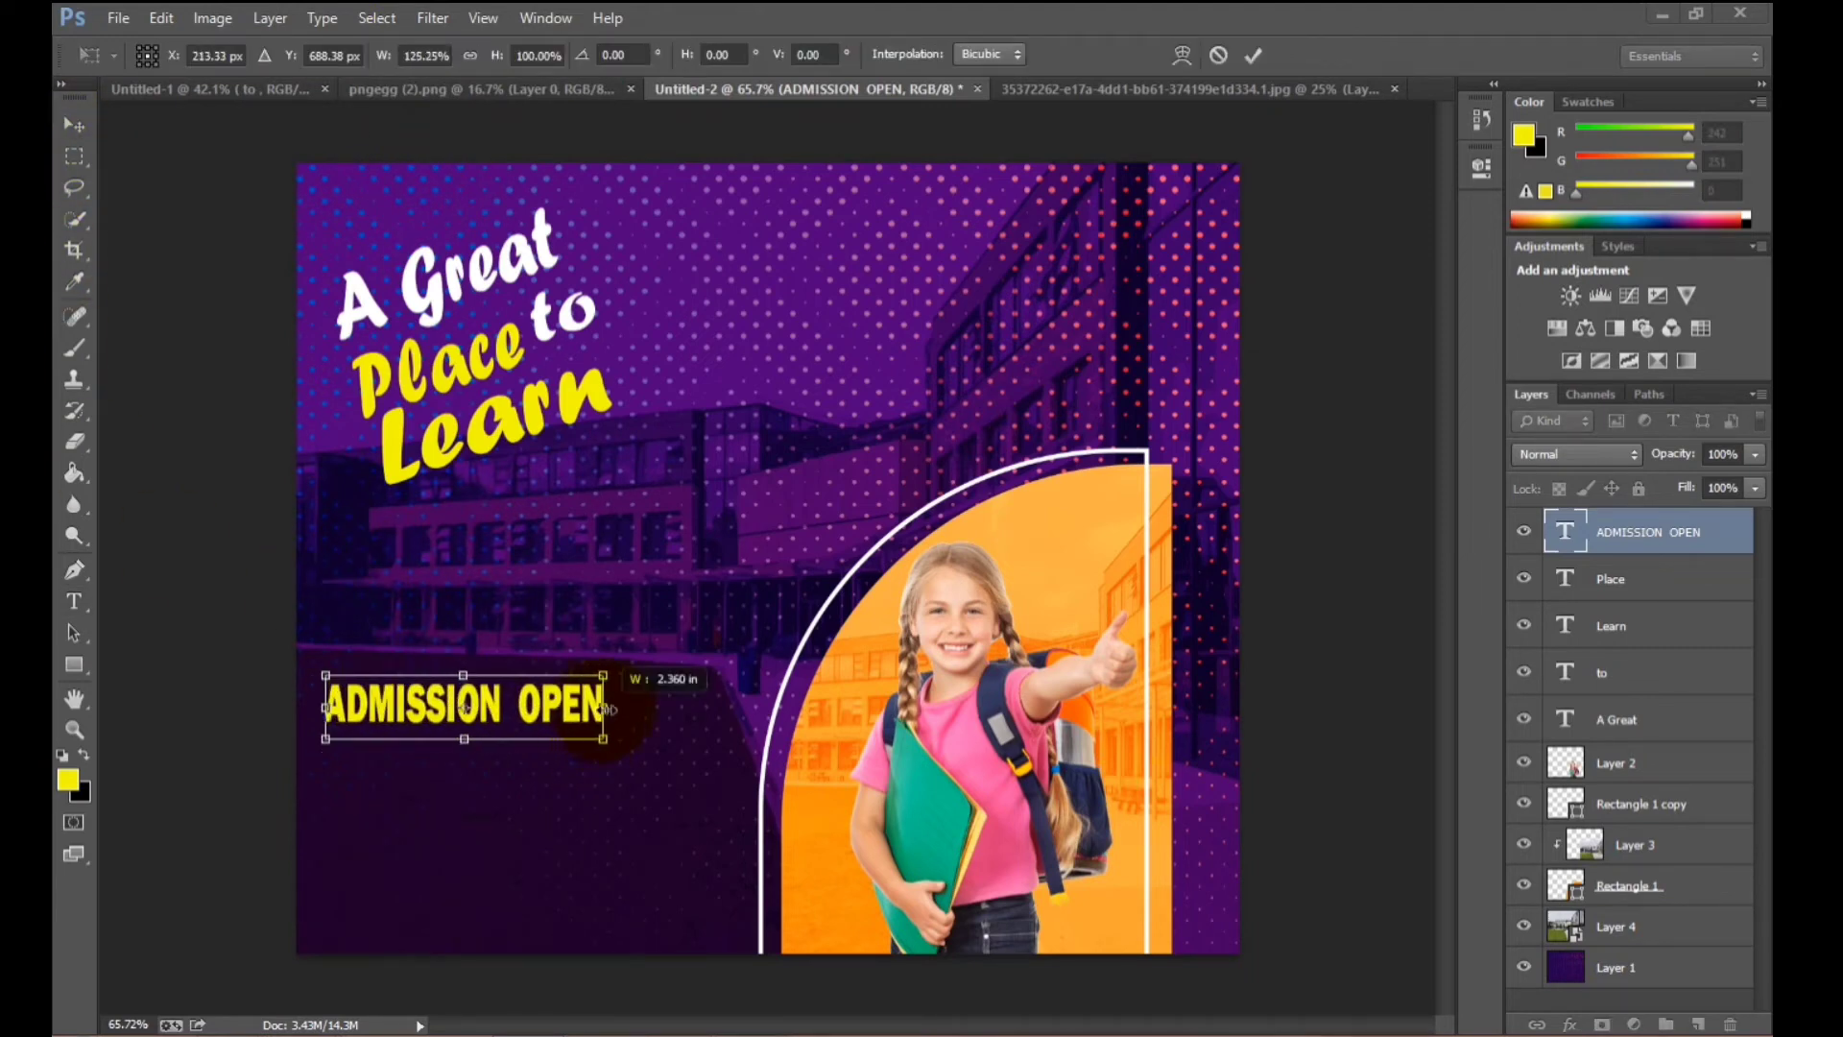
Duplicate the "ADMISSION OPEN" text layer and place the copy directly beneath the original.
click(1584, 528)
right_click(1590, 528)
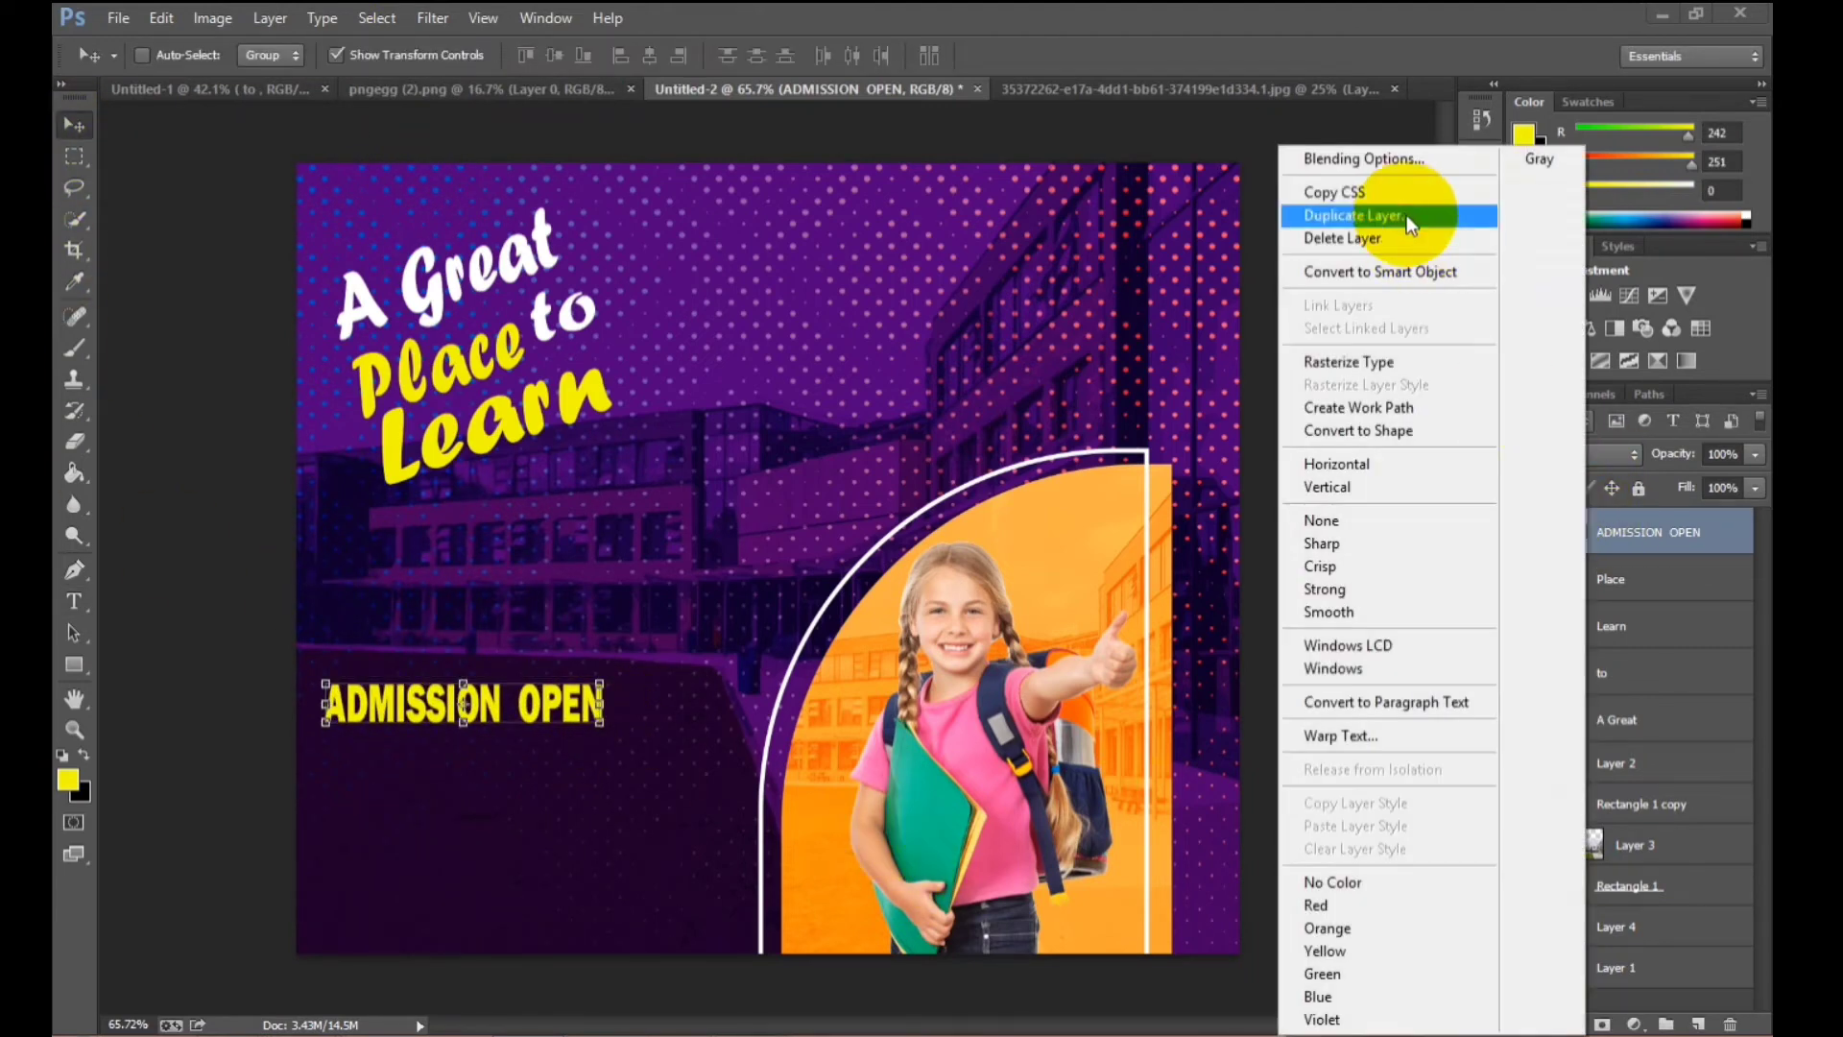
click(1382, 227)
click(1113, 319)
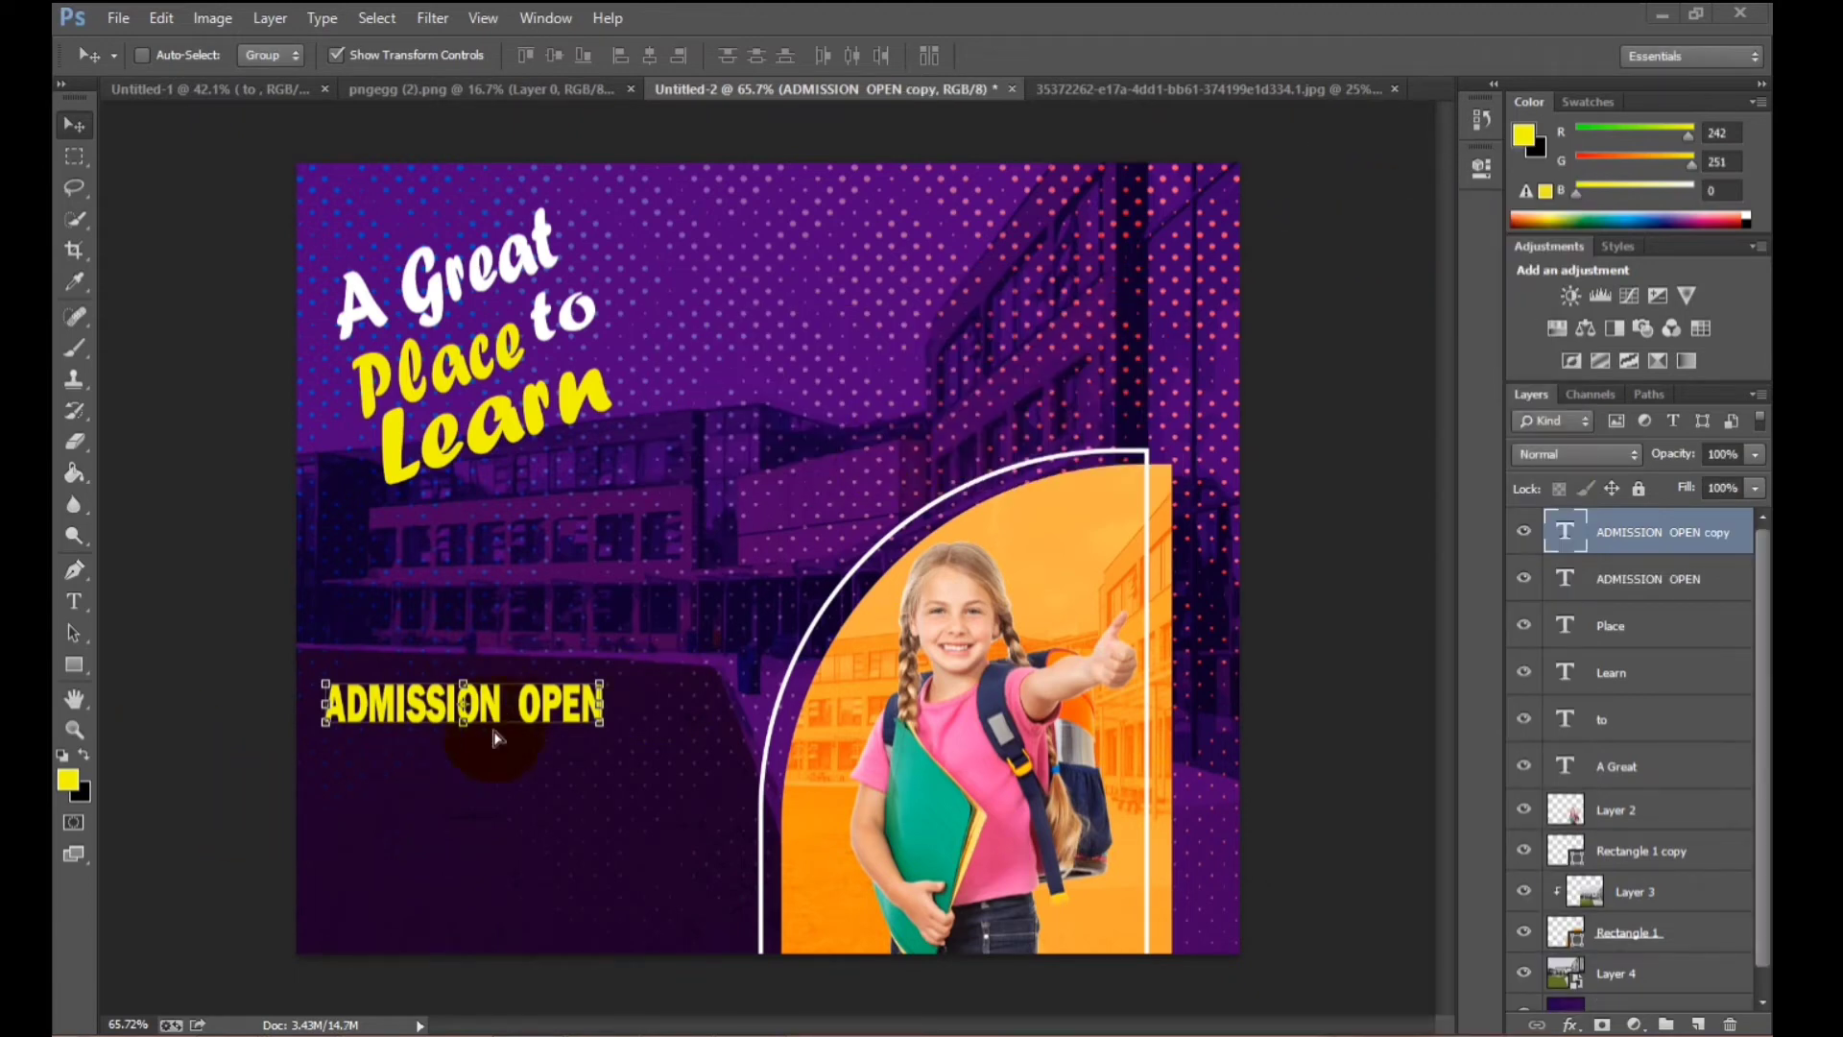
drag(496, 737, 498, 770)
Replace the text of the lower "ADMISSION OPEN" copy with "2022 - 2023".
click(76, 611)
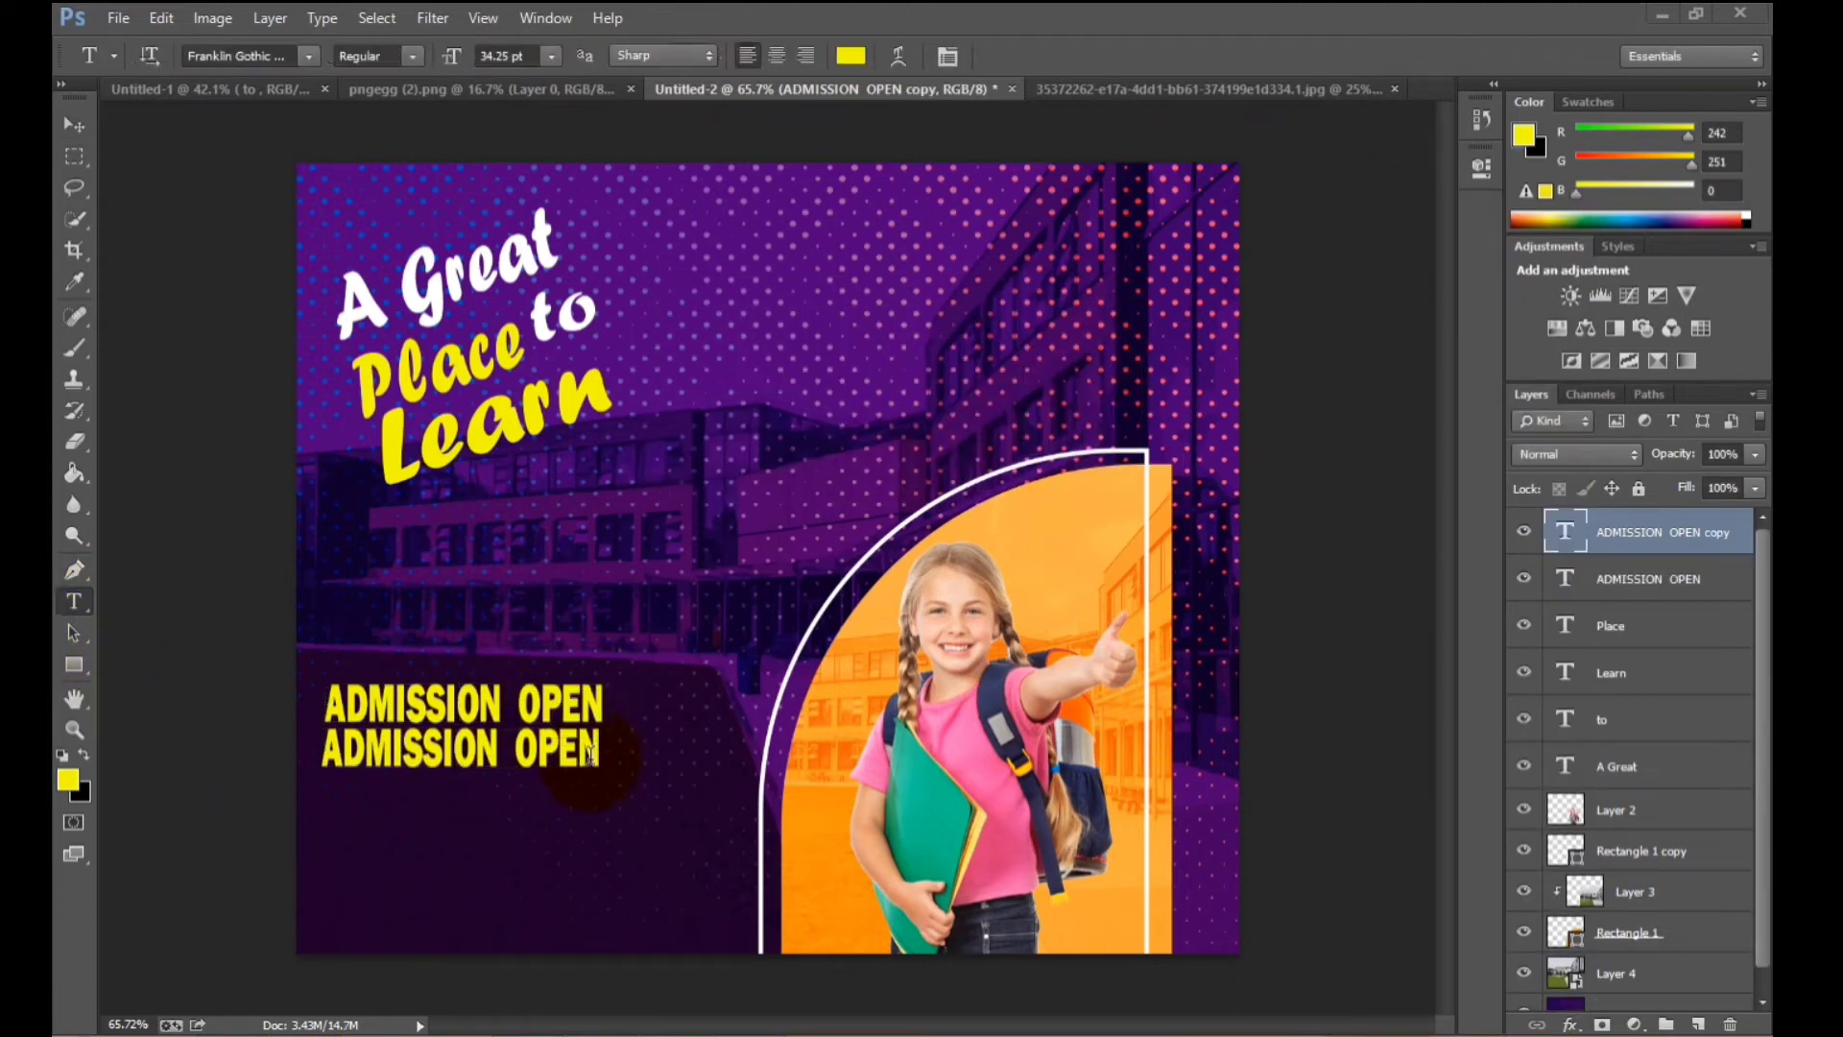
click(610, 779)
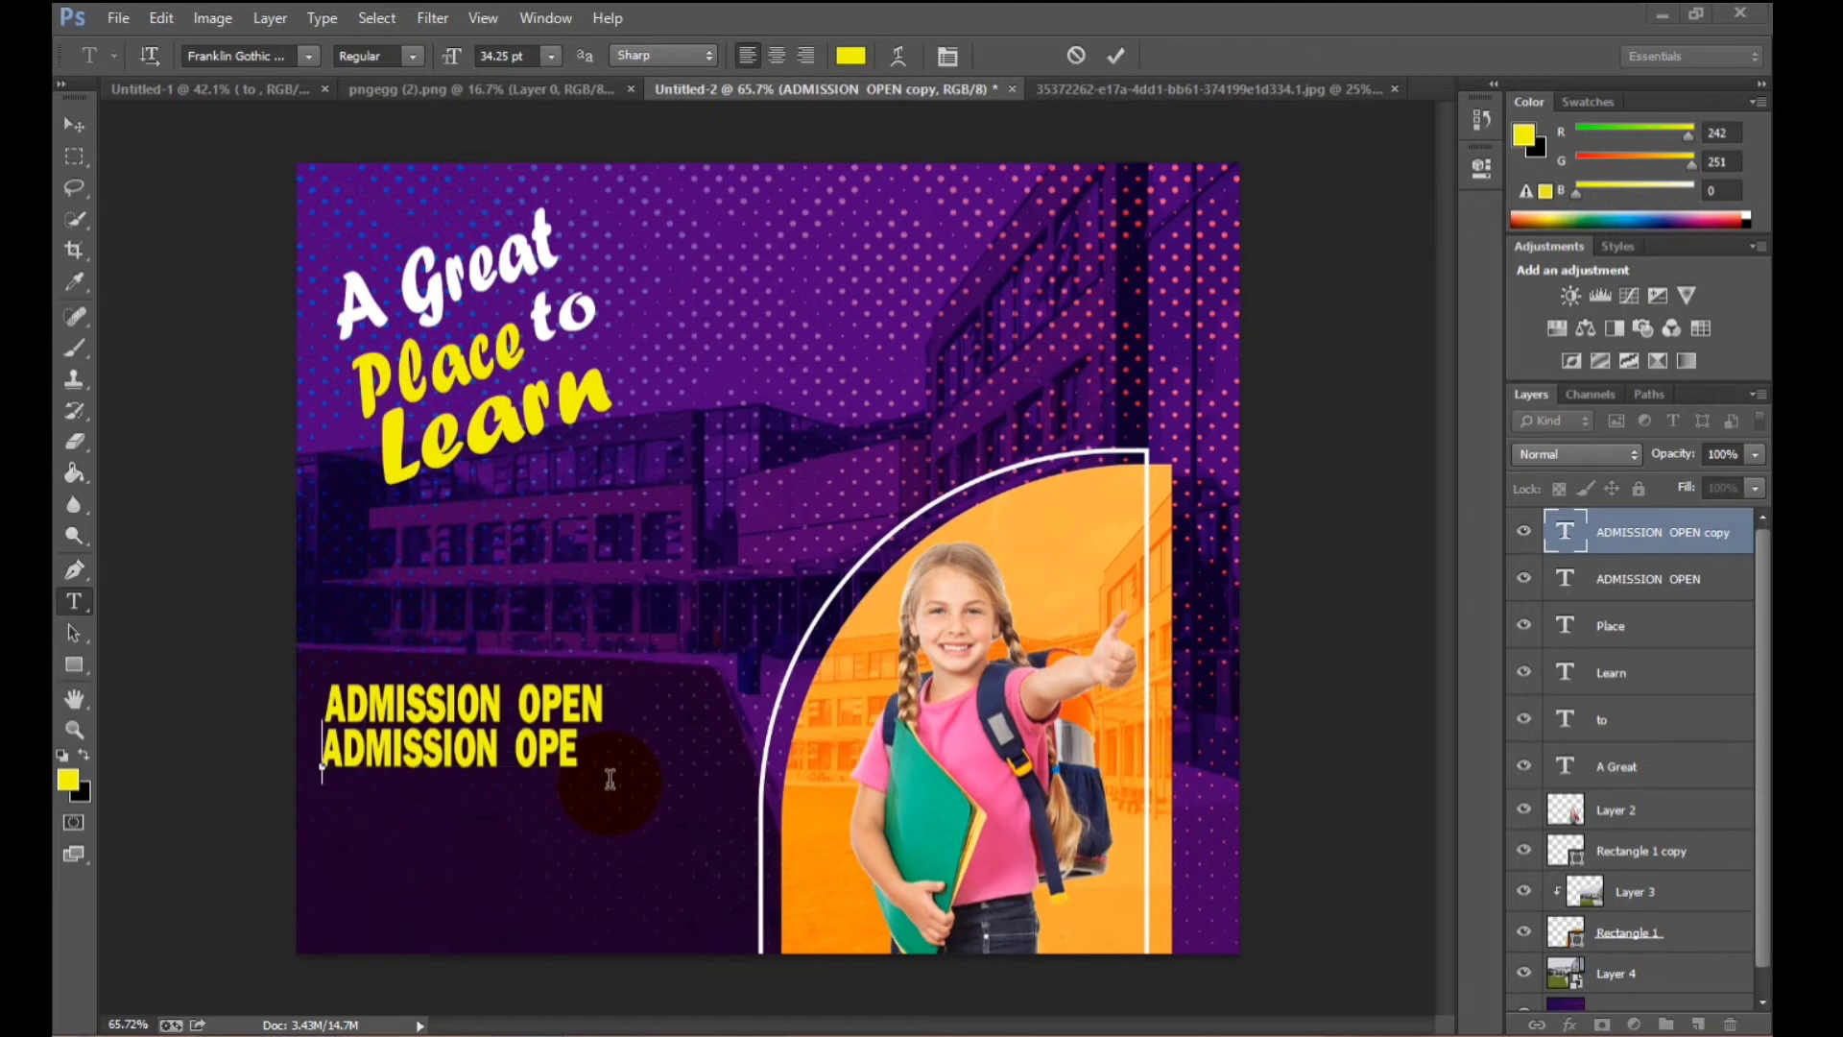
key(BackSpace)
key(BackSpace)
key(BackSpace)
key(BackSpace)
key(BackSpace)
key(BackSpace)
key(BackSpace)
key(BackSpace)
key(BackSpace)
key(BackSpace)
key(BackSpace)
key(BackSpace)
key(BackSpace)
text(2022 - 2023)
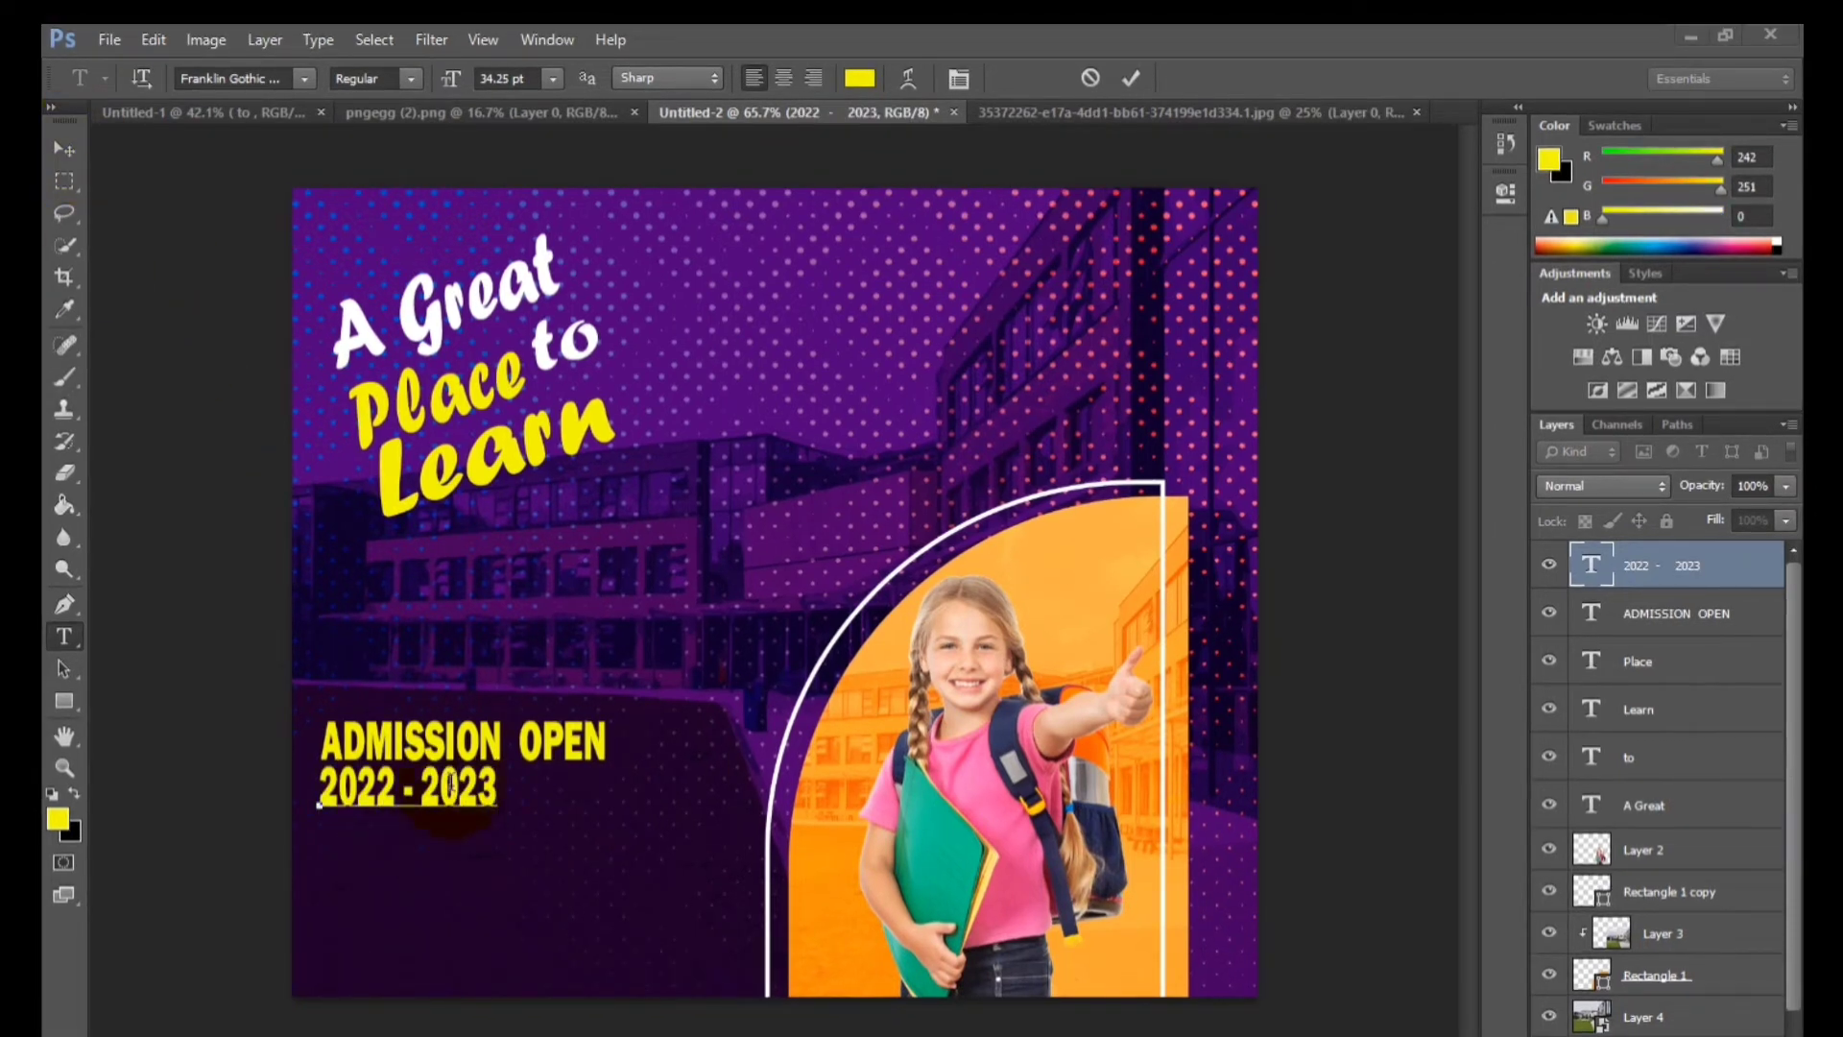
Recolor the "2022 - 2023" text white (ffffff).
drag(317, 768, 254, 758)
click(59, 816)
drag(759, 340, 579, 285)
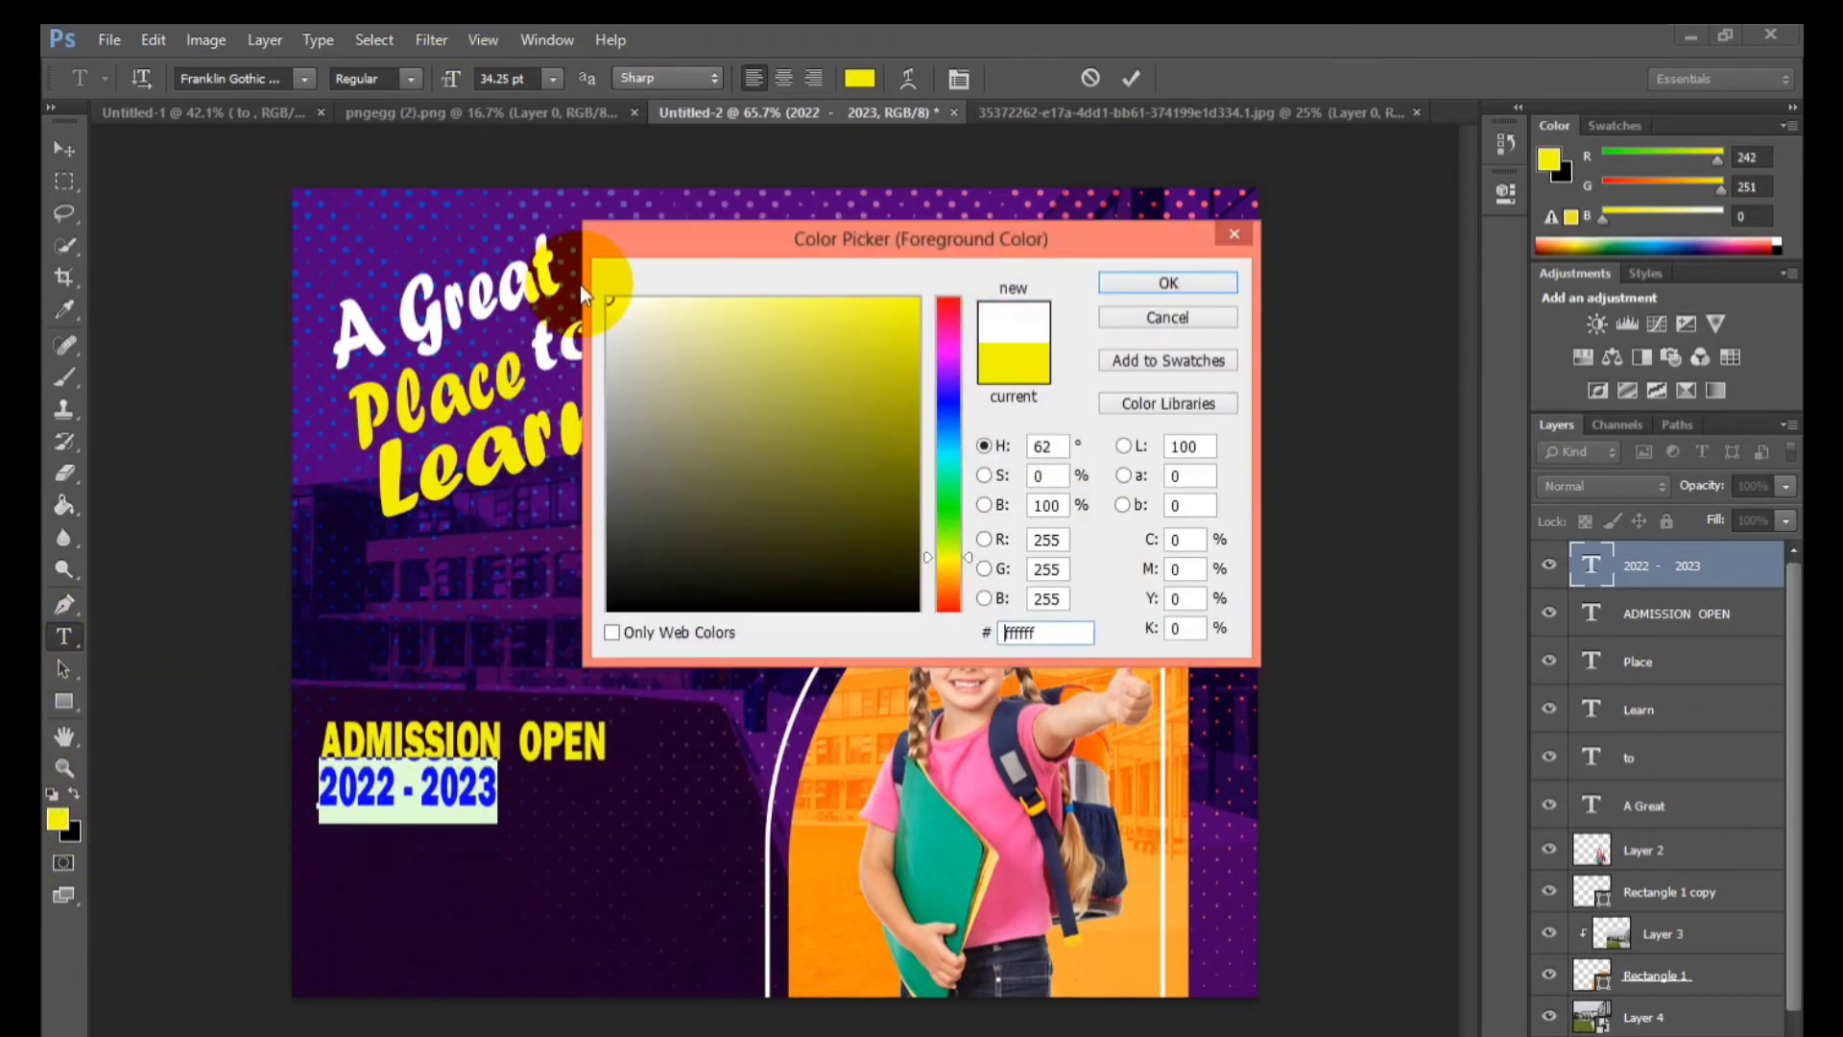
click(1109, 291)
Change the font of "2022 - 2023" to Forte and center the text under "ADMISSION OPEN".
click(304, 79)
scroll(451, 283, up, 5)
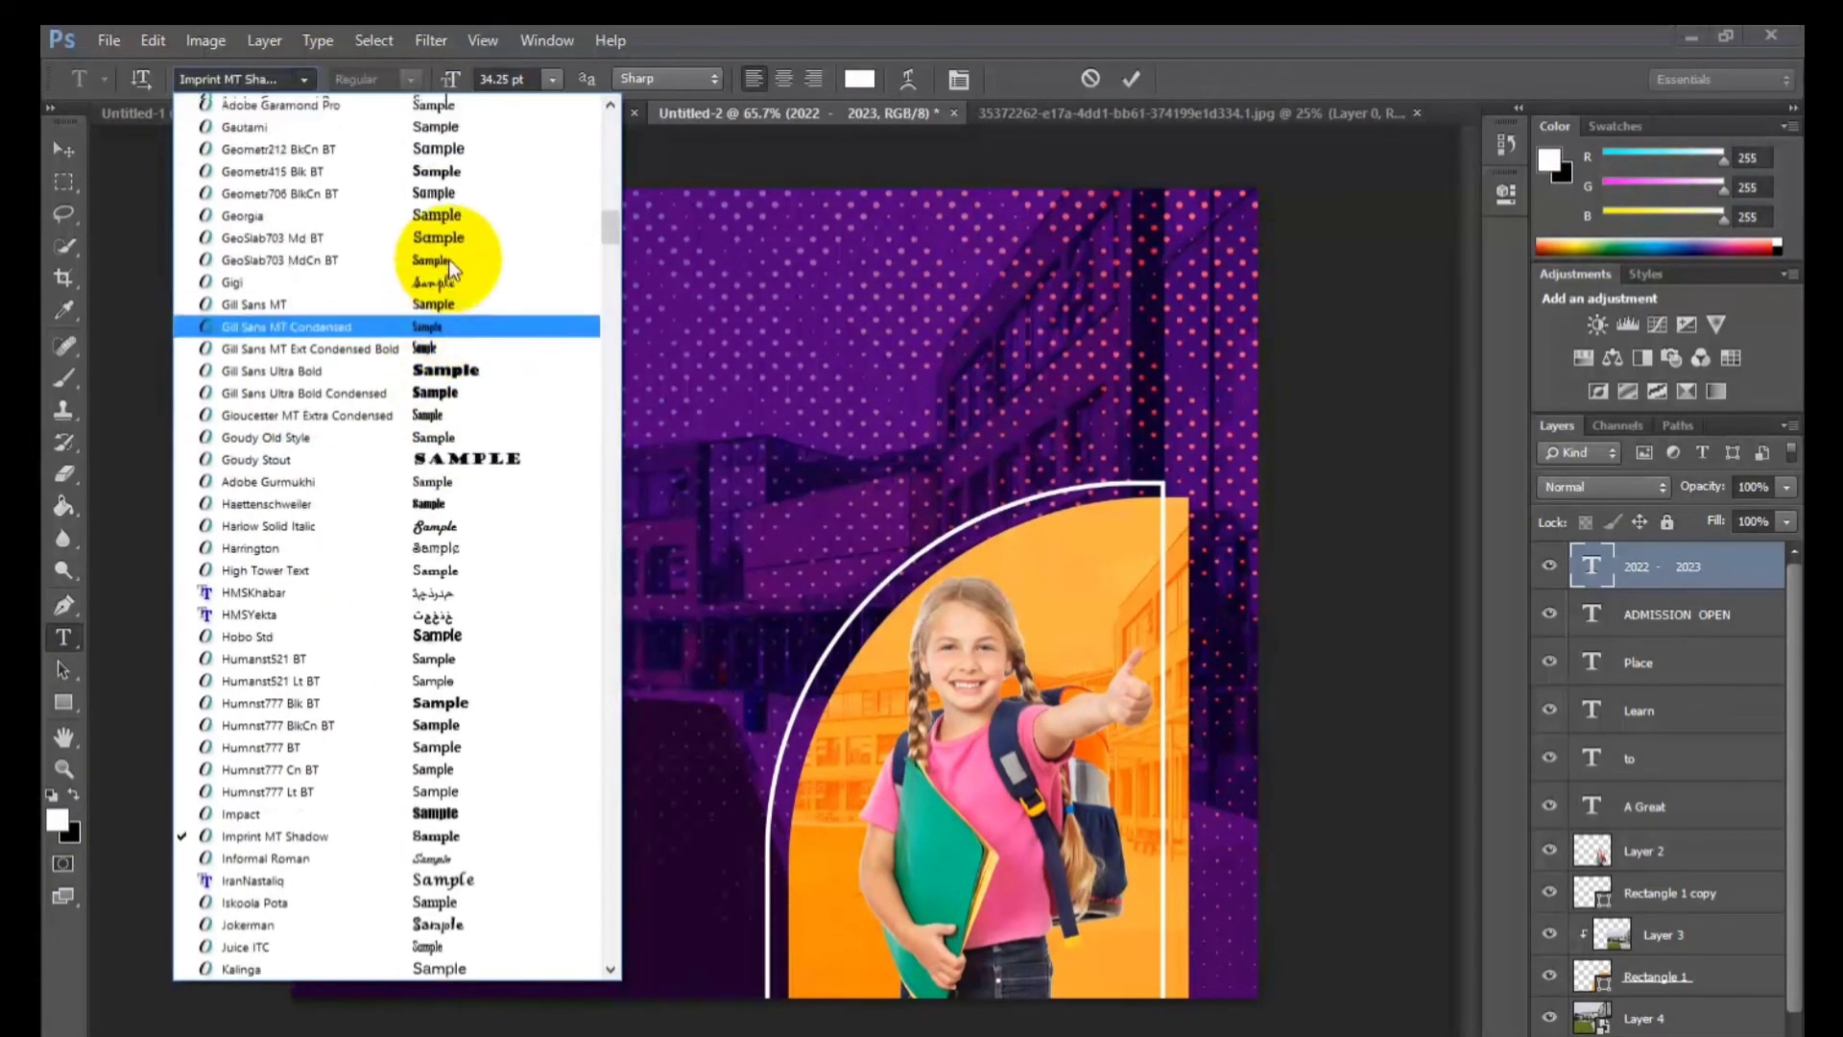
click(461, 171)
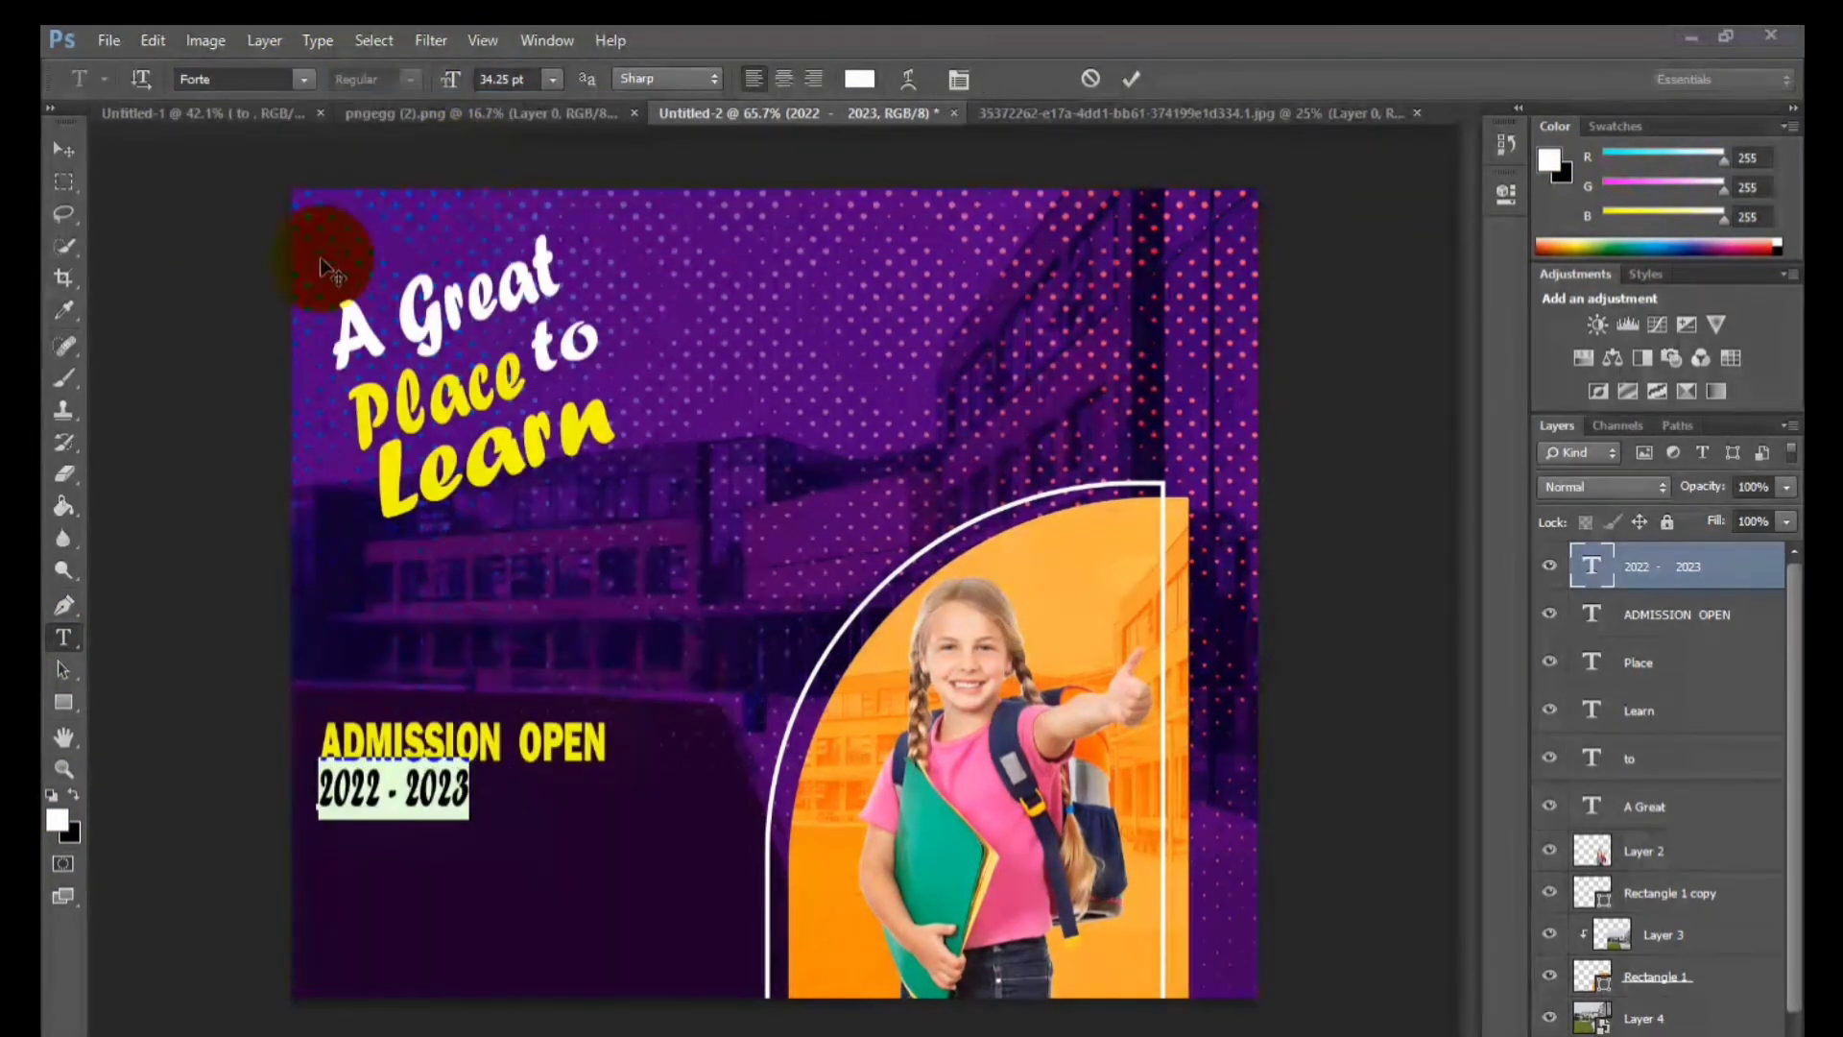
click(71, 154)
drag(430, 797, 491, 801)
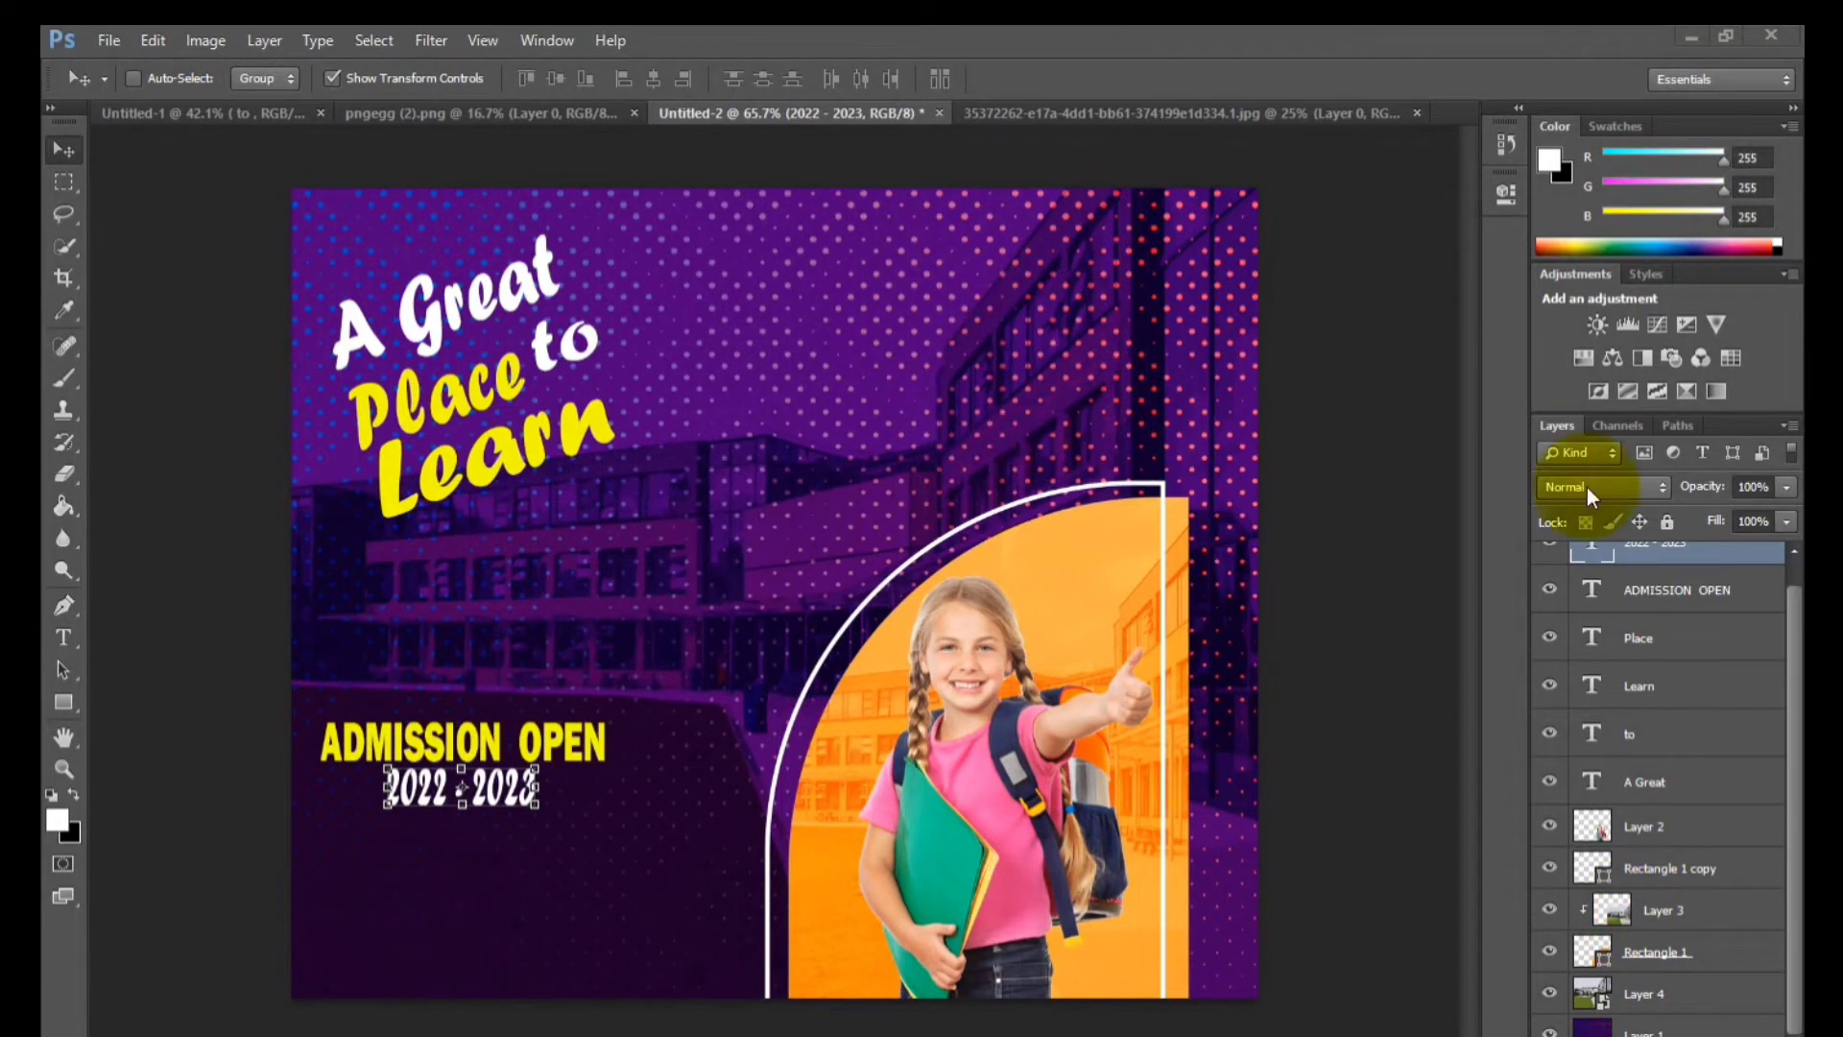
Draw a white rectangle about 267 by 62 px below "2022 - 2023".
click(63, 702)
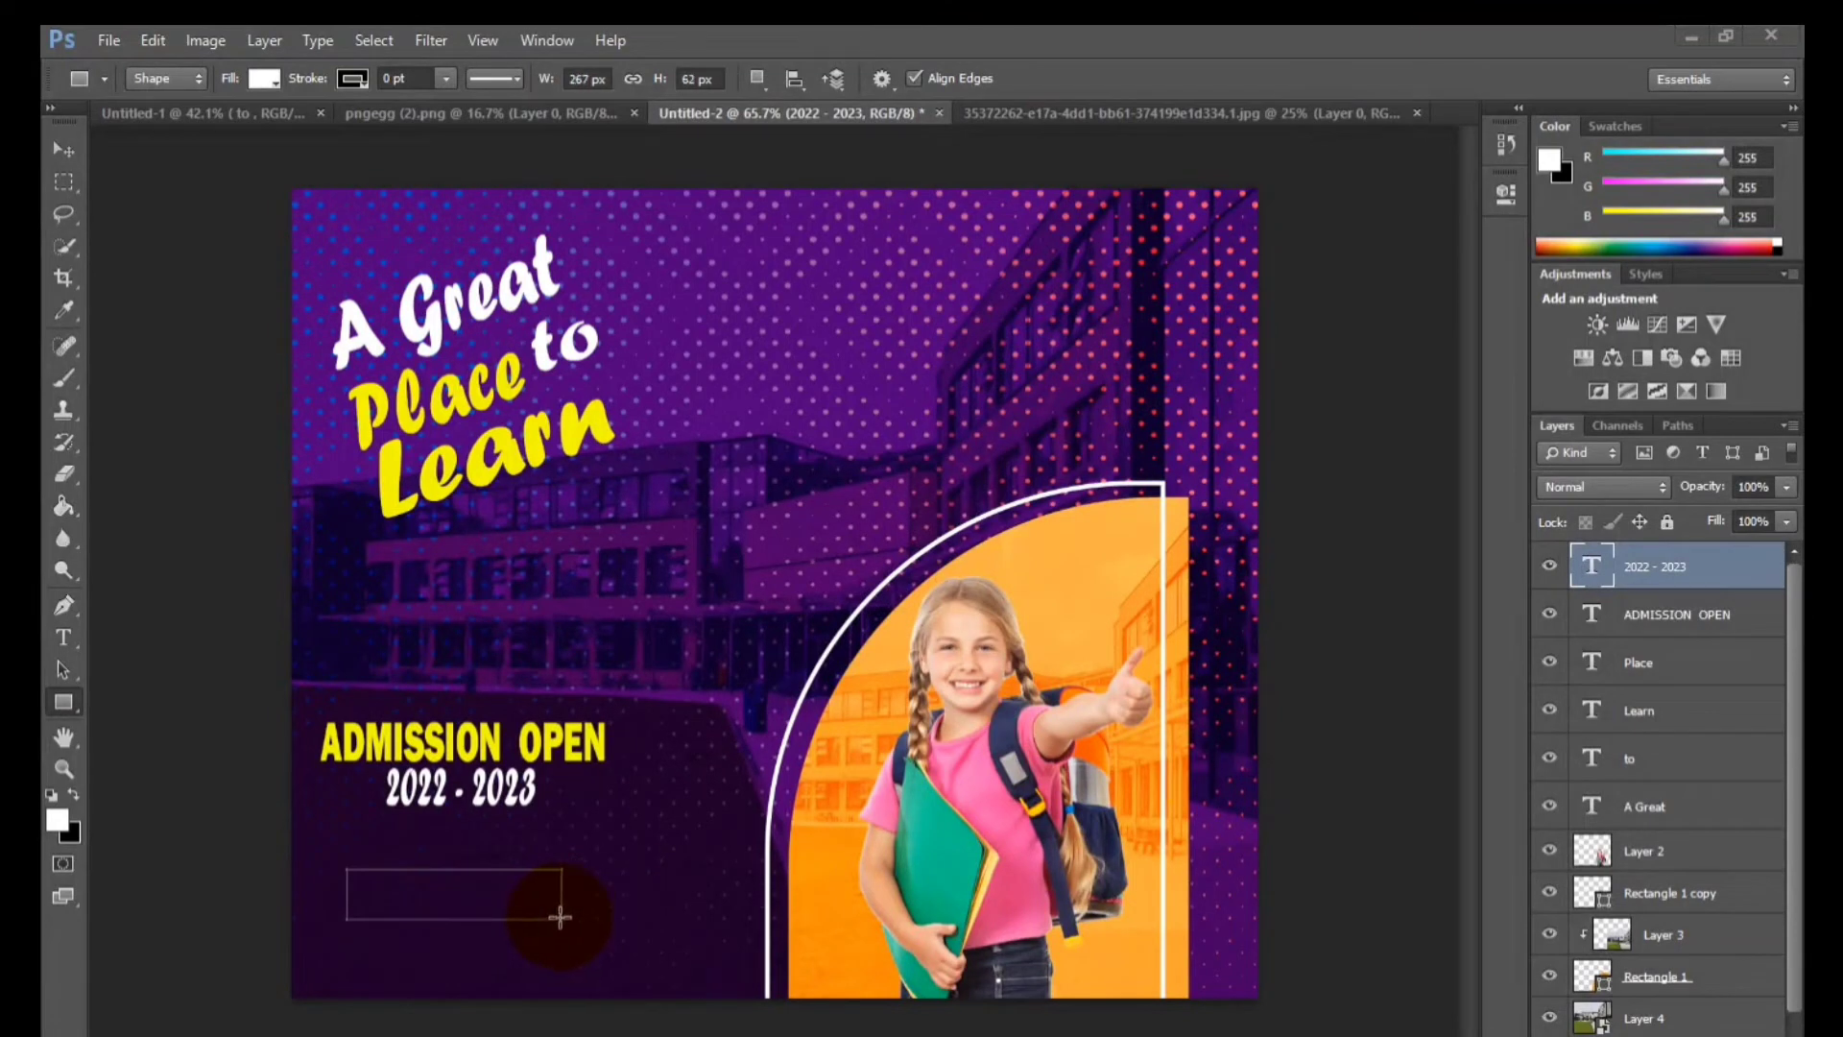
drag(560, 917, 559, 920)
click(1435, 179)
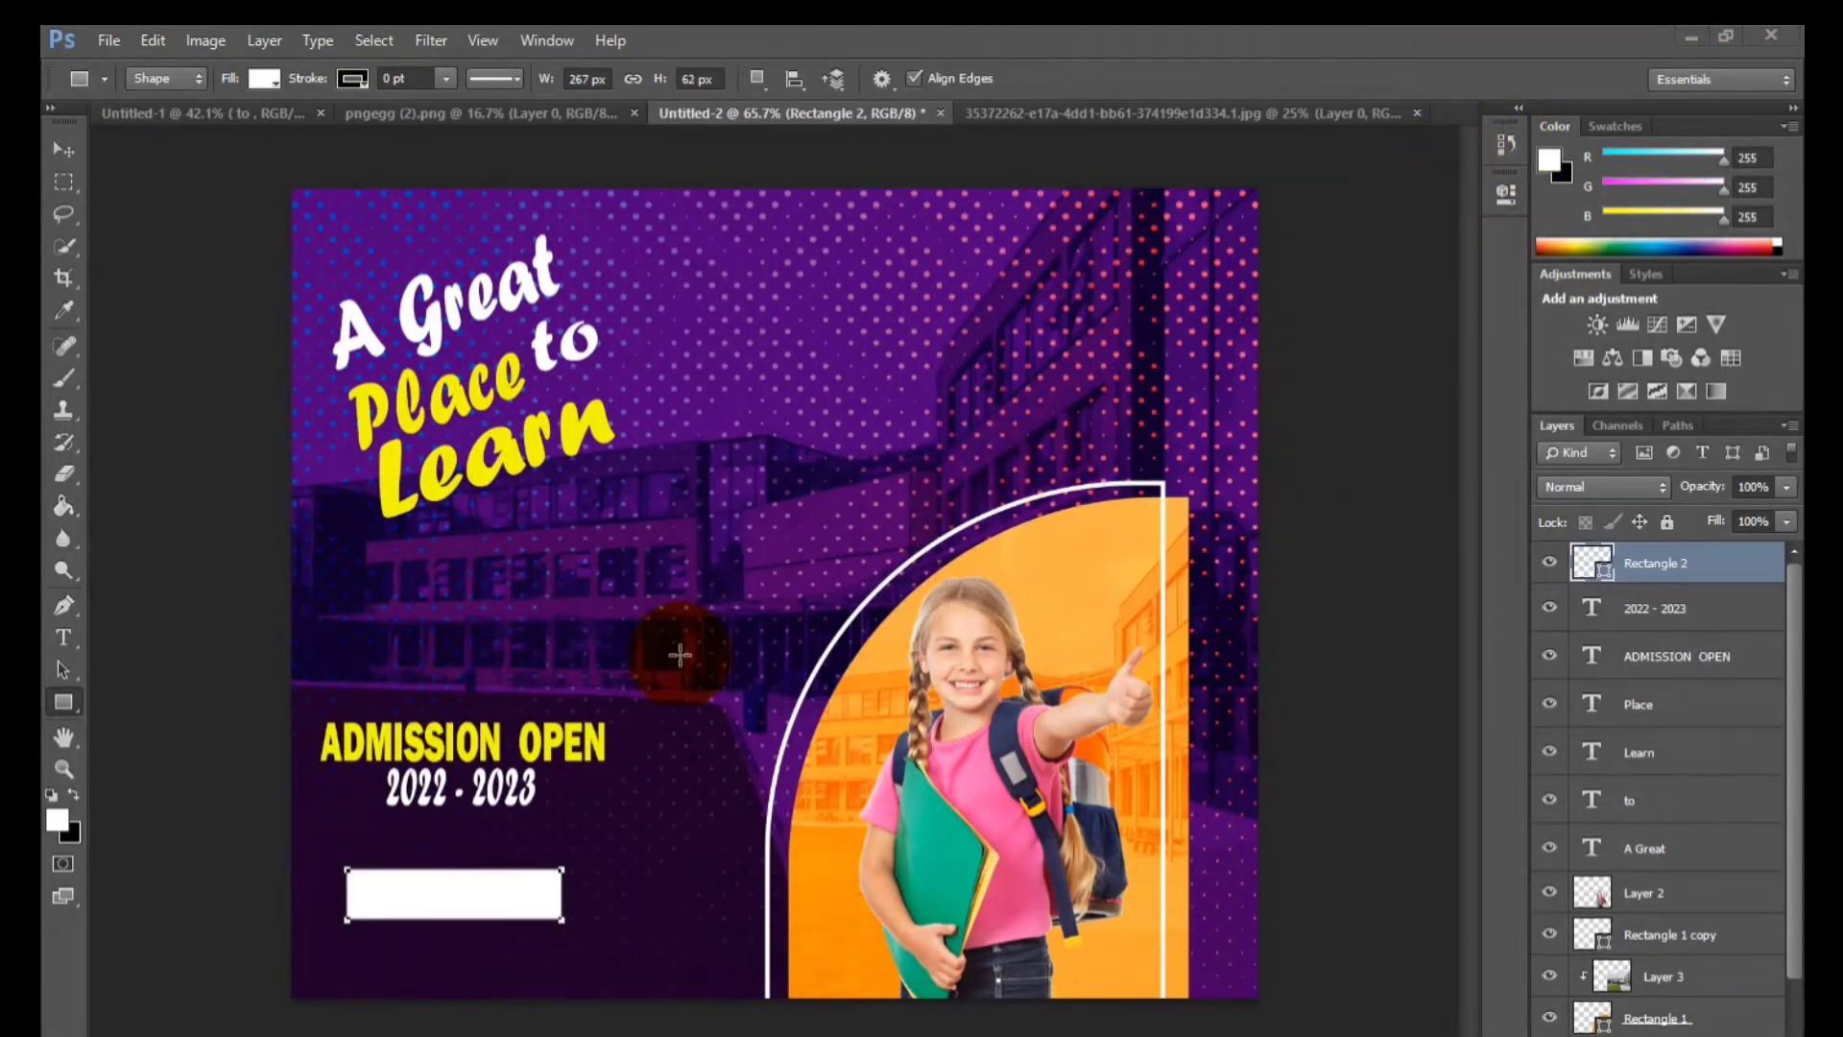
Add the black text "APPLY NOW" in Arial at 12 pt below the white rectangle.
click(62, 147)
click(63, 638)
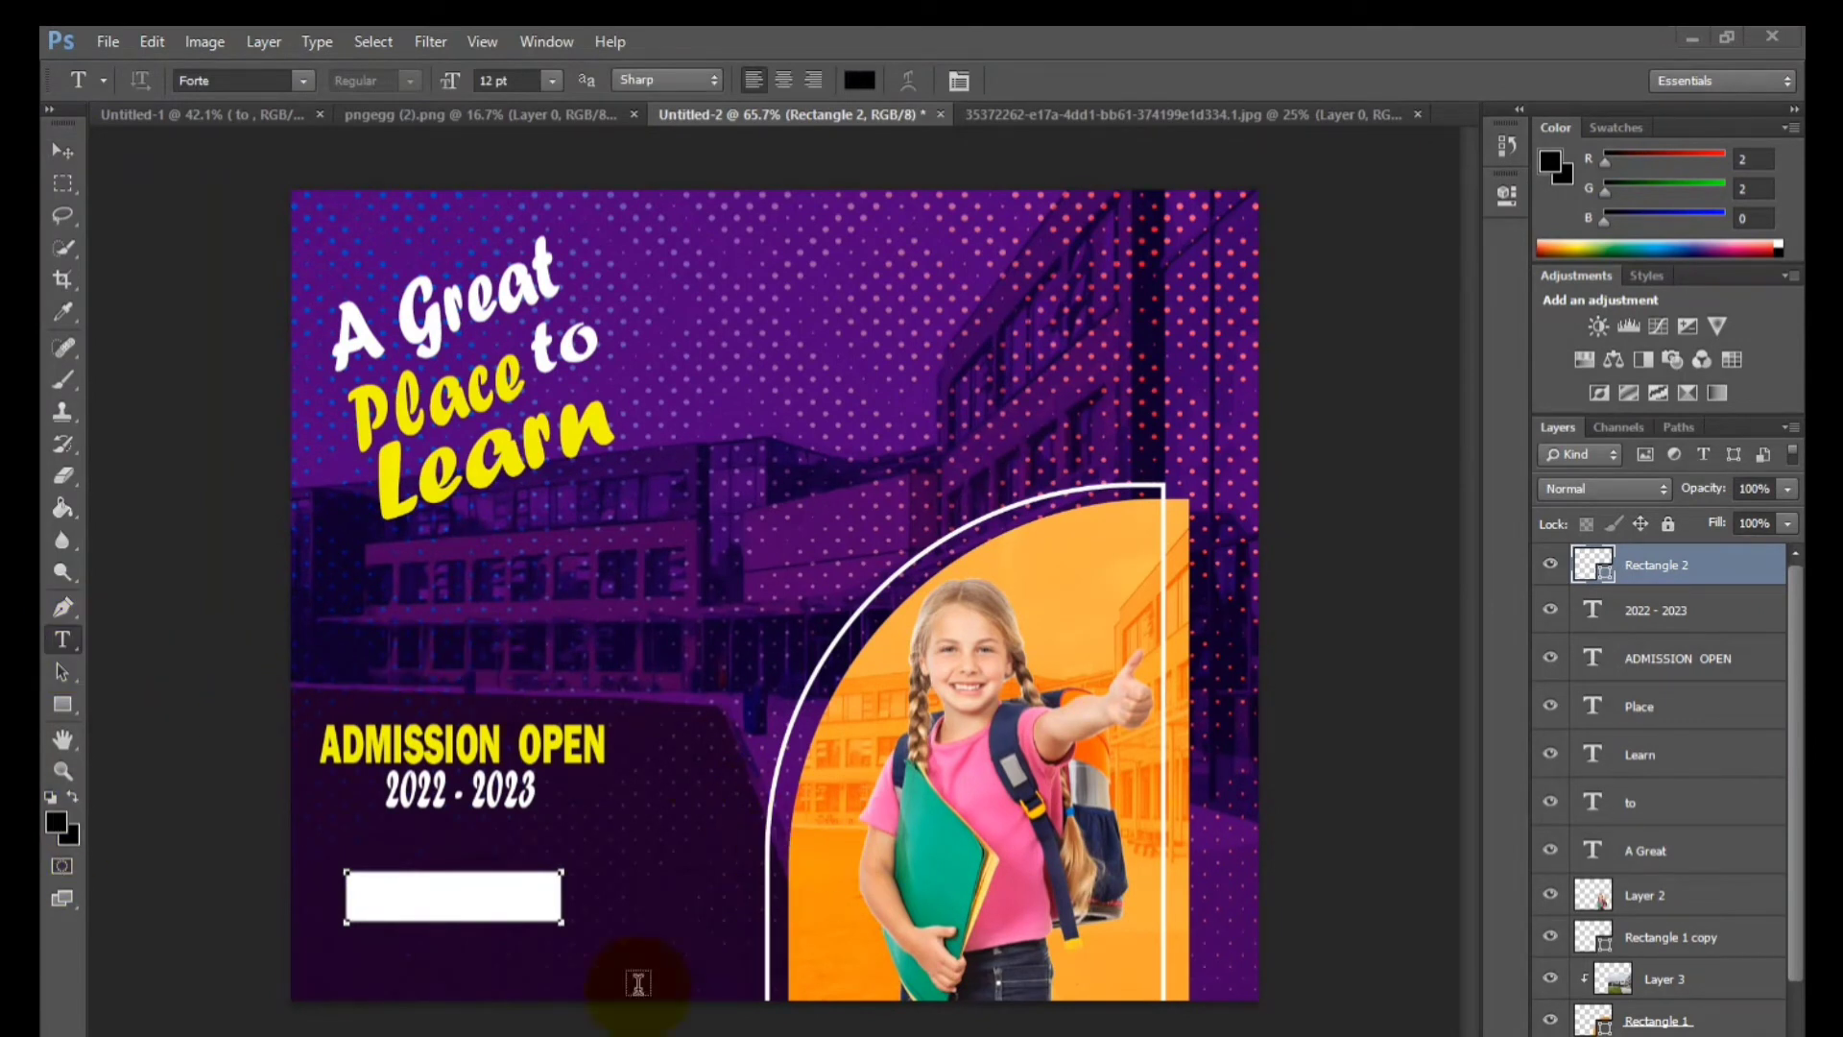
click(515, 1000)
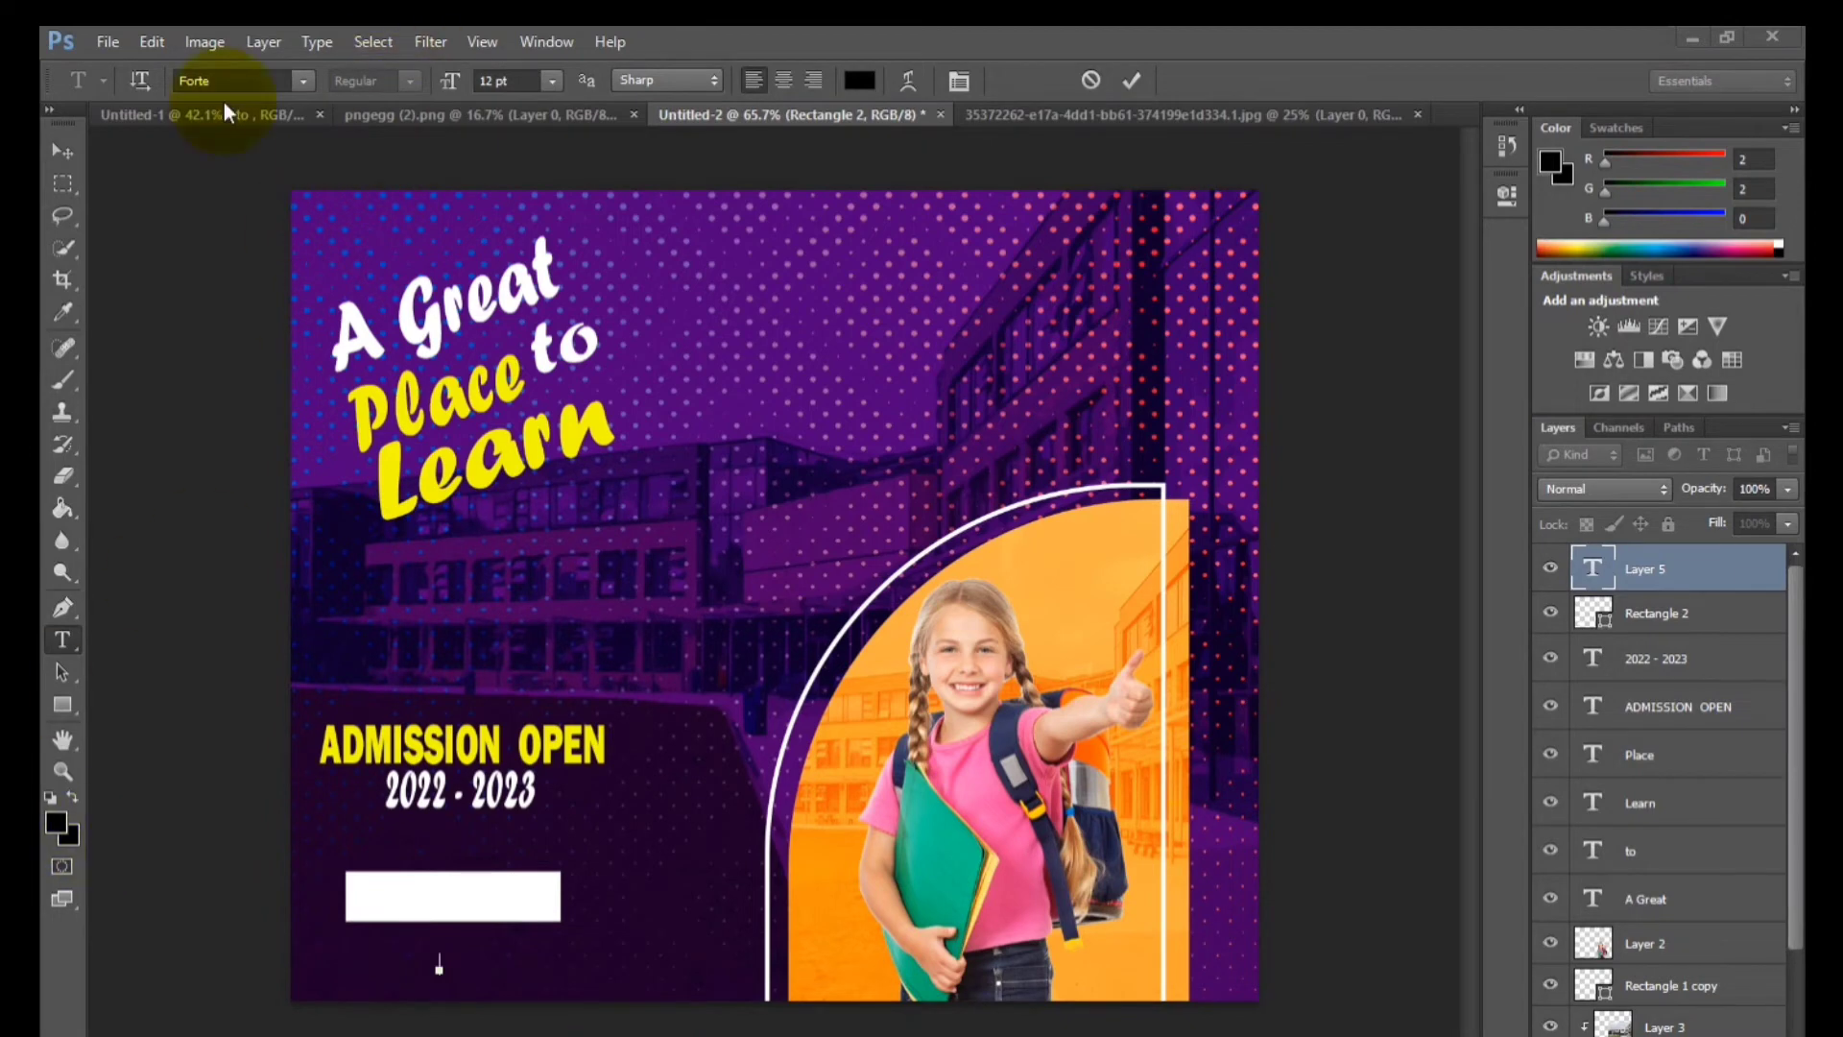
click(303, 80)
drag(611, 211, 614, 96)
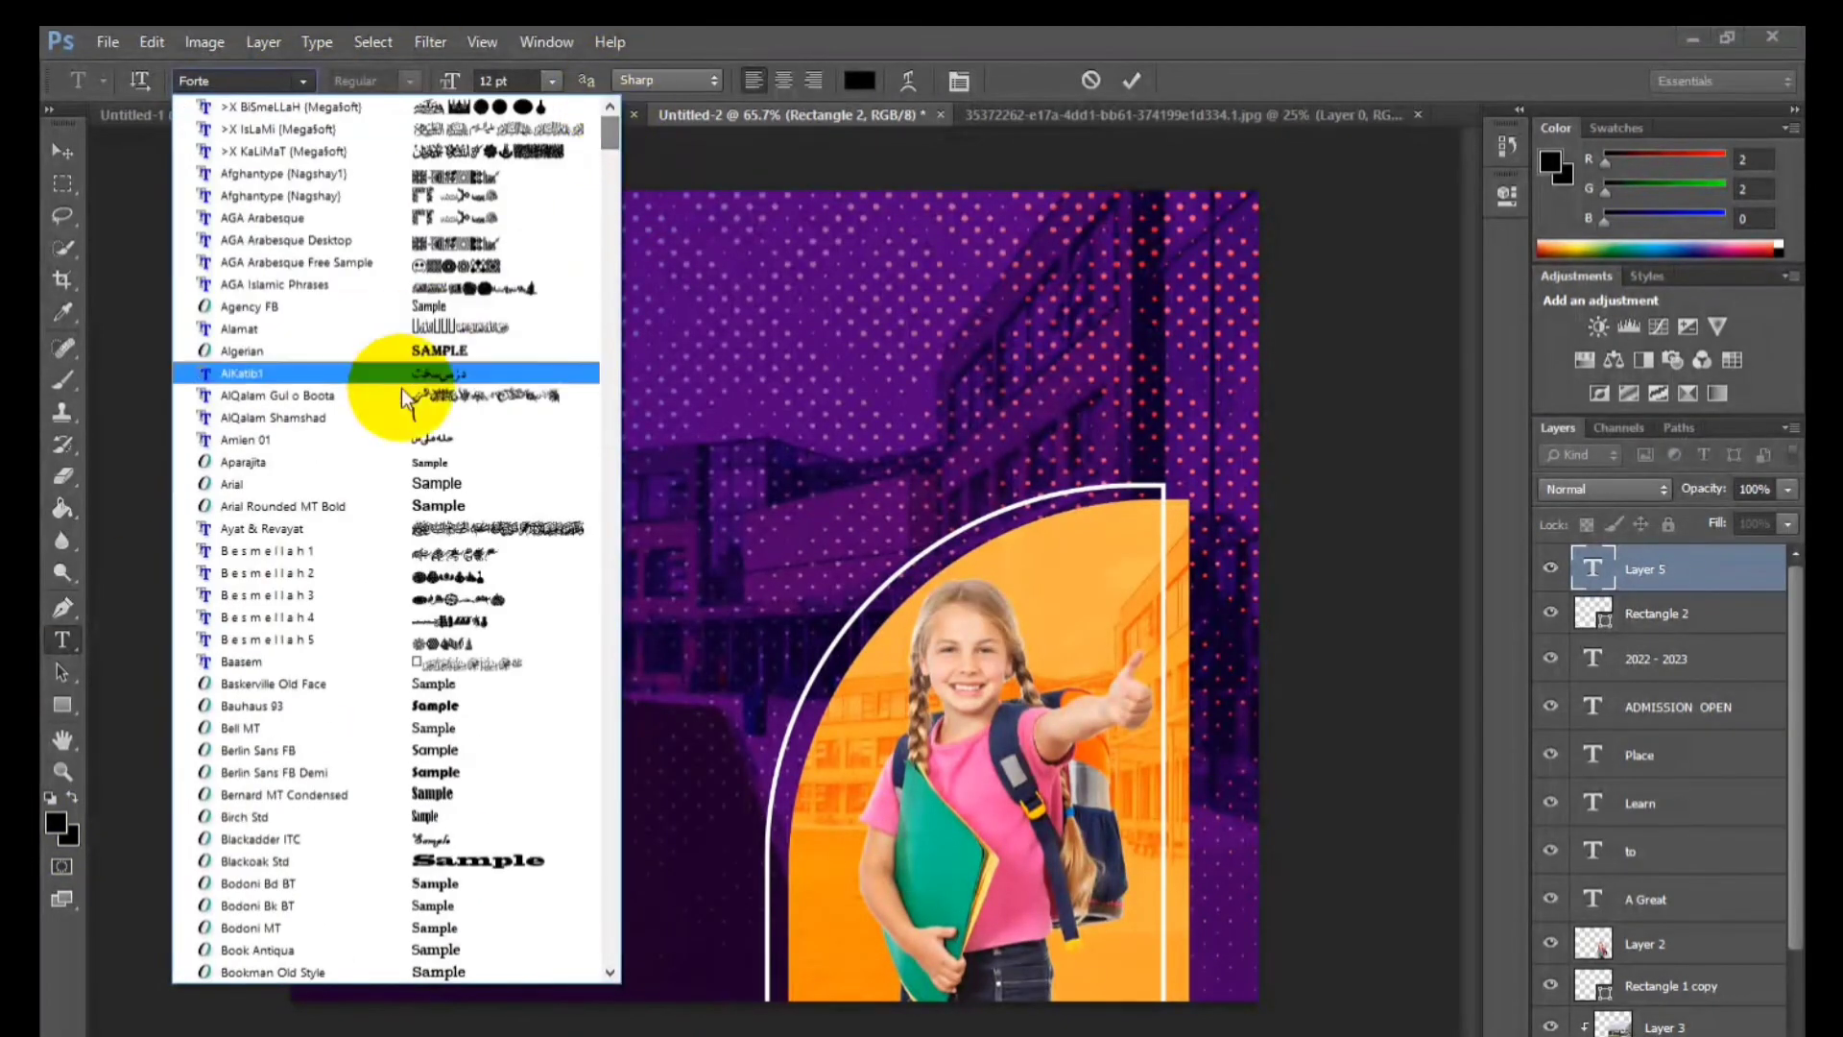
click(377, 484)
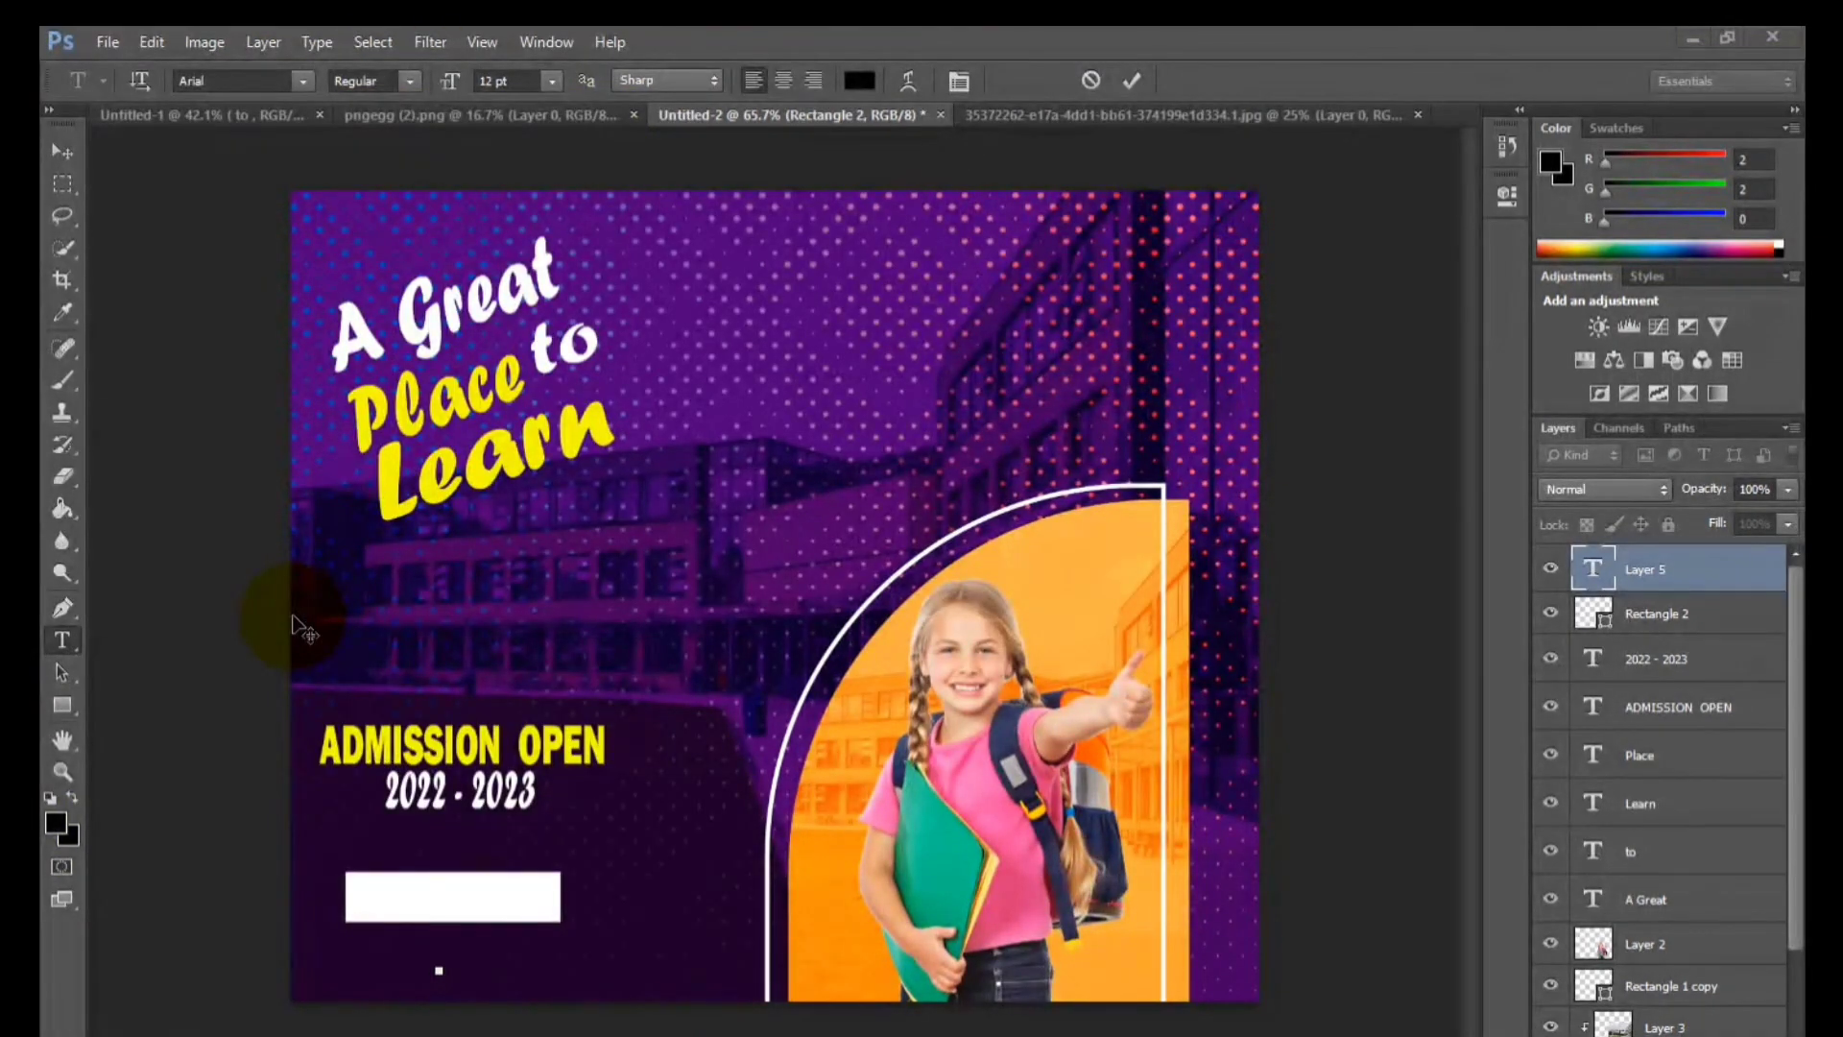
text(REGISTE)
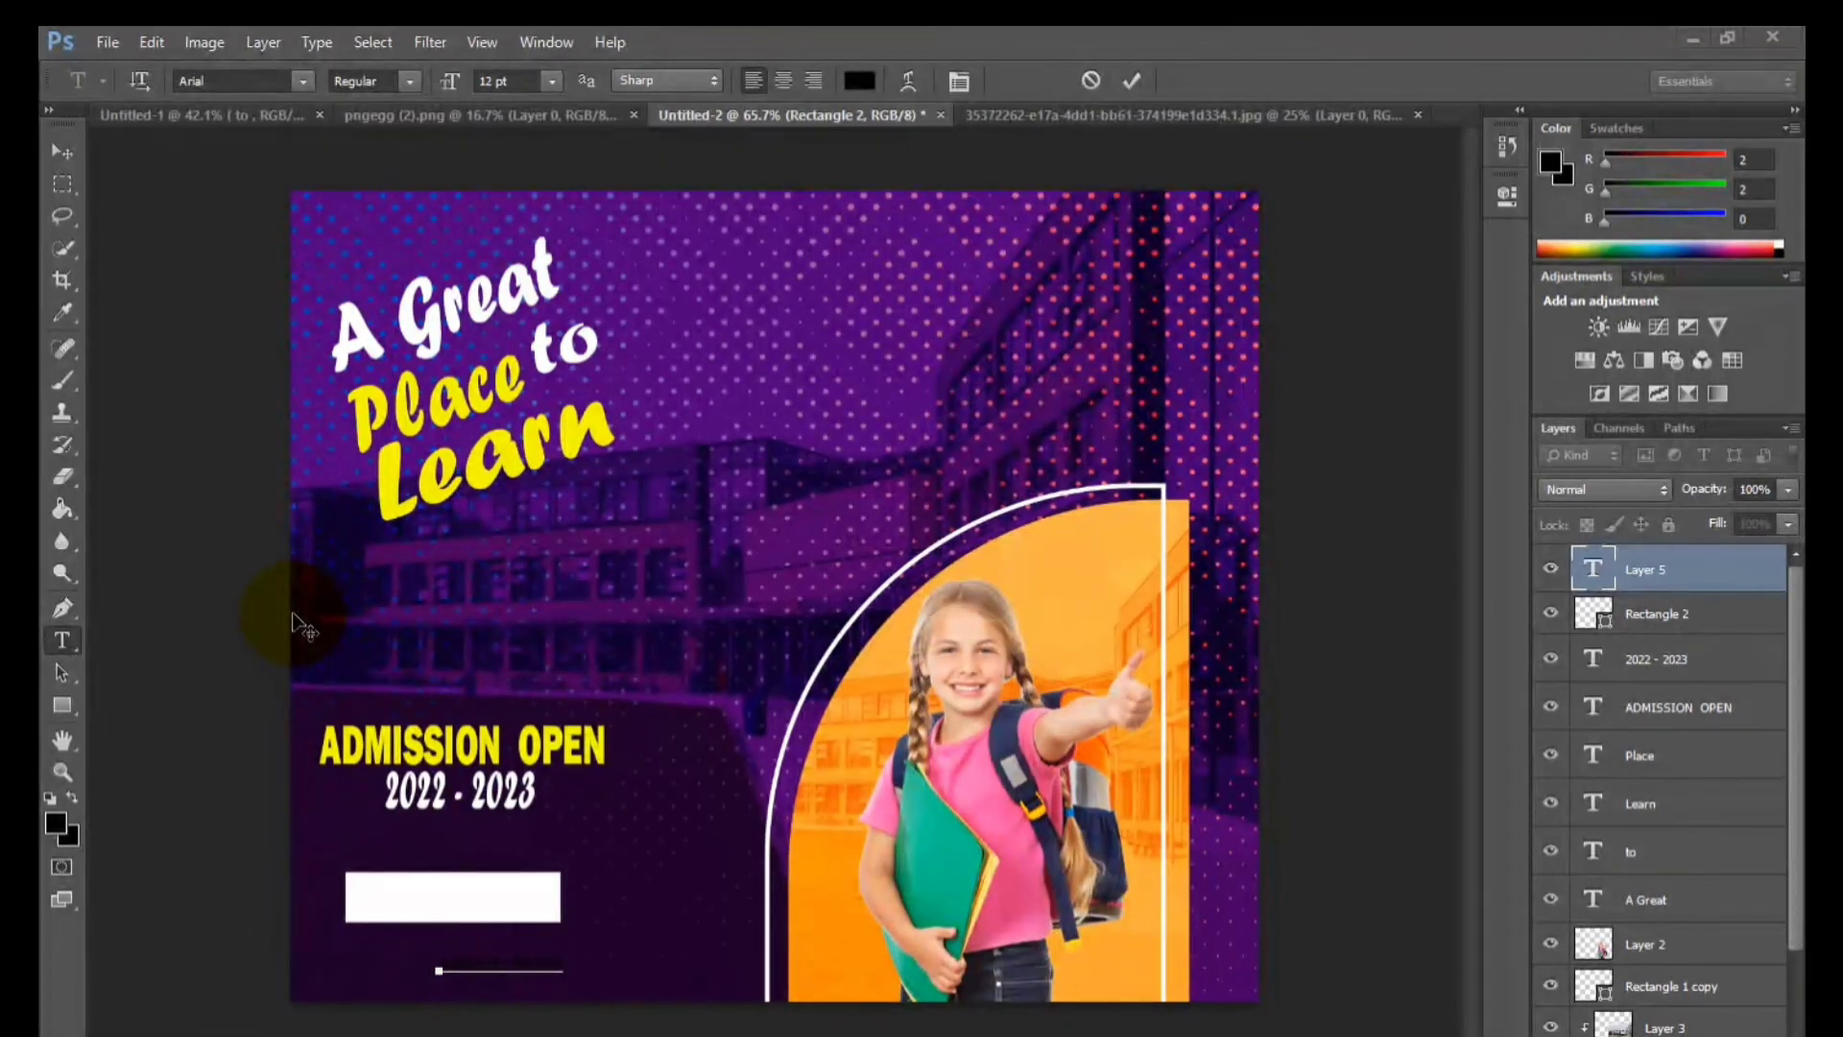
Move "APPLY NOW" onto the white rectangle and enlarge it to fill most of the rectangle.
click(62, 152)
drag(539, 967, 534, 899)
scroll(539, 844, up, 3)
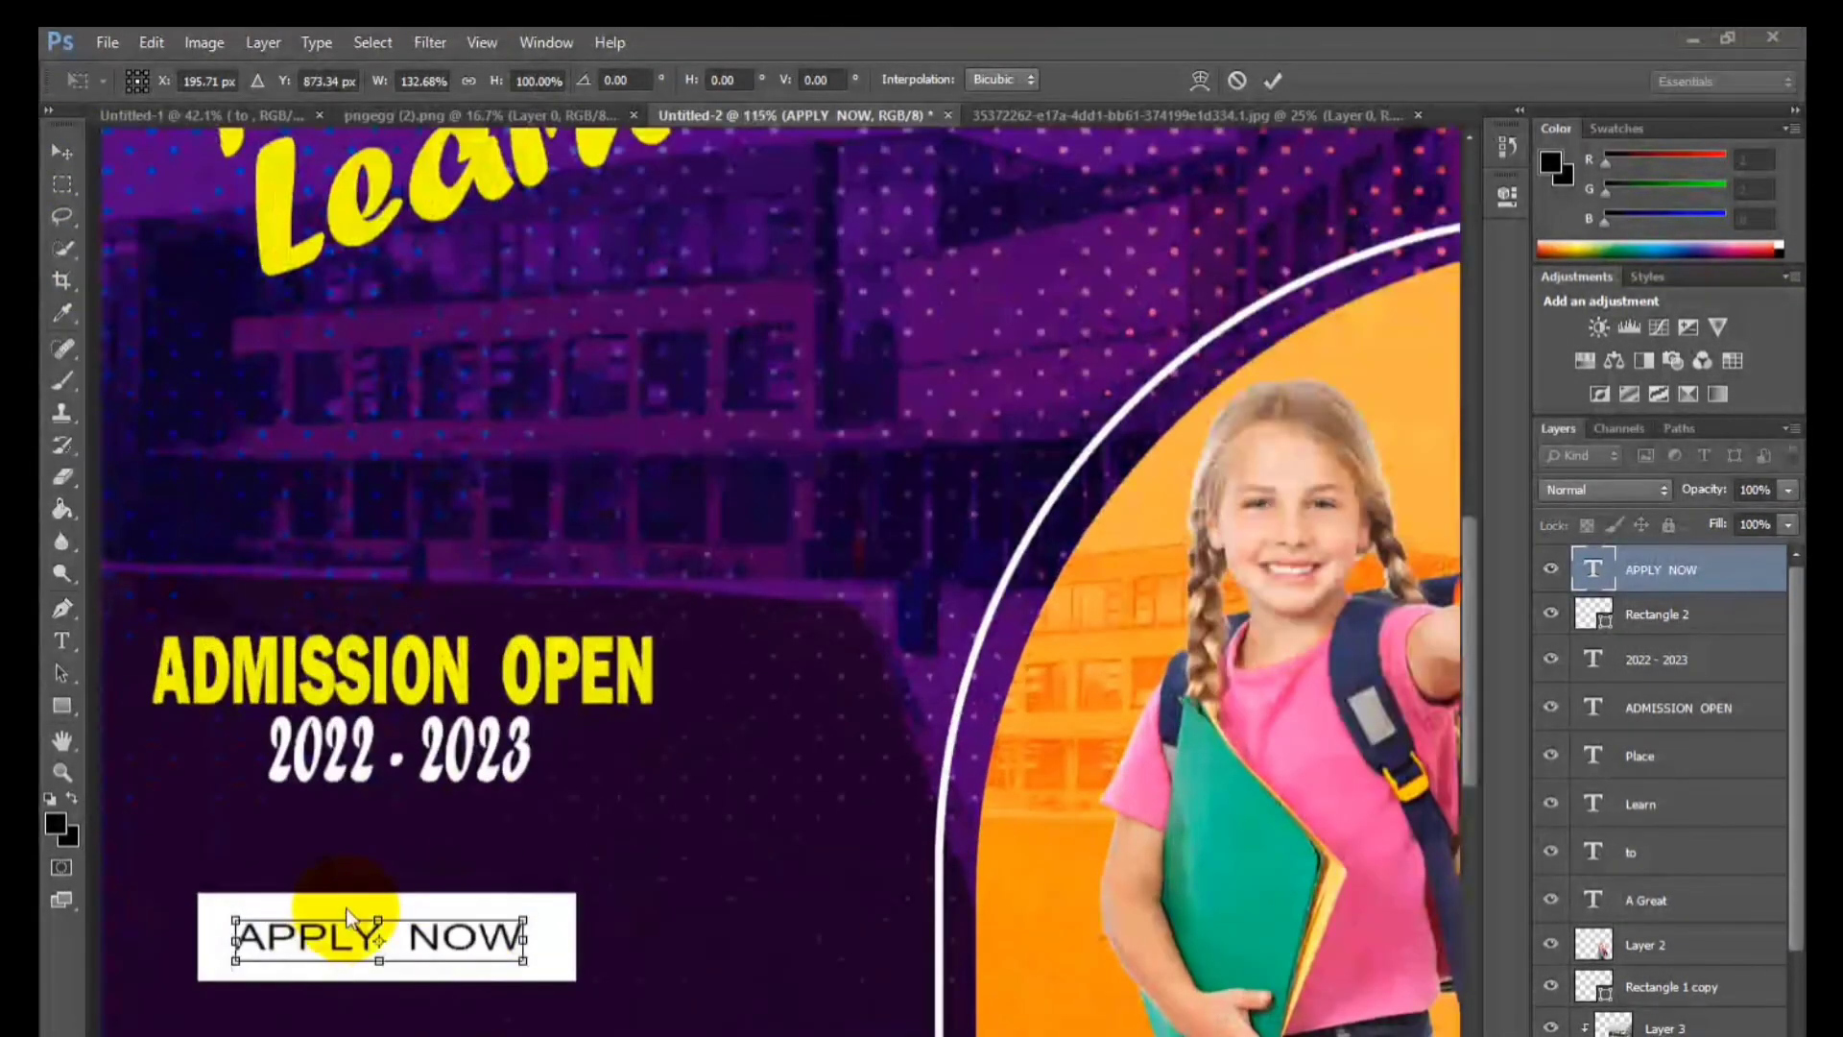
drag(378, 955, 536, 976)
scroll(530, 960, down, 1)
key(Return)
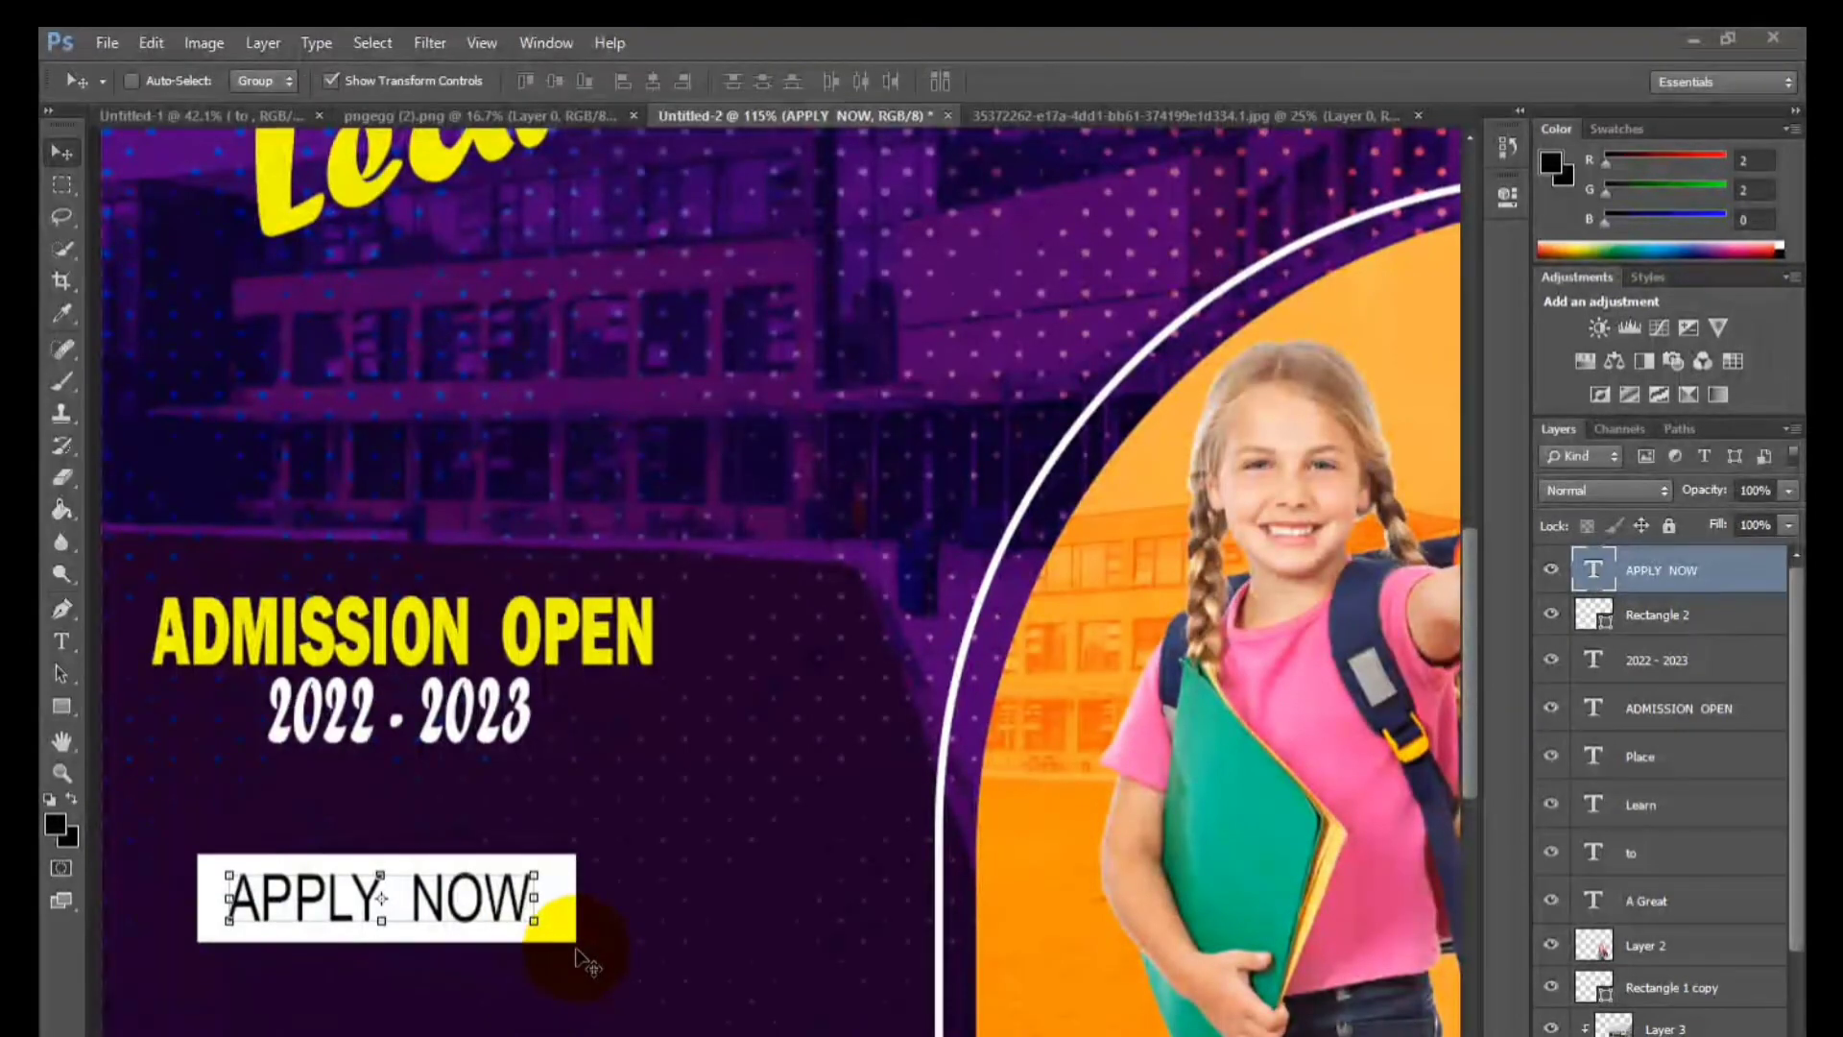
Set the font style of the "APPLY NOW" text to Bold.
scroll(577, 945, down, 2)
click(1695, 764)
scroll(1045, 771, down, 1)
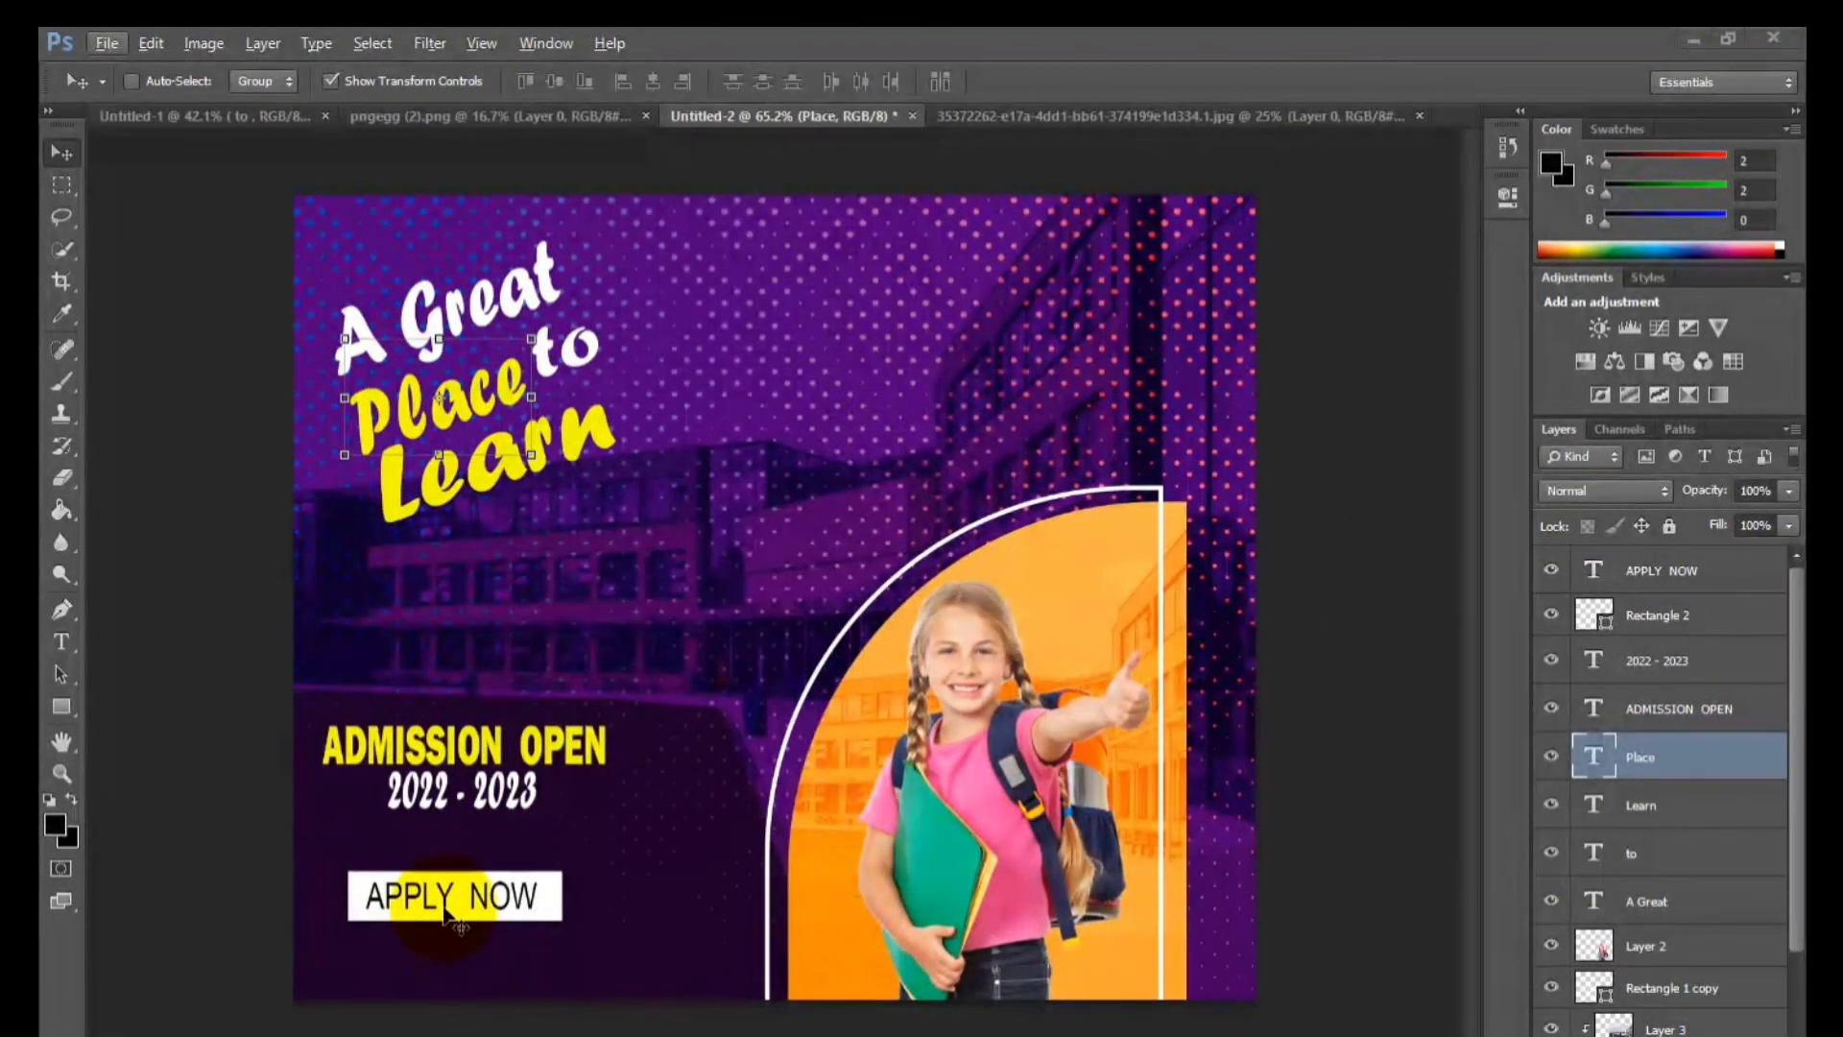
click(61, 641)
click(533, 895)
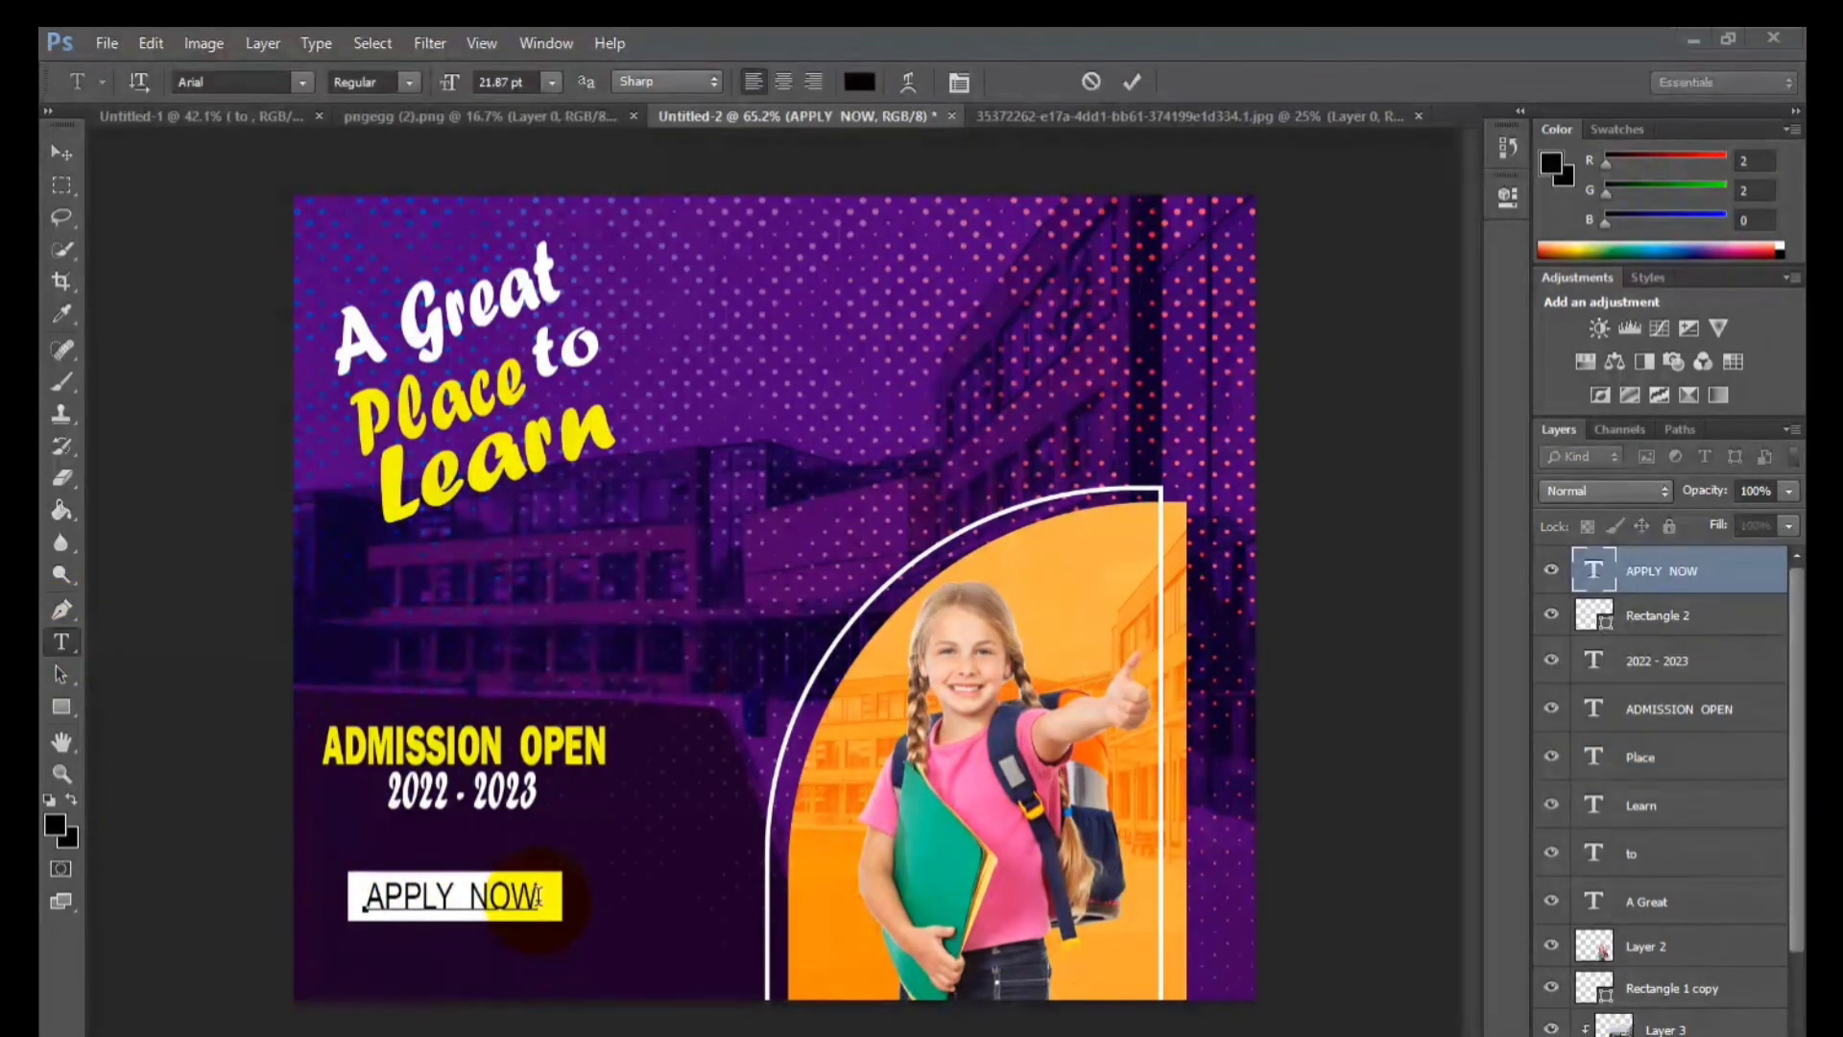
drag(540, 895, 312, 879)
click(413, 83)
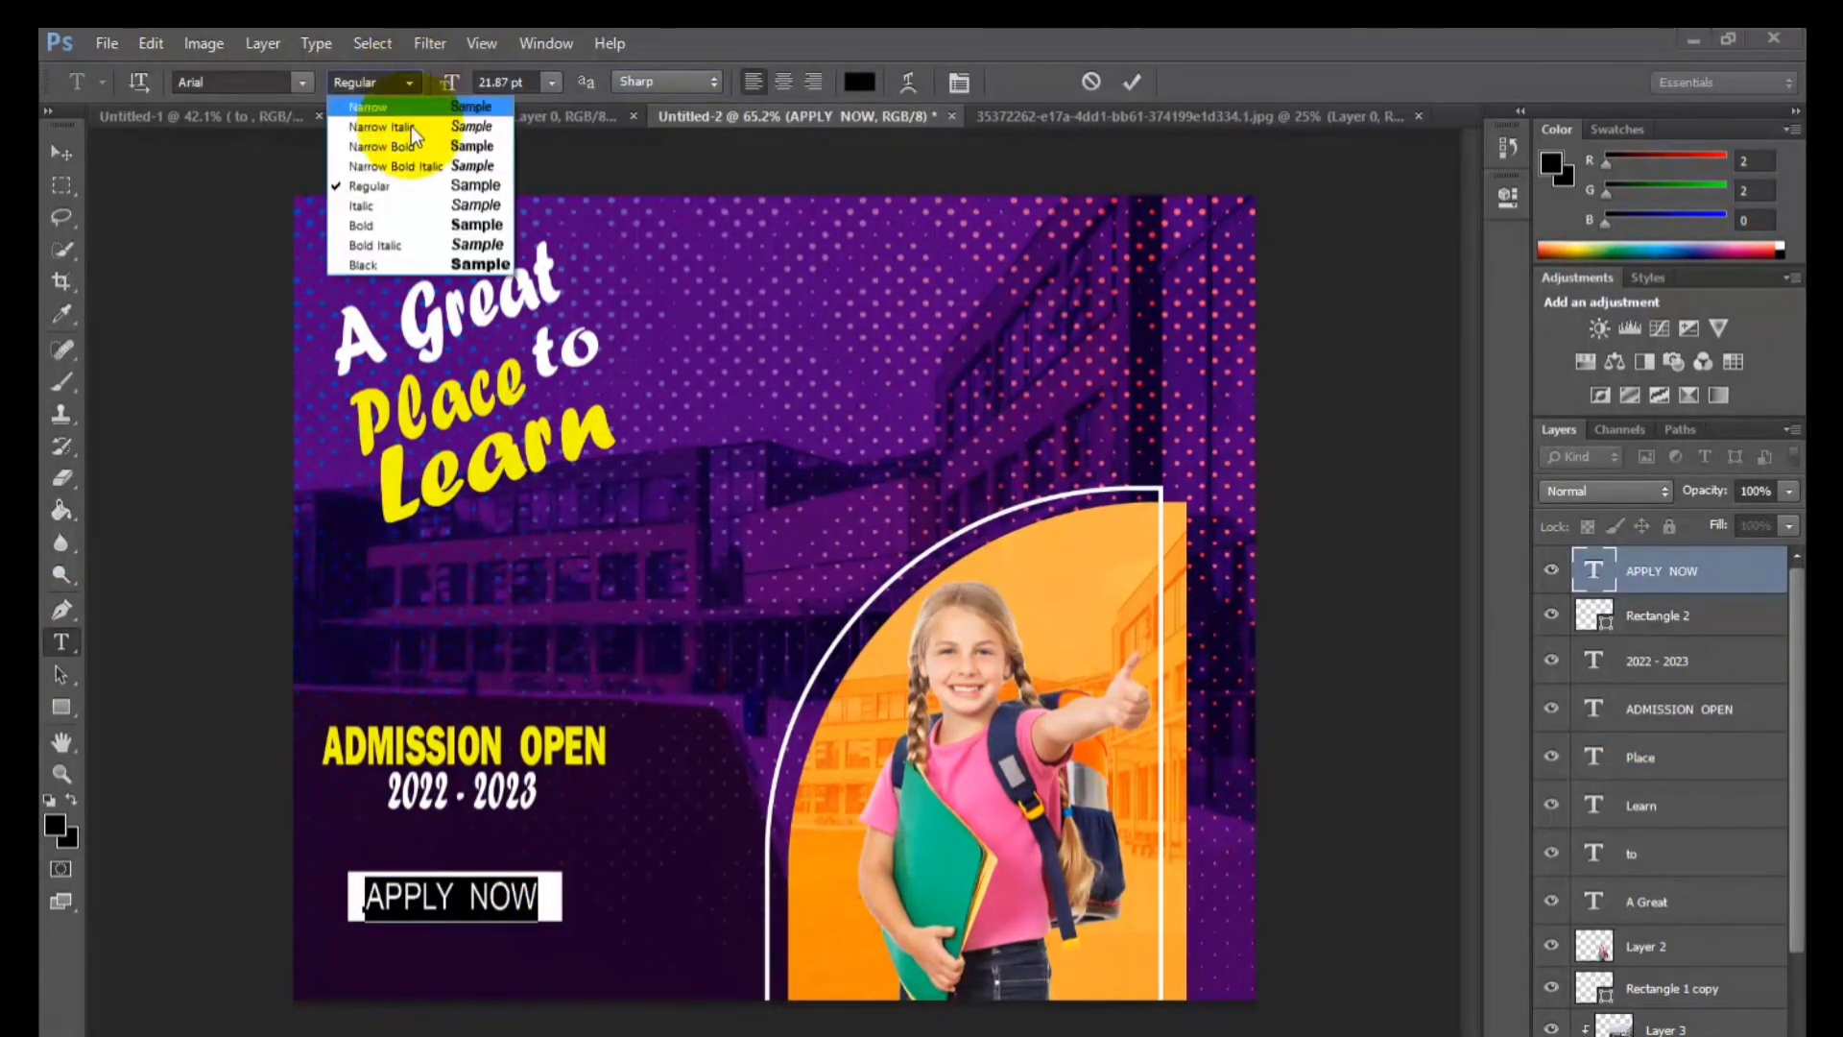
click(396, 229)
click(60, 152)
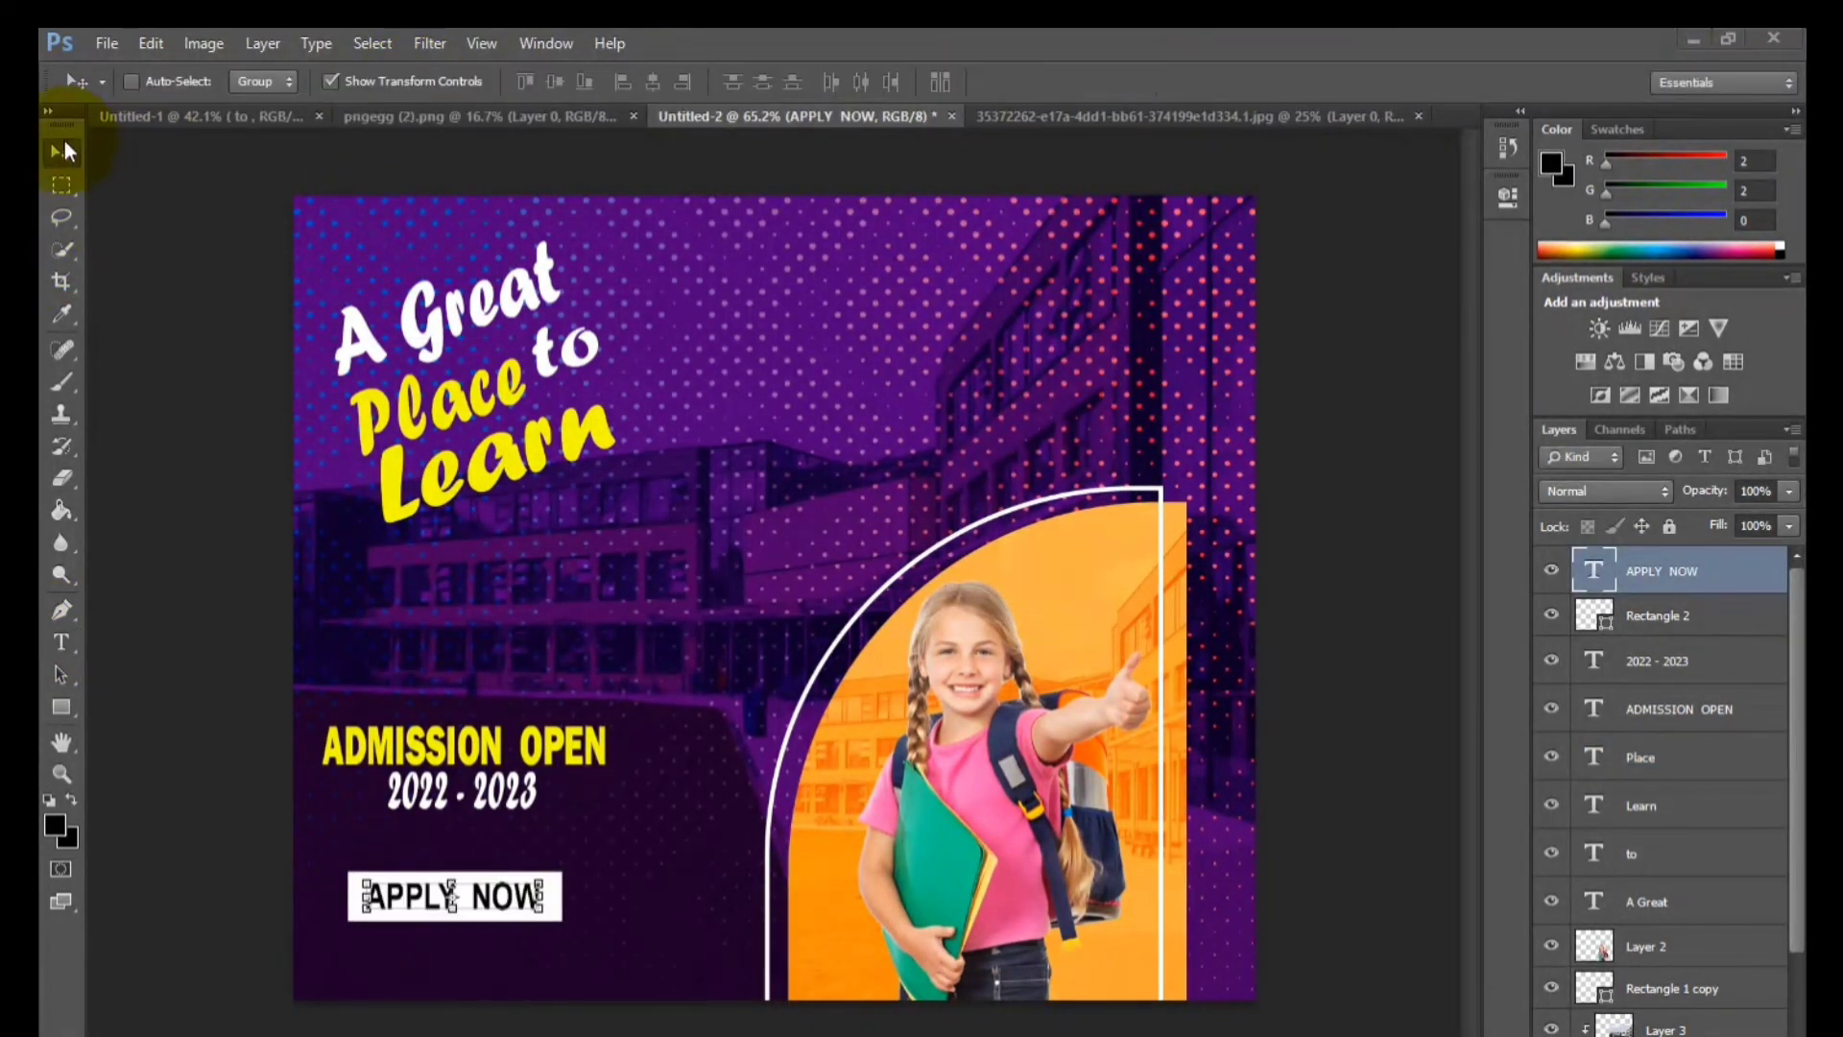
Shrink the white rectangle behind "APPLY NOW" about its centre to roughly 84% of its width and height.
click(1632, 615)
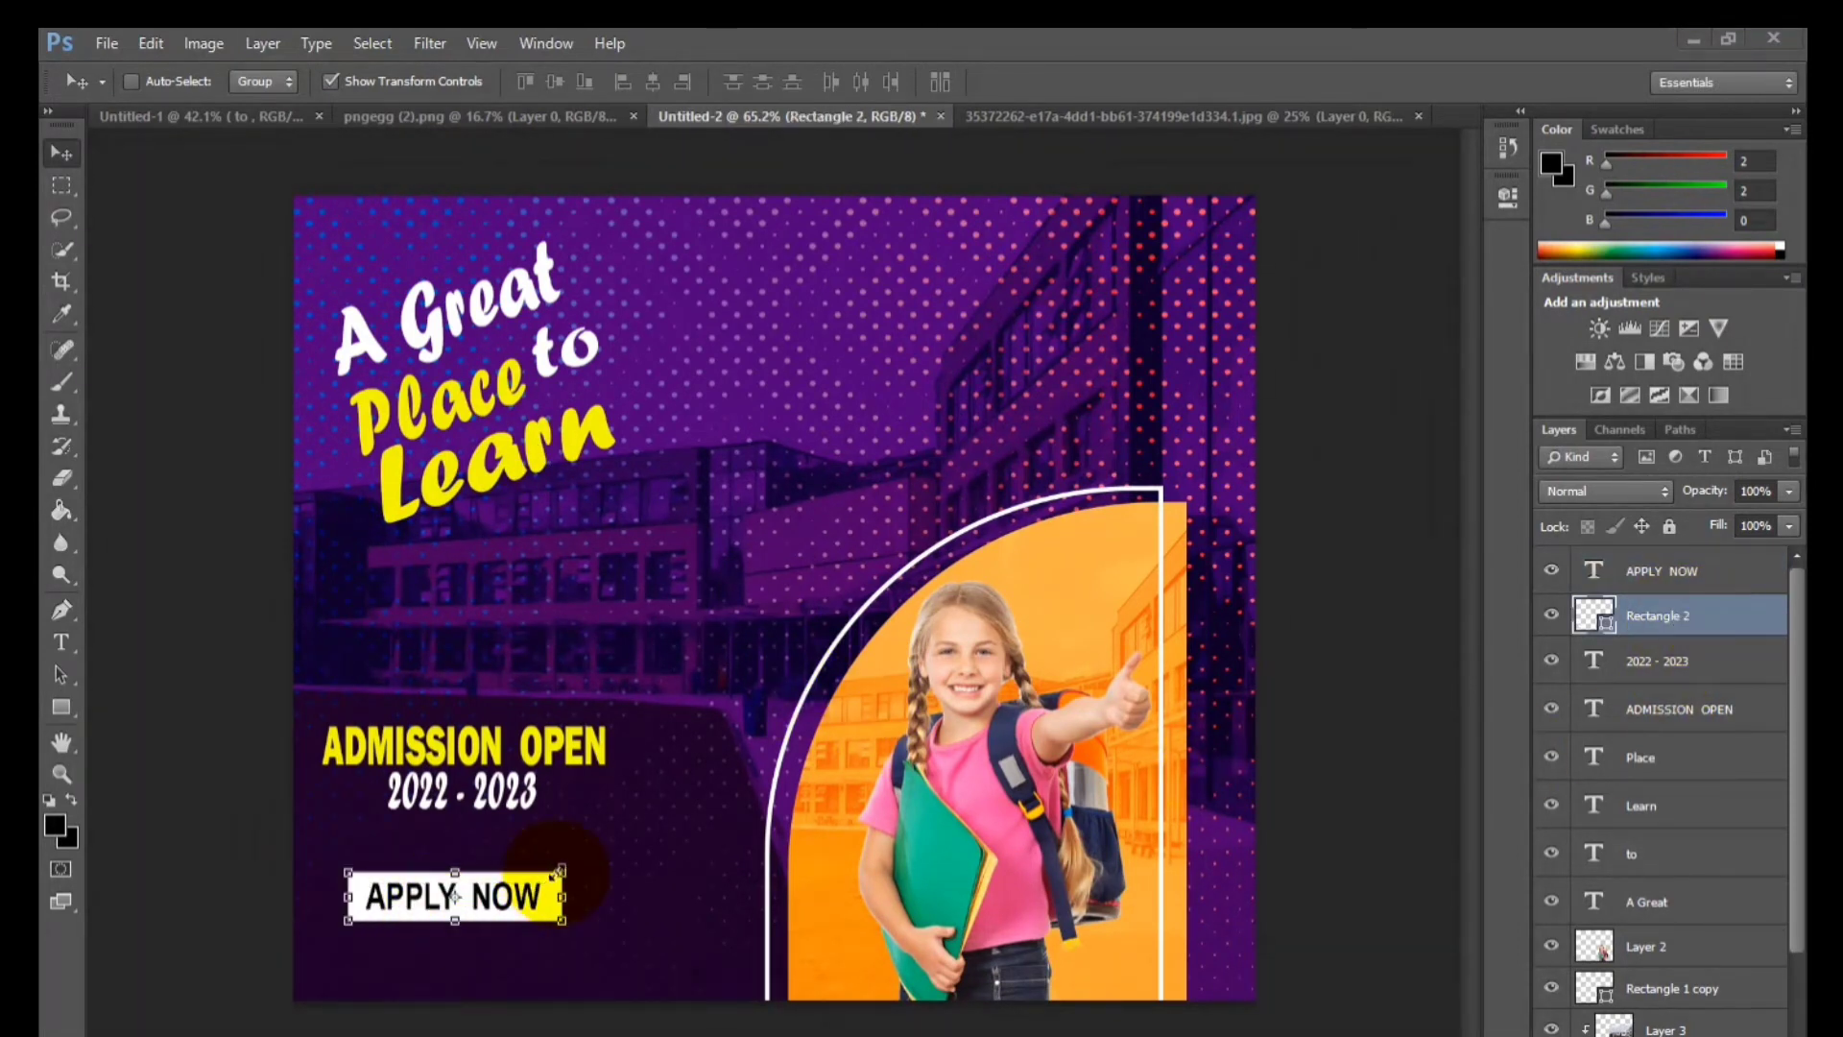
drag(565, 869, 547, 871)
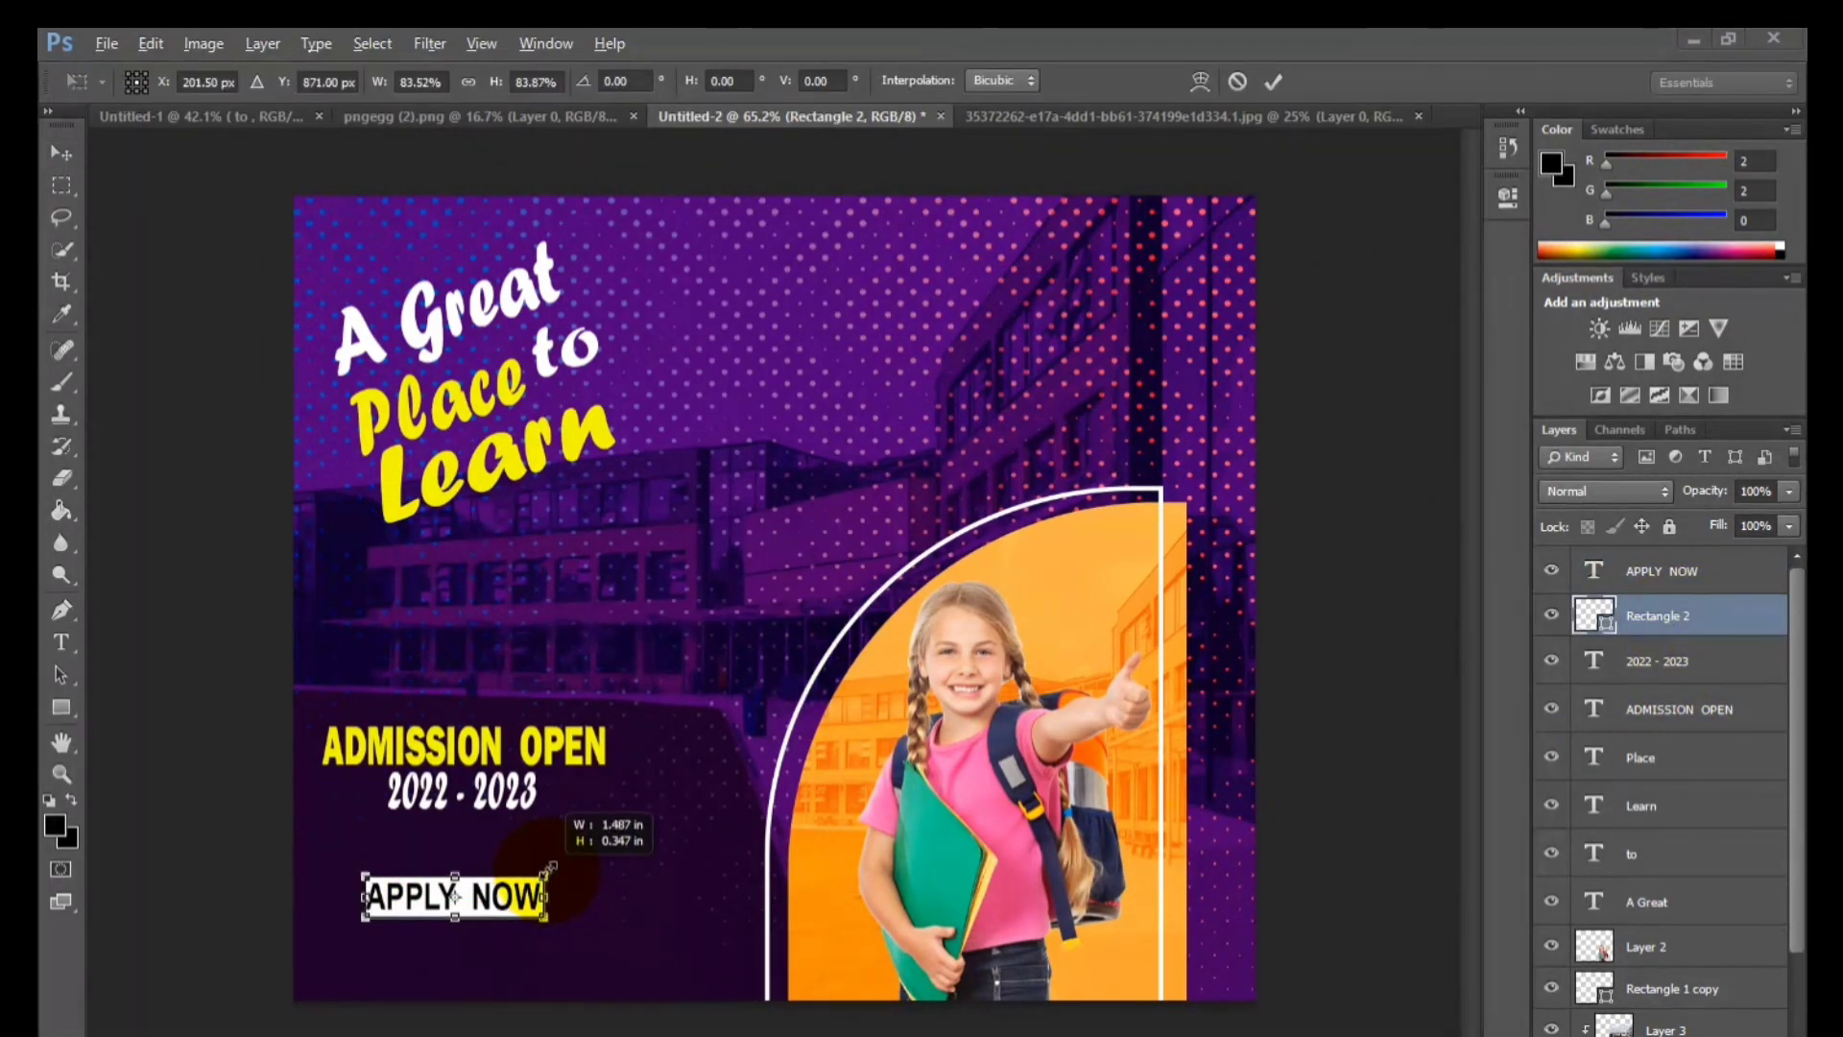
key(Return)
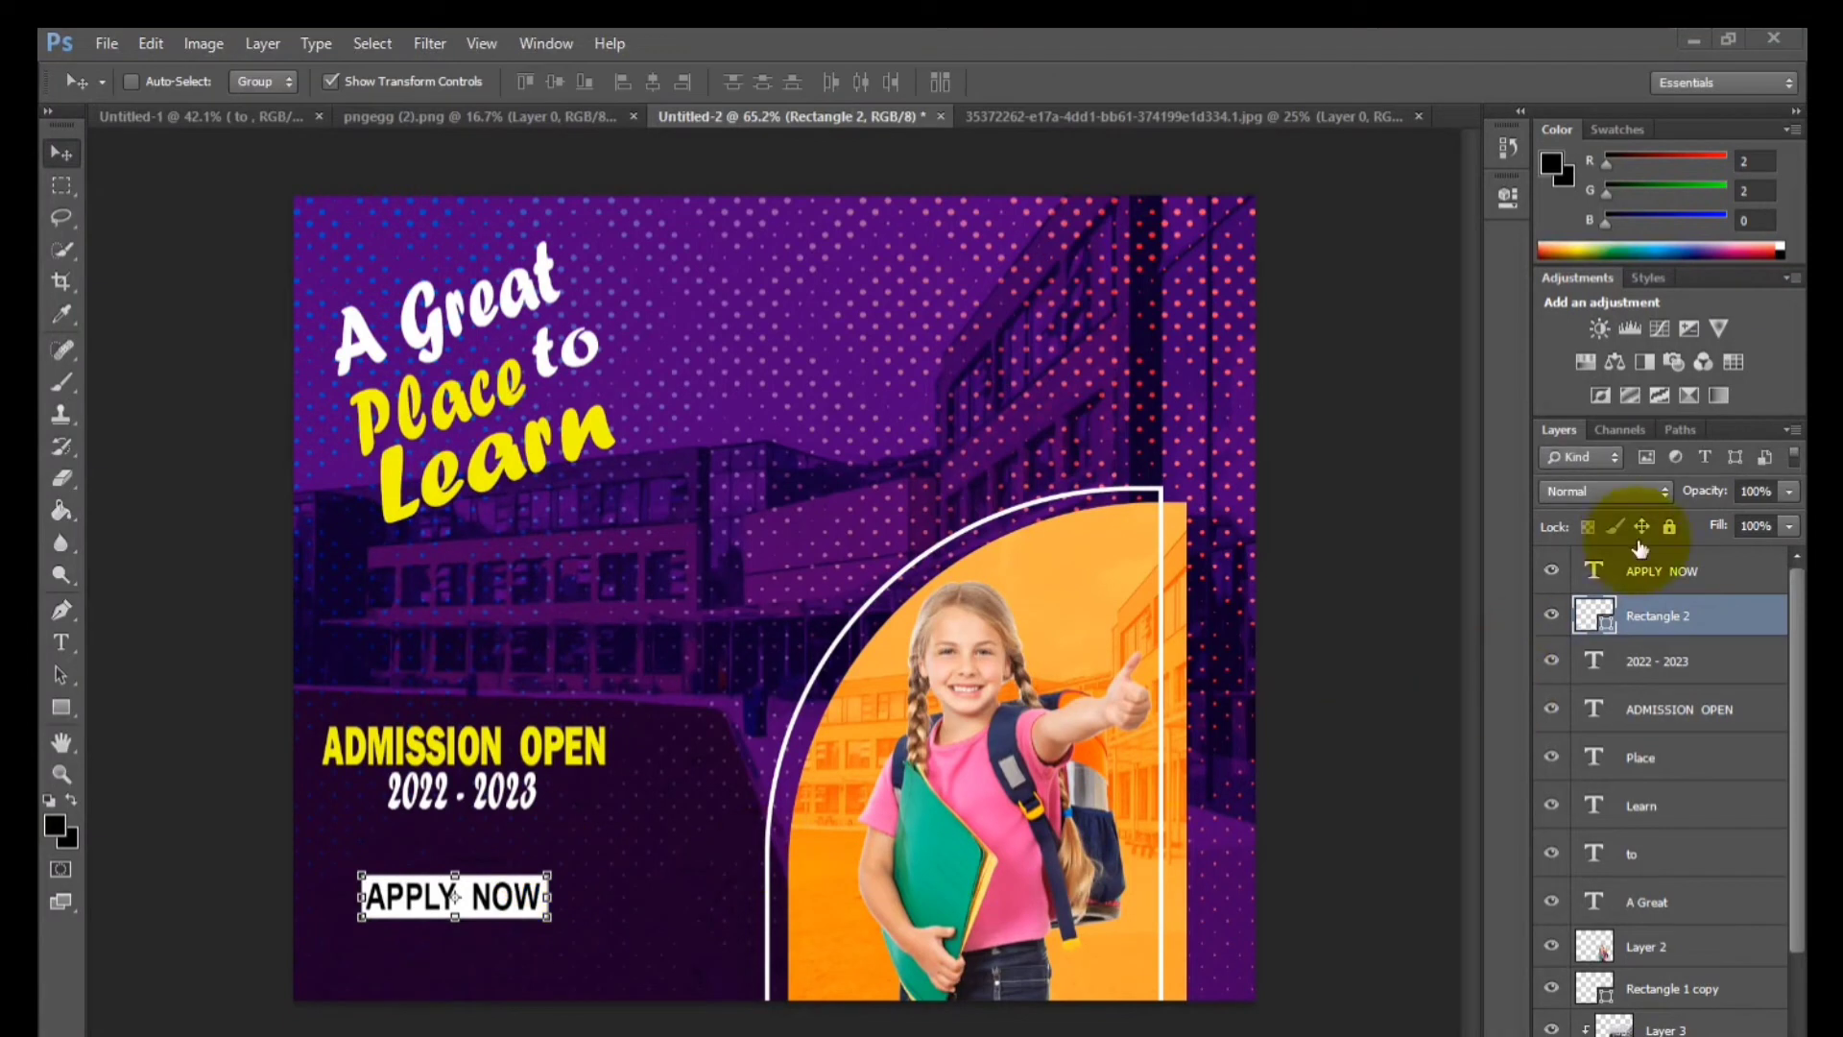
Scale the "APPLY NOW" text down to about 95% so it fits inside the white rectangle, and apply the transformation.
click(1639, 567)
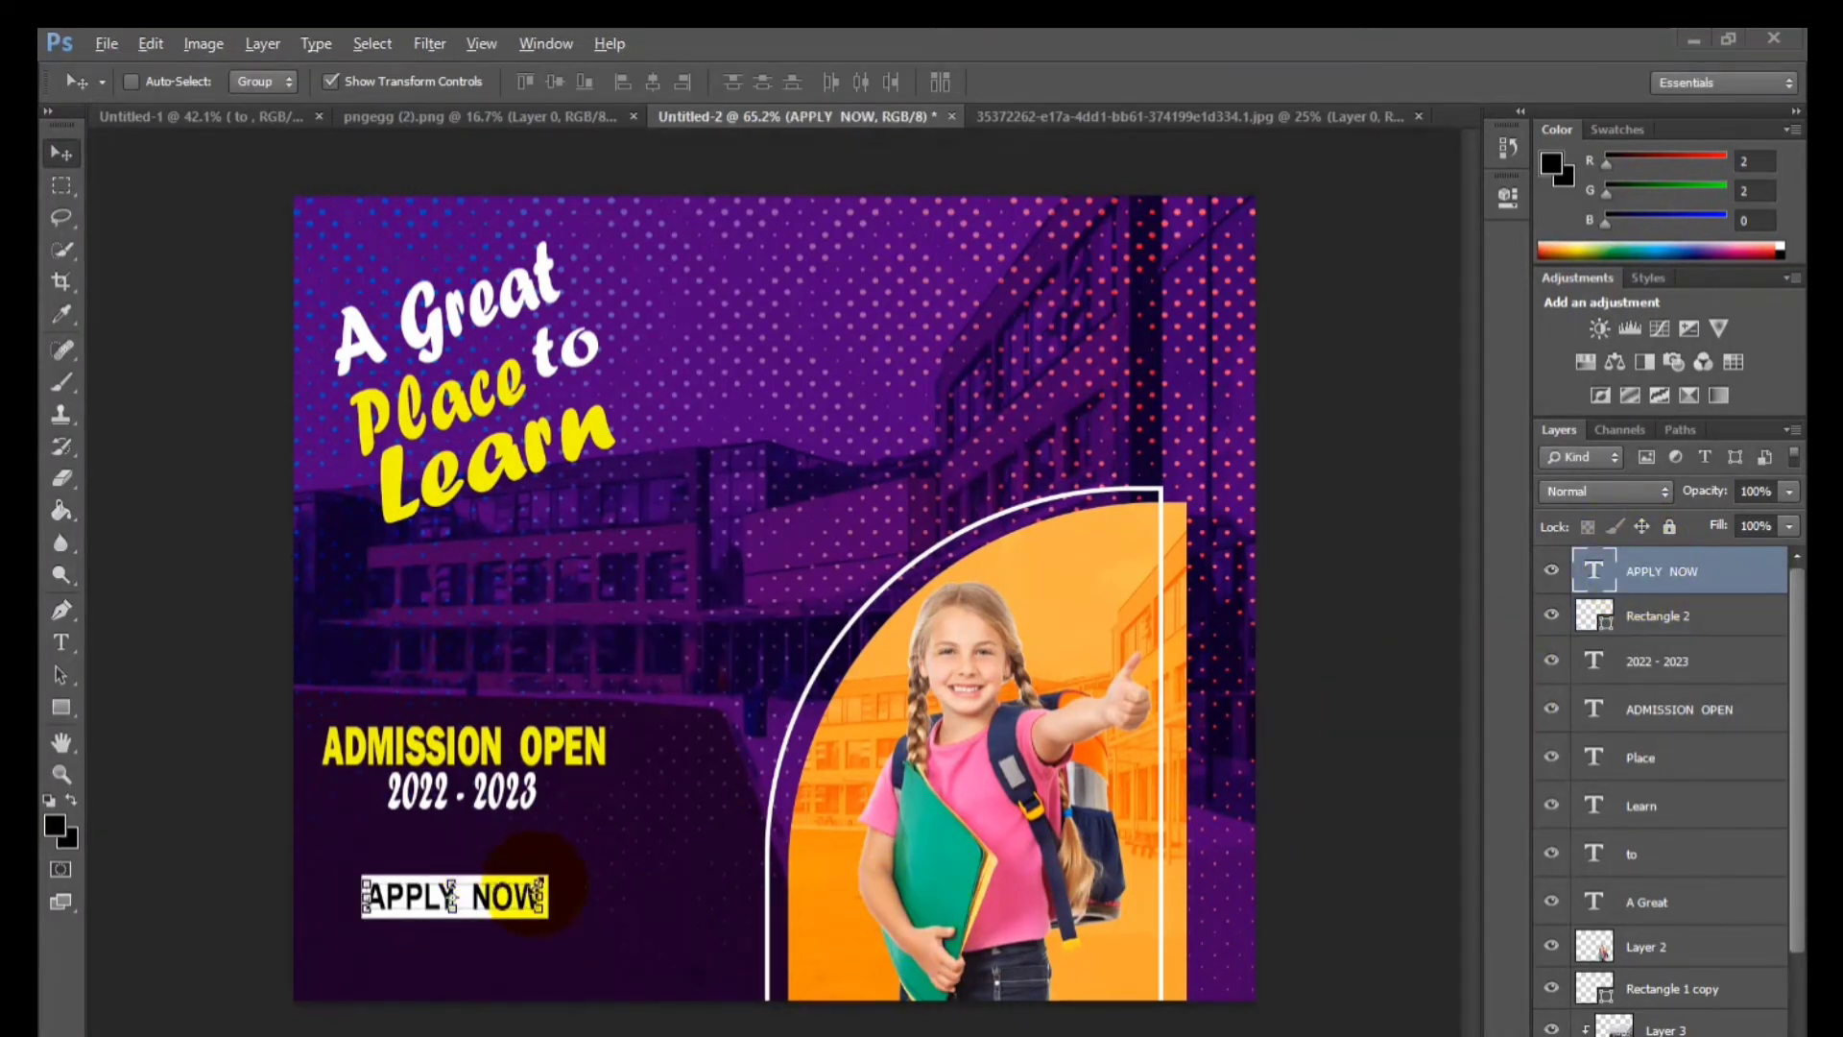
key(ctrl+t)
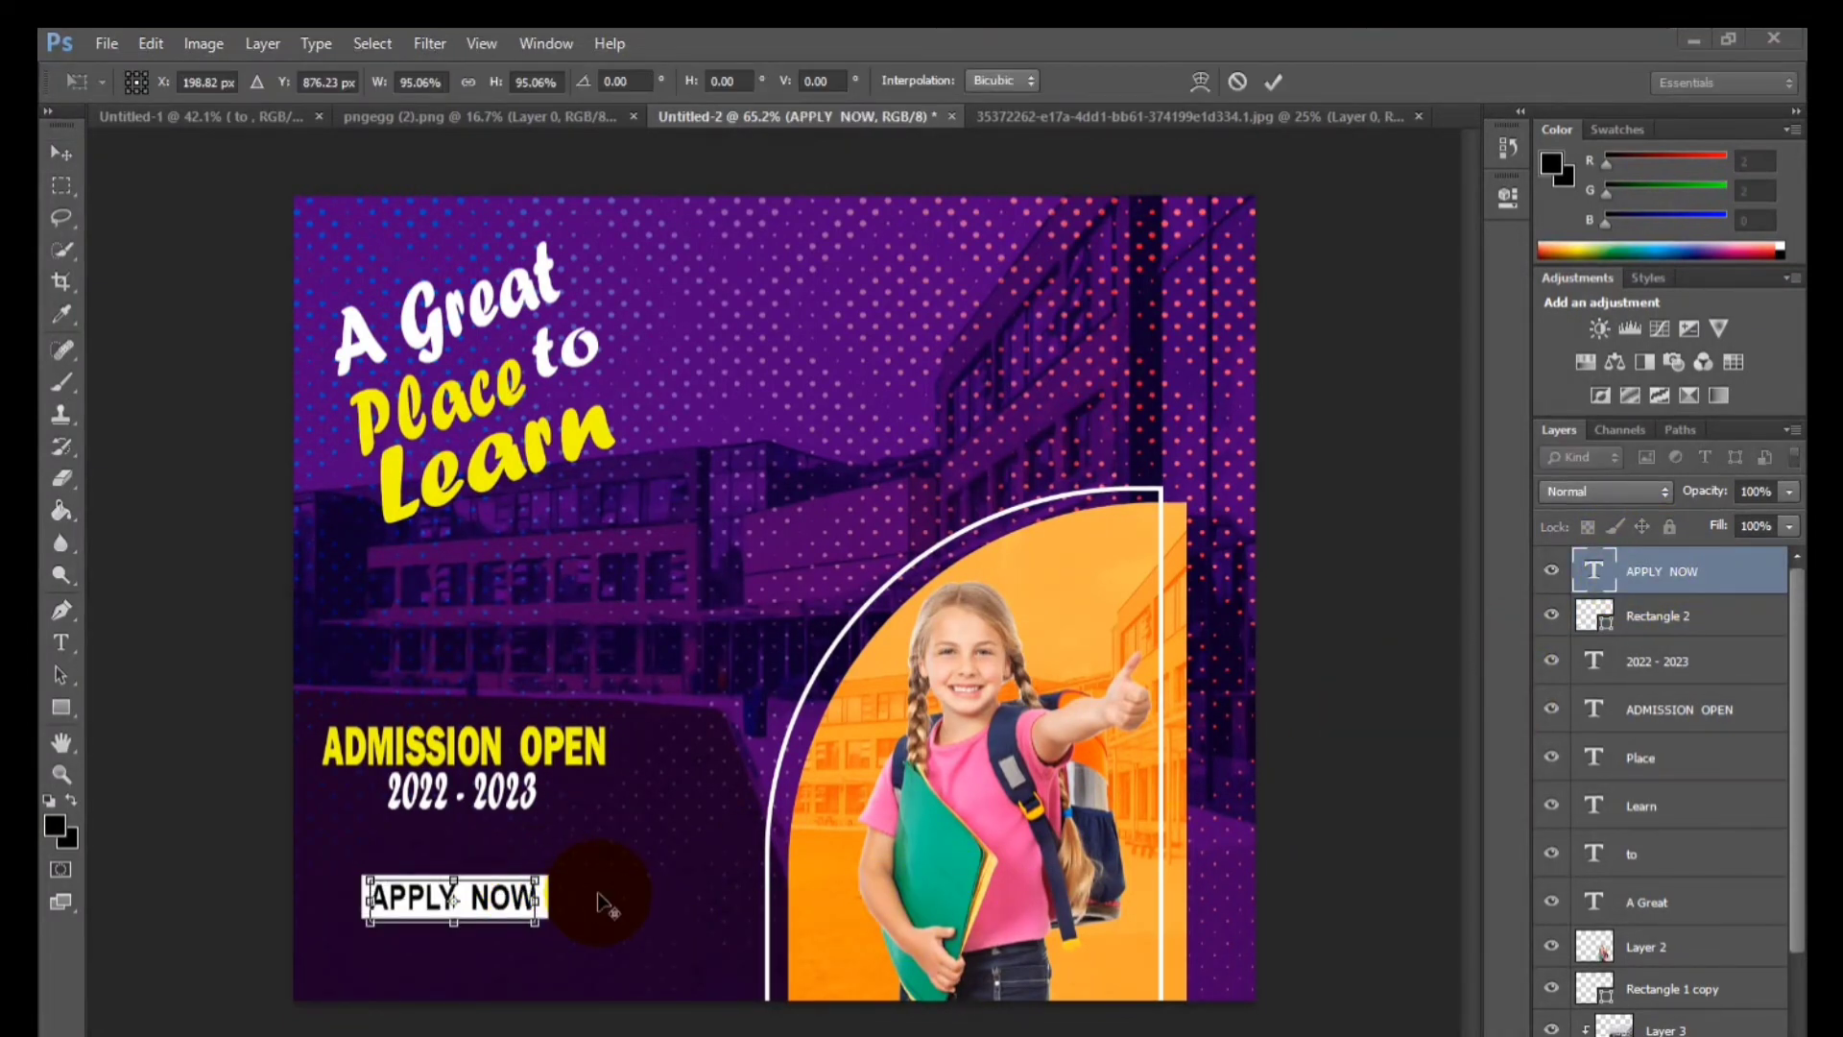
scroll(604, 903, down, 1)
click(61, 154)
key(Return)
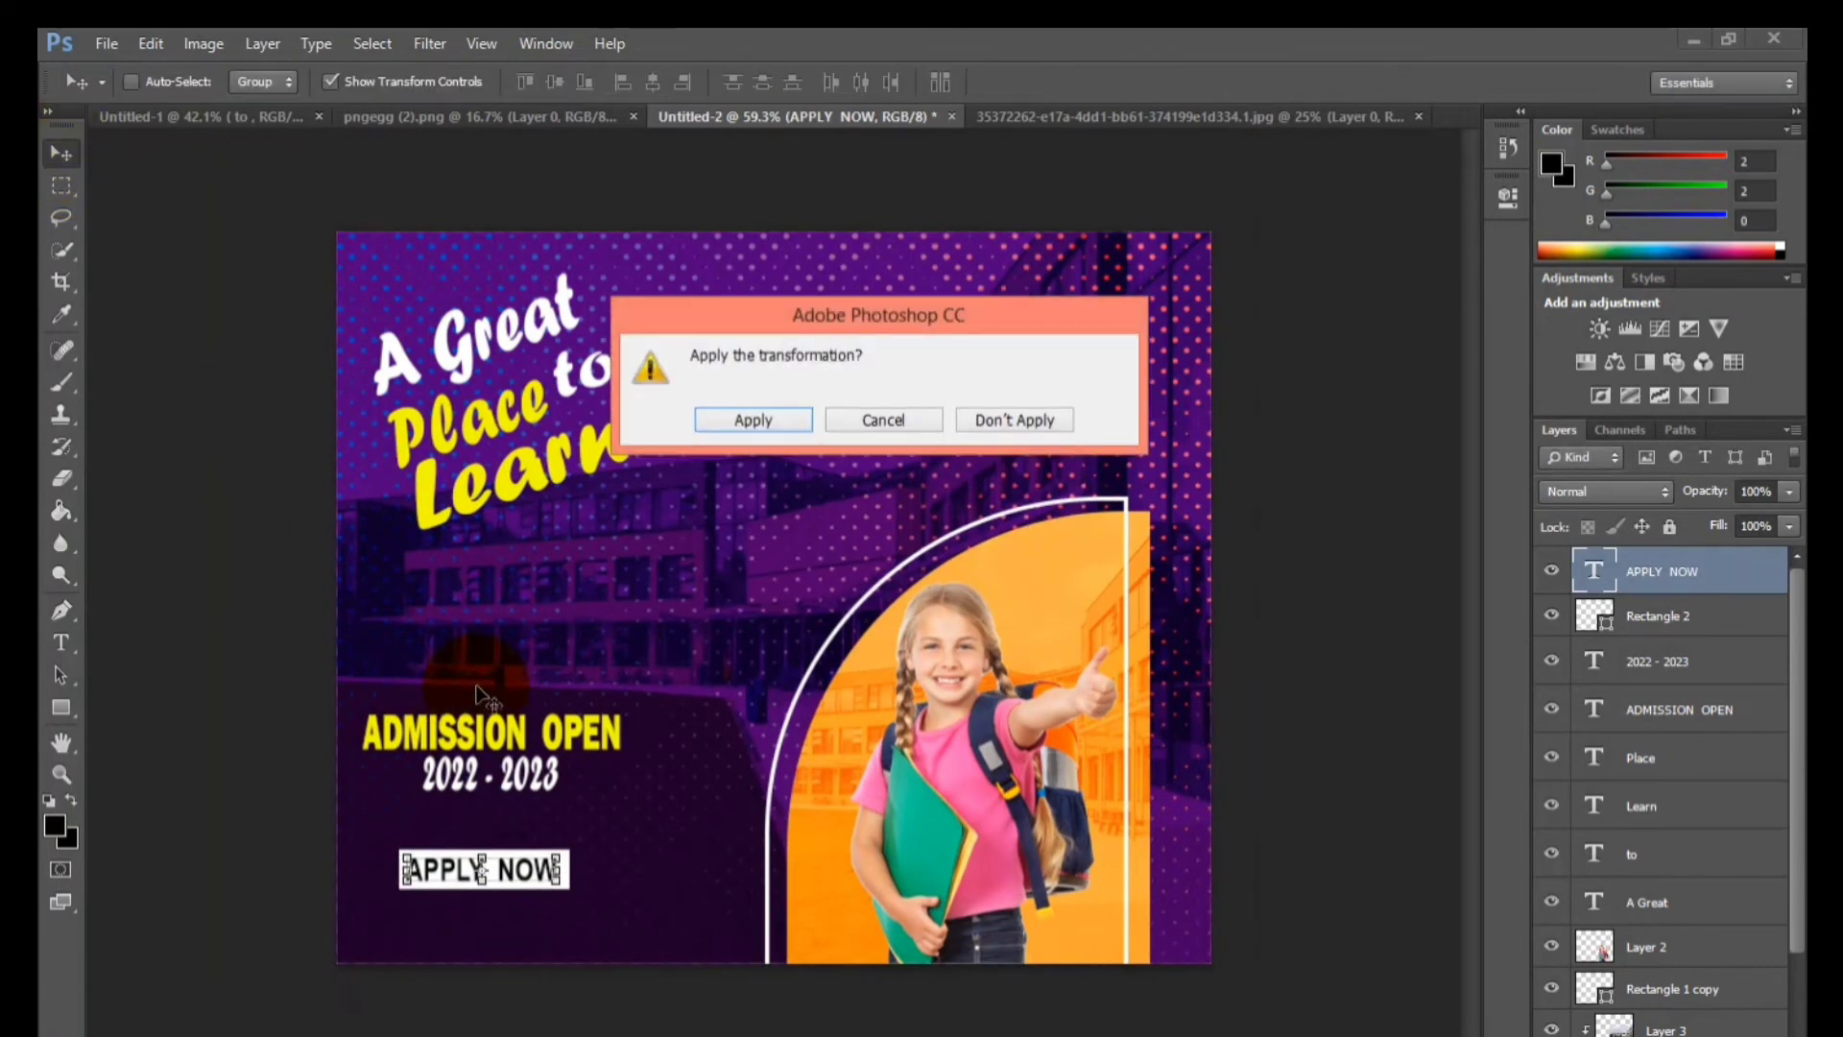
click(62, 185)
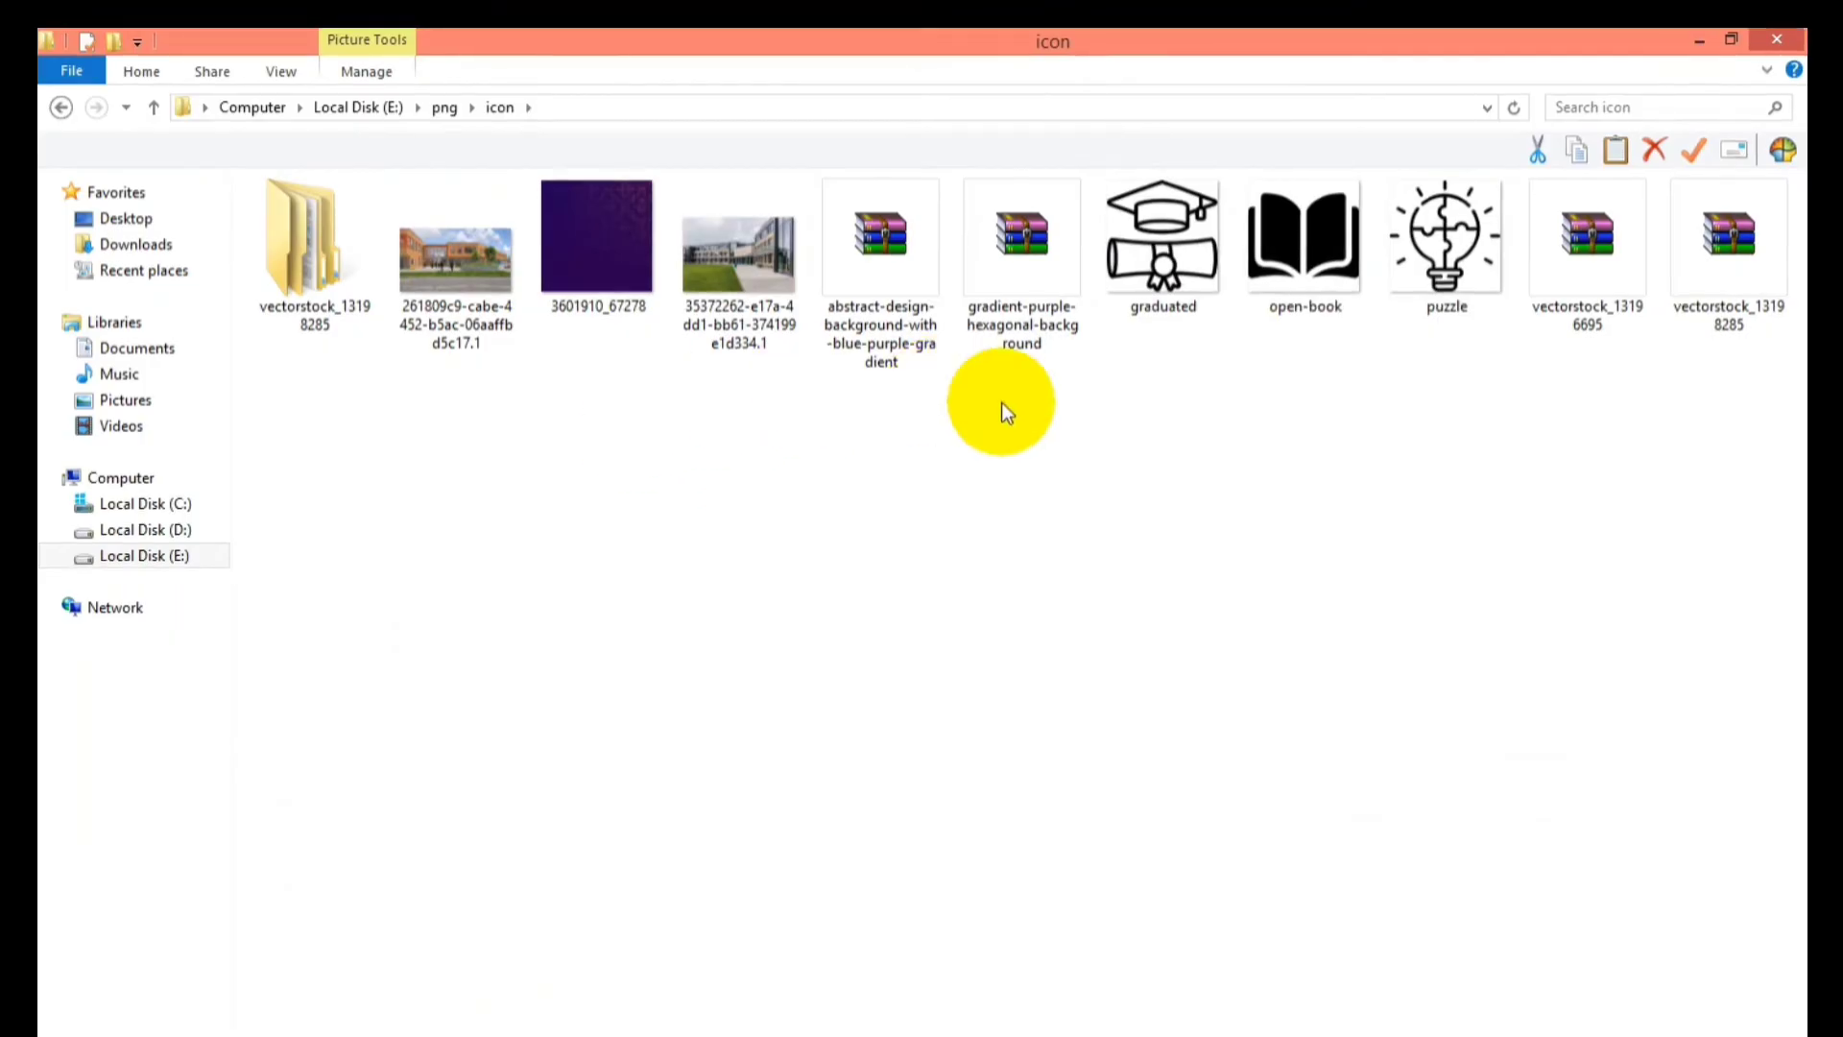
Place the graduated, open-book and puzzle icons from the icon folder, scaling open-book to about 17% beside "to".
click(1162, 245)
ctrl+click(1325, 246)
ctrl+click(1447, 242)
drag(1447, 242, 1120, 574)
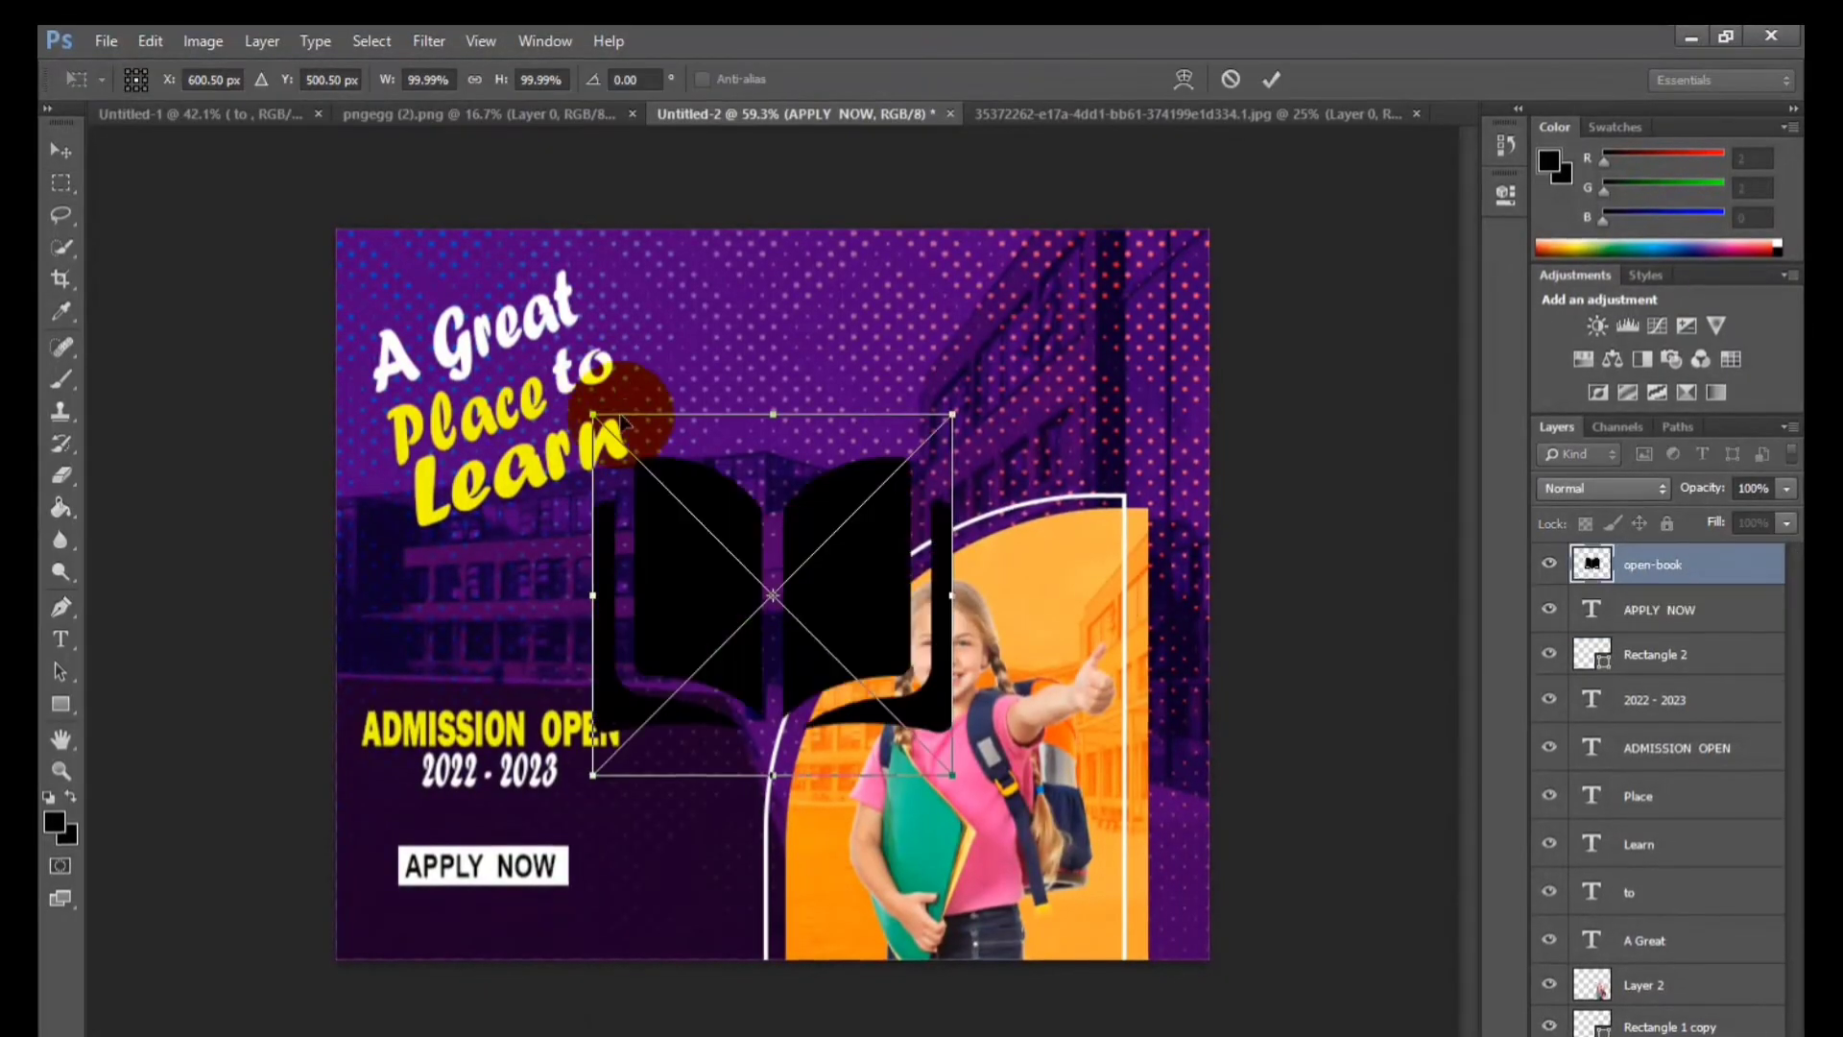
drag(952, 413, 765, 602)
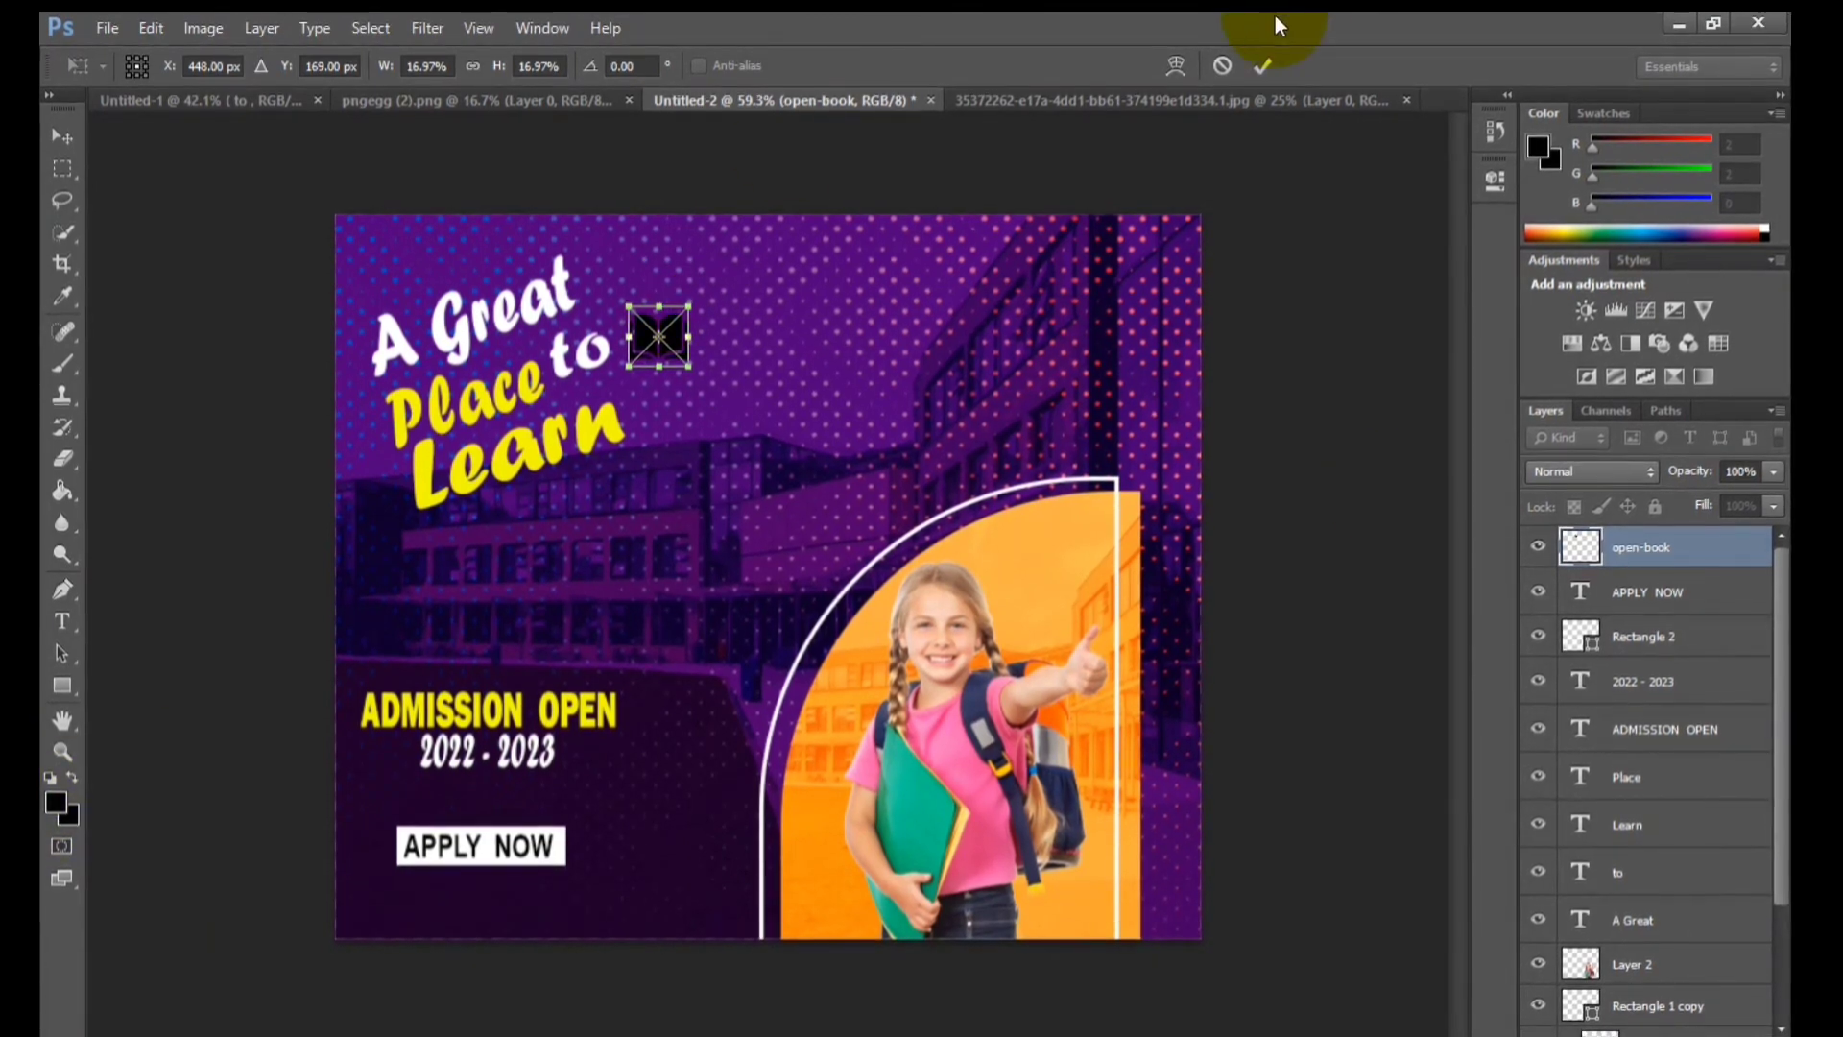
click(1263, 66)
Shrink the placed puzzle lightbulb icon and position it just below the end of "Learn".
drag(1057, 288, 593, 499)
right_click(534, 826)
click(511, 817)
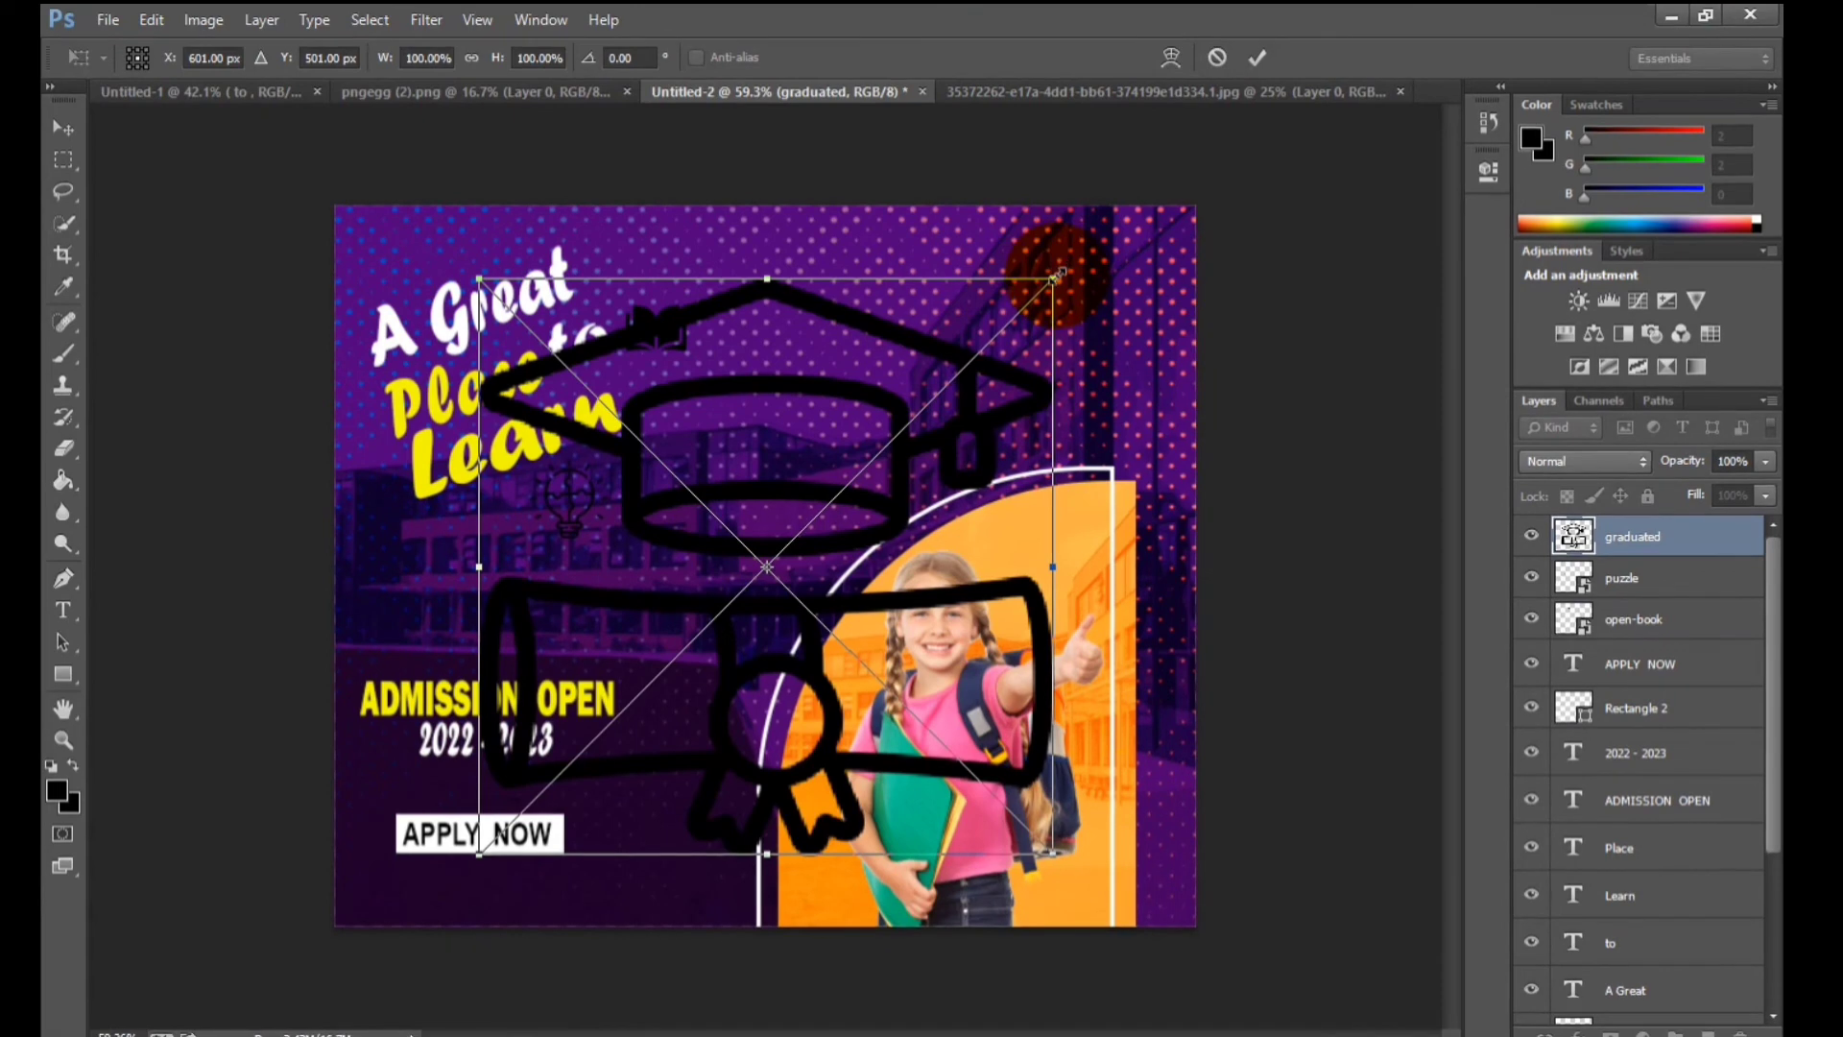
Scale the graduated icon to about 11% and position it above the "A" of "A Great".
drag(974, 329, 787, 516)
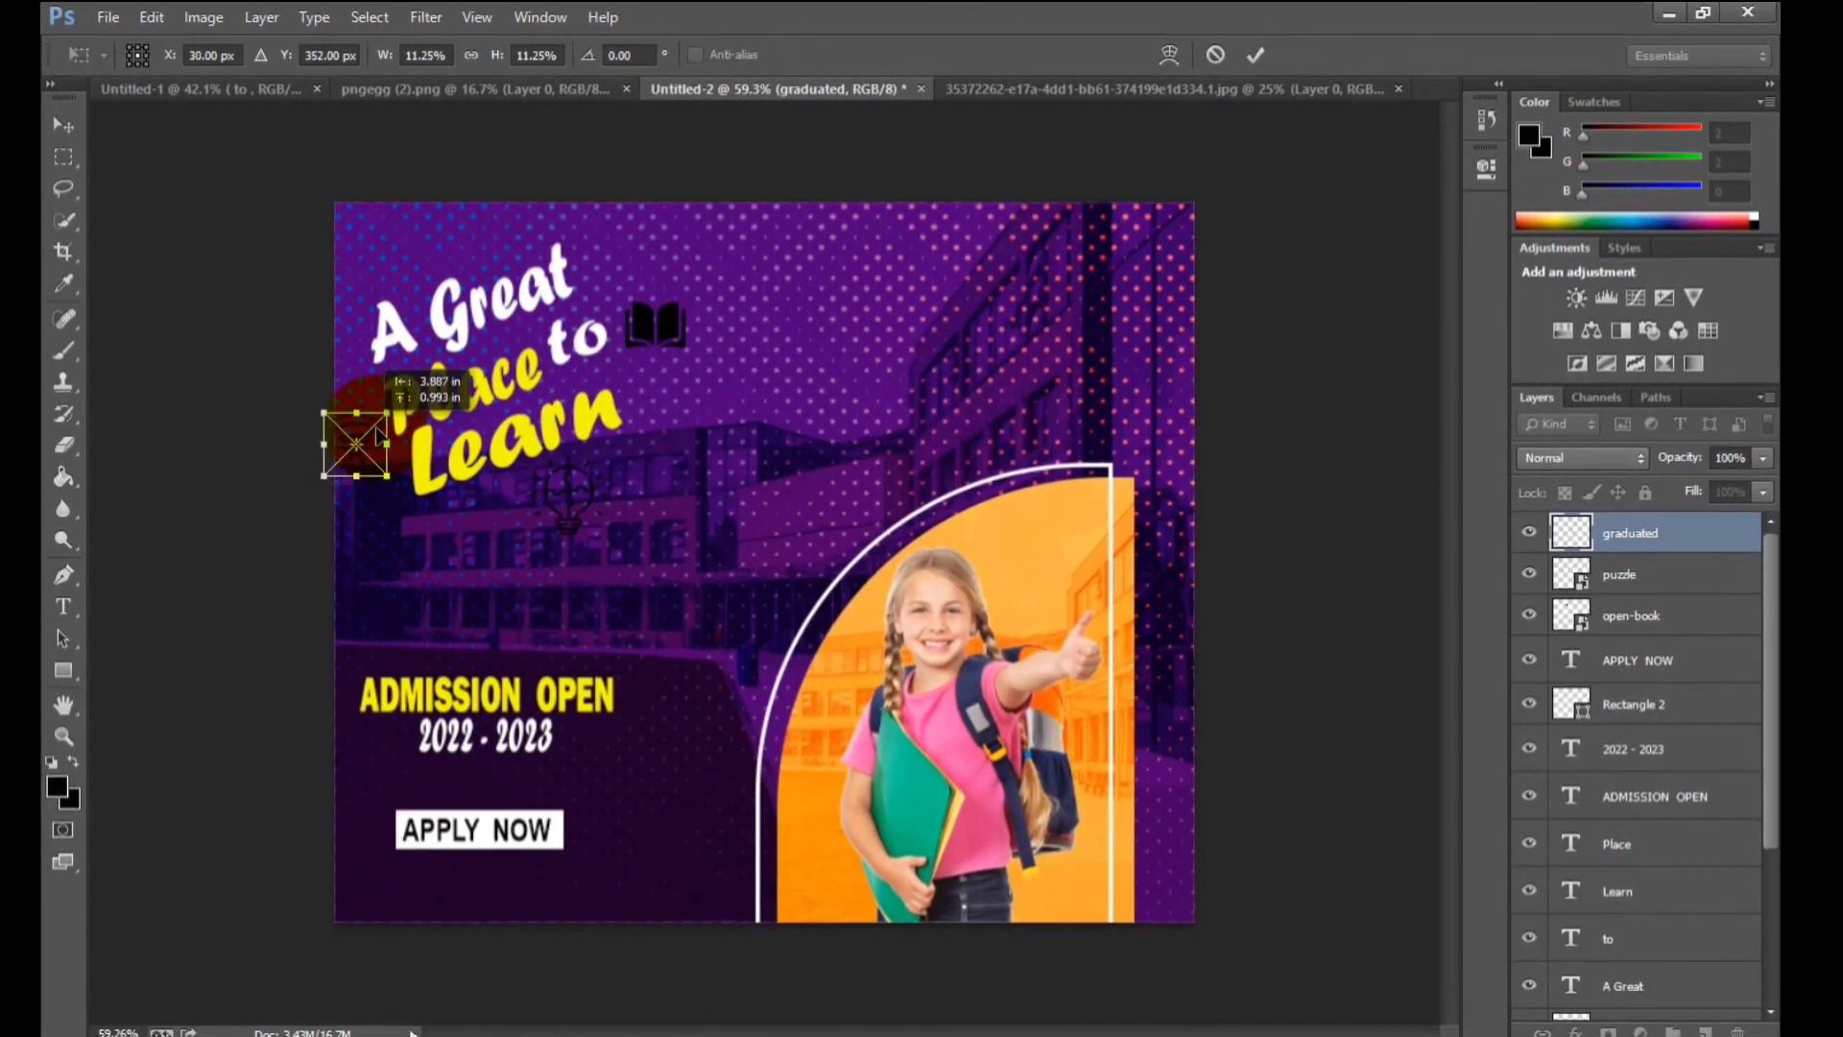
drag(381, 435, 388, 461)
drag(408, 270, 407, 243)
key(Return)
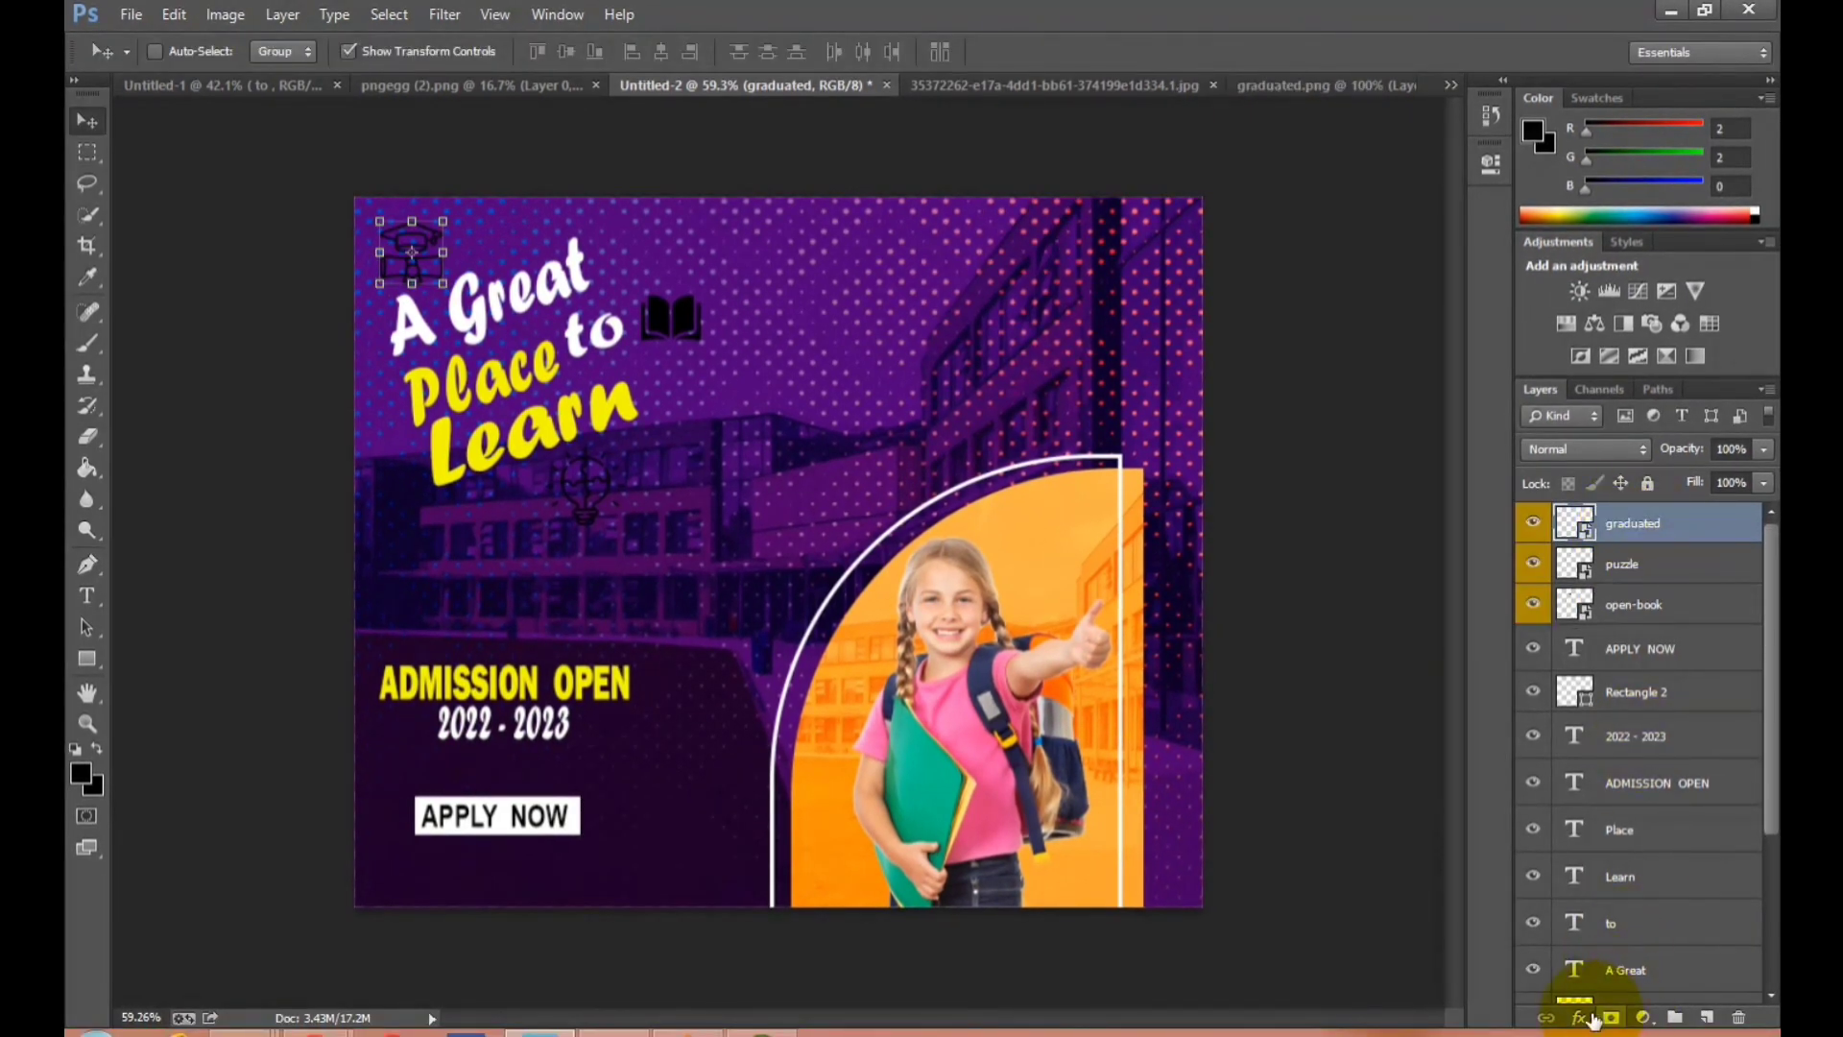
Apply a white (ffffff) Color Overlay to the graduated icon.
click(1583, 1017)
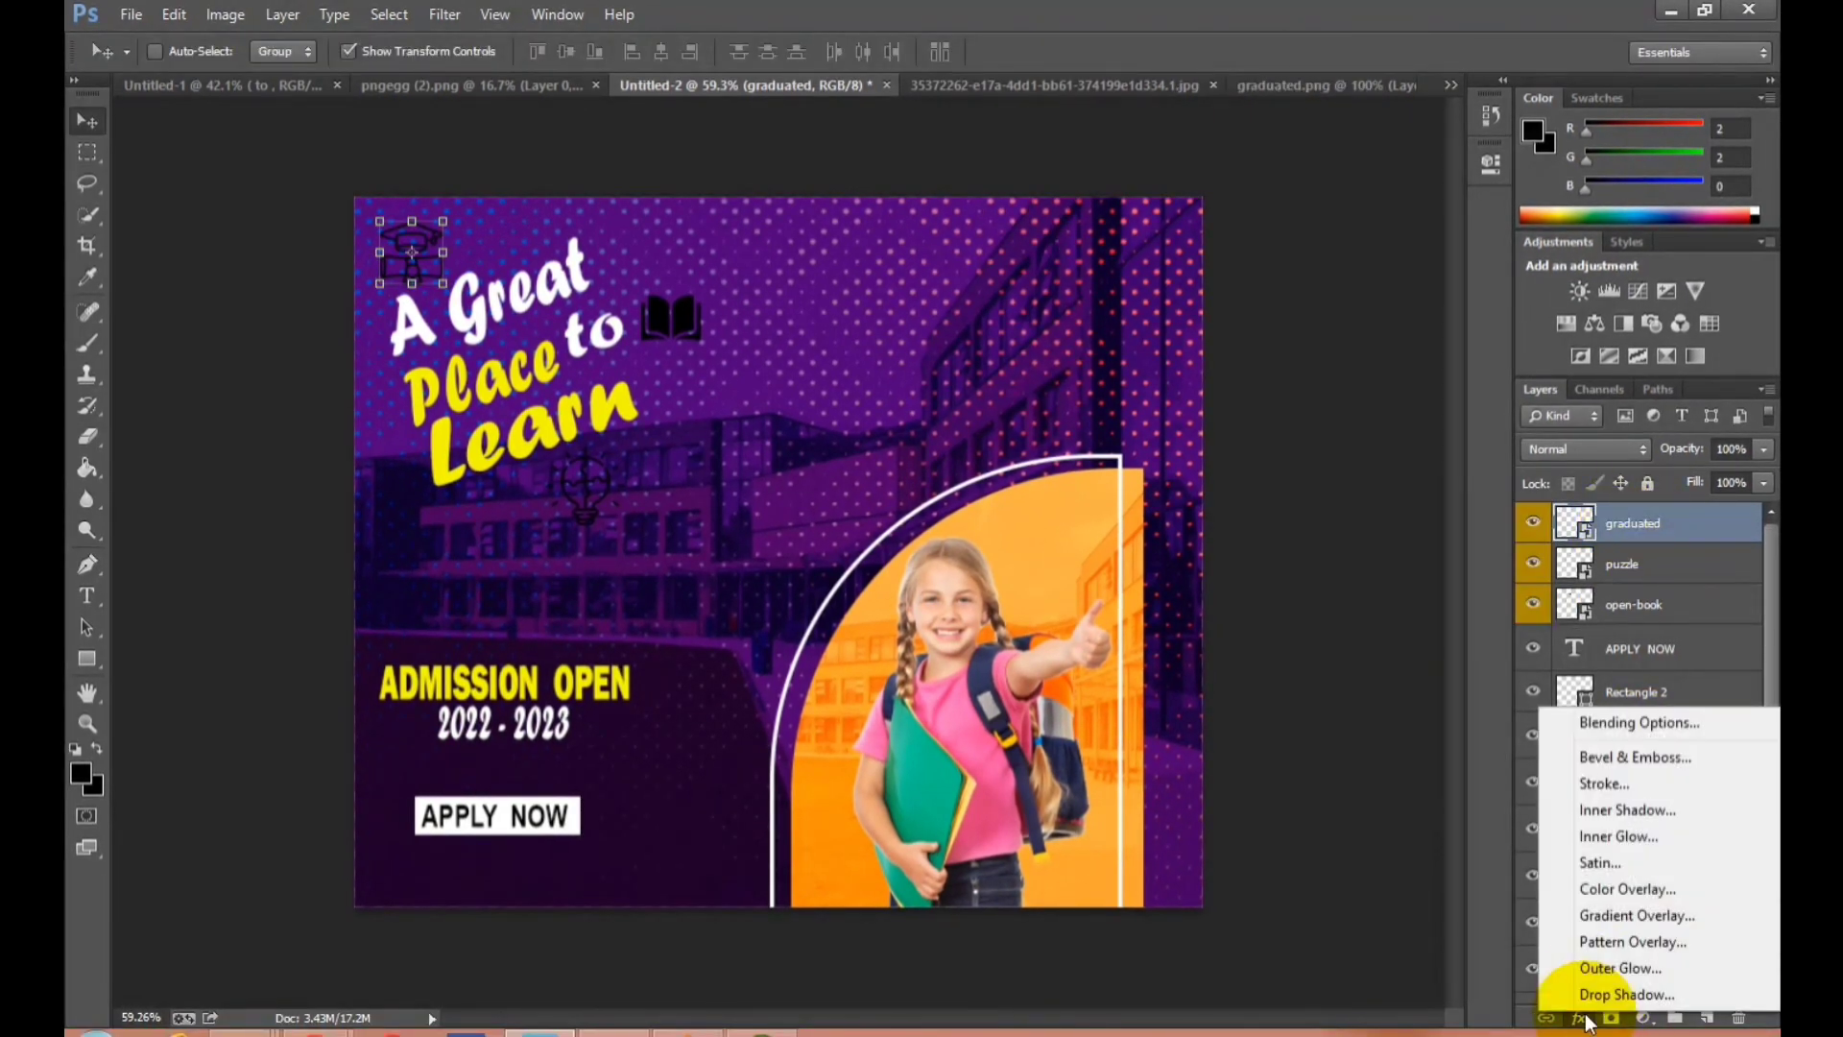
click(1616, 885)
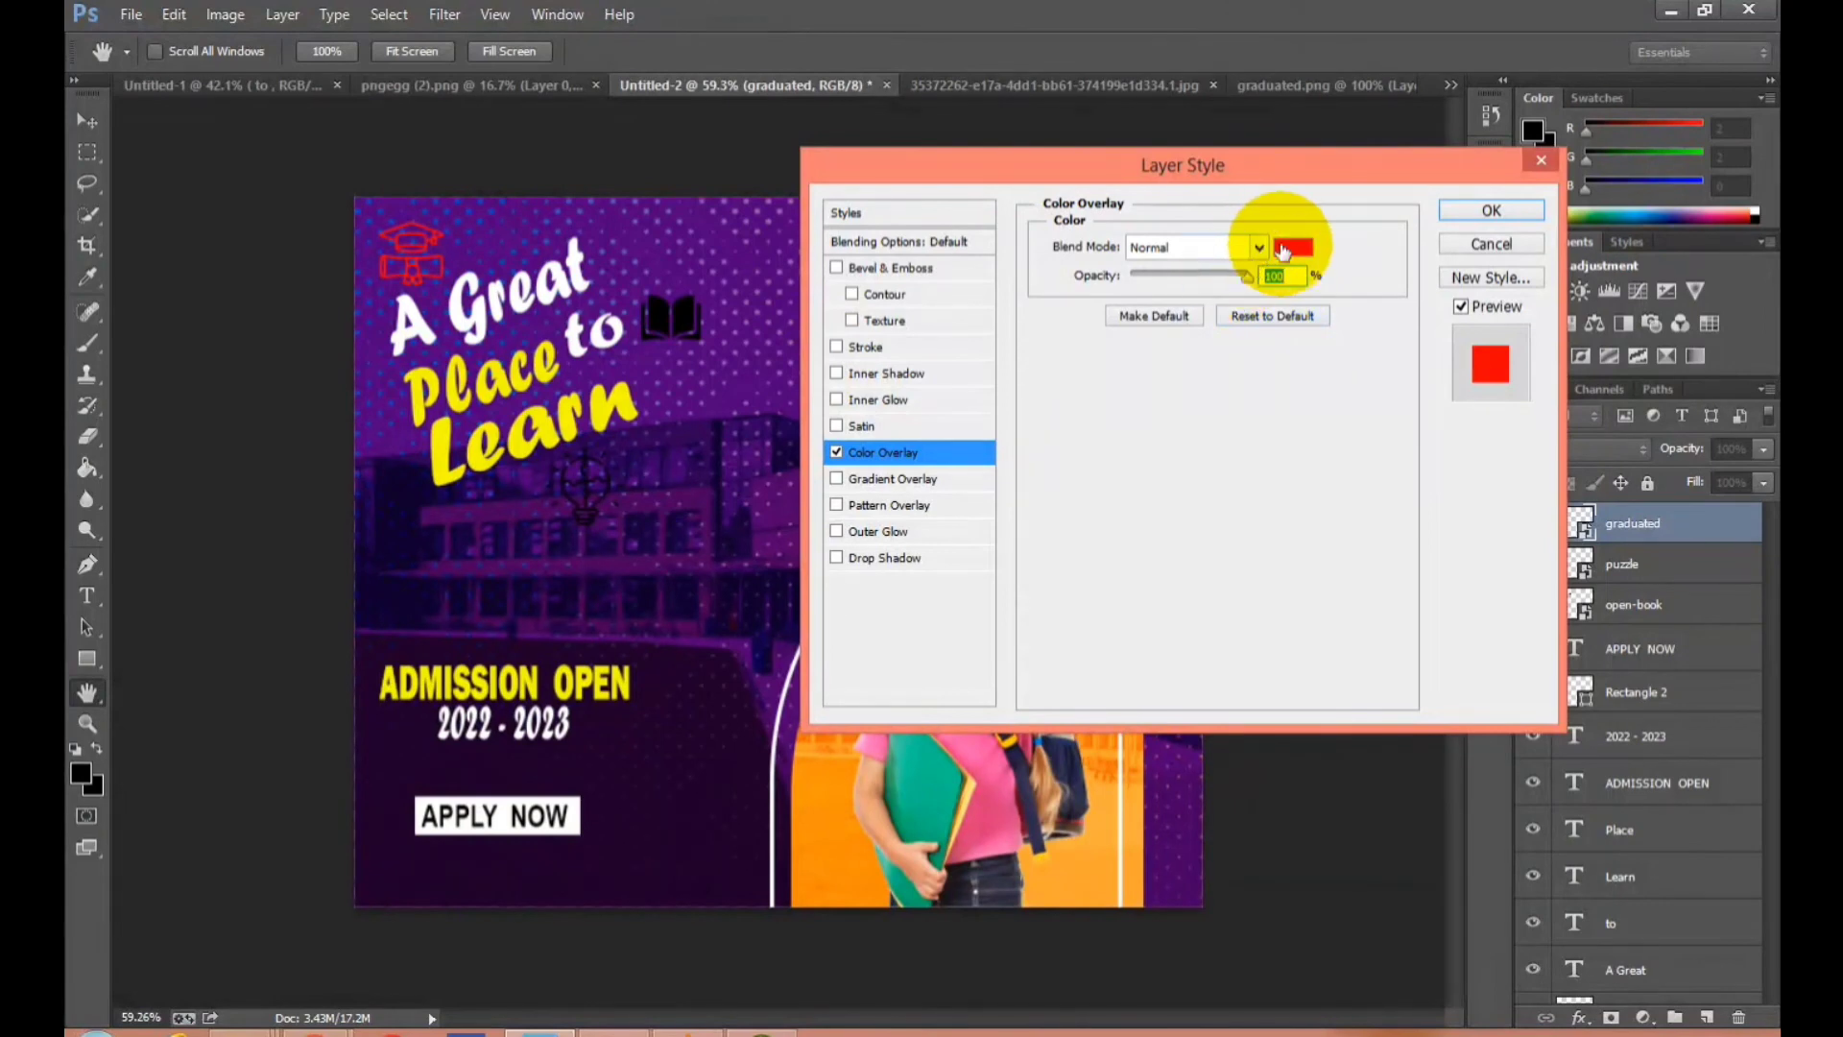
click(1291, 248)
click(619, 268)
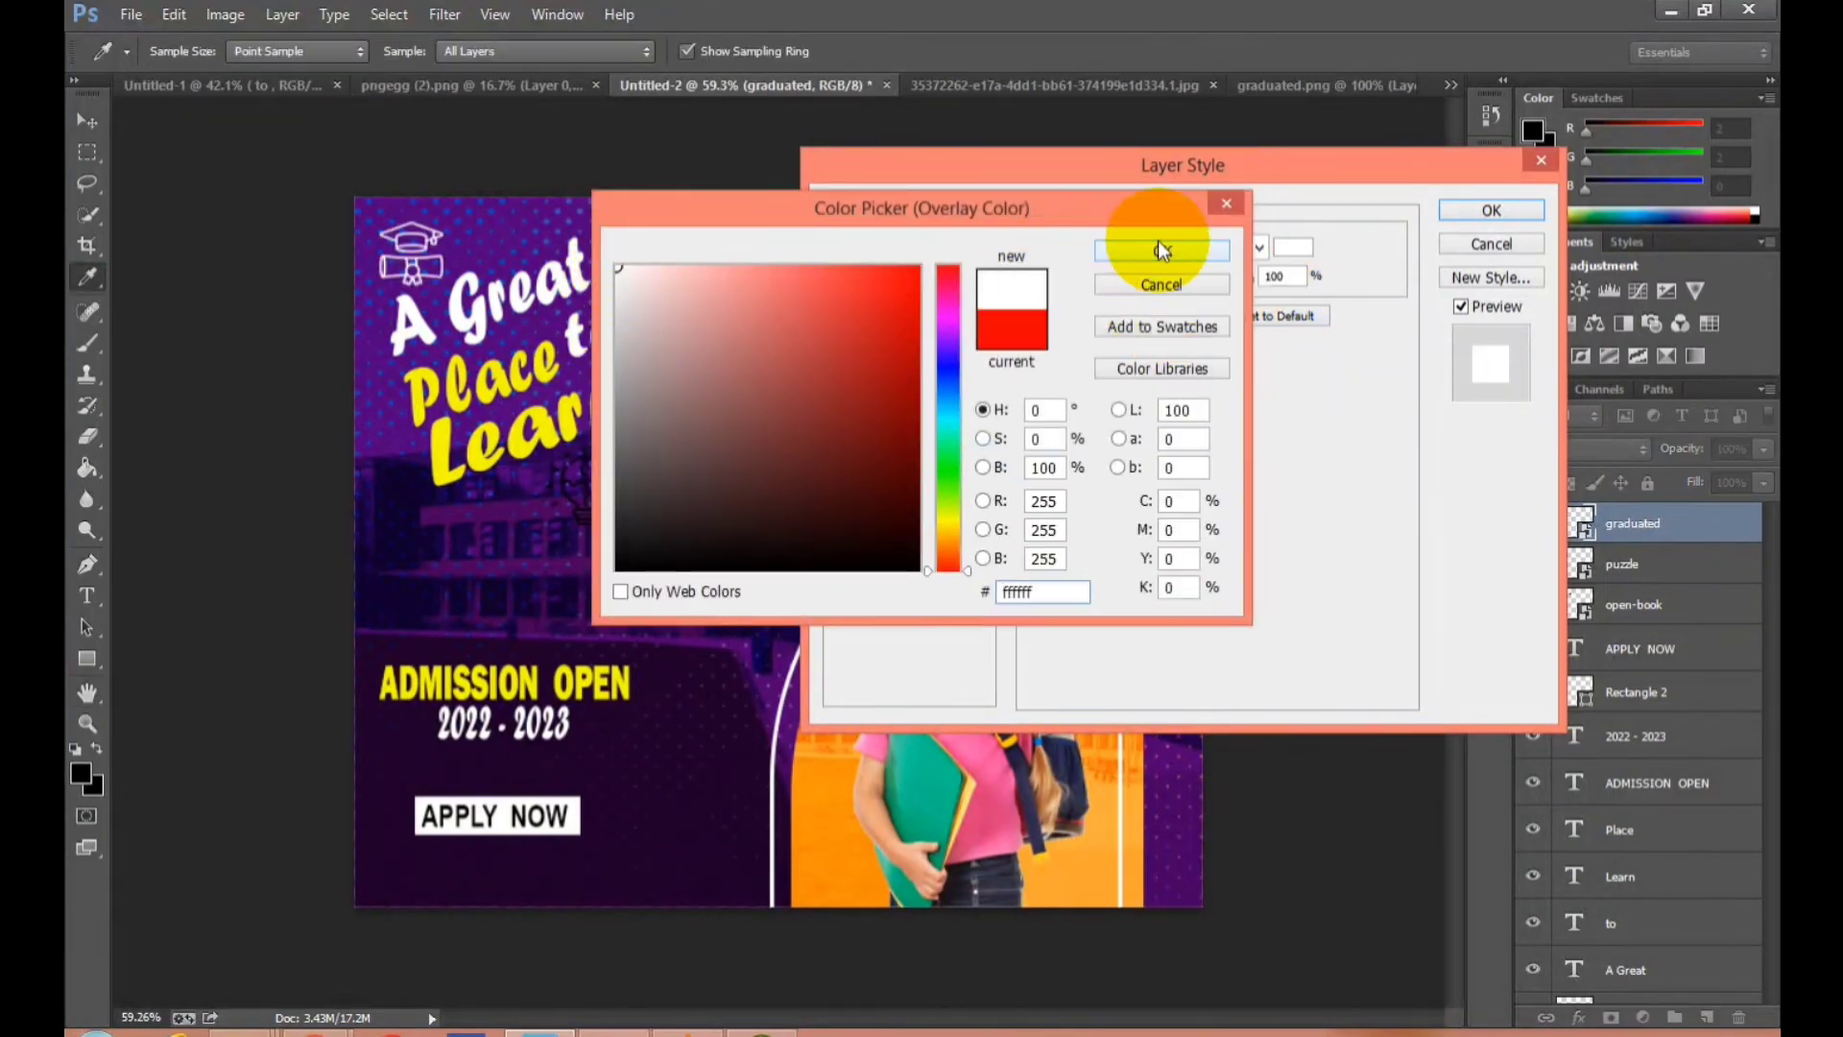
click(1161, 251)
click(1491, 210)
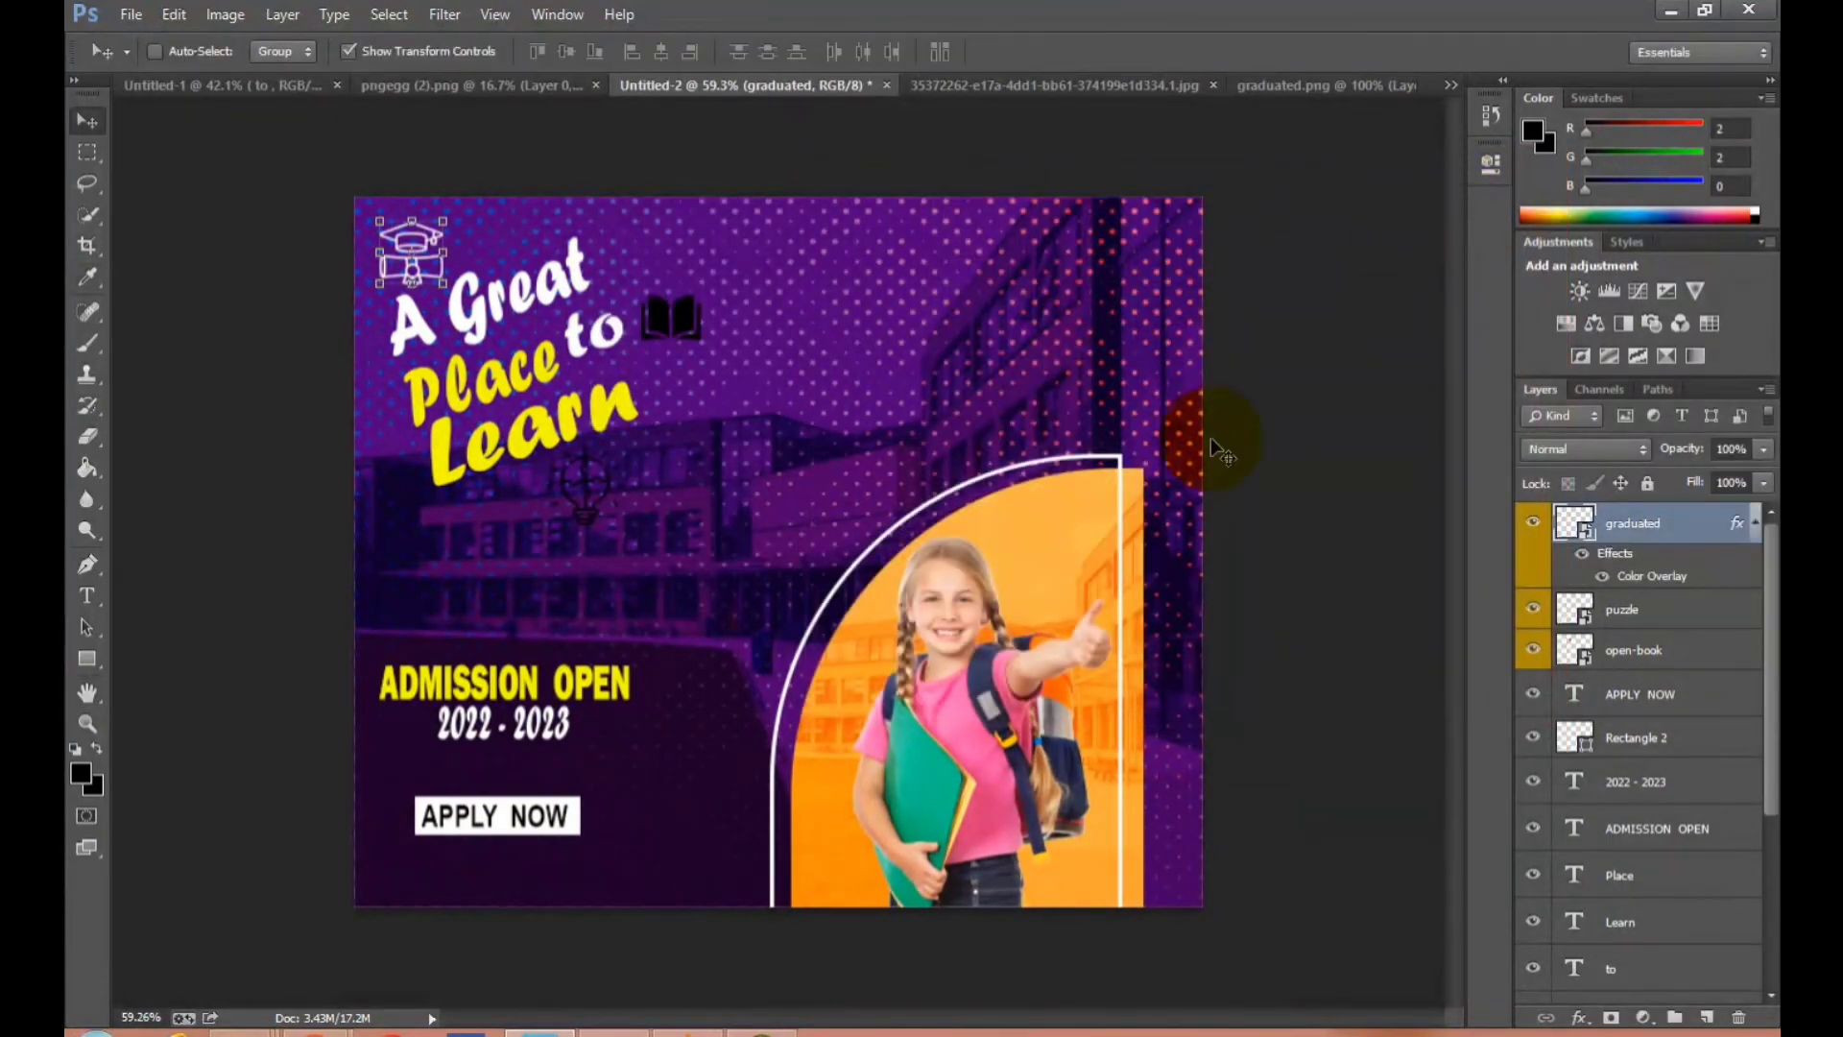
Give the puzzle icon a soft yellow Color Overlay and add an Outer Glow effect.
click(1635, 612)
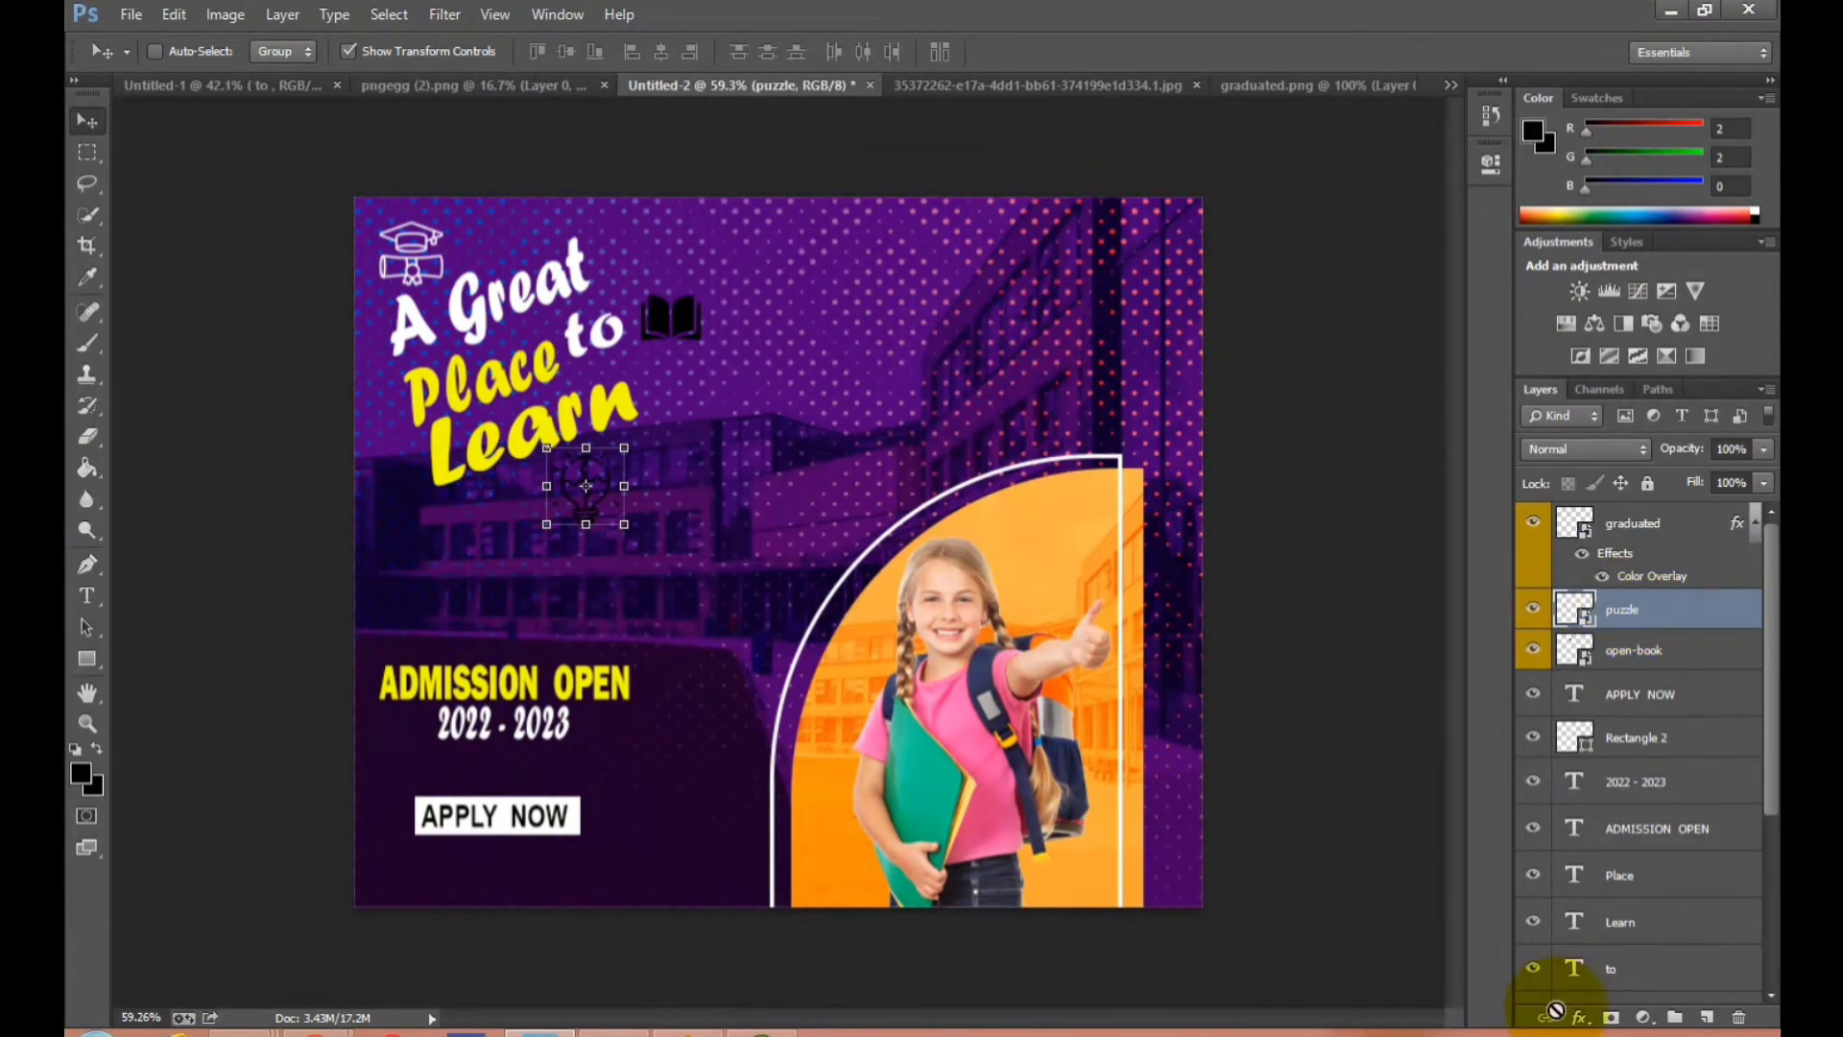
click(1579, 1018)
click(1603, 897)
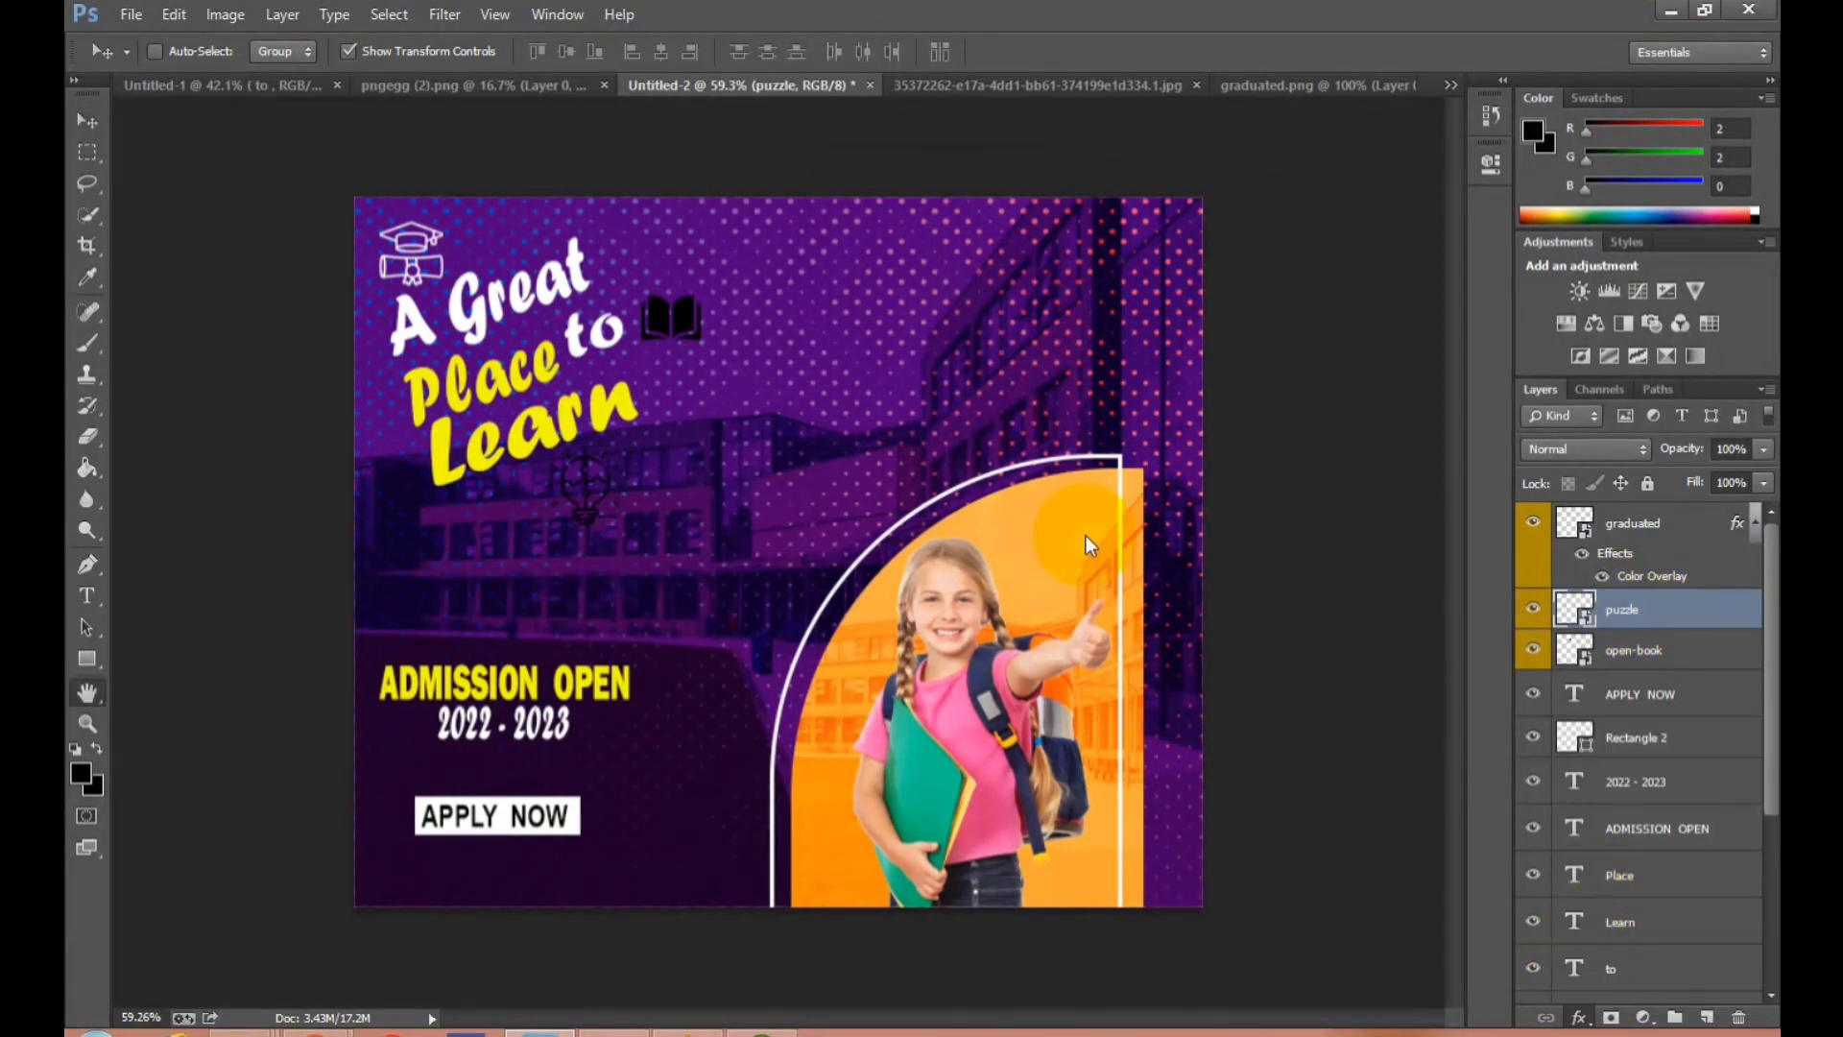
click(1293, 248)
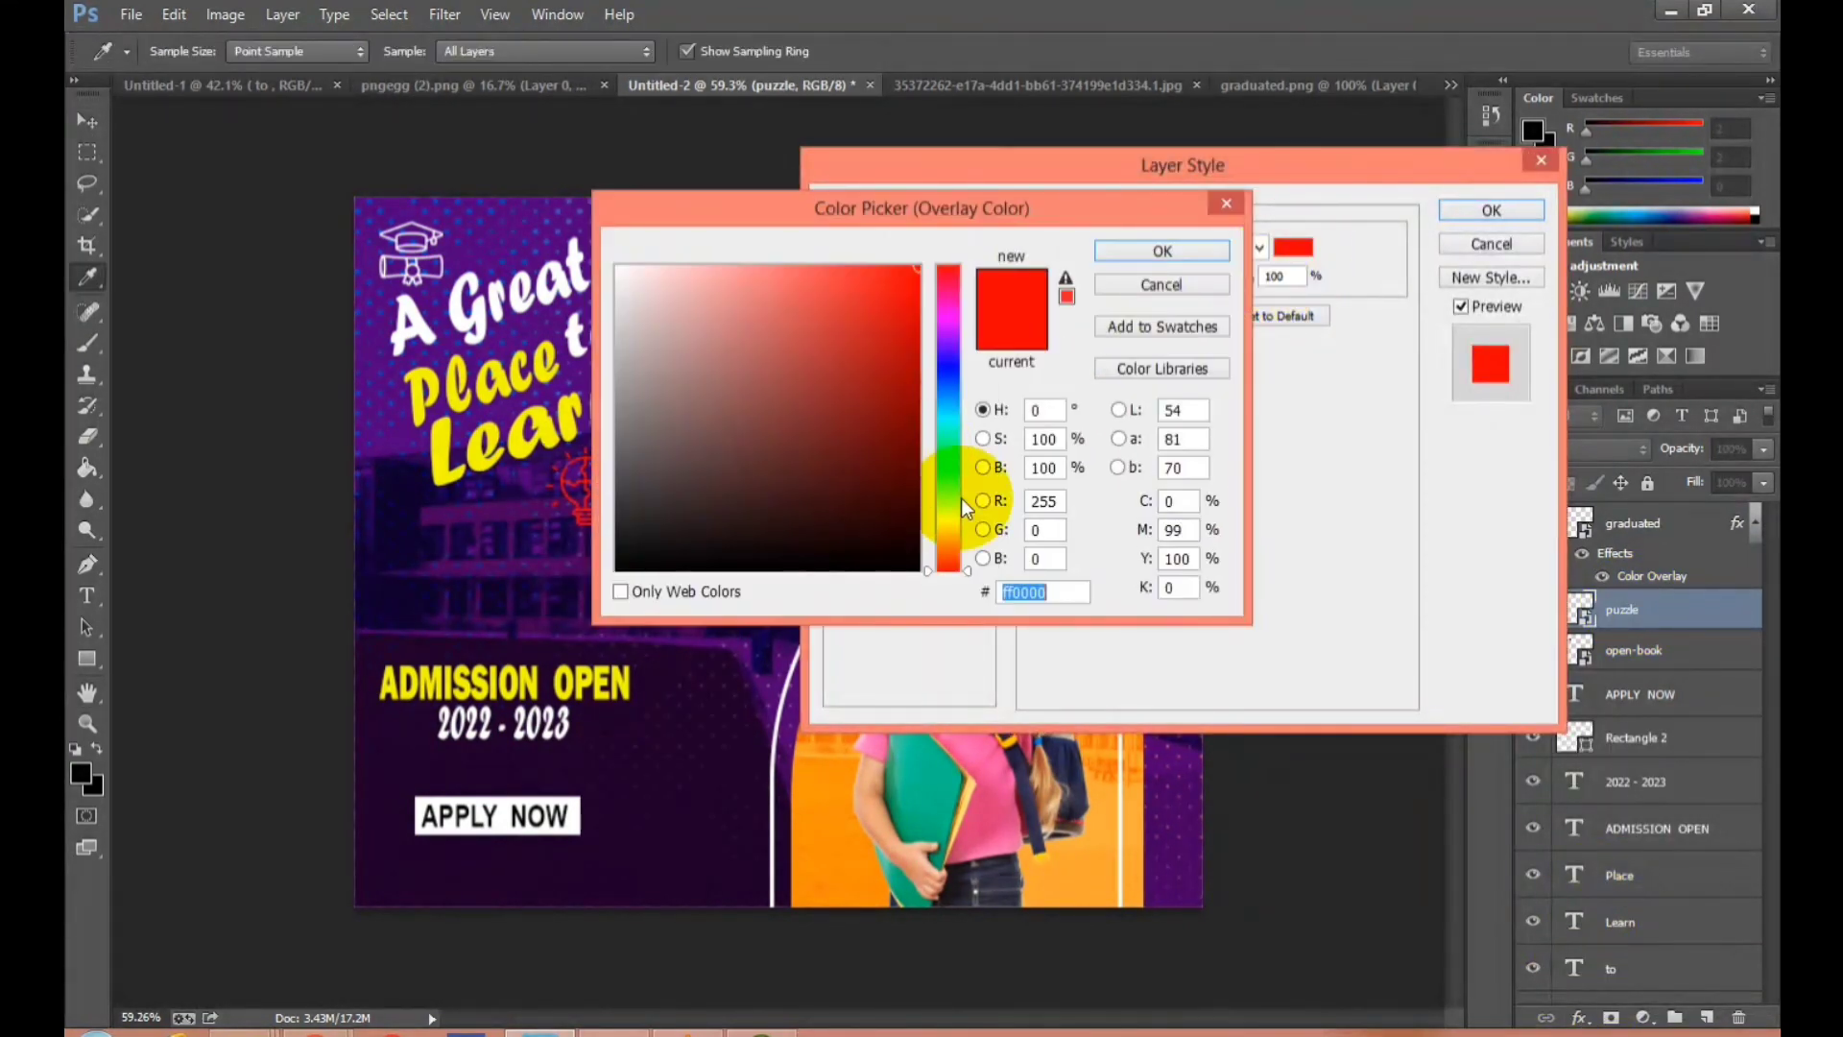
drag(953, 562, 953, 523)
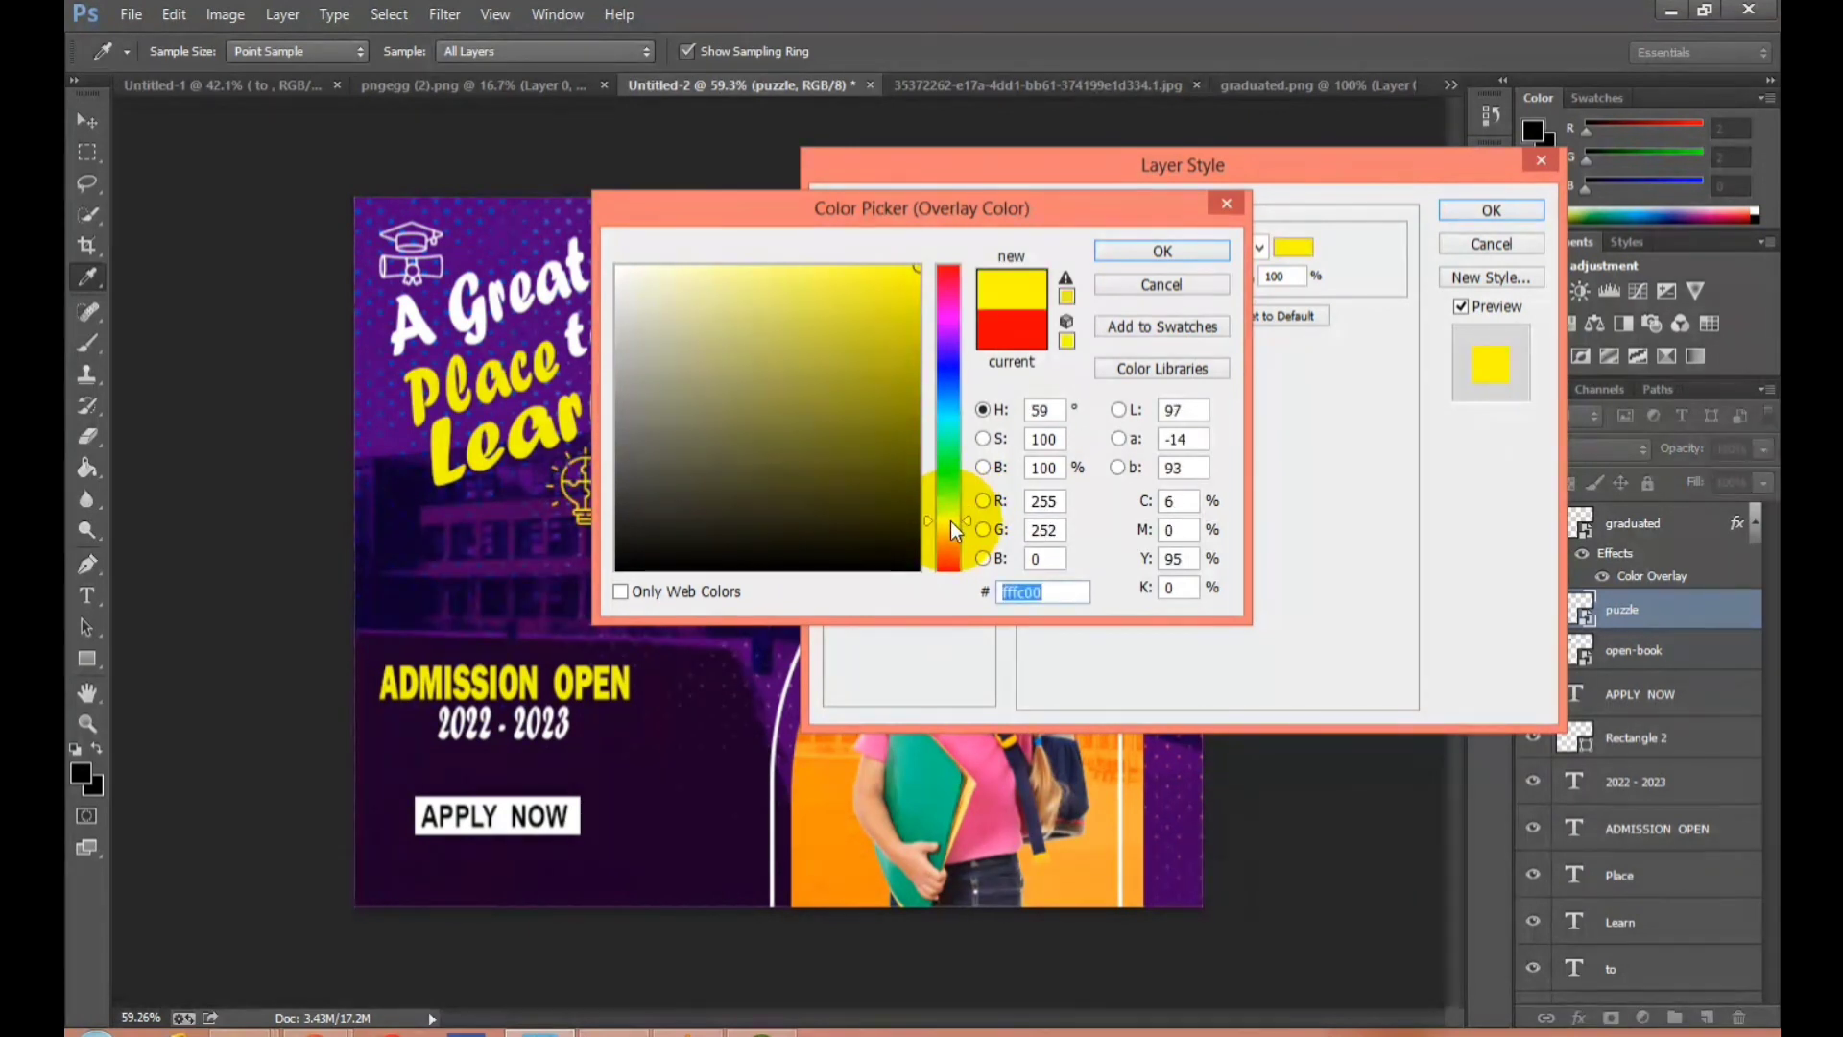
click(834, 282)
click(1161, 250)
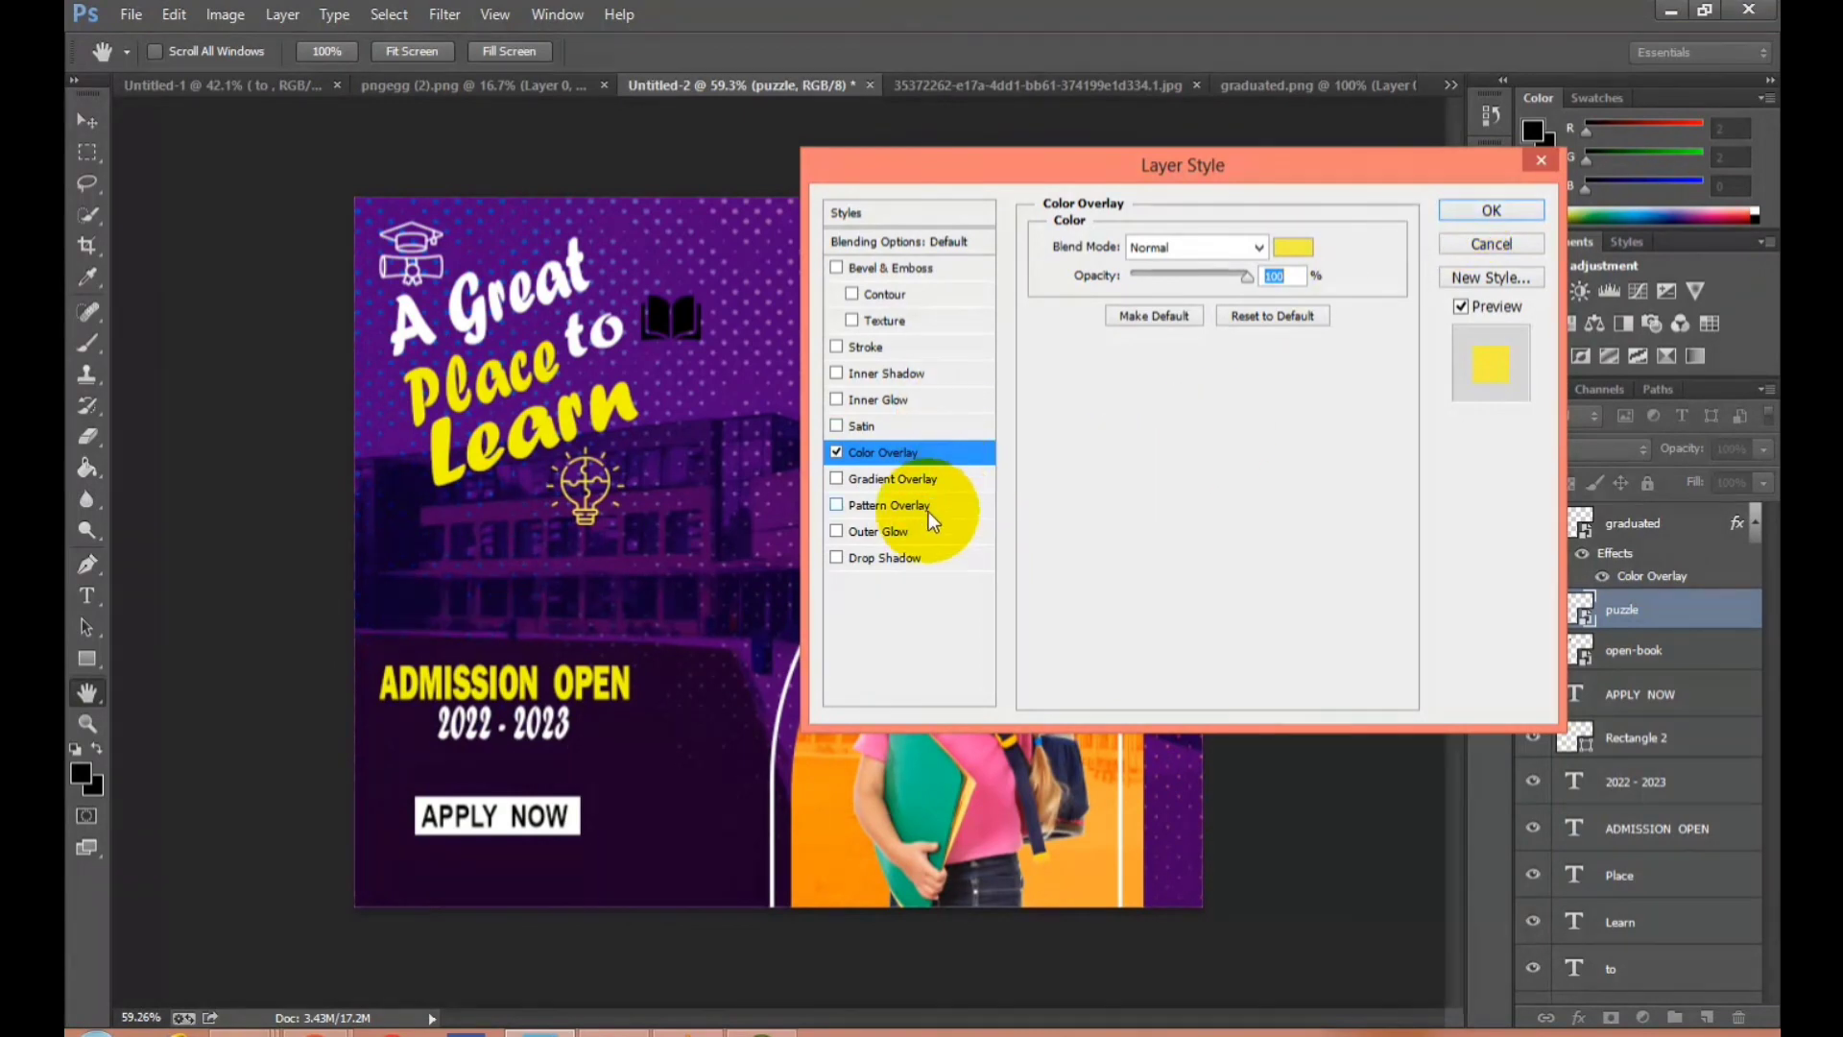
click(1457, 213)
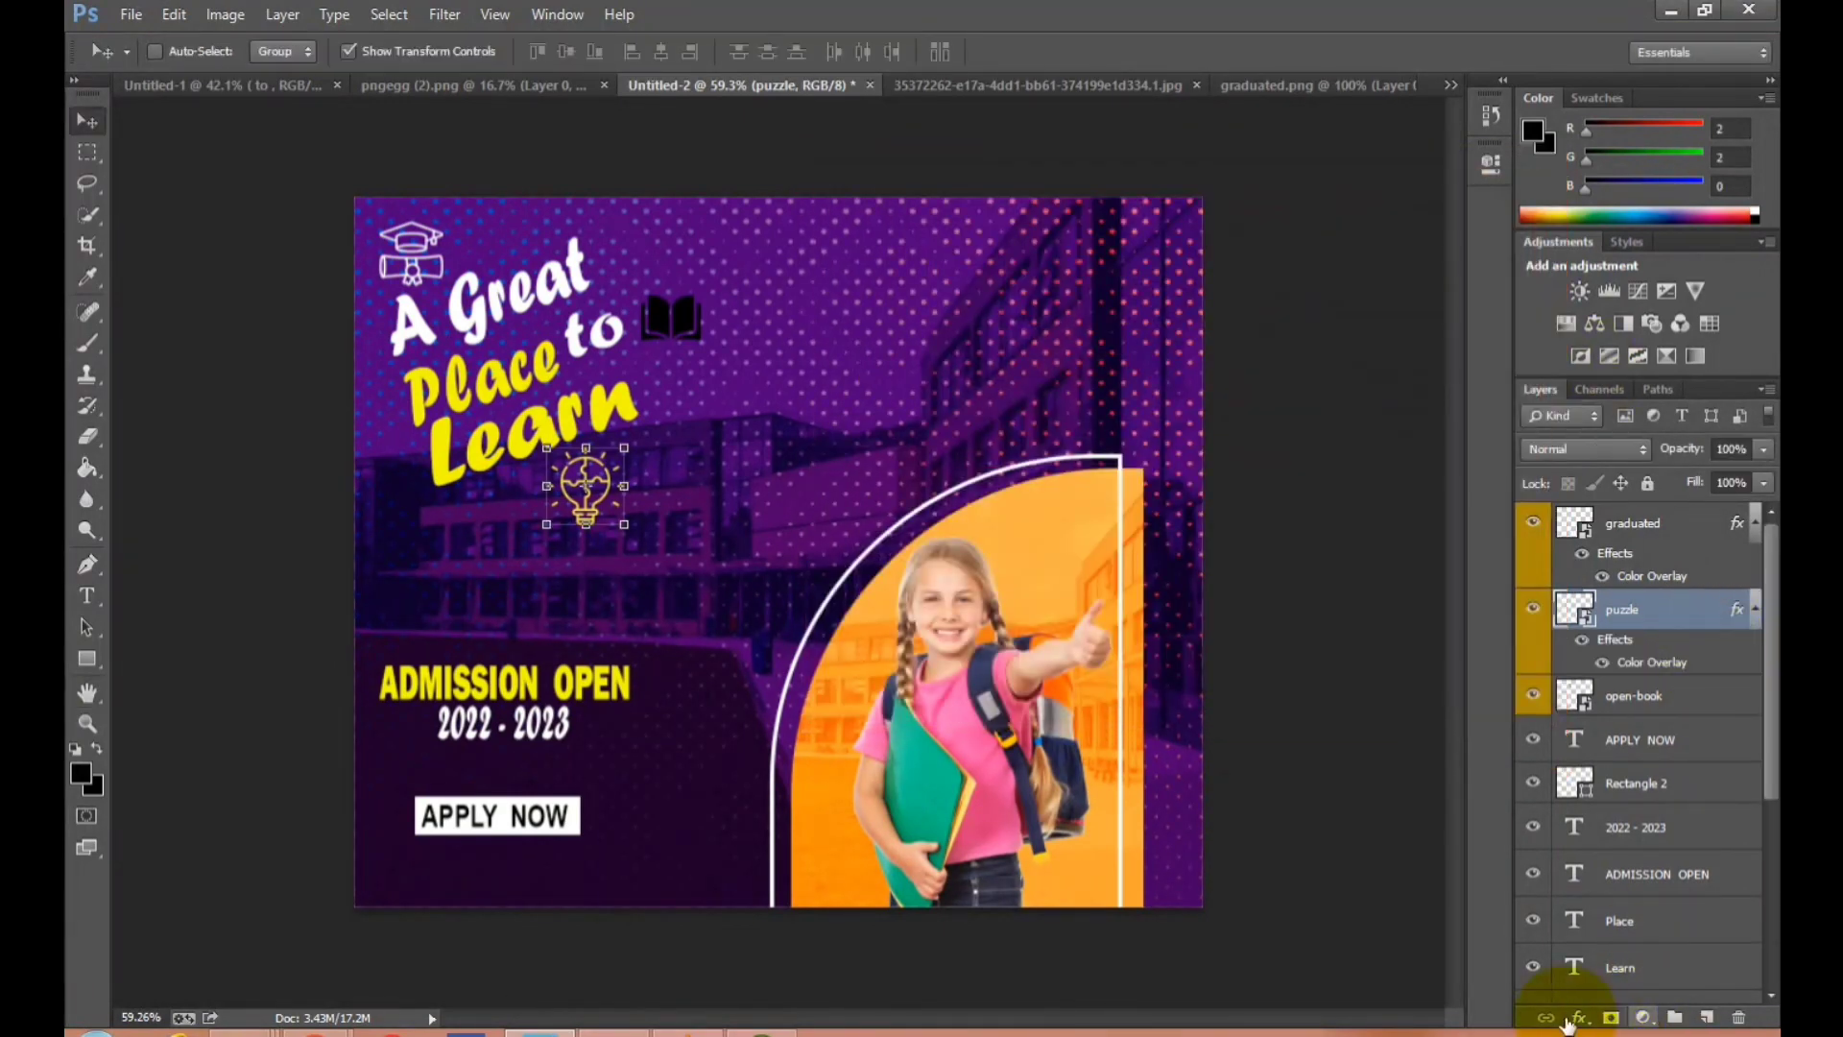
click(1578, 1016)
click(1580, 981)
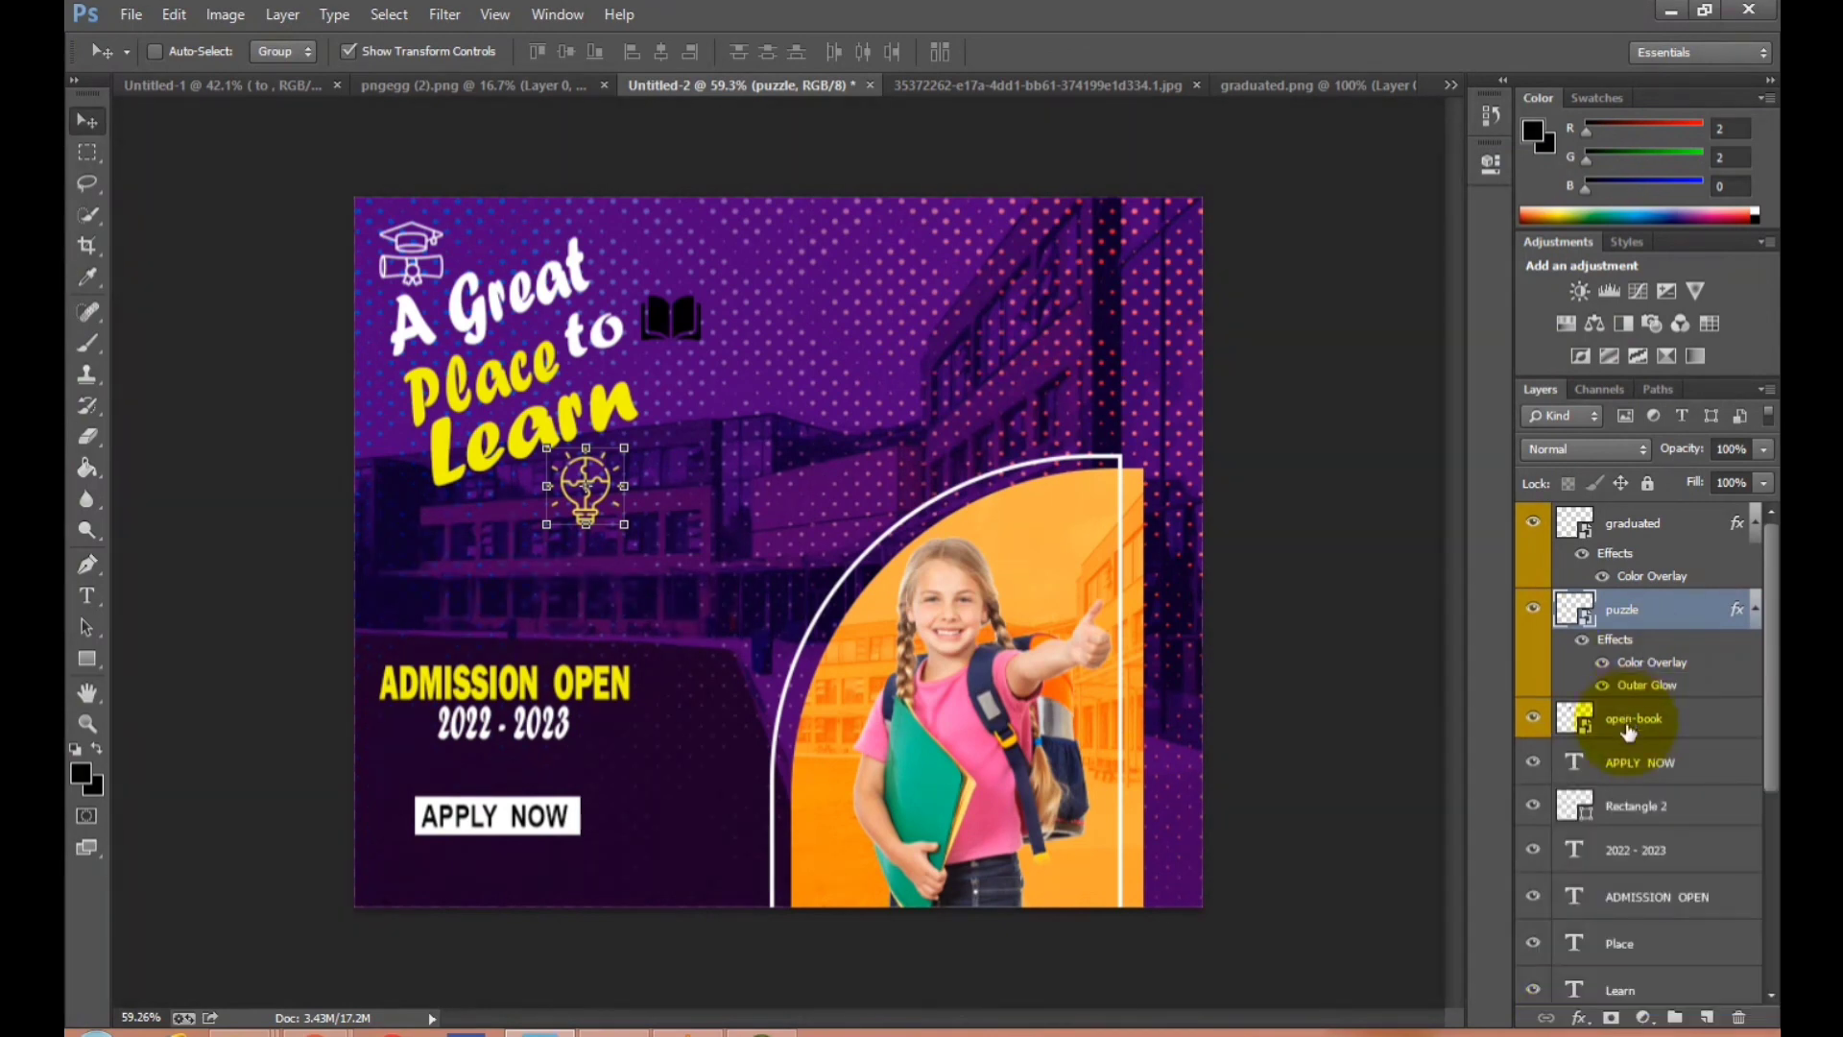
Apply a yellow Color Overlay to the open-book icon.
click(1626, 727)
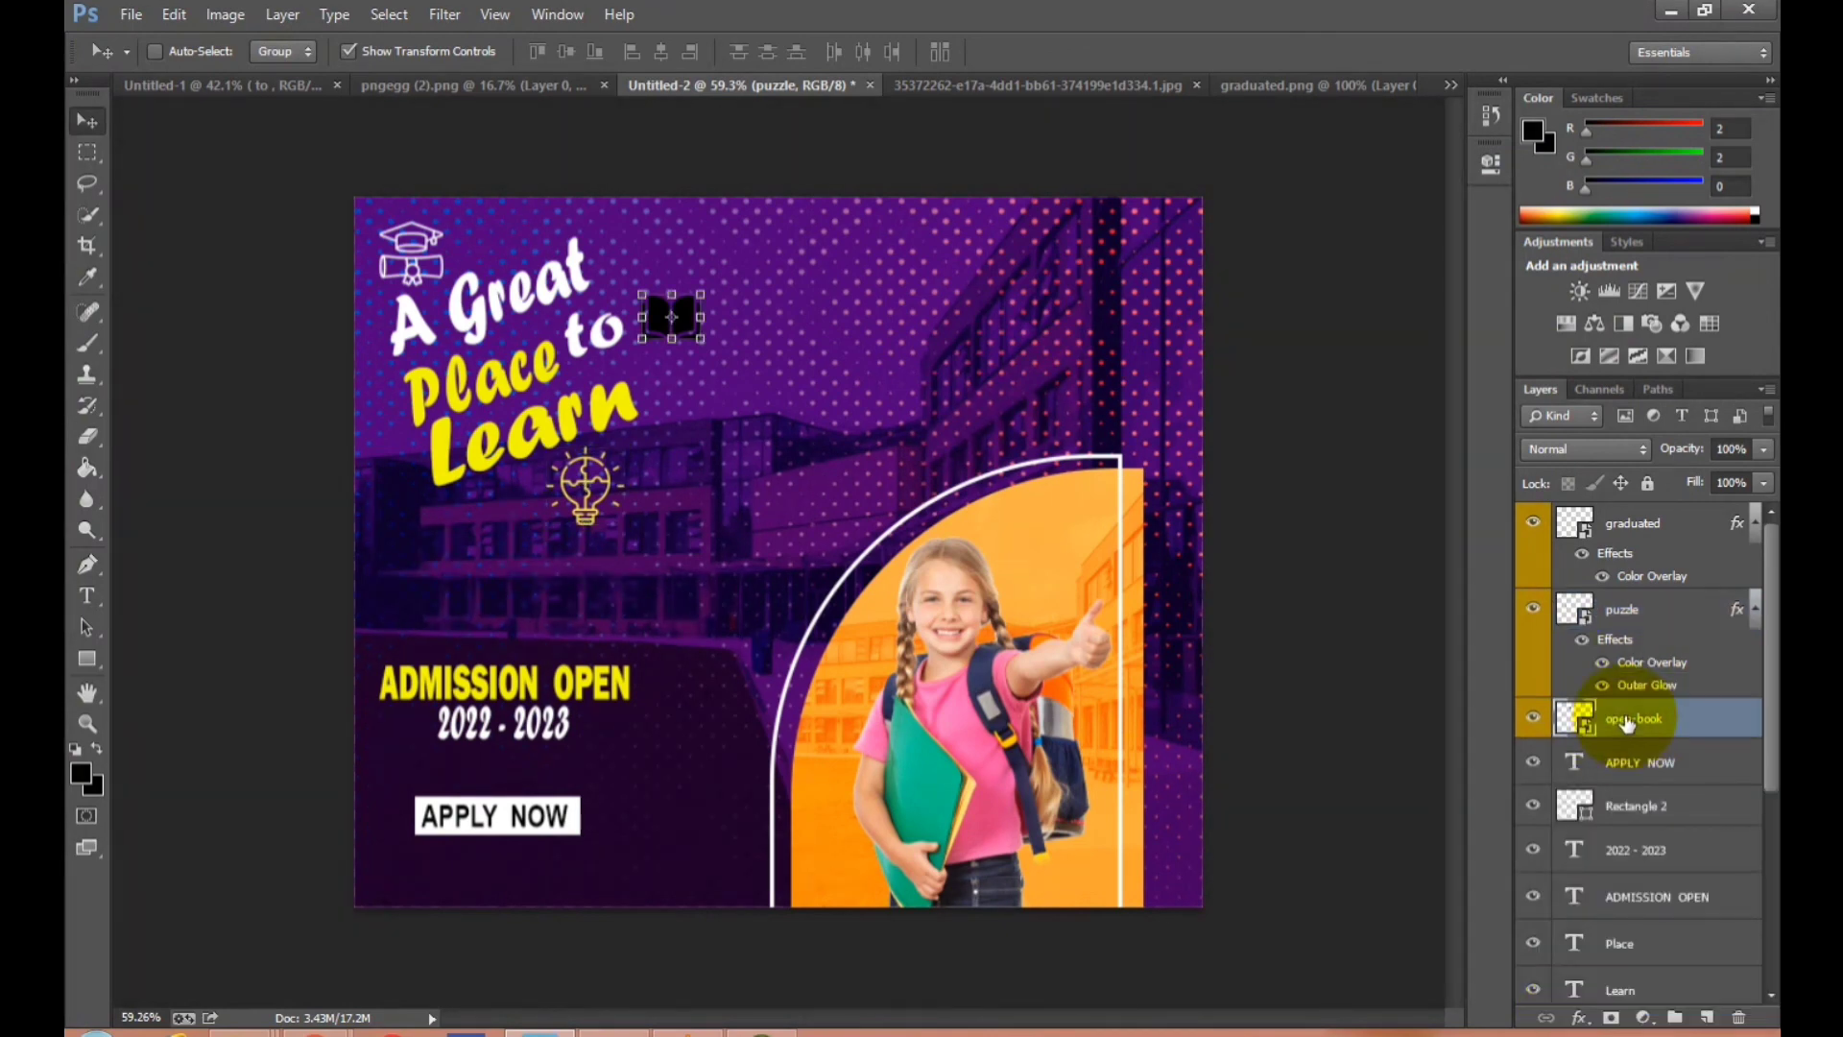
click(1581, 1017)
click(1601, 897)
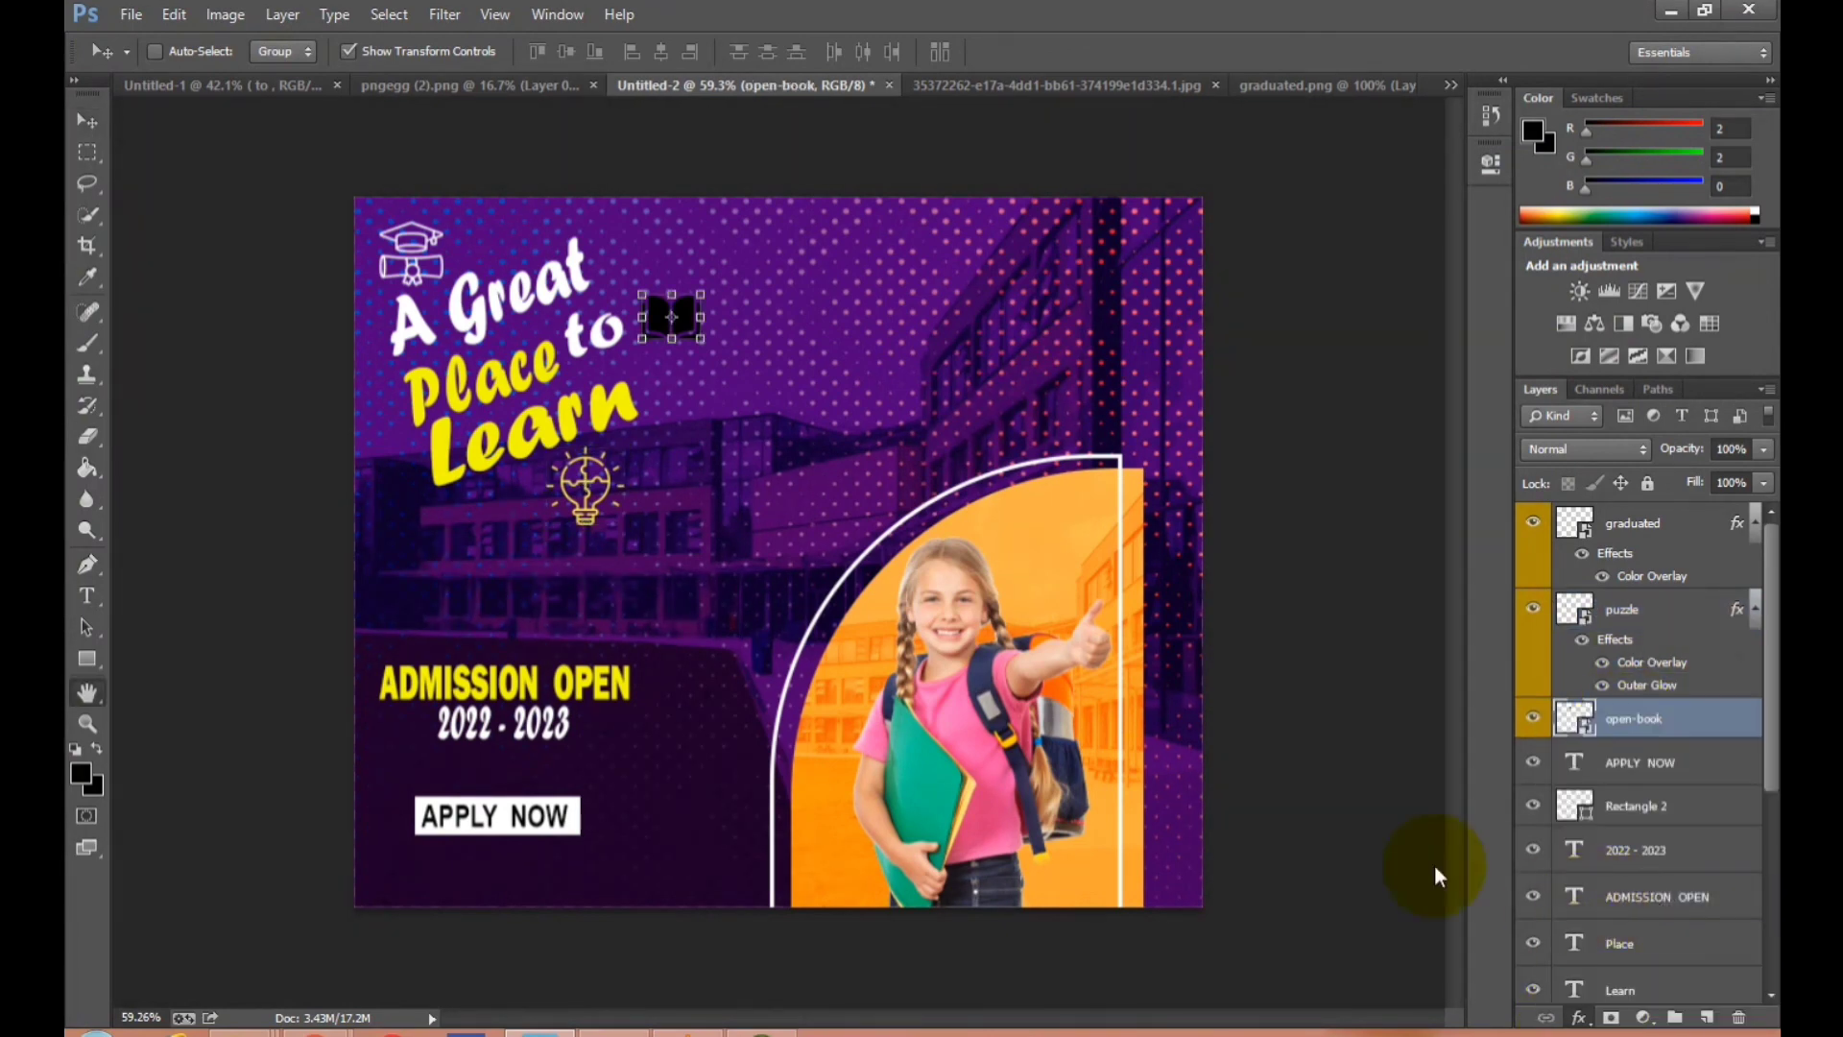
click(1293, 247)
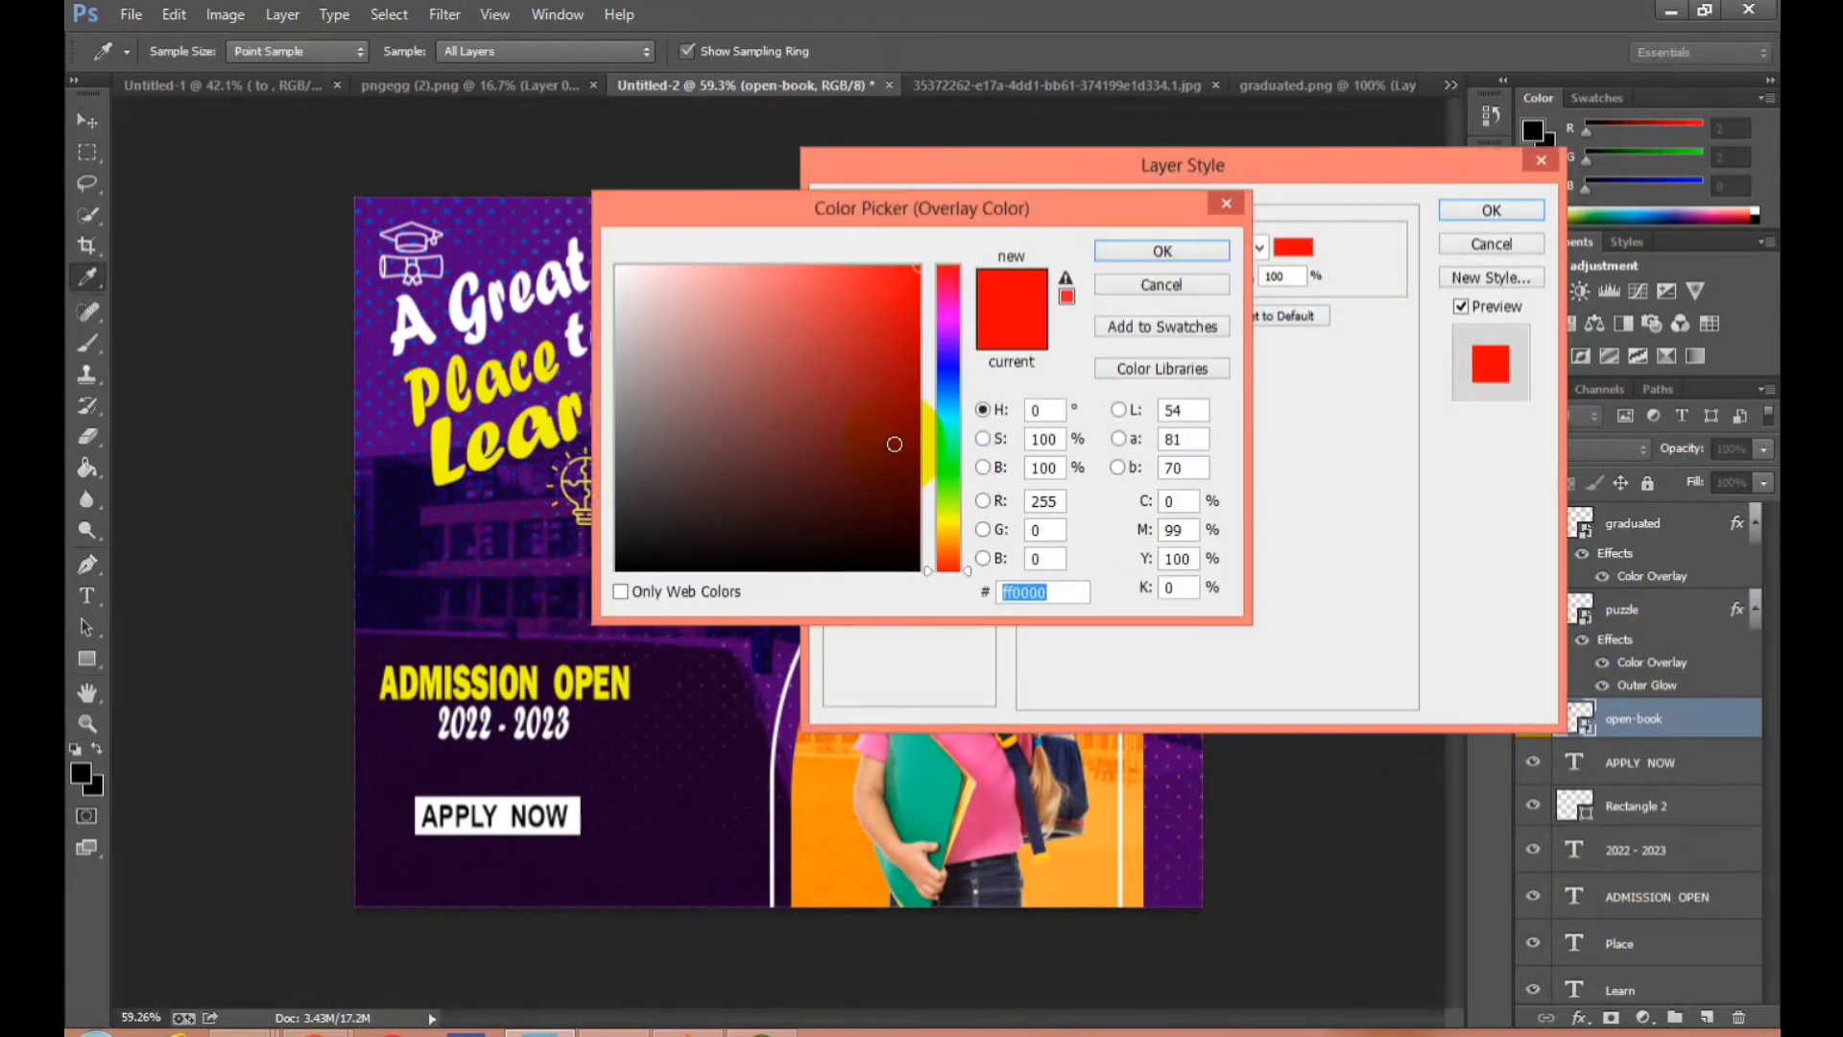
mouse_move(948, 561)
mouse_down()
mouse_move(953, 509)
mouse_move(956, 529)
mouse_up()
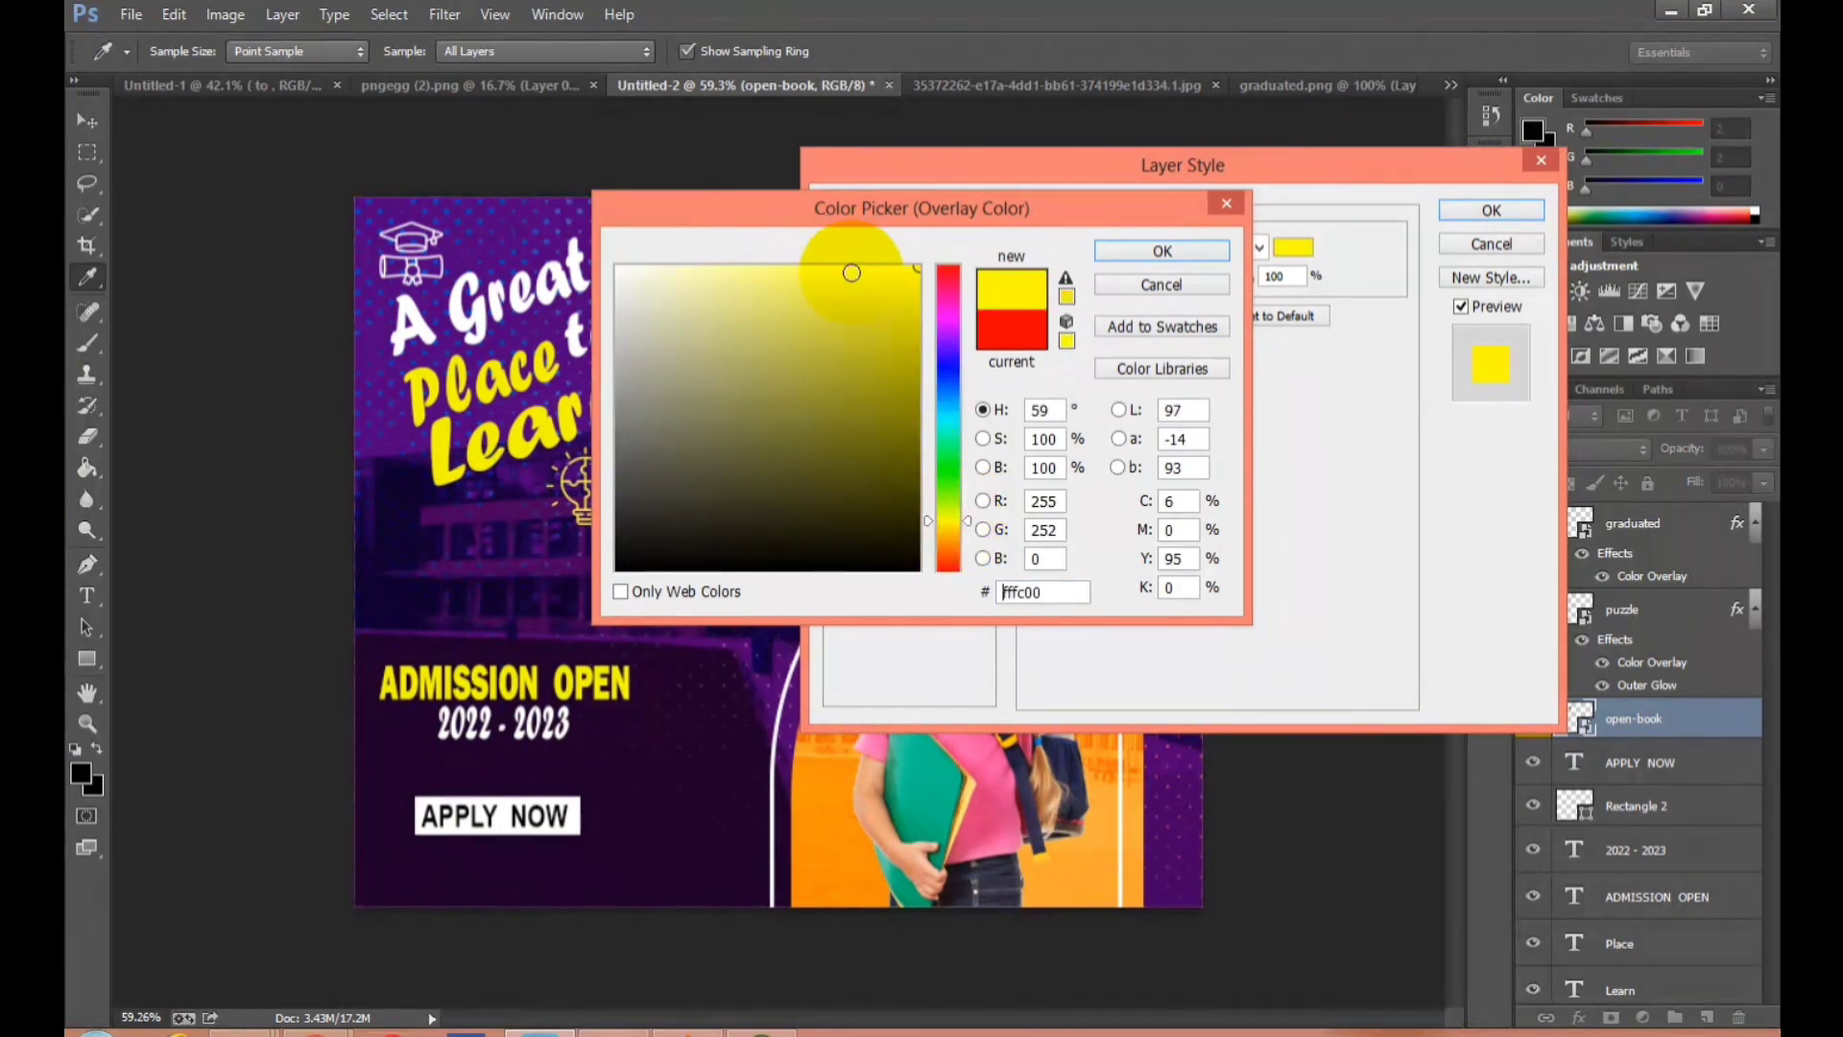
click(1162, 251)
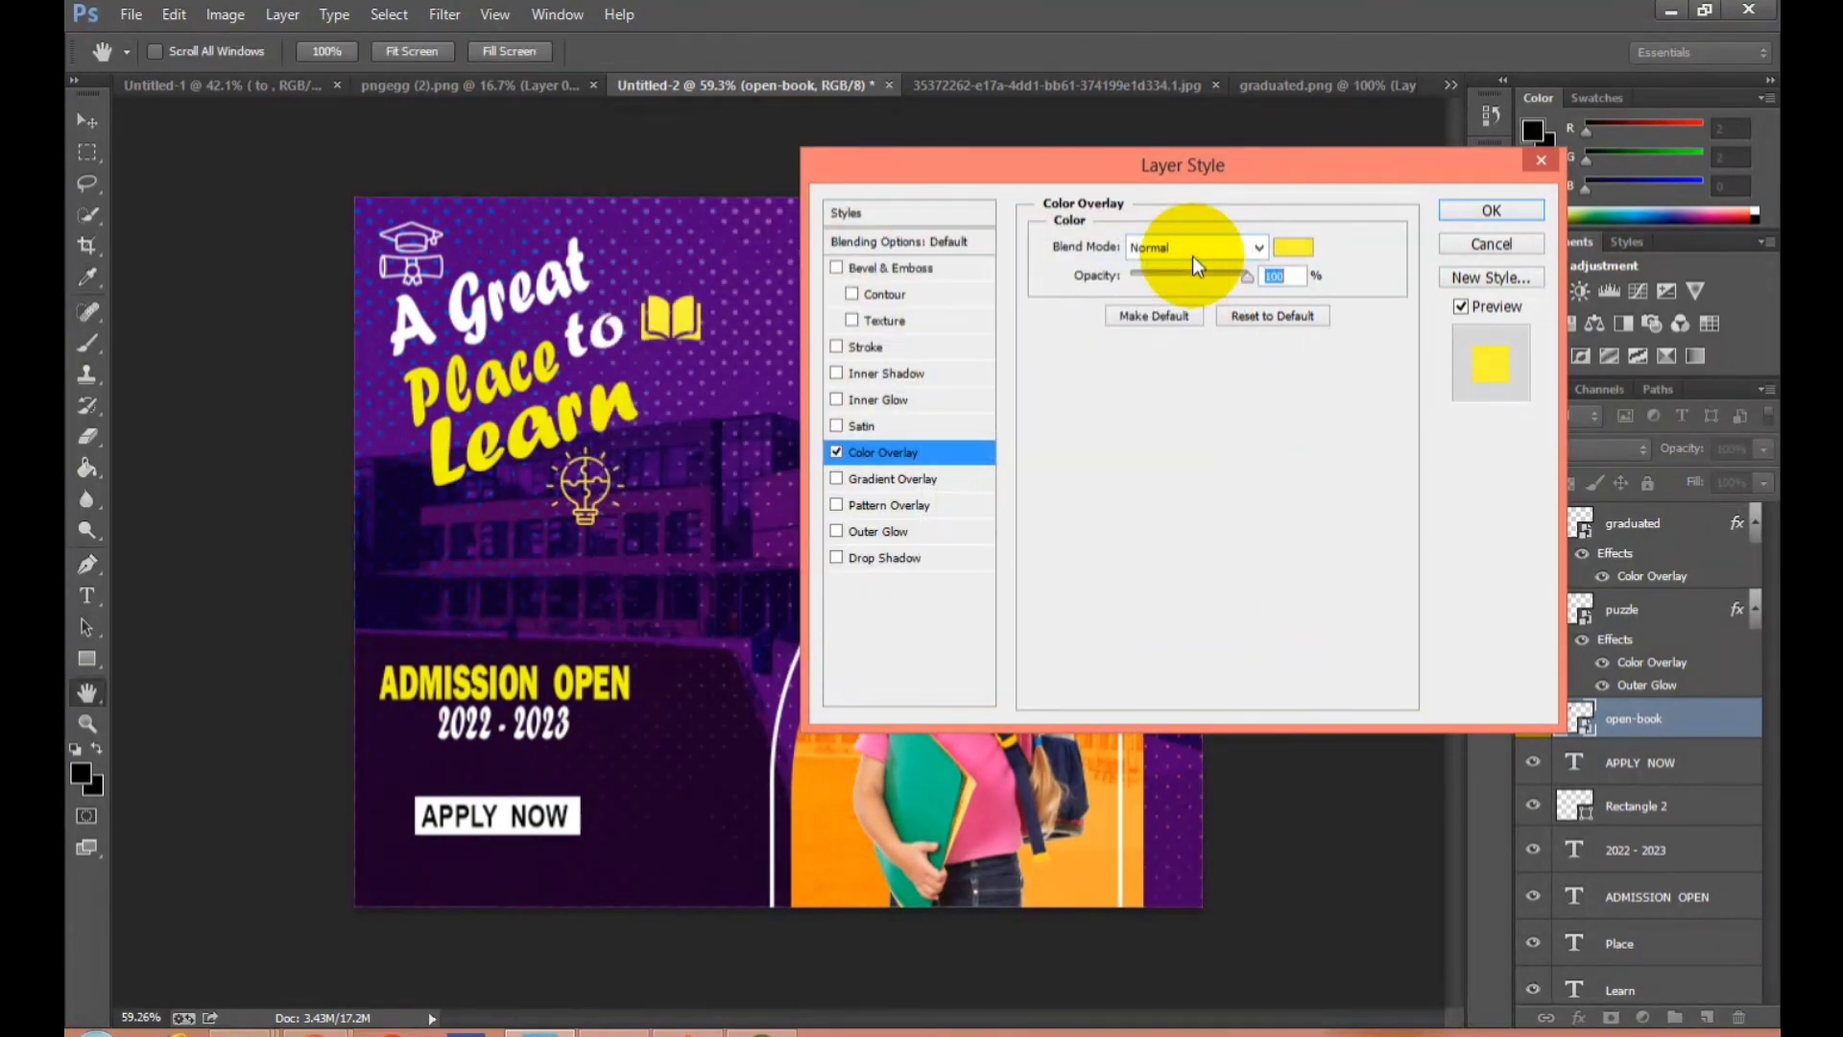
click(1486, 210)
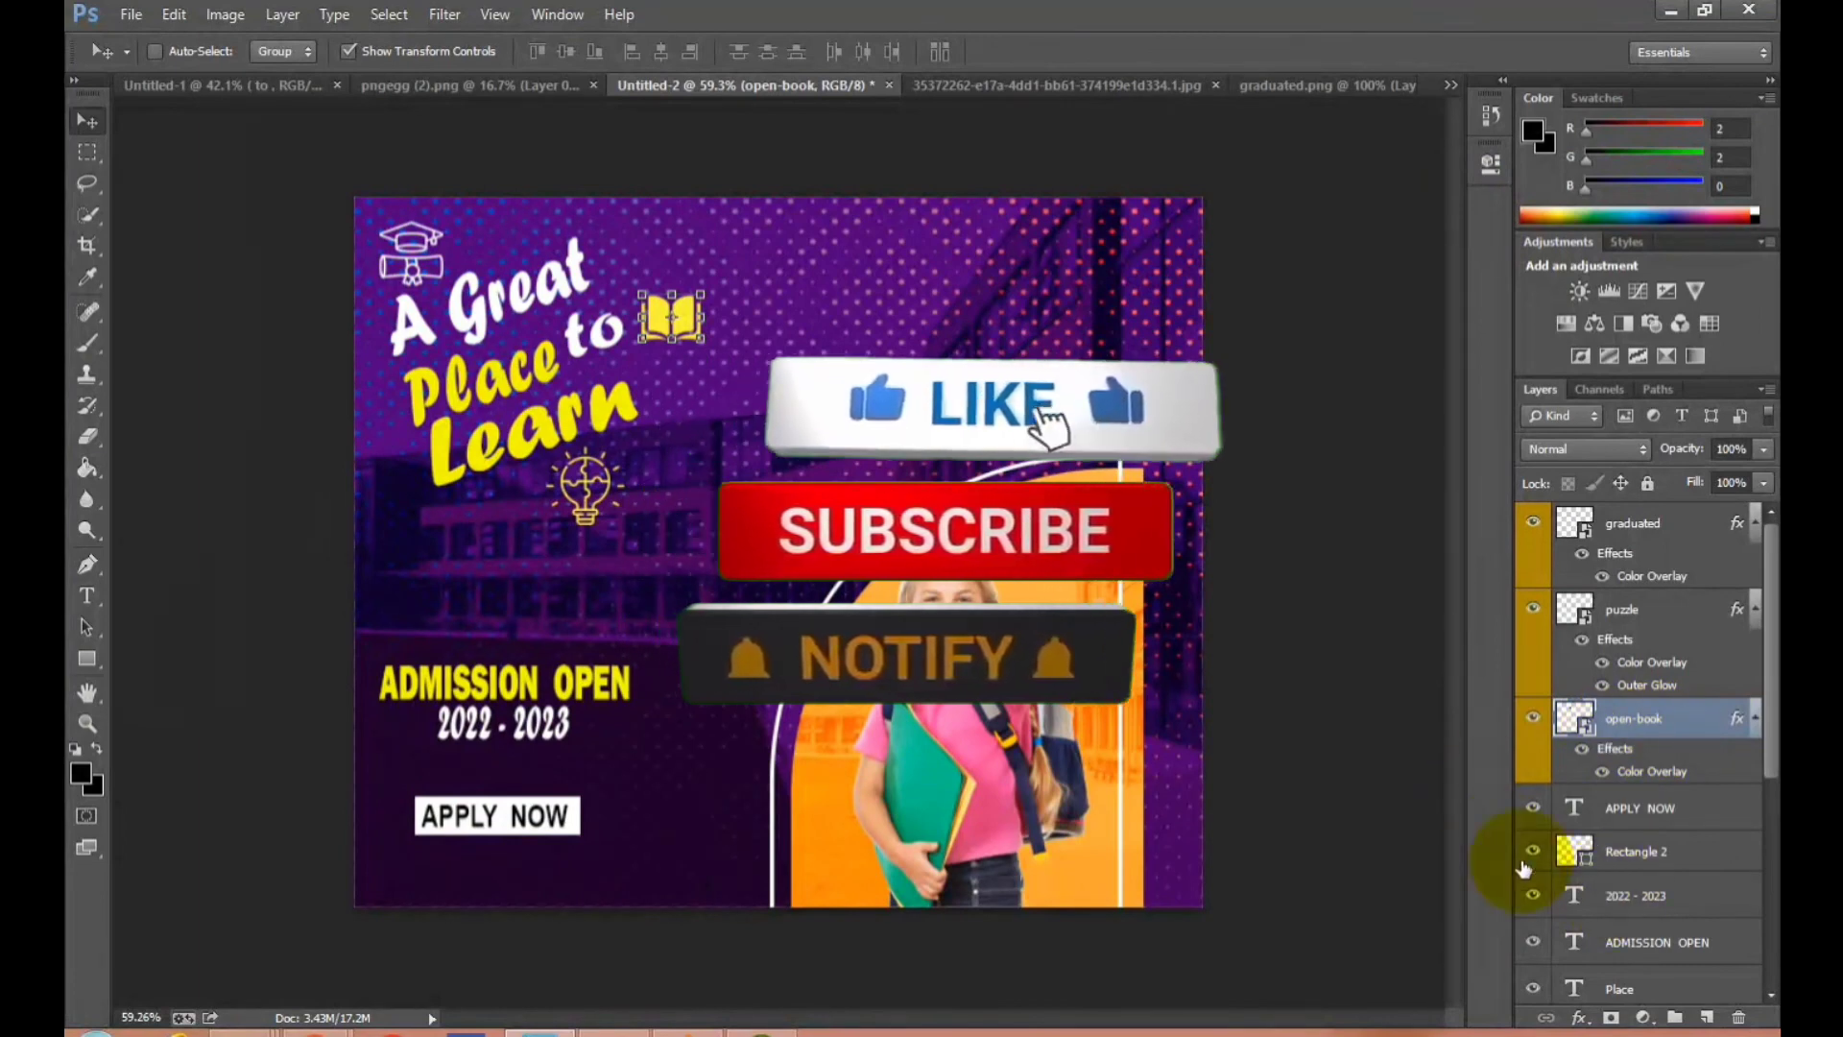
Collapse the effects lists of the graduated, puzzle and open-book layers and select the "APPLY NOW" layer.
click(1756, 610)
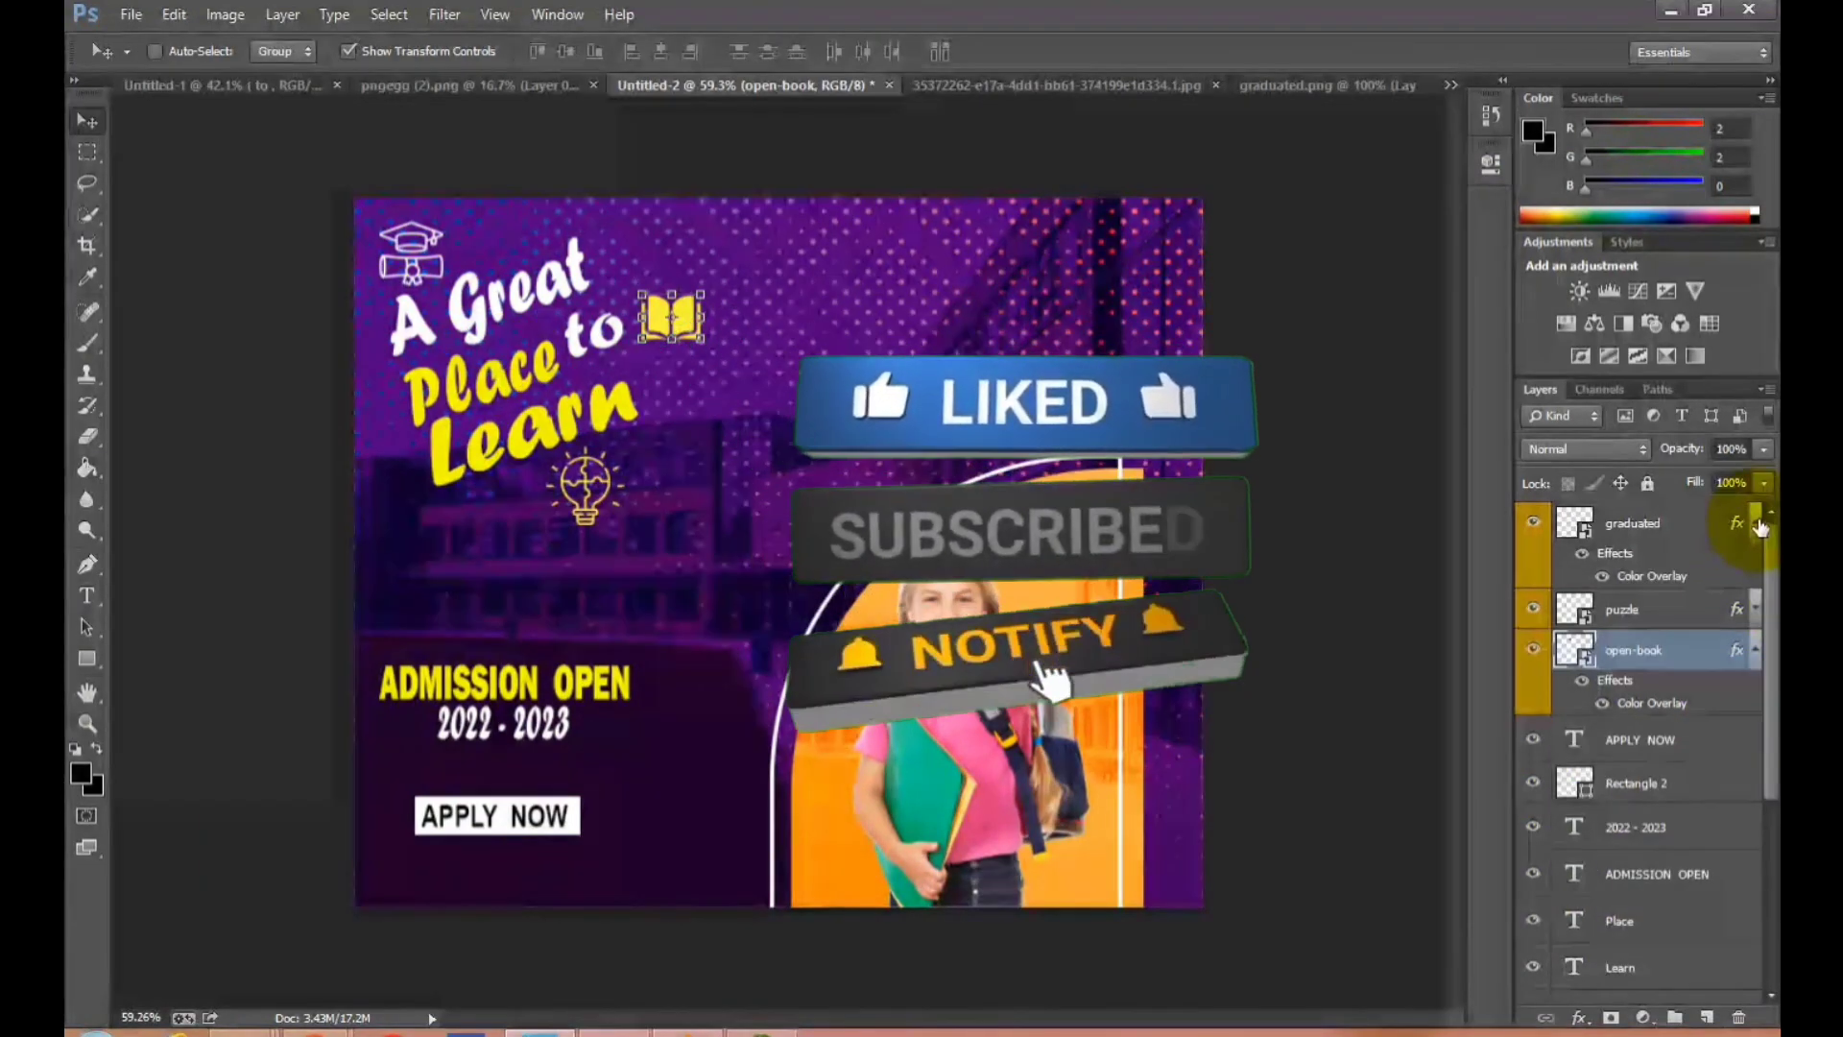
click(1756, 524)
click(1733, 678)
click(1756, 609)
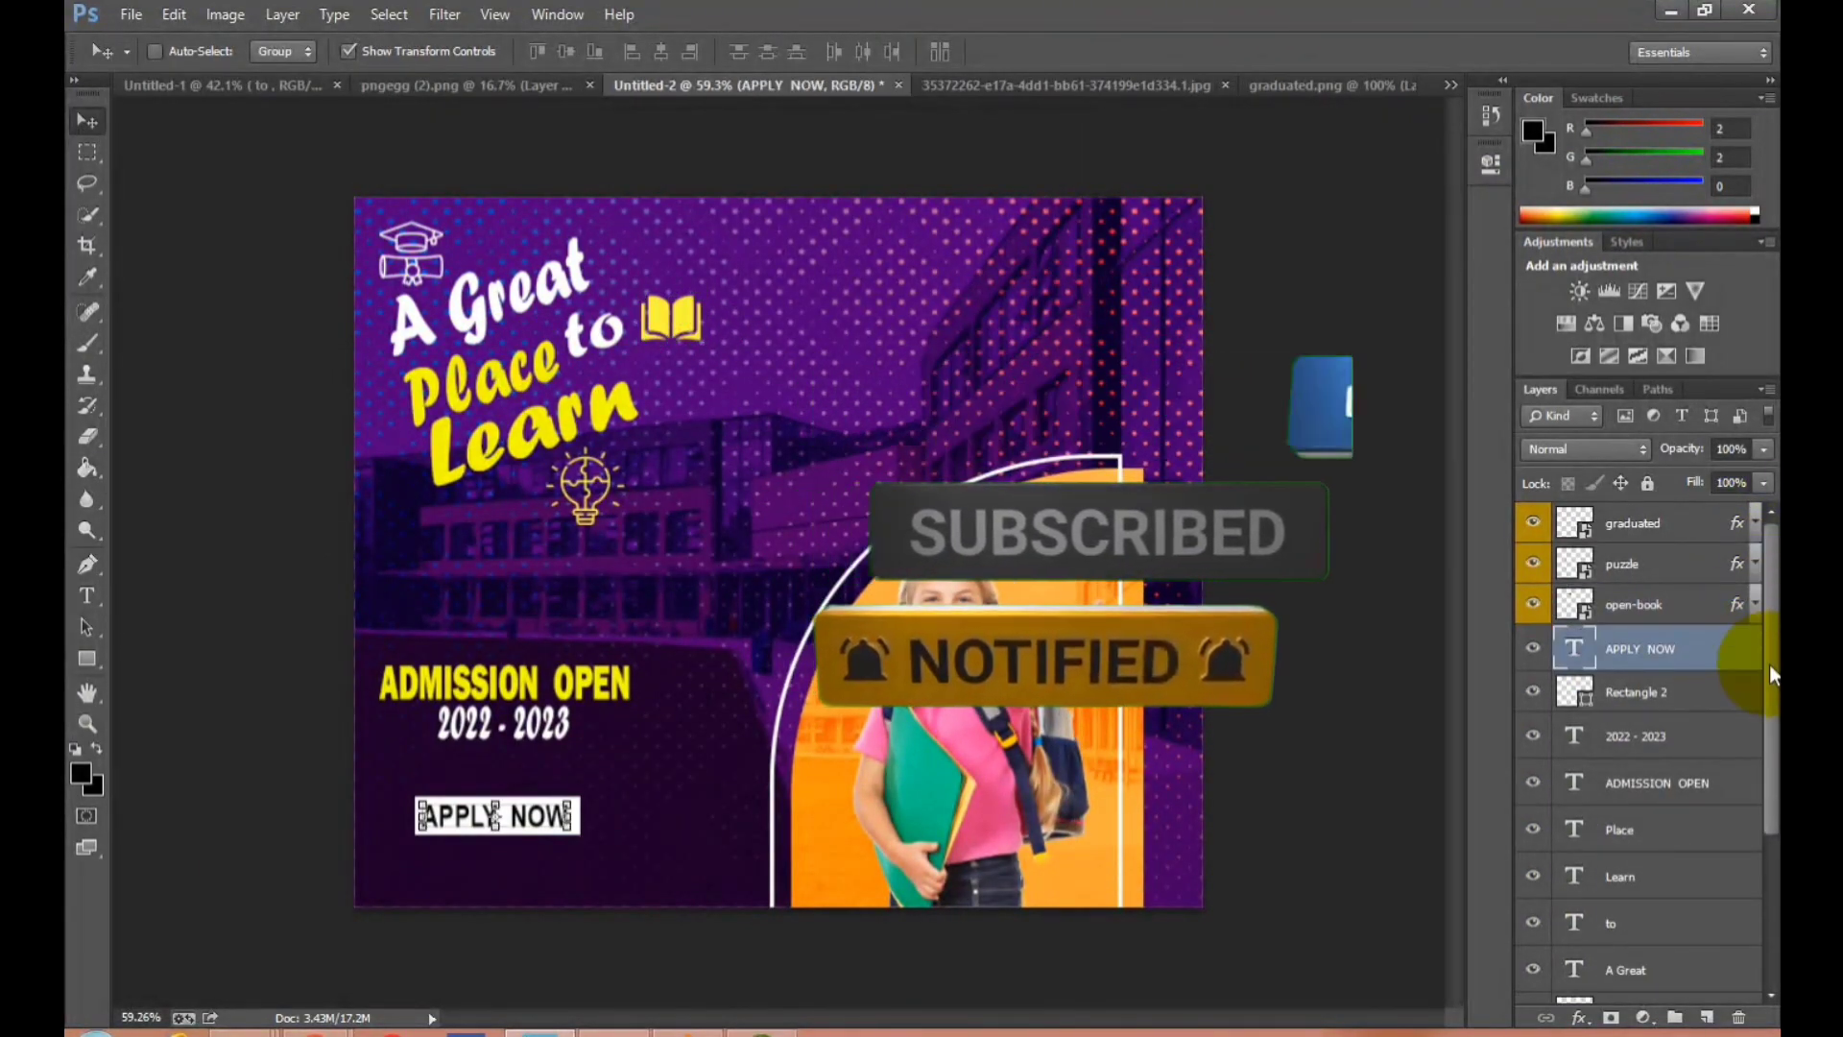